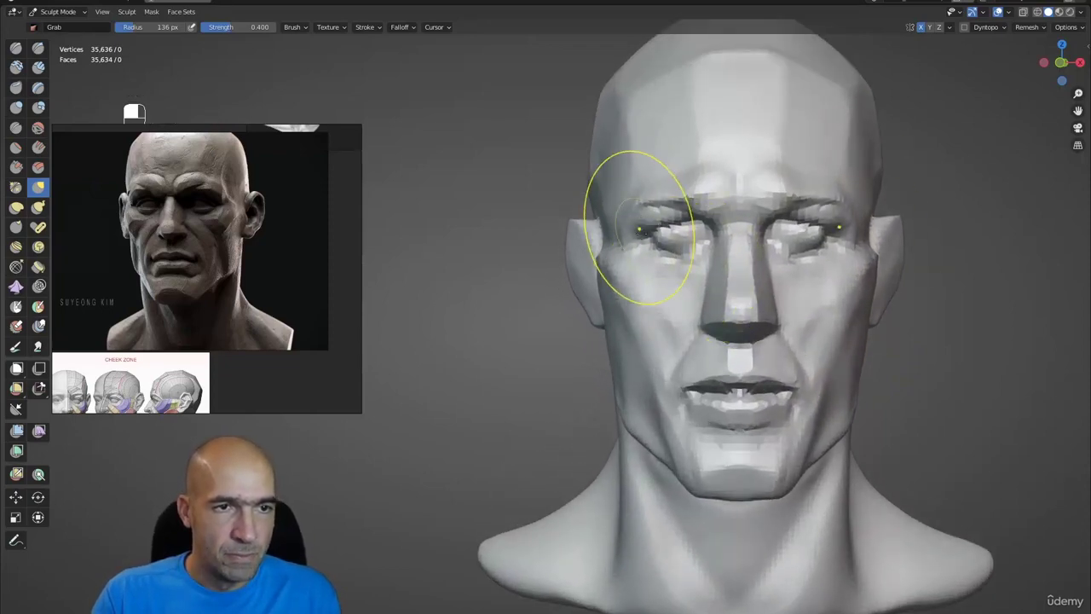
Step: Flatten the cheek and side-of-face planes with the Scrape/Peaks brush at an 88 px radius
left_click_drag(696, 290, 720, 260, "alt")
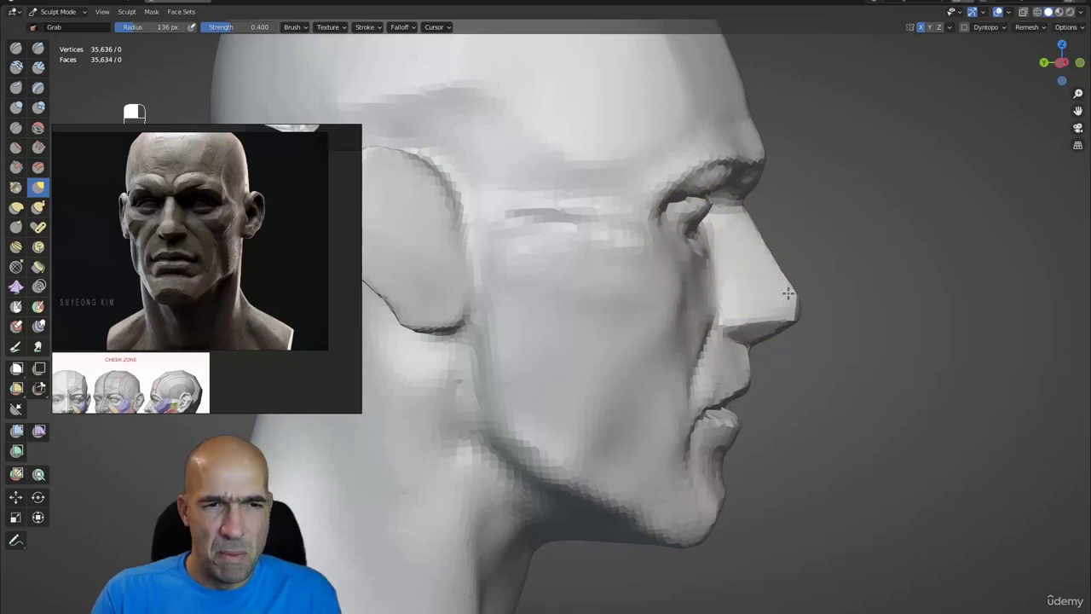
mouse_move(739, 321)
left_mouse_down("ctrl+alt")
mouse_move(821, 335)
mouse_move(681, 378)
mouse_move(731, 313)
mouse_move(731, 195)
left_mouse_up("ctrl+alt")
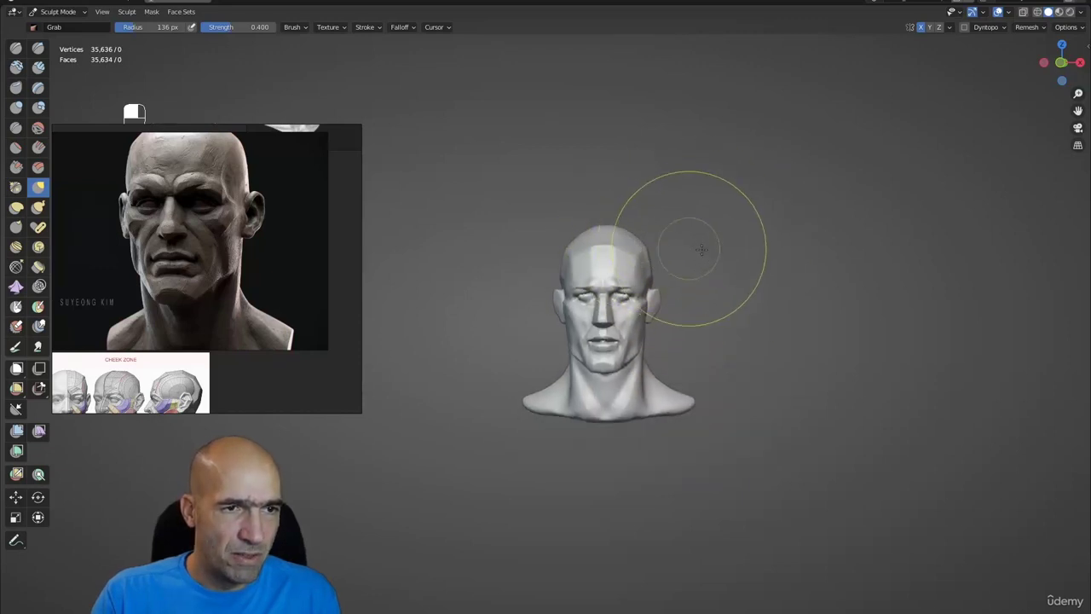
left_click_drag(689, 244, 679, 236, "ctrl+alt")
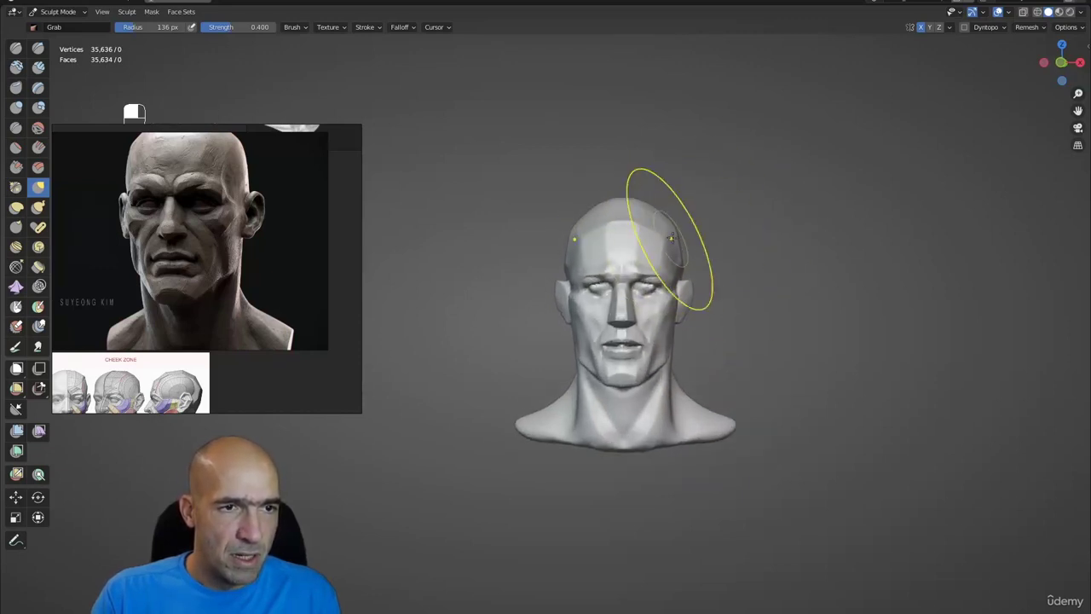
mouse_move(730, 312)
left_mouse_down("ctrl+alt")
mouse_move(657, 341)
mouse_move(588, 344)
mouse_move(567, 361)
mouse_move(621, 365)
mouse_move(577, 353)
mouse_move(636, 353)
mouse_move(658, 339)
mouse_move(675, 348)
left_mouse_up("ctrl+alt")
mouse_move(675, 348)
left_mouse_down("ctrl+alt")
mouse_move(676, 358)
mouse_move(674, 340)
mouse_move(639, 352)
mouse_move(641, 332)
mouse_move(674, 339)
left_mouse_up("ctrl+alt")
key("3")
key("bracketleft")
key("bracketleft")
key("bracketleft")
key("bracketleft")
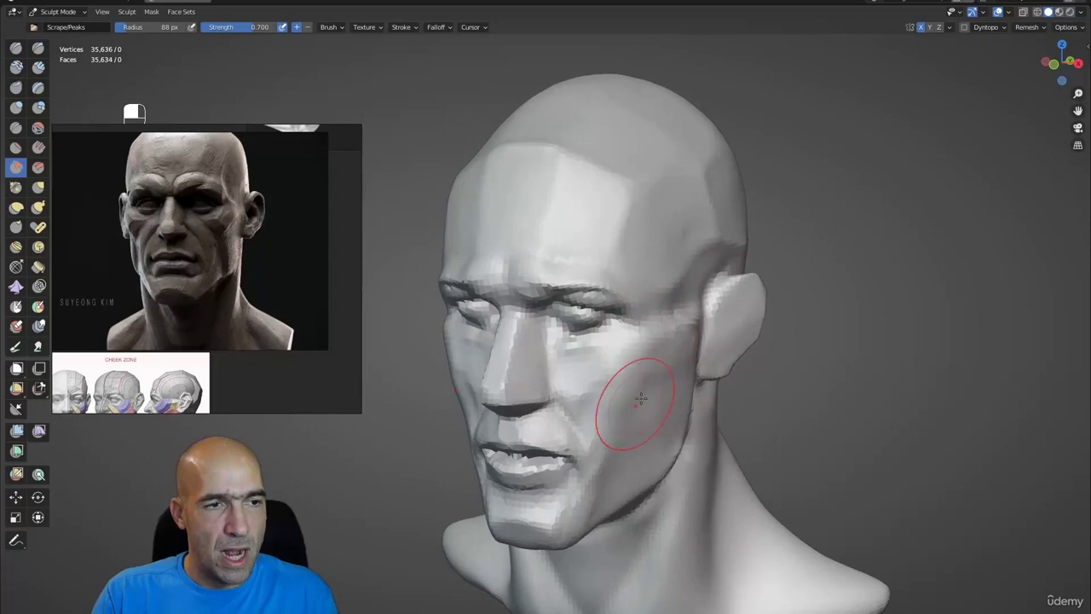
mouse_move(641, 398)
left_mouse_down("alt")
mouse_move(628, 361)
mouse_move(660, 301)
left_mouse_up("alt")
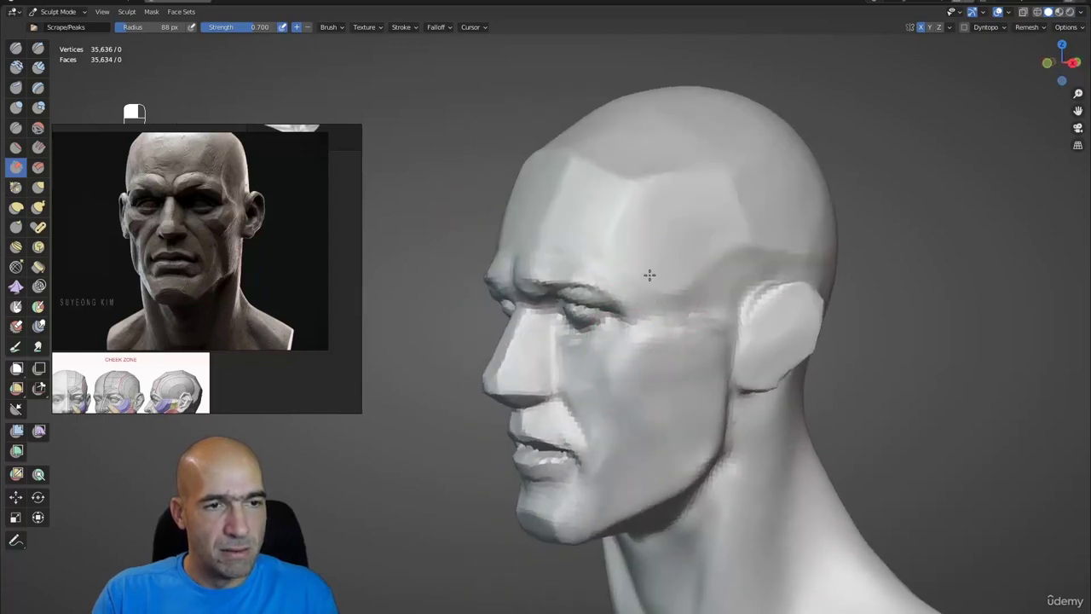
left_click_drag(640, 219, 650, 217, "alt")
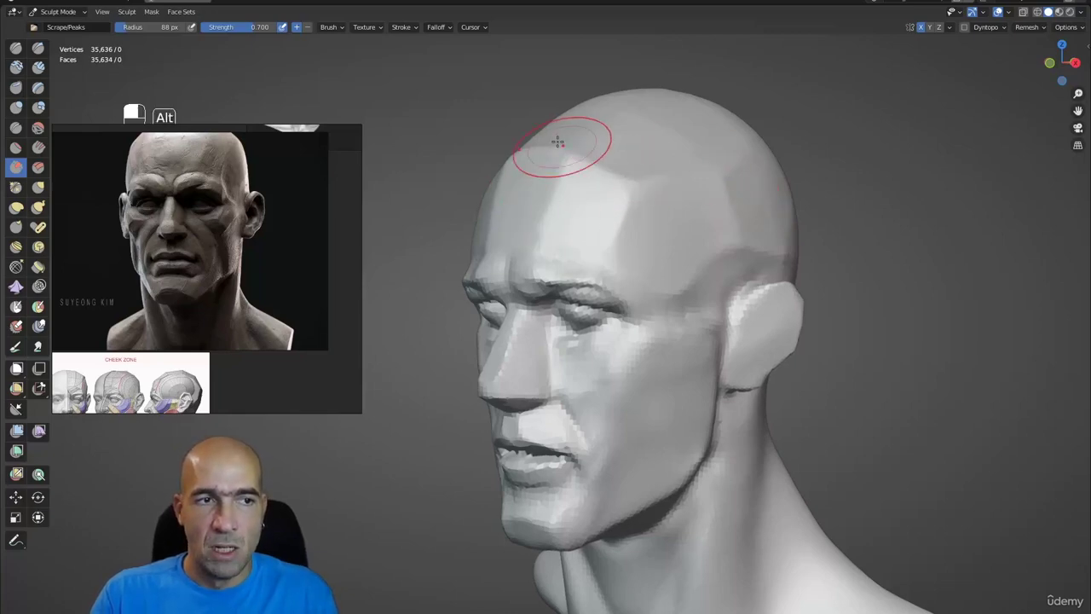
Step: Refine the planes along the upper forehead and the side of the face with the Scrape/Peaks brush
left_click_drag(558, 141, 572, 149, "alt")
middle_click_drag(557, 158, 526, 133)
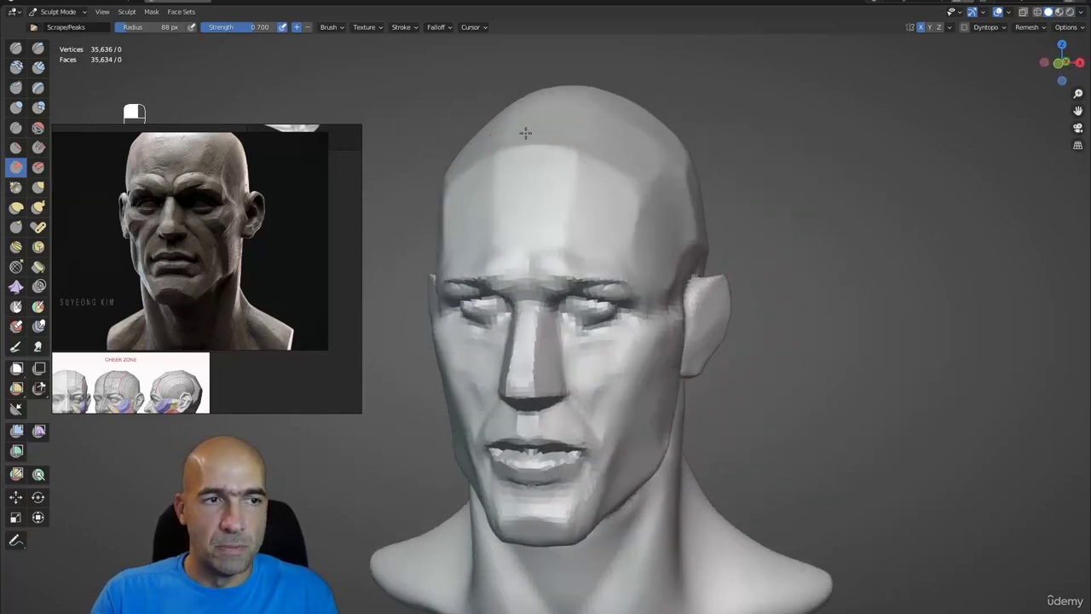
left_click_drag(599, 133, 538, 132, "alt")
left_click_drag(569, 228, 779, 83, "alt+shift")
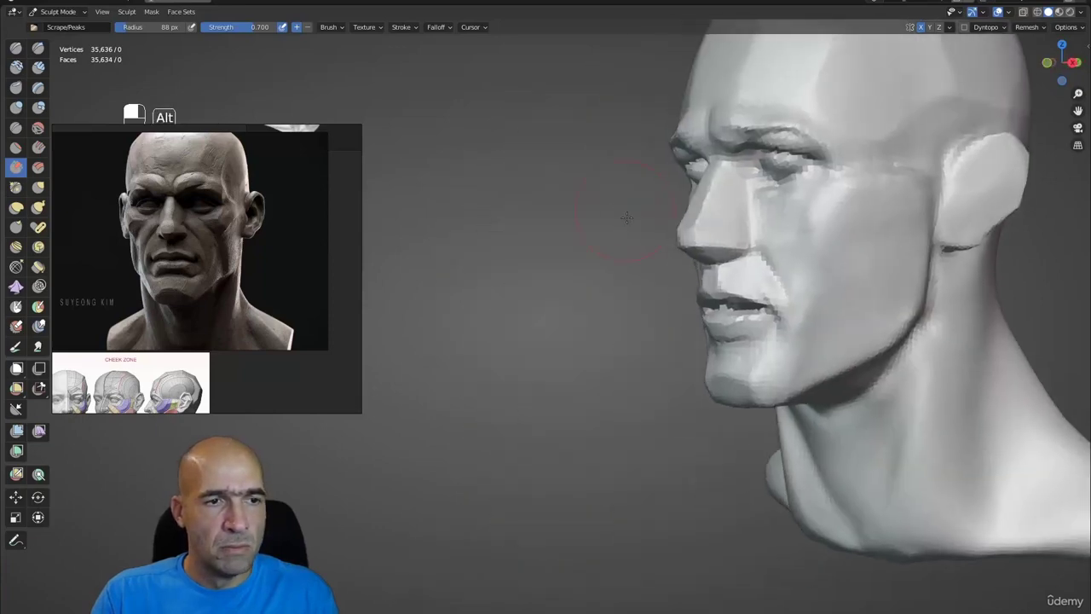
left_click_drag(625, 214, 715, 322, "alt")
left_click_drag(658, 308, 699, 248, "alt")
mouse_move(648, 358)
left_mouse_down("alt+shift")
mouse_move(693, 315)
mouse_move(681, 319)
mouse_move(705, 320)
mouse_move(648, 350)
mouse_move(659, 355)
left_mouse_up("alt+shift")
Step: Adjust the face shape around the nose and cheeks from the front with the Grab brush at 88 px
key("g")
left_click_drag(762, 344, 657, 339, "alt")
left_click_drag(656, 339, 648, 401, "alt+shift")
left_click_drag(648, 290, 649, 350, "ctrl+alt")
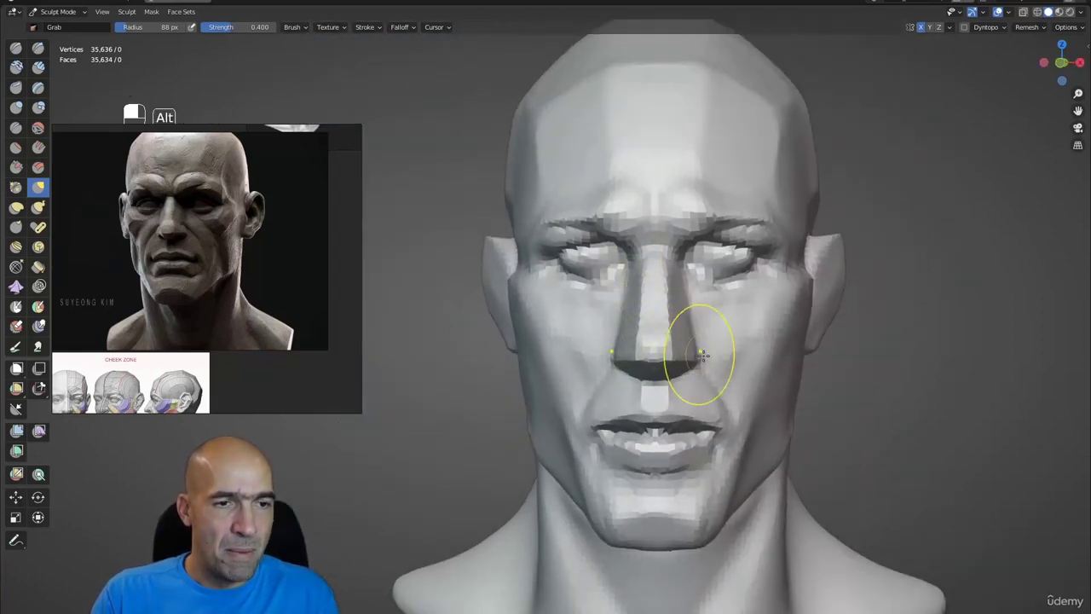
mouse_move(701, 352)
left_mouse_down("ctrl+alt")
mouse_move(721, 370)
mouse_move(792, 307)
mouse_move(742, 304)
left_mouse_up("ctrl+alt")
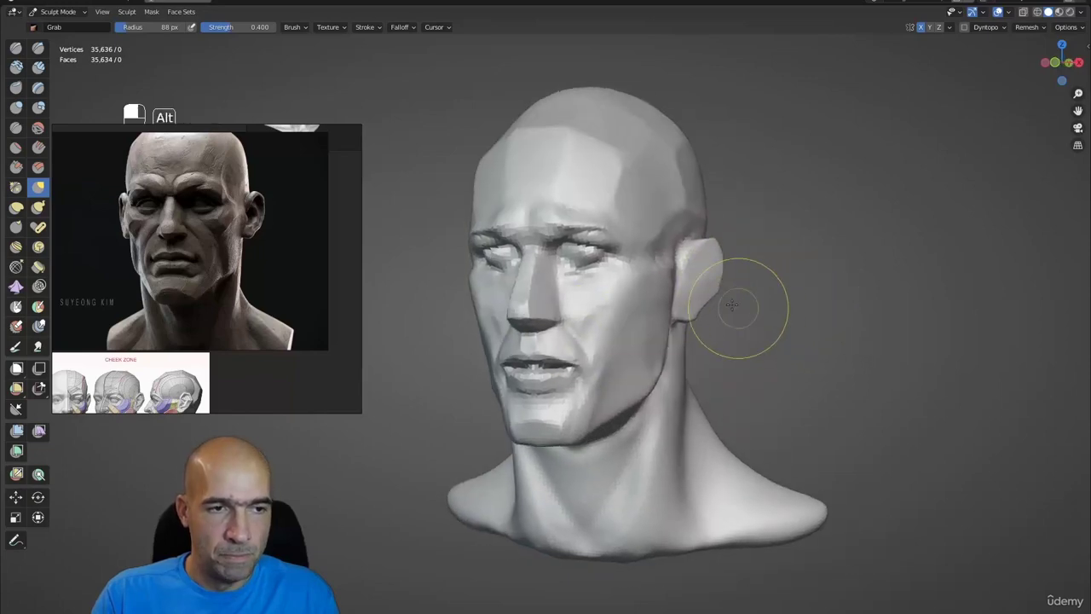
Step: Reshape the temples and upper sides of the forehead with the Grab brush at a 107 px radius
key("g")
key("bracketright")
key("bracketright")
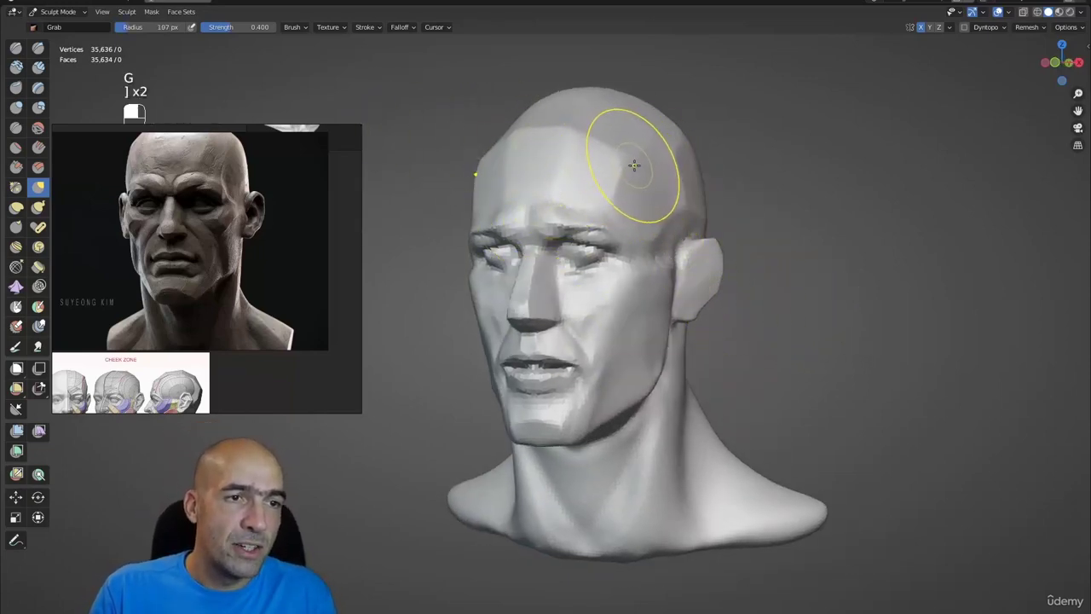
mouse_move(633, 165)
left_mouse_down()
mouse_move(626, 159)
mouse_move(615, 185)
left_mouse_up()
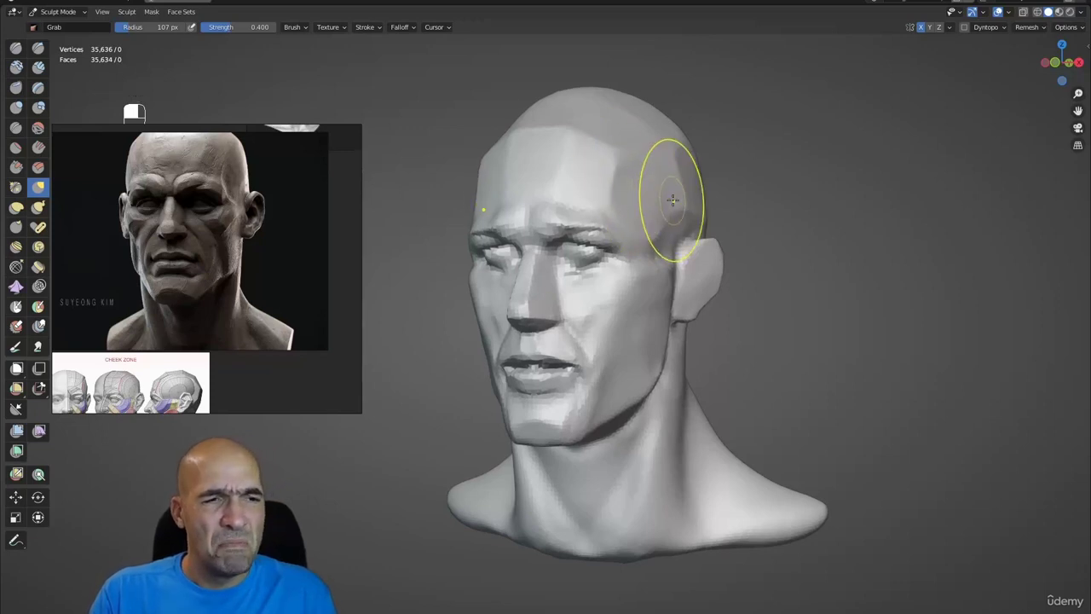
left_click_drag(677, 202, 706, 219, "alt")
mouse_move(633, 160)
left_mouse_down()
mouse_move(638, 145)
mouse_move(615, 155)
left_mouse_up()
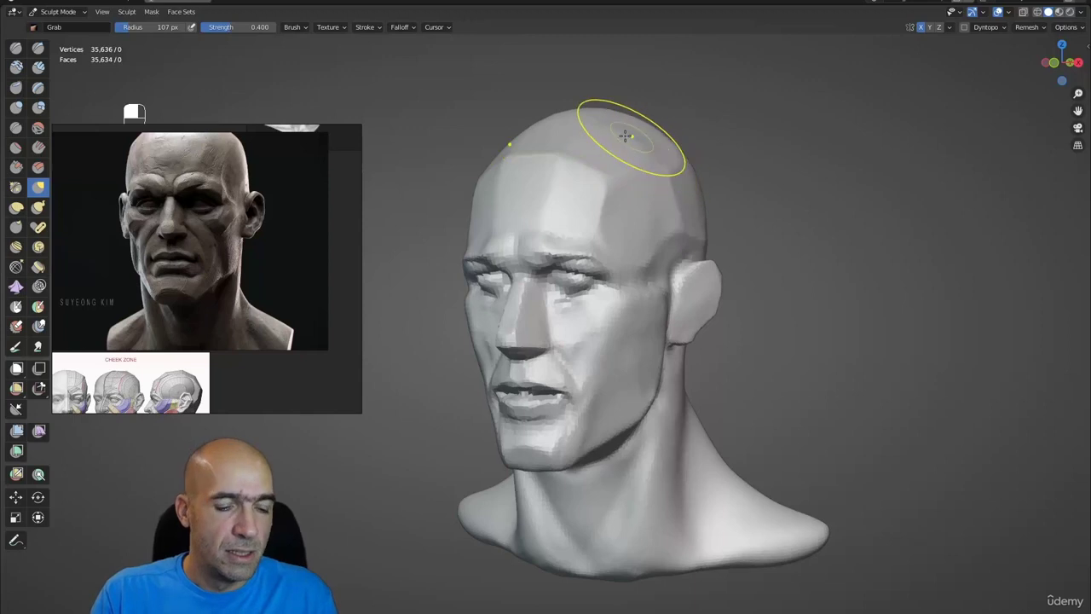
Step: Scrape the lower cheek with Scrape/Peaks and adjust the lower outer rim of the ear with the Grab brush at 86 px
key("3")
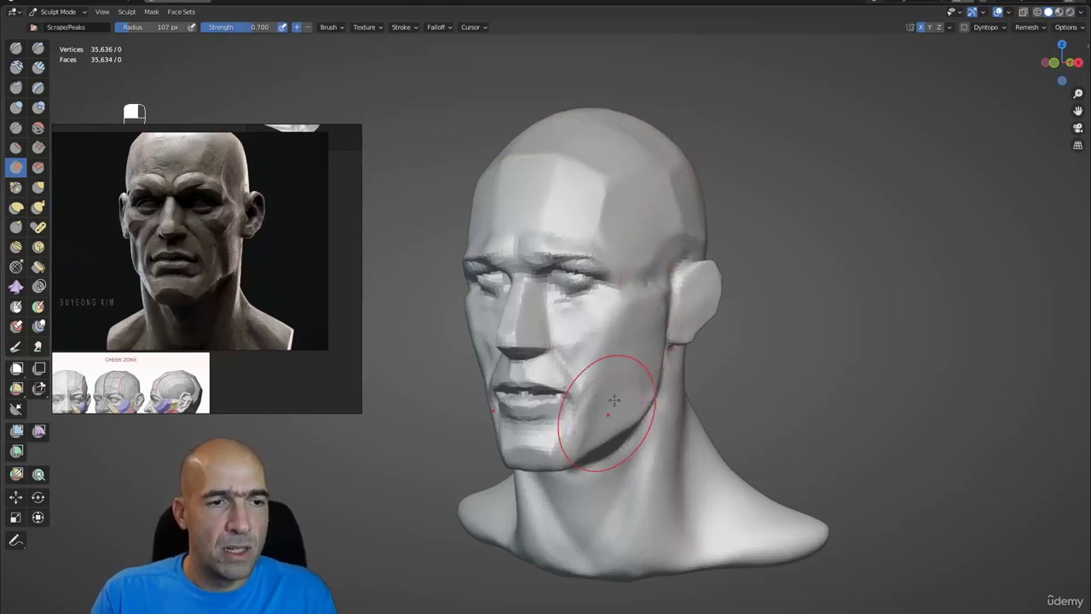
mouse_move(673, 407)
middle_mouse_down()
mouse_move(645, 382)
mouse_move(673, 340)
middle_mouse_up()
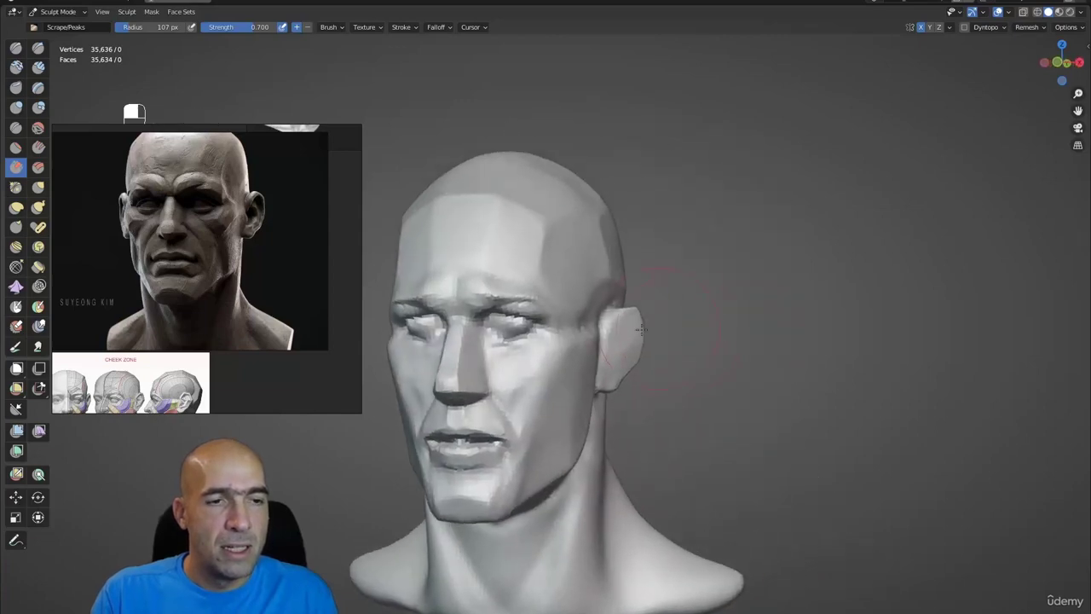
scroll(678, 339, "up", 5)
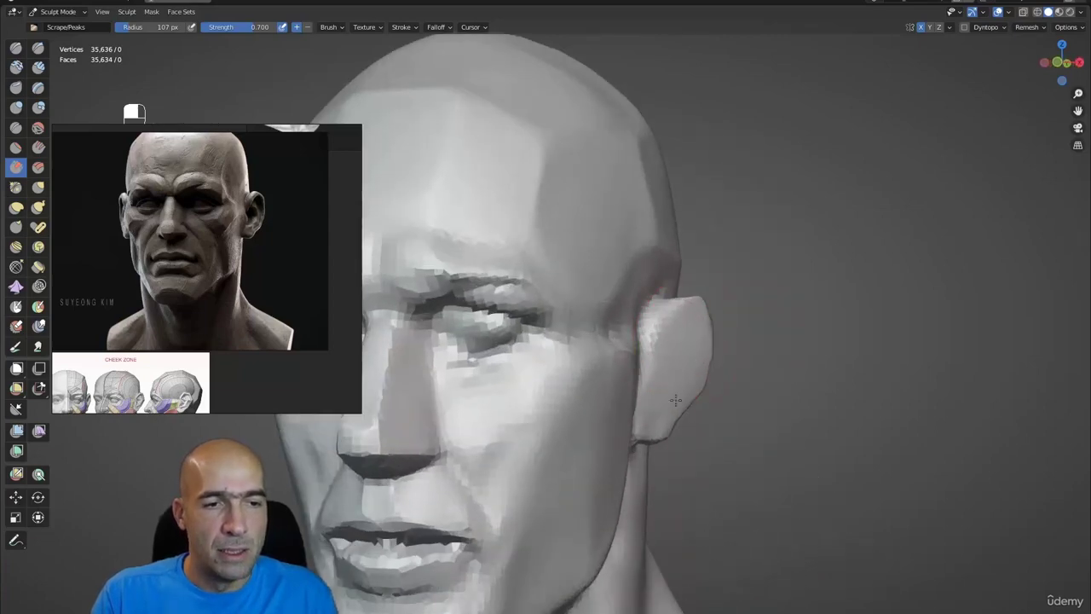
key("shift")
middle_click_drag(719, 386, 732, 375)
key("g")
key("bracketleft")
key("bracketleft")
left_click_drag(682, 409, 683, 414)
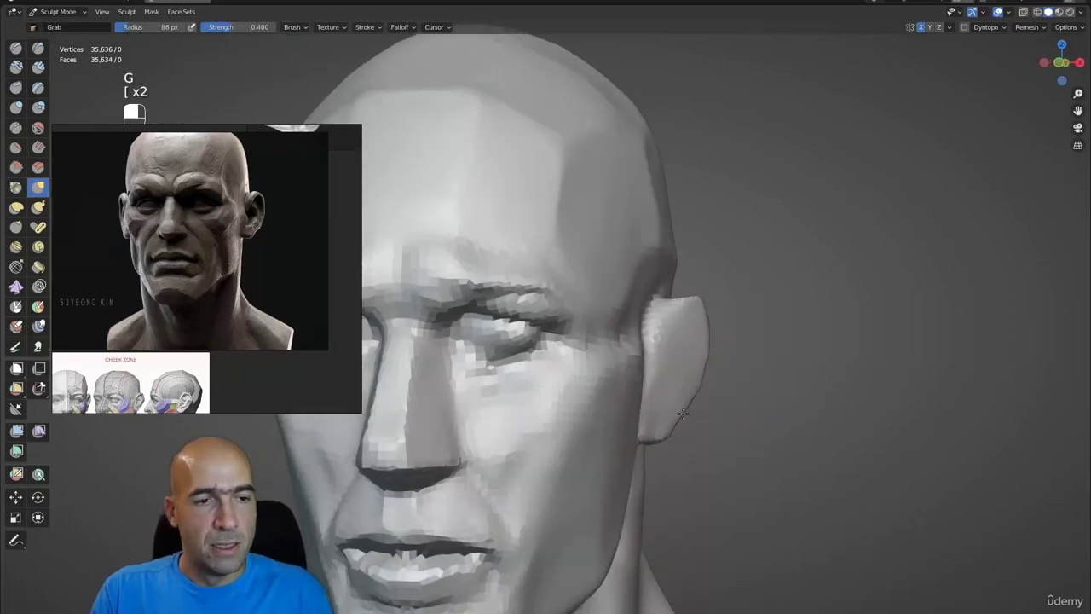
Step: Thicken the back of the ear with Inflate/Deflate and carve the crease behind it with Draw Sharp
mouse_move(689, 393)
middle_mouse_down()
mouse_move(618, 426)
mouse_move(639, 407)
mouse_move(609, 394)
middle_mouse_up()
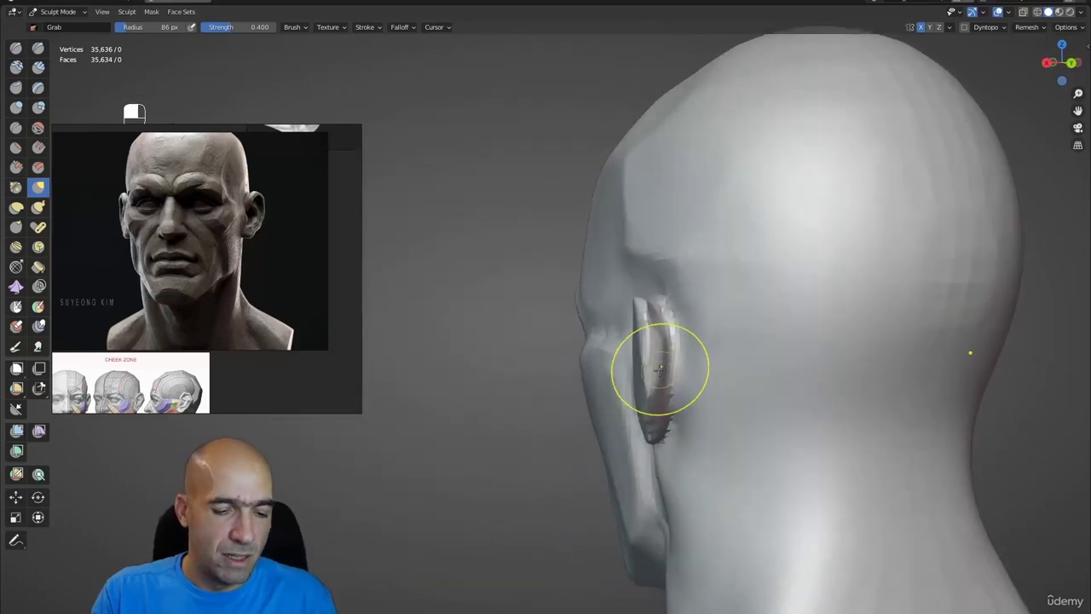
key("6")
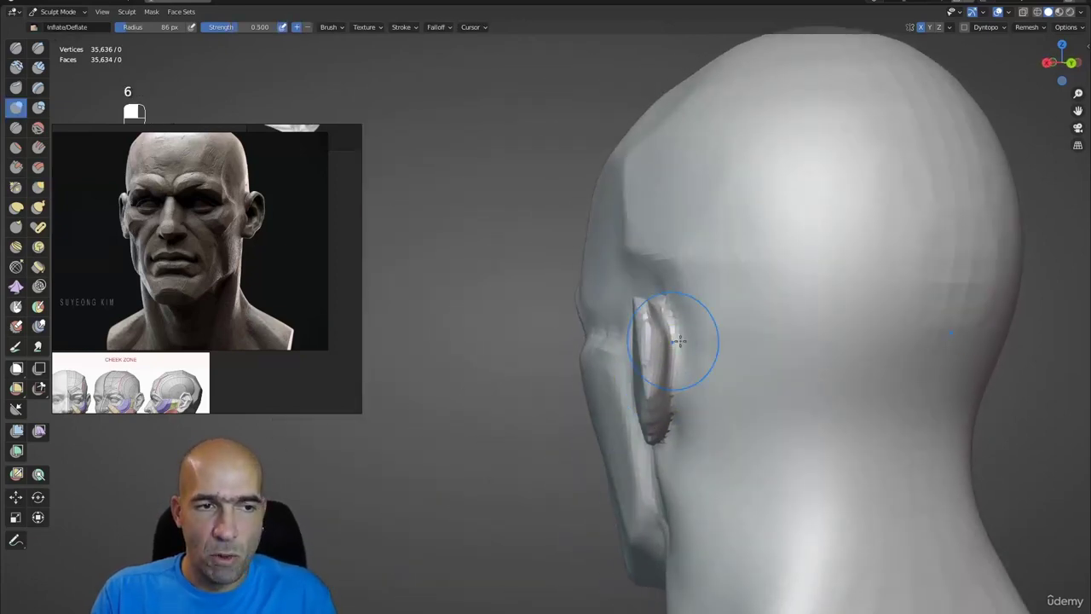
key("1")
middle_click_drag(679, 341, 661, 339)
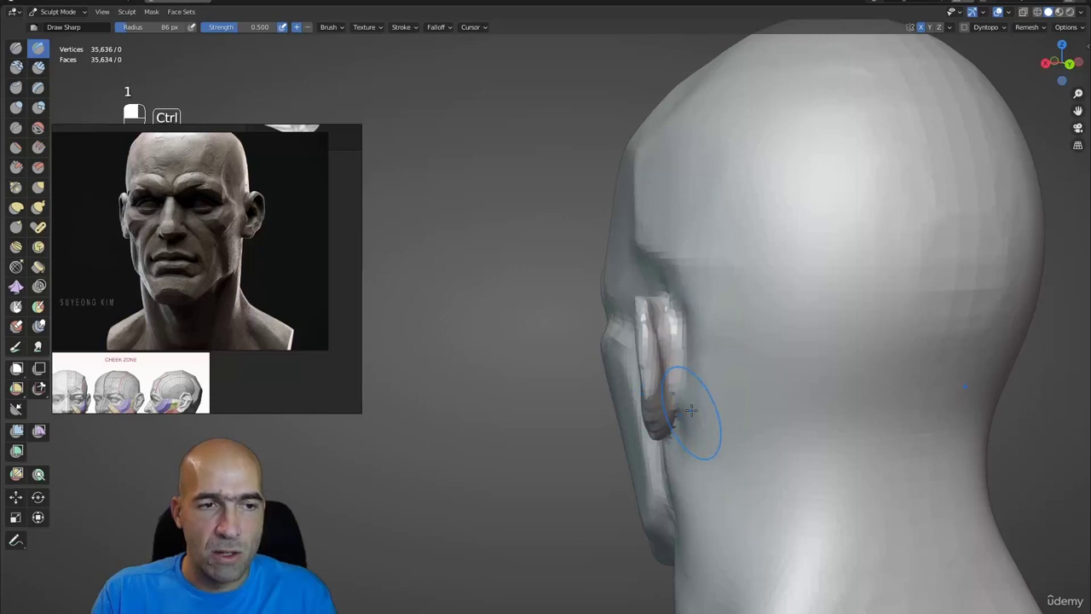
middle_click_drag(691, 410, 677, 288)
mouse_move(708, 388)
middle_mouse_down("ctrl")
mouse_move(772, 397)
mouse_move(636, 336)
middle_mouse_up("ctrl")
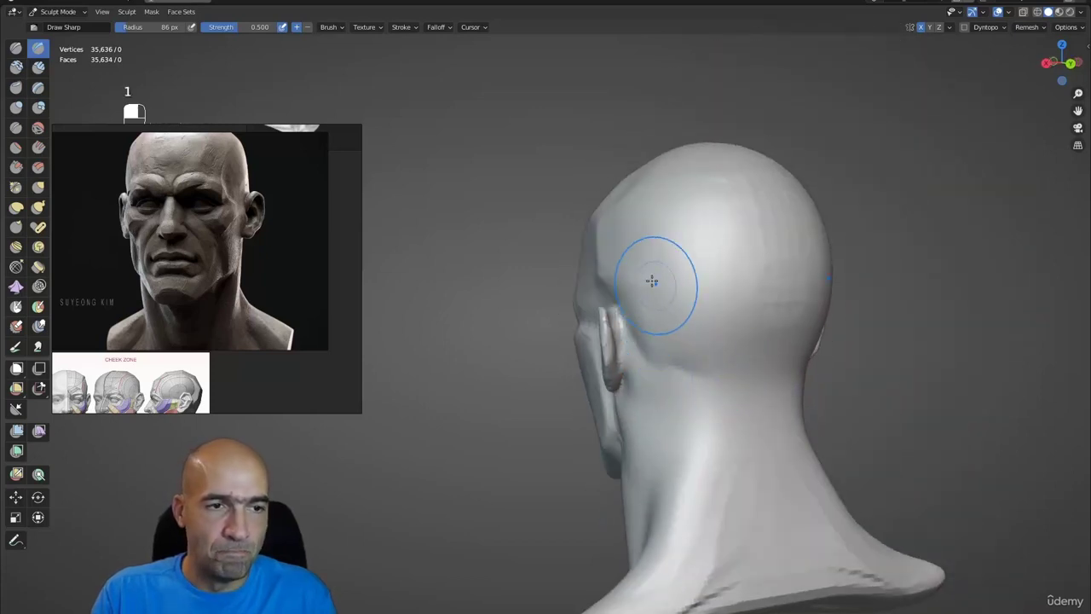
middle_click_drag(652, 281, 621, 281)
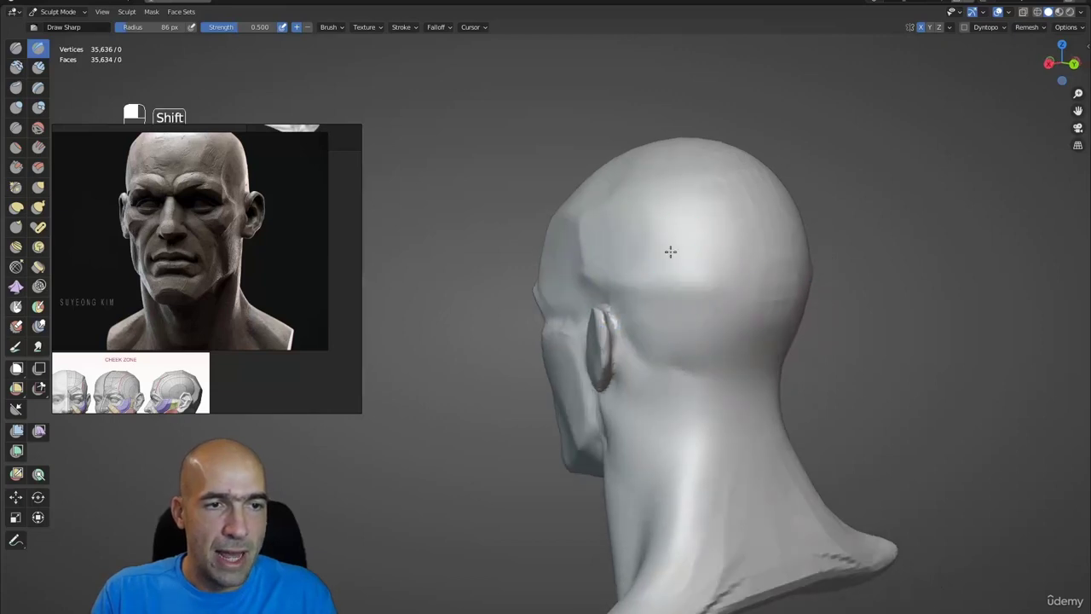
Step: Pull the outer ends of the shoulders inward and up with the Grab brush at a 127 px radius
mouse_move(670, 243)
middle_mouse_down()
mouse_move(732, 311)
mouse_move(716, 409)
middle_mouse_up()
scroll(706, 438, "down", 3)
key("g")
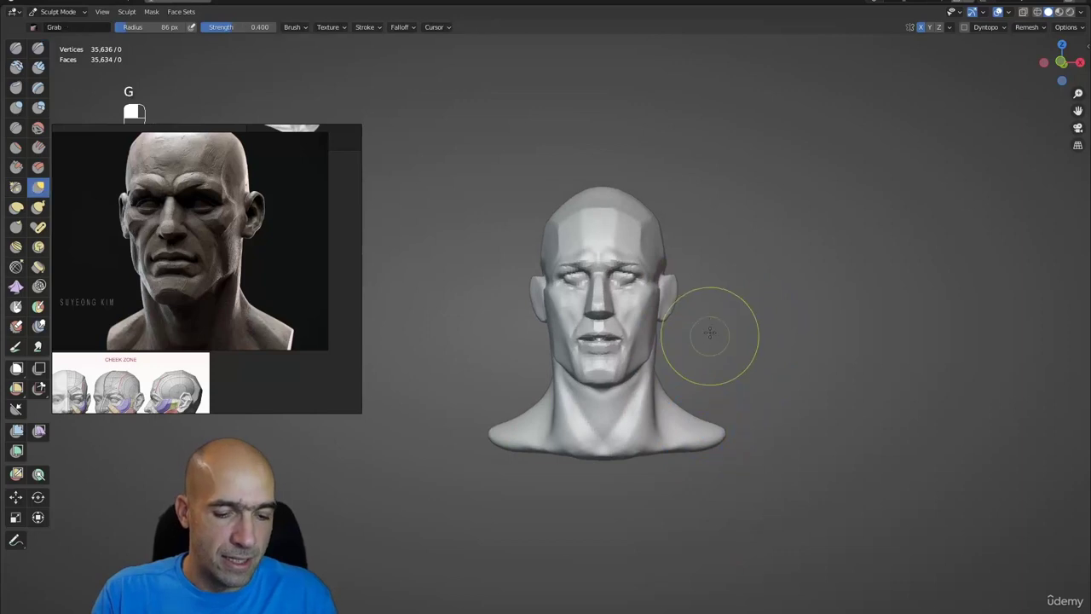
key("bracketright")
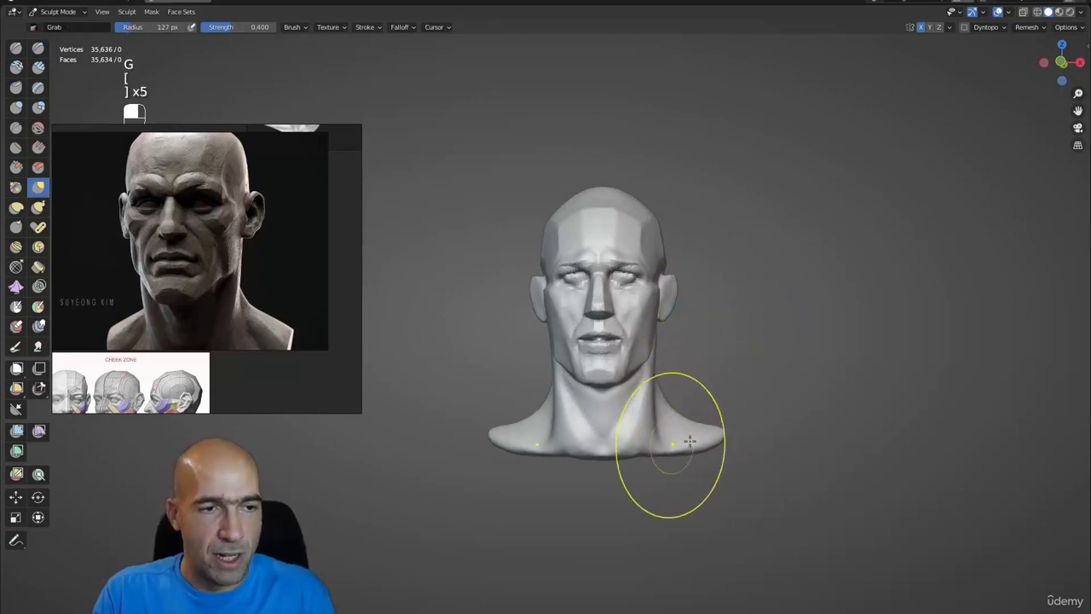
mouse_move(722, 431)
left_mouse_down()
mouse_move(732, 462)
mouse_move(688, 448)
mouse_move(705, 430)
mouse_move(700, 400)
mouse_move(648, 422)
mouse_move(679, 433)
mouse_move(657, 414)
mouse_move(696, 415)
left_mouse_up()
Step: Carve the line between the lips and the mouth corners with the Draw Sharp brush at a 57 px radius
scroll(687, 449, "up", 2)
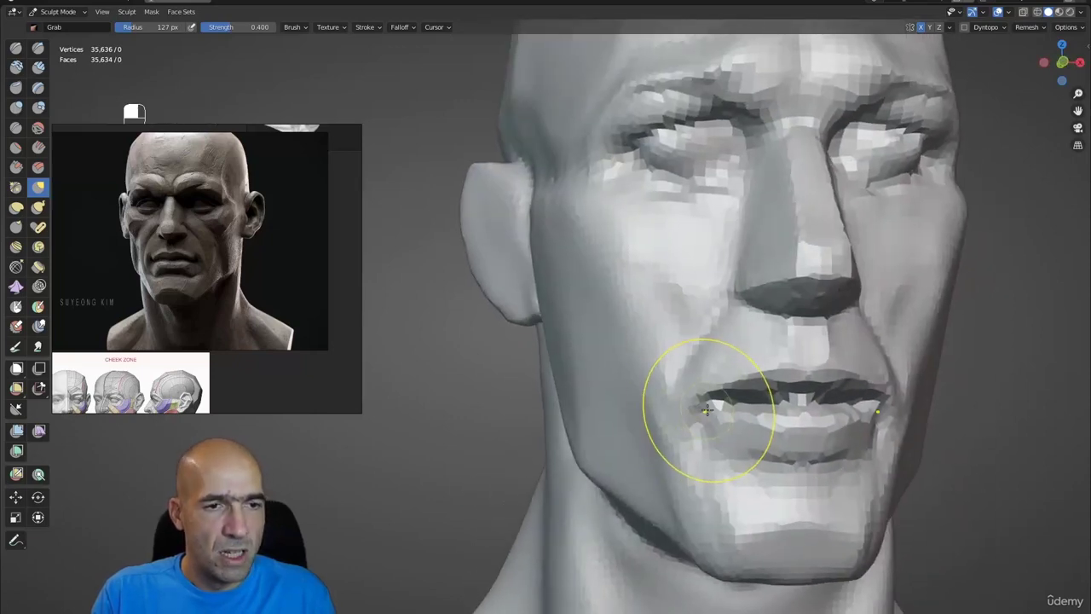
key("2")
key("1")
key("bracketleft")
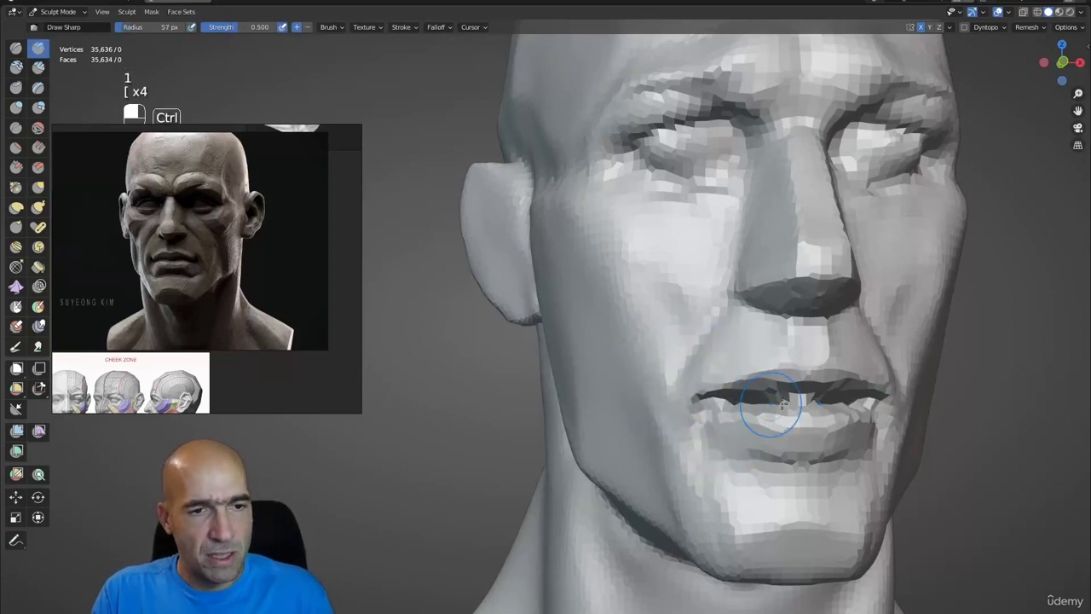
middle_click_drag(783, 402, 761, 394)
left_click_drag(717, 397, 707, 399)
mouse_move(708, 399)
left_mouse_down("alt")
mouse_move(779, 405)
mouse_move(704, 402)
left_mouse_up("alt")
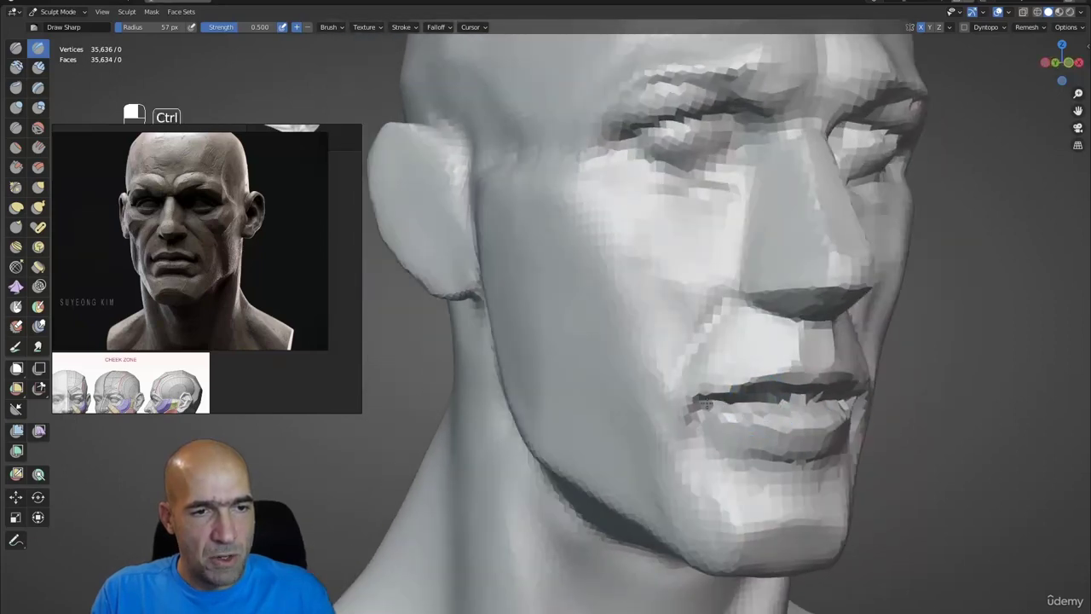
middle_click_drag(710, 385, 724, 388)
left_click_drag(701, 398, 686, 400, "alt")
Step: Build up the area beside and below the mouth corners with the Clay Strips brush
key("2")
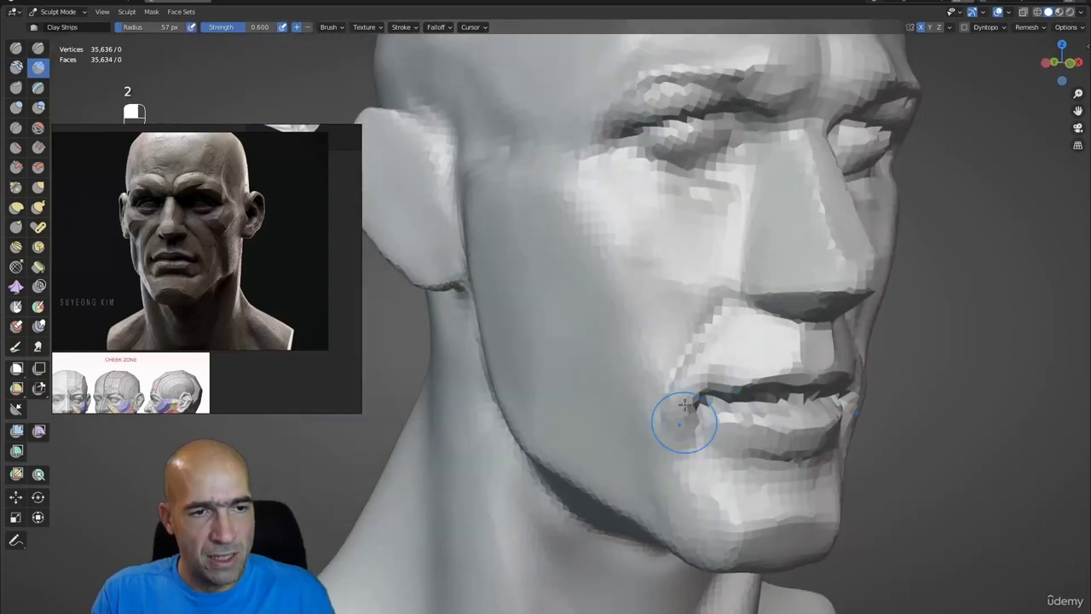
middle_click_drag(673, 437, 669, 415)
left_click_drag(686, 441, 659, 460, "ctrl+alt")
left_click_drag(659, 460, 694, 368, "alt")
Step: Adjust the mouth corners and the upper lip profile with the Grab brush at an 85 px radius
key("g")
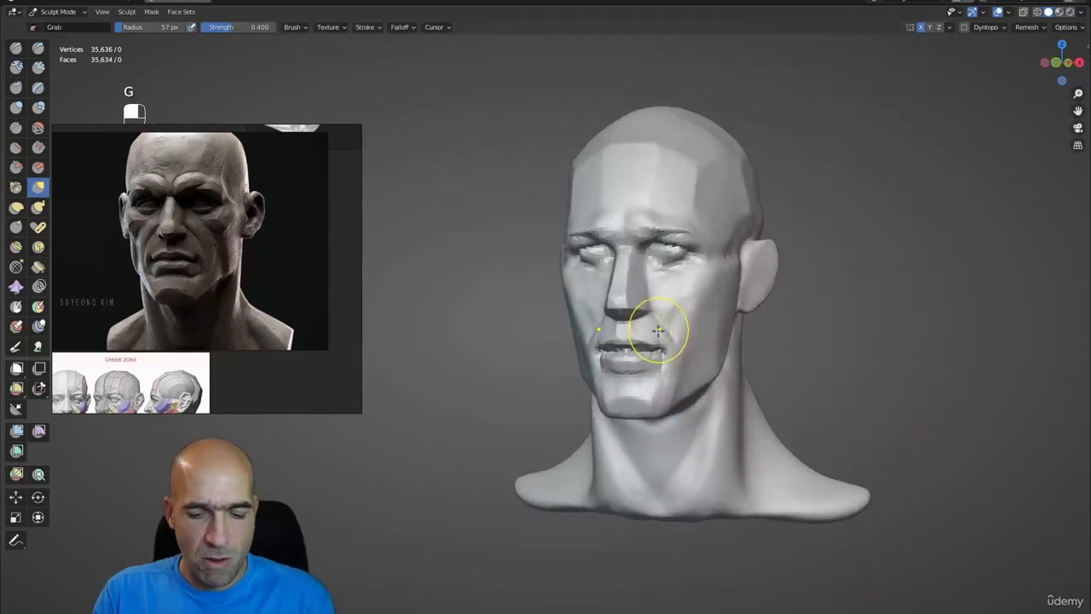
key("bracketright")
key("bracketright")
key("bracketright")
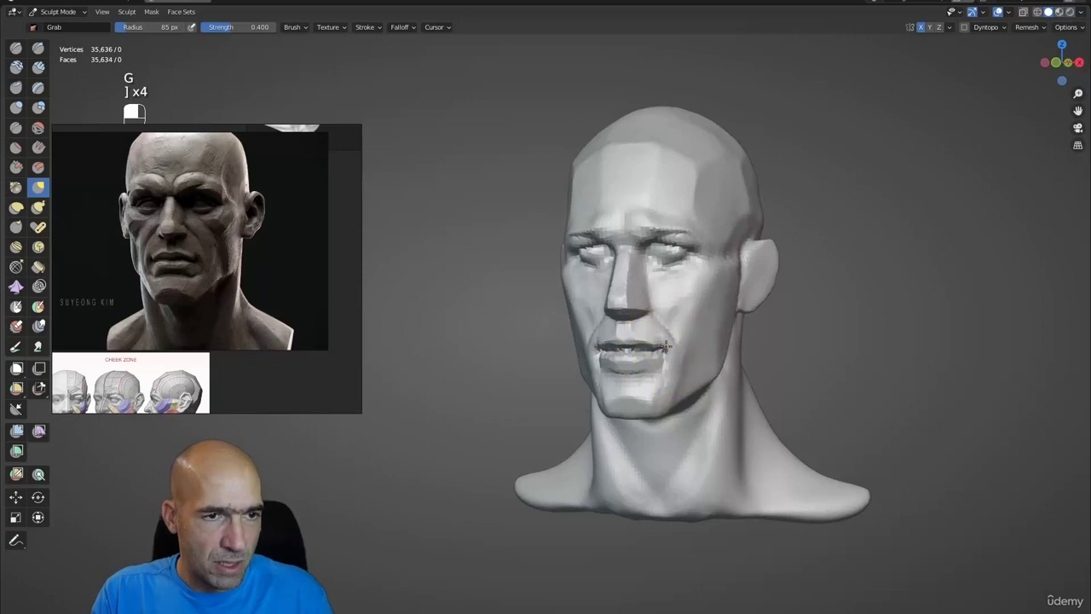
mouse_move(665, 346)
left_mouse_down("alt")
mouse_move(726, 343)
mouse_move(691, 363)
mouse_move(708, 355)
mouse_move(682, 349)
mouse_move(698, 334)
left_mouse_up("alt")
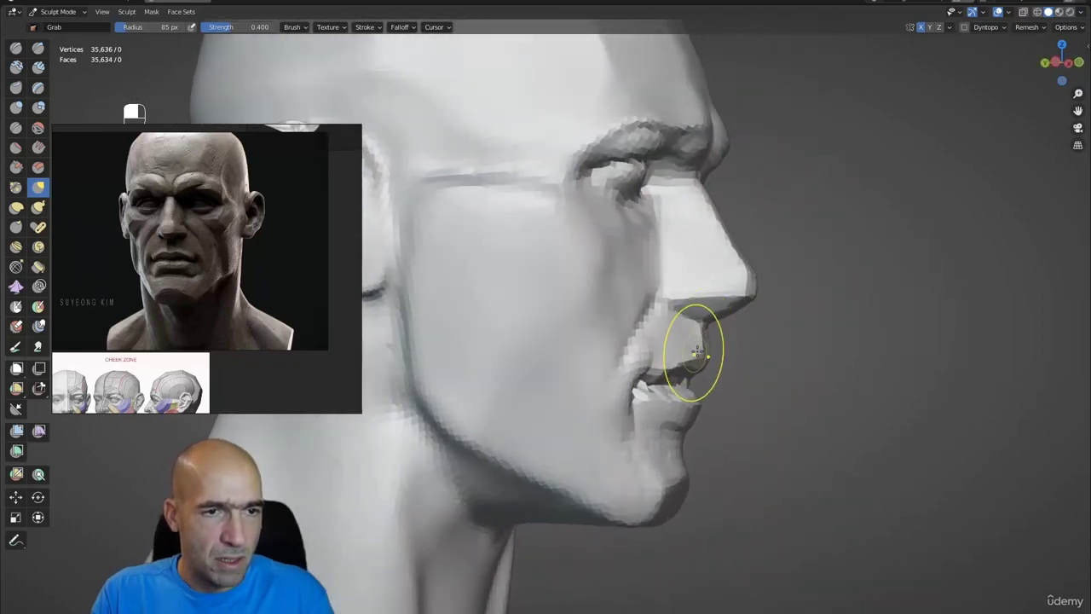
mouse_move(670, 256)
left_mouse_down("alt+shift")
mouse_move(668, 385)
mouse_move(621, 385)
mouse_move(642, 406)
mouse_move(630, 377)
mouse_move(608, 389)
left_mouse_up("alt+shift")
Step: Flatten the cheekbone plane below the outer eye with the Scrape/Peaks brush
key("1")
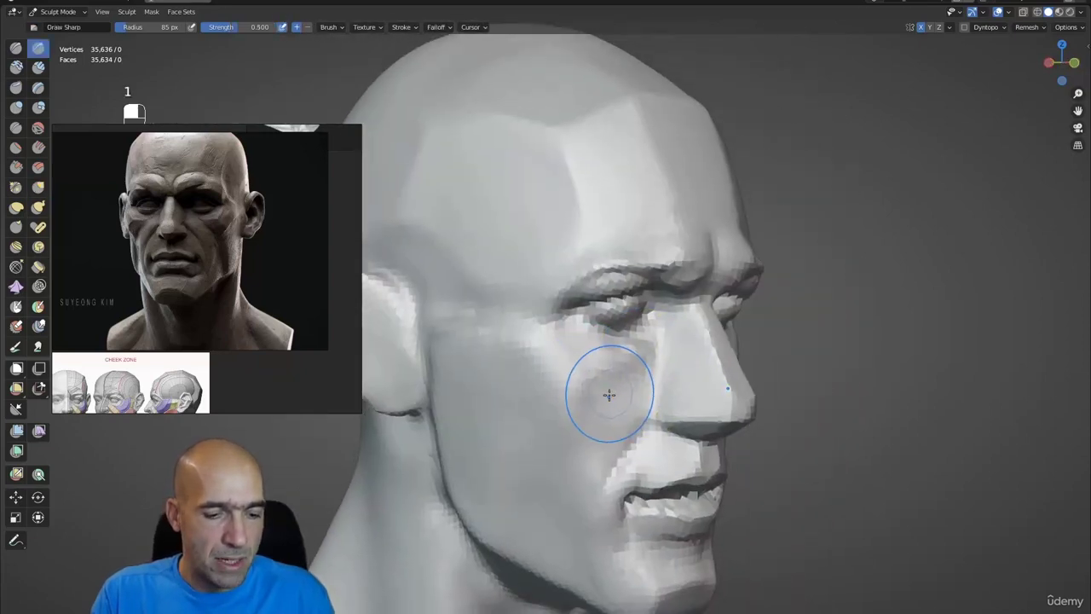
key("3")
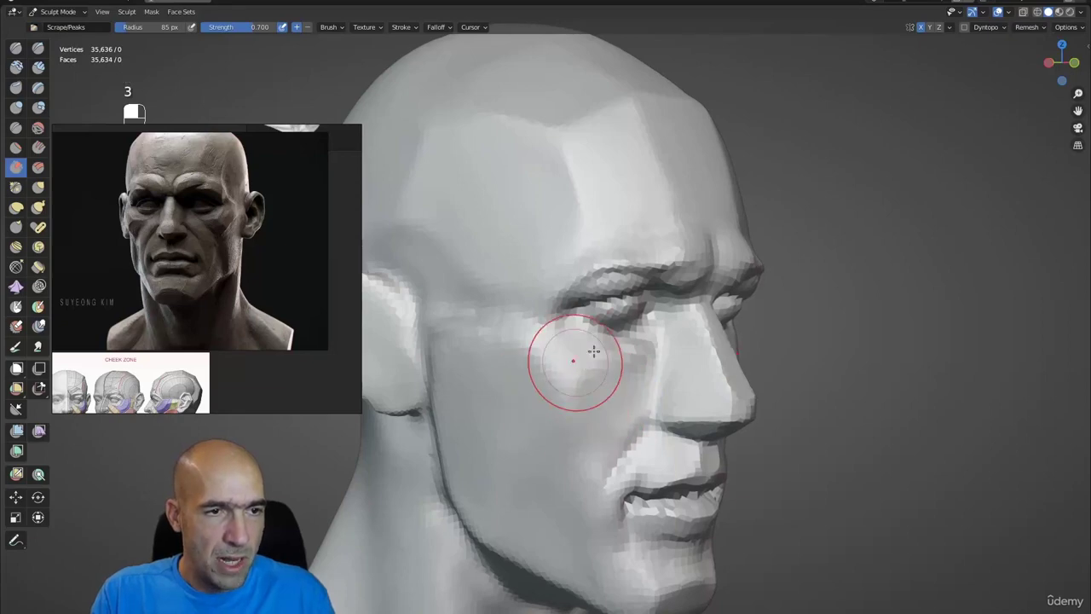
mouse_move(594, 351)
middle_mouse_down()
mouse_move(616, 214)
mouse_move(631, 260)
middle_mouse_up()
Step: Define the inner brow planes above the nose bridge with the Draw Sharp brush at an 85 px radius
key("1")
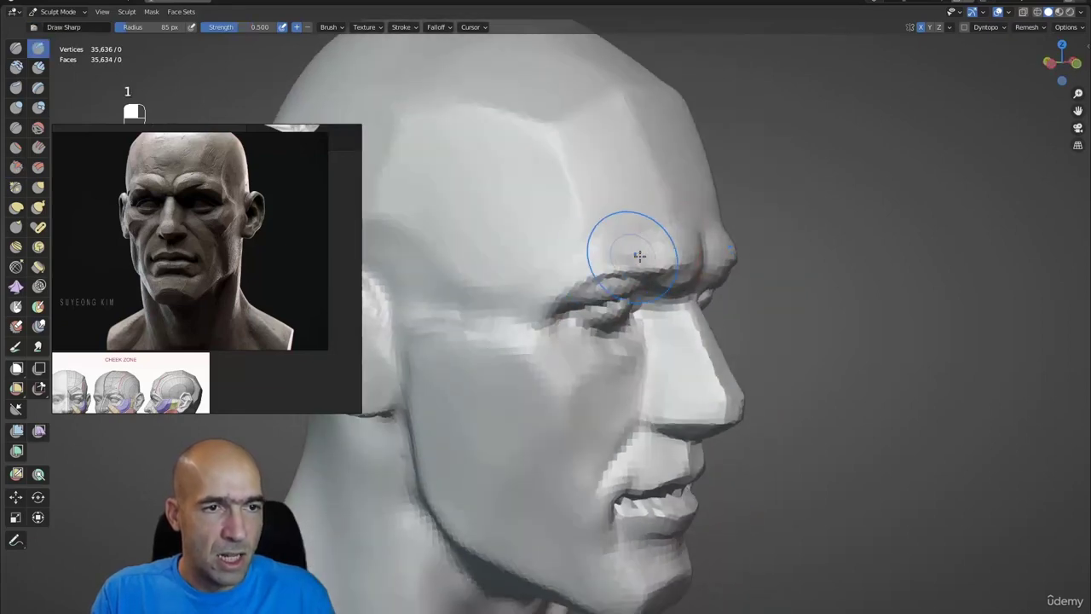
middle_click_drag(717, 248, 685, 244)
key("1")
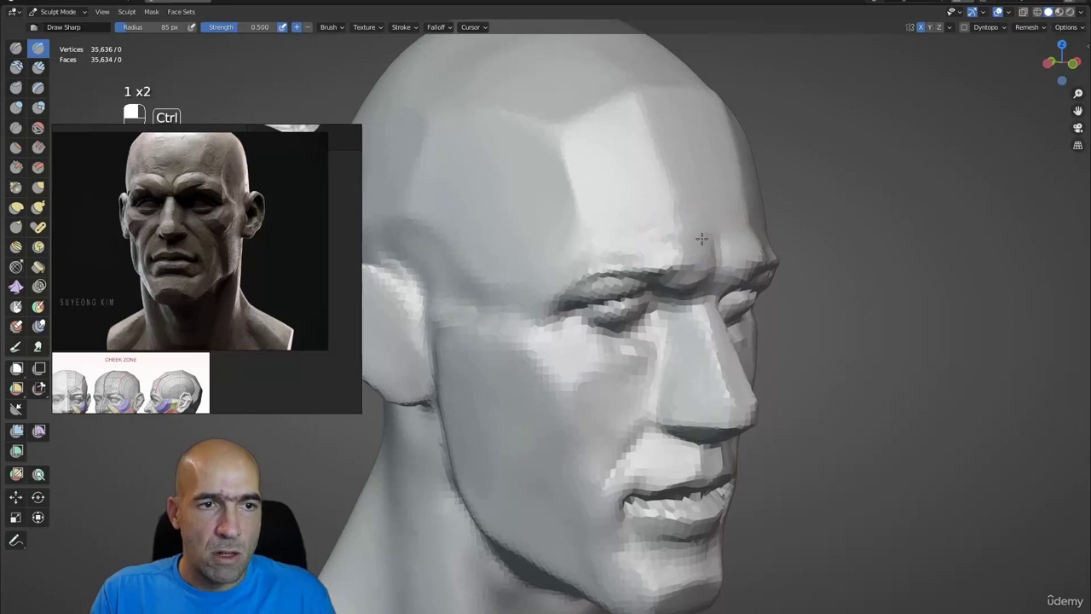
left_click_drag(719, 126, 687, 273, "alt+shift")
left_click_drag(687, 258, 609, 248, "alt")
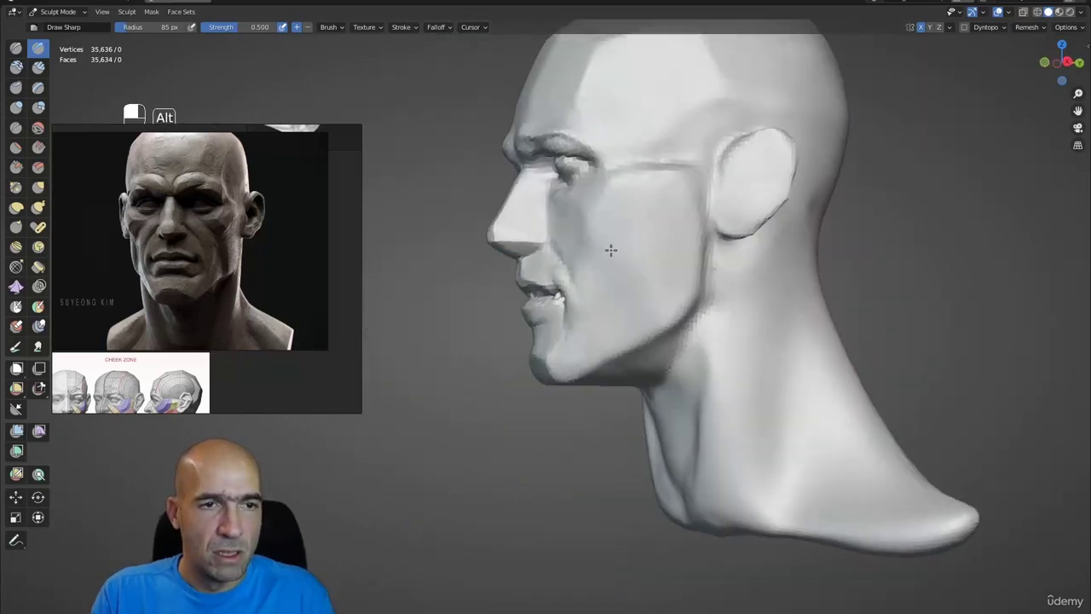
Step: Define the neck muscle planes behind and below the ear with the Draw Sharp brush, checking the side profile
left_click_drag(694, 253, 712, 315, "alt")
left_click_drag(675, 465, 722, 364, "alt")
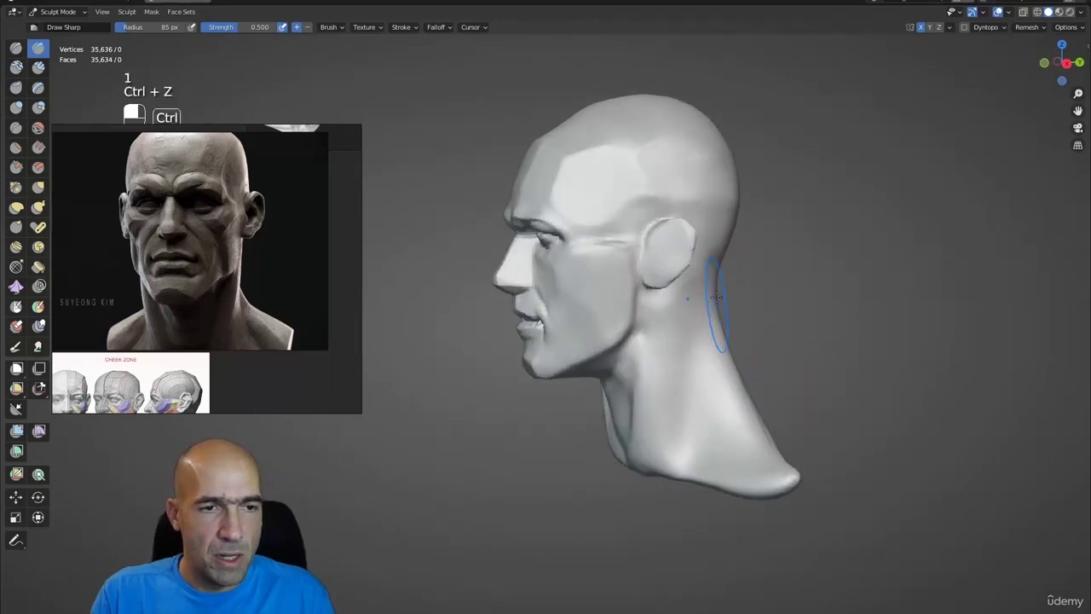
mouse_move(695, 437)
left_mouse_down("alt")
mouse_move(707, 248)
mouse_move(709, 261)
left_mouse_up("alt")
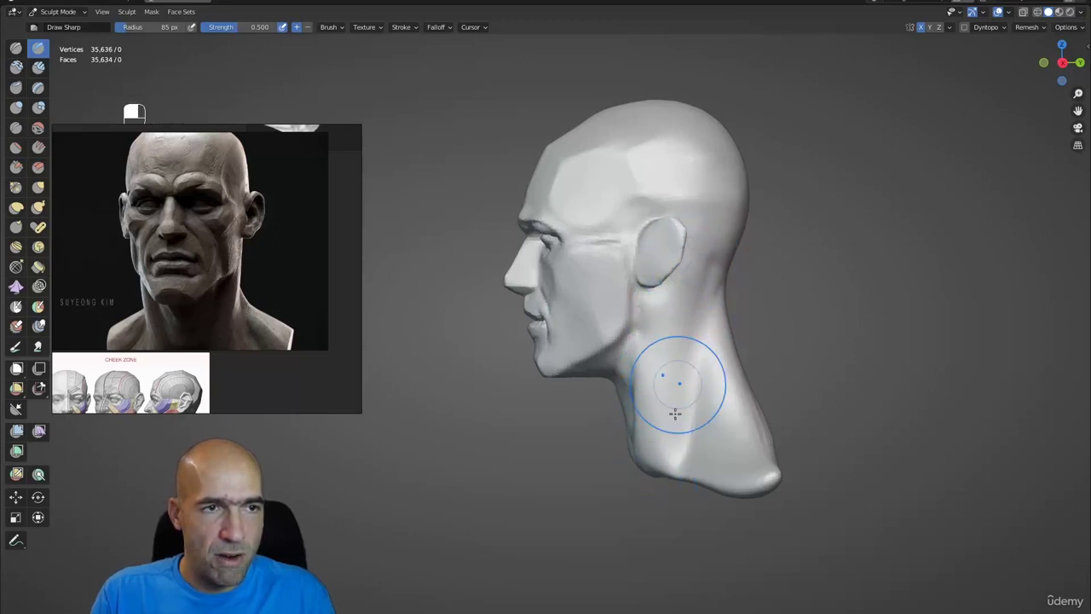
left_click_drag(706, 374, 715, 312, "alt")
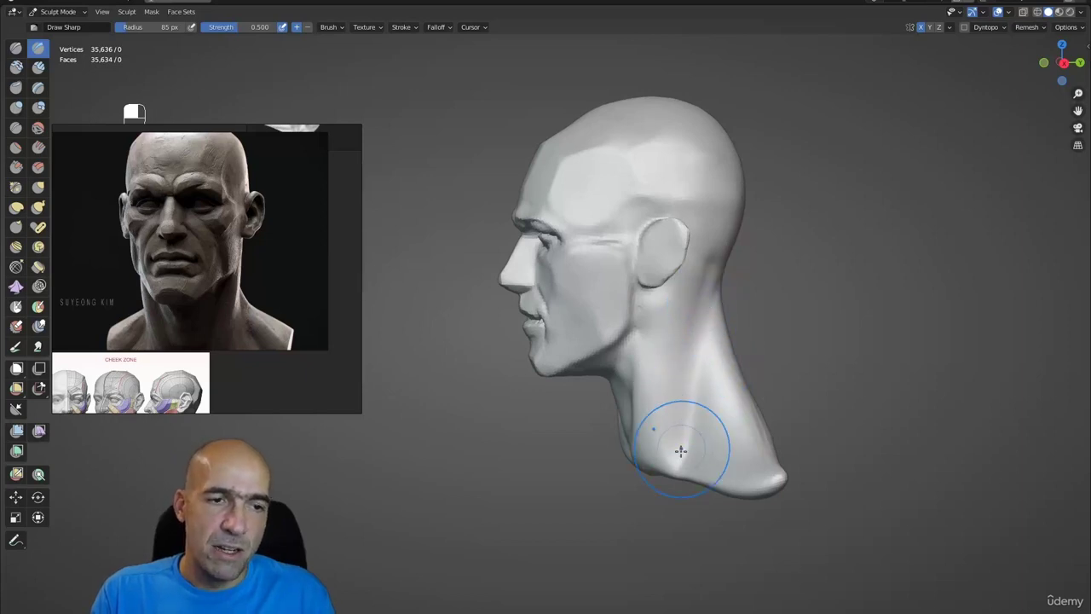
mouse_move(680, 450)
left_mouse_down("alt")
mouse_move(766, 430)
mouse_move(750, 433)
mouse_move(740, 418)
mouse_move(706, 428)
mouse_move(747, 378)
mouse_move(730, 346)
left_mouse_up("alt")
Step: Adjust the profile of the upper forehead and crown with the Grab brush at a 115 px radius
key("6")
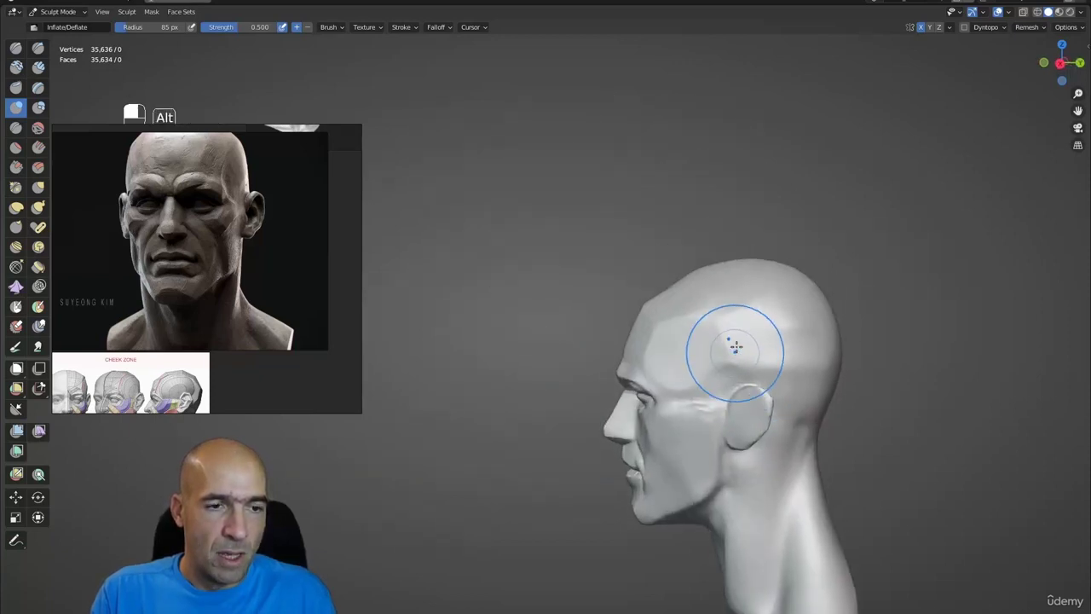
key("g")
key("bracketright")
left_click_drag(679, 292, 672, 286)
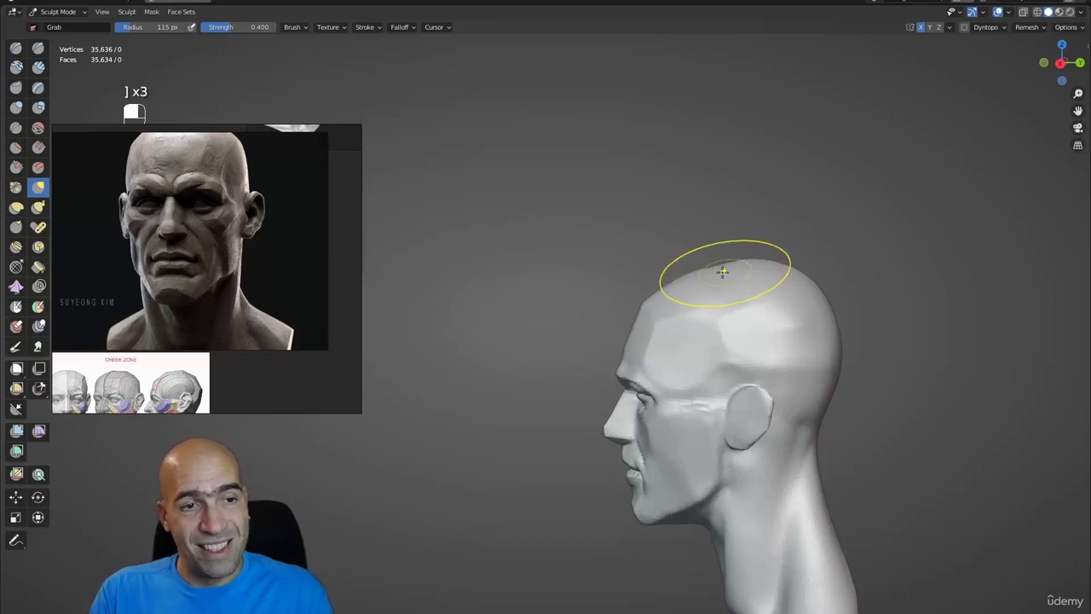
middle_click_drag(721, 273, 687, 294, "ctrl")
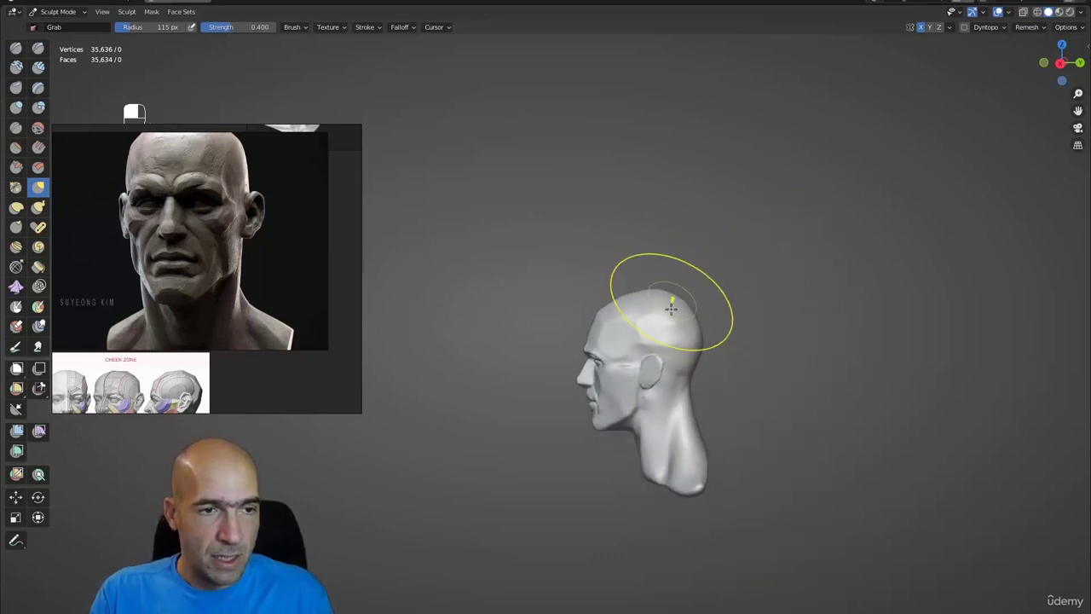
left_click_drag(707, 349, 731, 333, "alt")
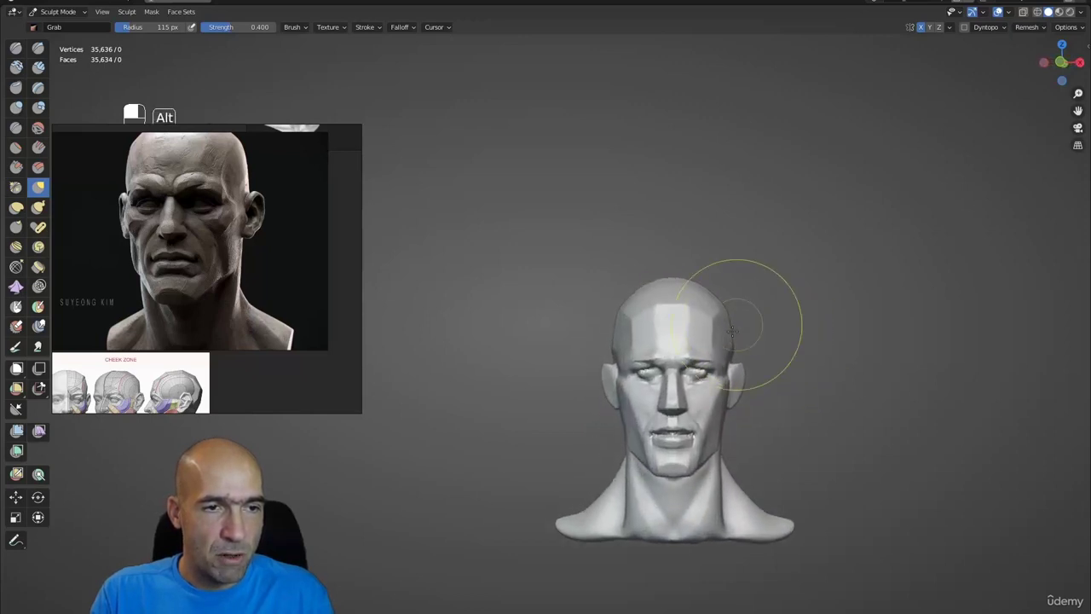
Step: Compare the front of the bust with the reference board, examining the neck, jaw and head proportions on the realistic and bald male busts
middle_click_drag(731, 332, 715, 323, "shift")
scroll(694, 329, "up", 3)
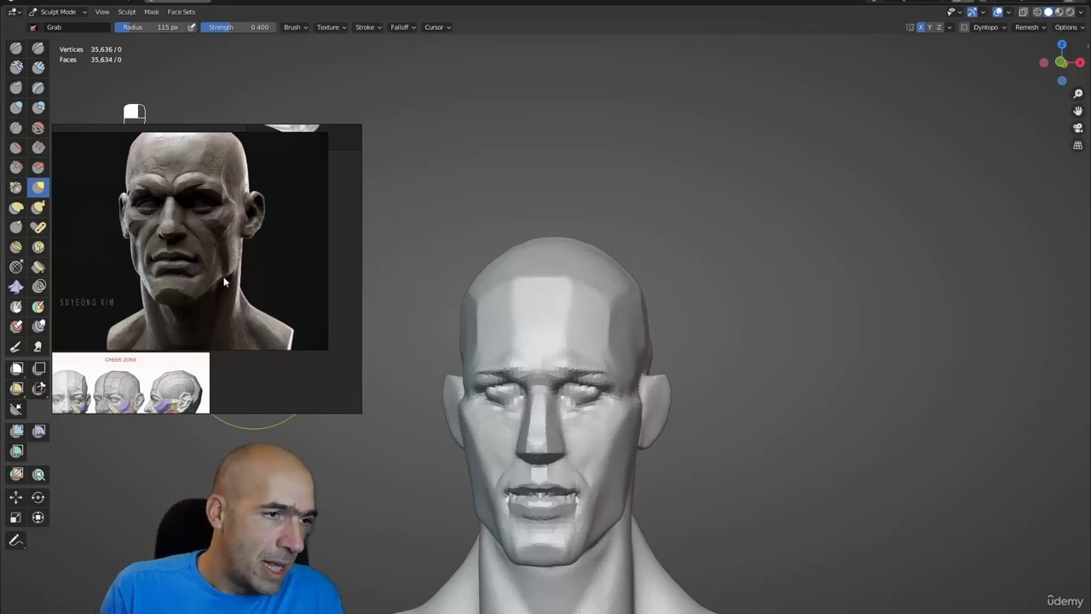
scroll(223, 276, "down", 4)
scroll(200, 287, "up", 2)
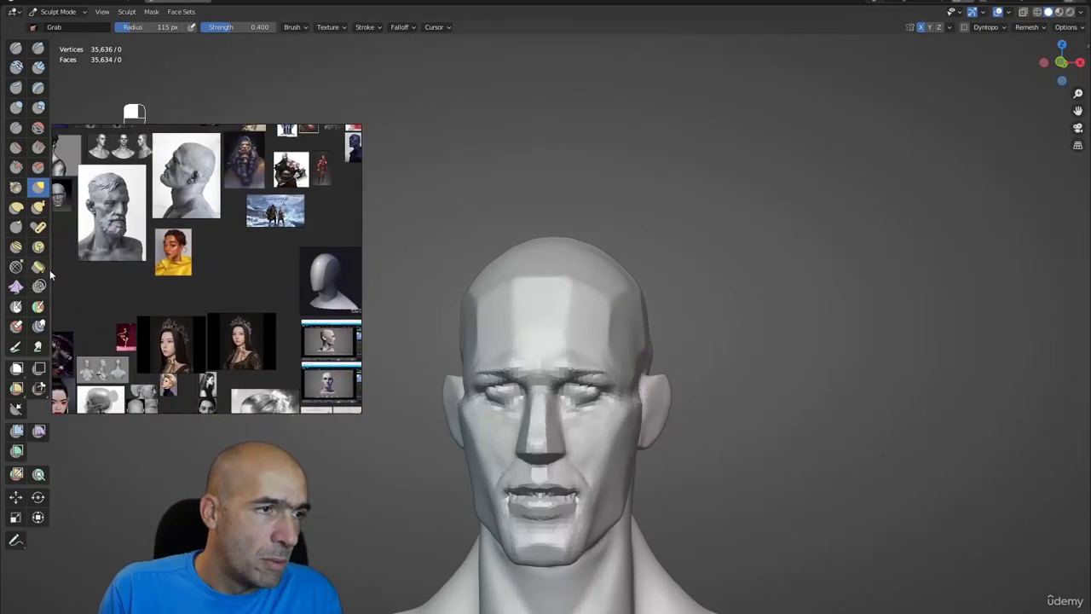
scroll(198, 303, "up", 5)
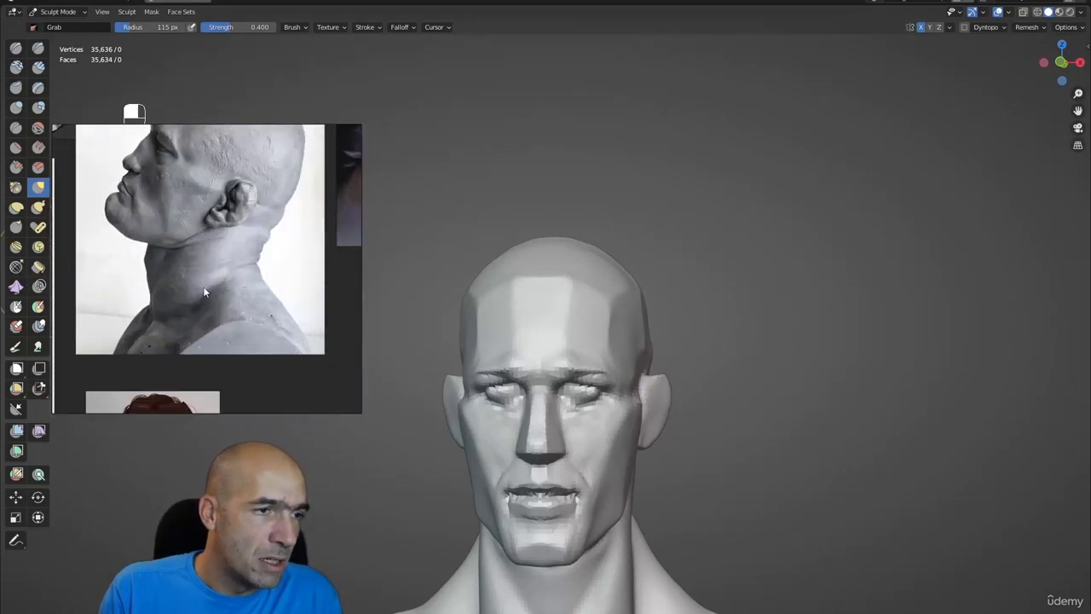
scroll(204, 293, "down", 3)
scroll(172, 332, "up", 6)
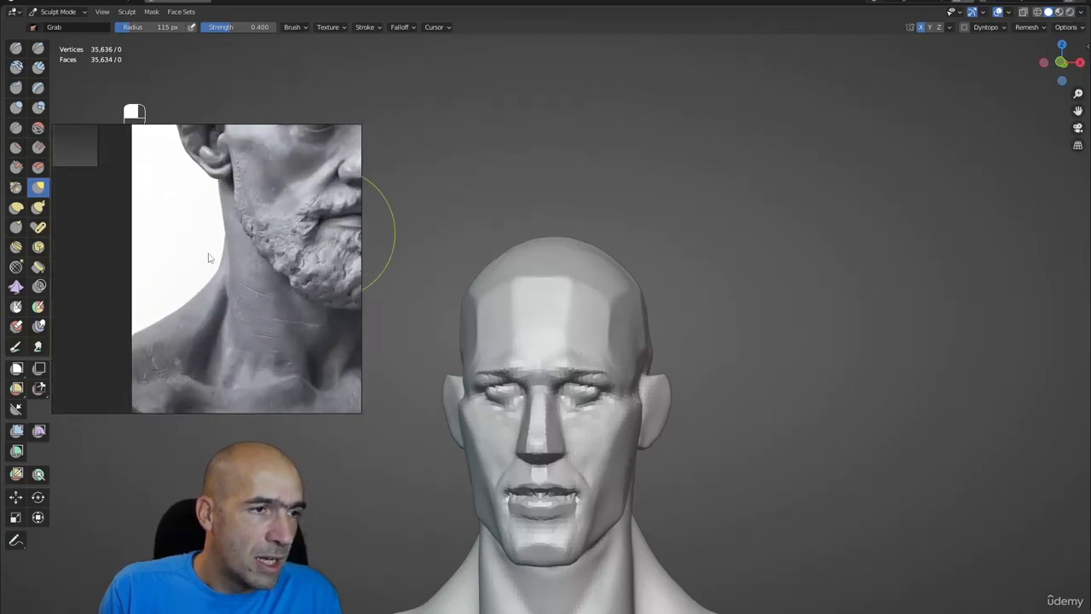
scroll(187, 247, "down", 1)
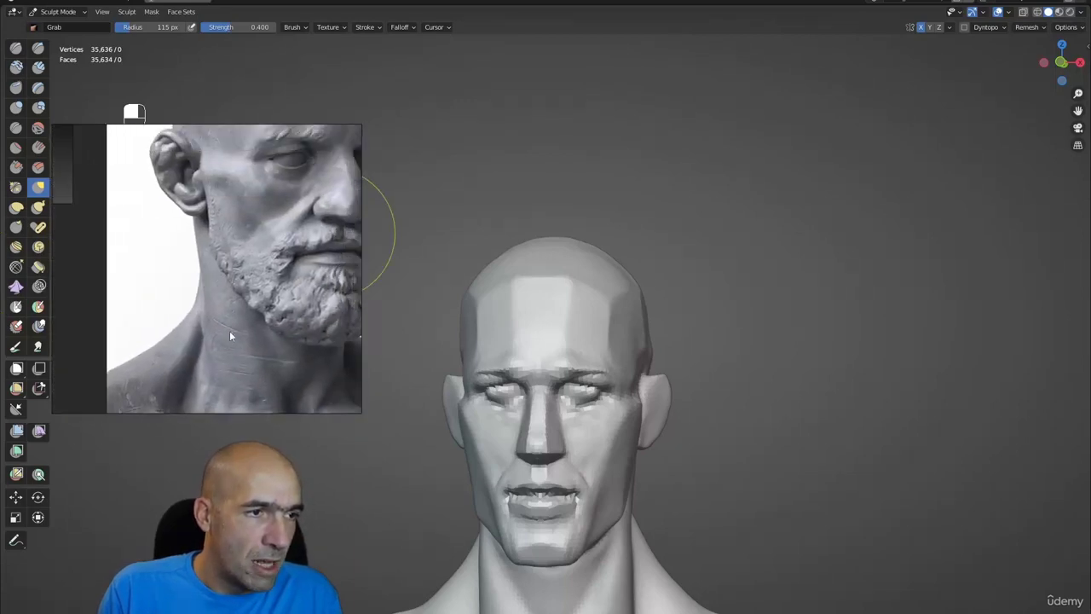
scroll(196, 324, "down", 1)
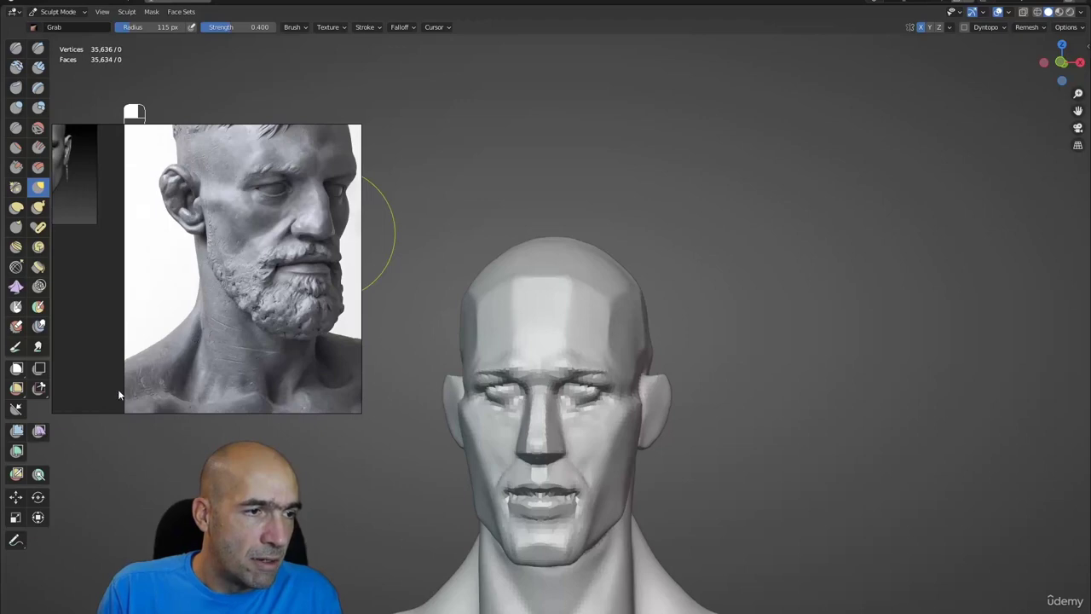
scroll(161, 350, "down", 3)
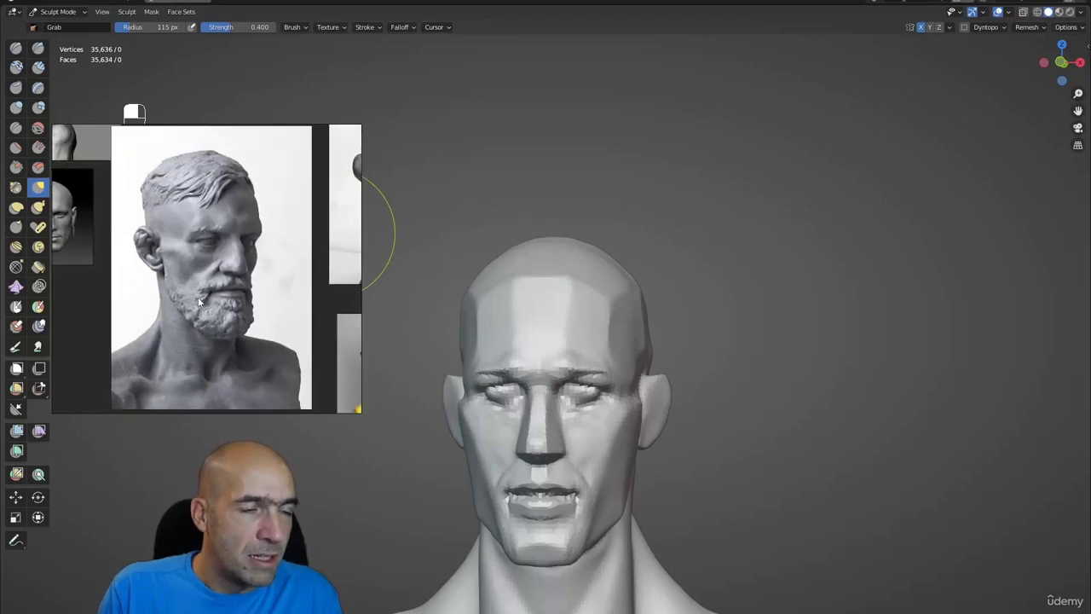
scroll(200, 301, "down", 8)
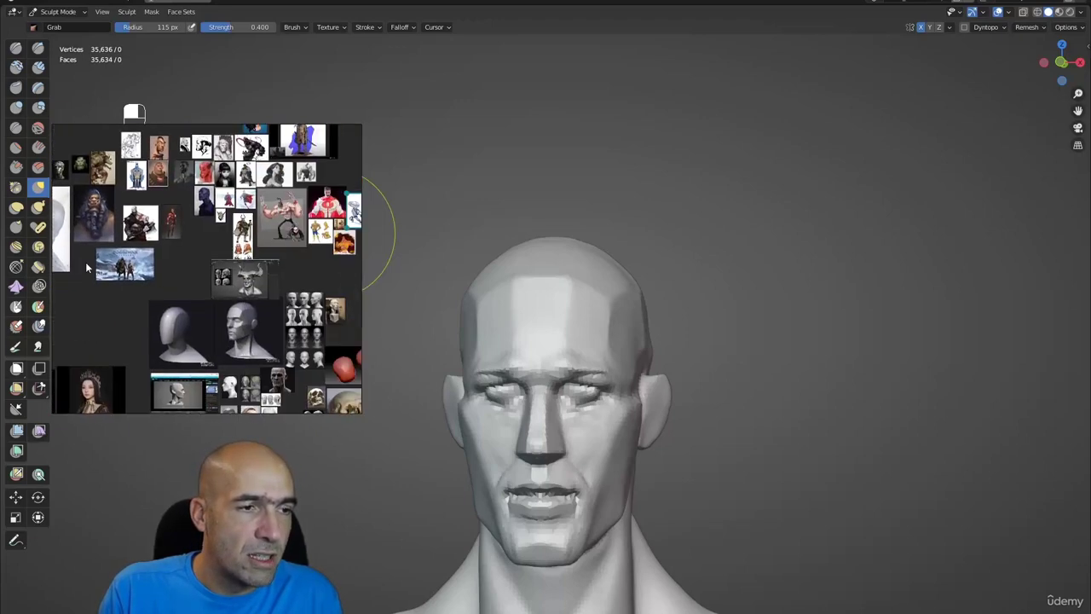
scroll(304, 334, "up", 8)
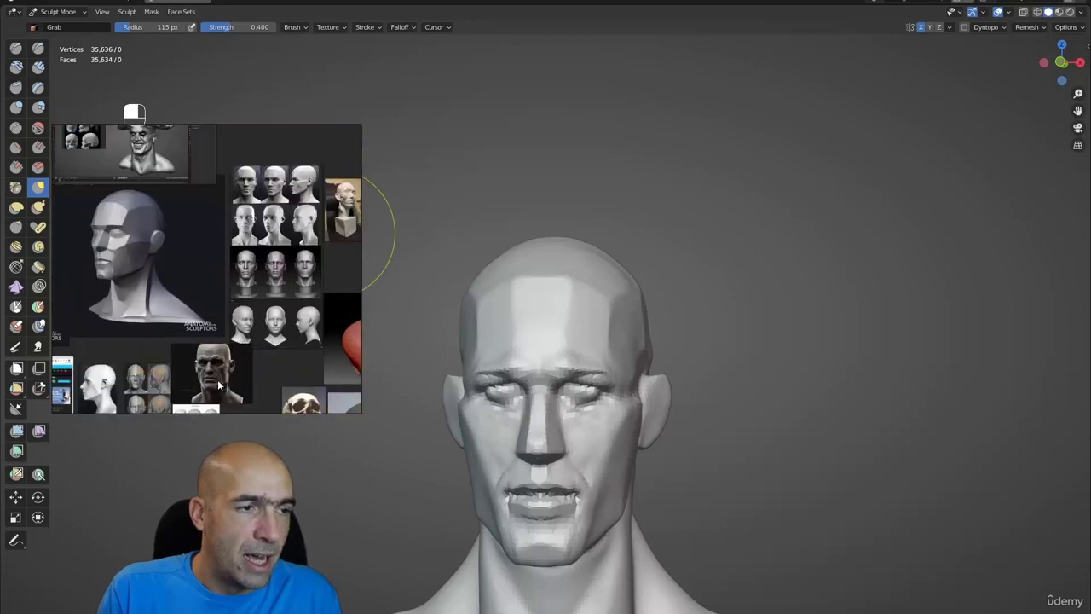
scroll(191, 324, "up", 2)
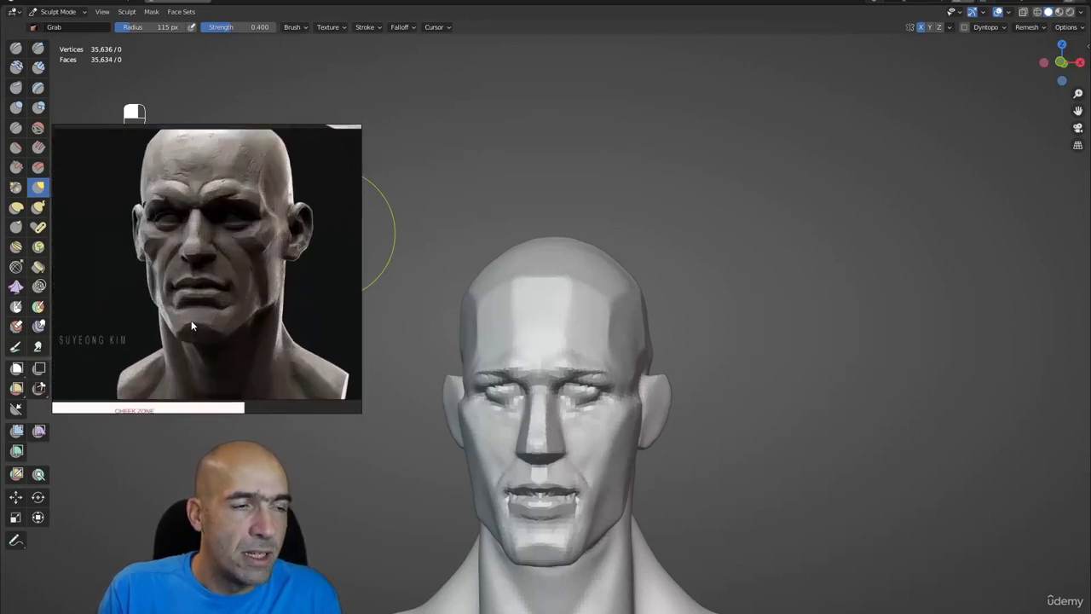
Step: Flatten the planes on the top and upper side of the skull with the Scrape/Peaks brush at a 115 px radius
middle_click_drag(714, 339, 654, 354, "alt")
key("g")
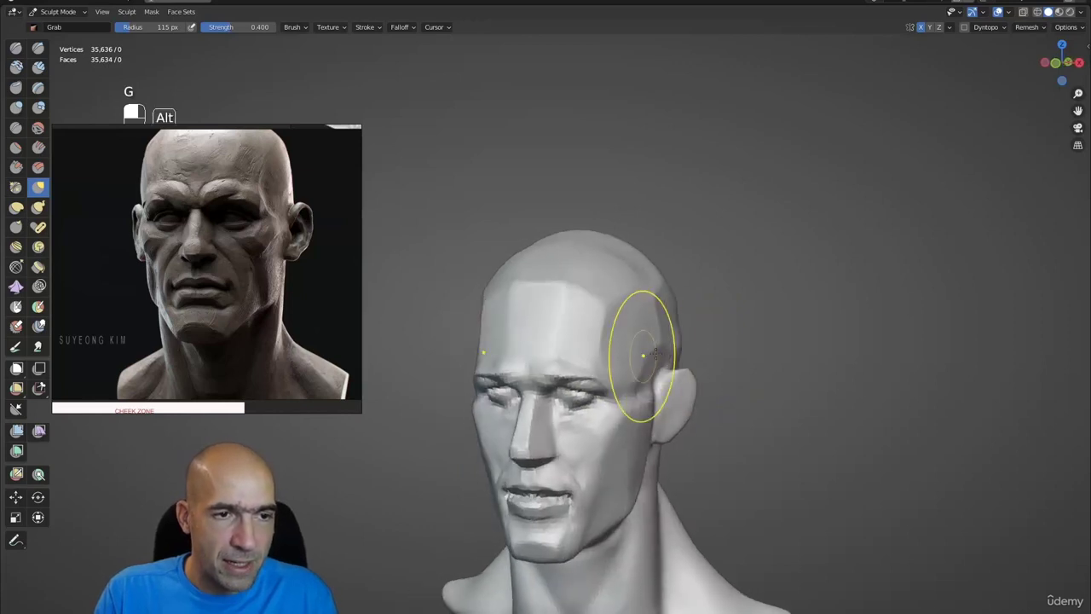
left_click_drag(760, 344, 696, 338, "alt+shift")
key("3")
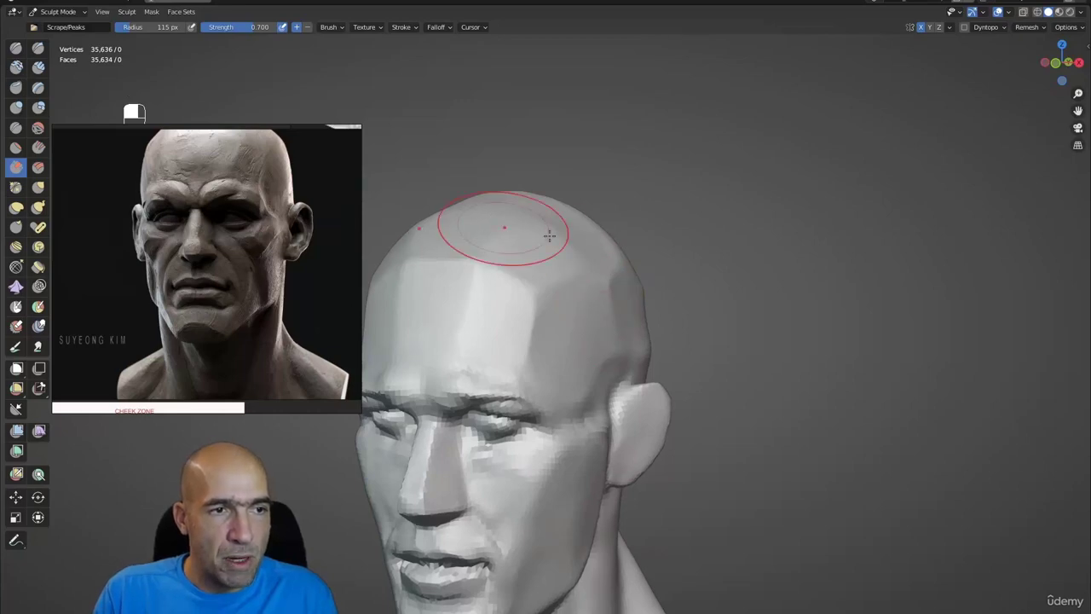
left_click_drag(549, 235, 613, 375, "ctrl+alt")
mouse_move(614, 375)
left_mouse_down("alt+shift")
mouse_move(586, 304)
mouse_move(628, 332)
mouse_move(625, 365)
mouse_move(589, 385)
left_mouse_up("alt+shift")
Step: Adjust the jaw, neck and head silhouette with the Grab brush at a 115 px radius, checking front and three-quarter views
key("g")
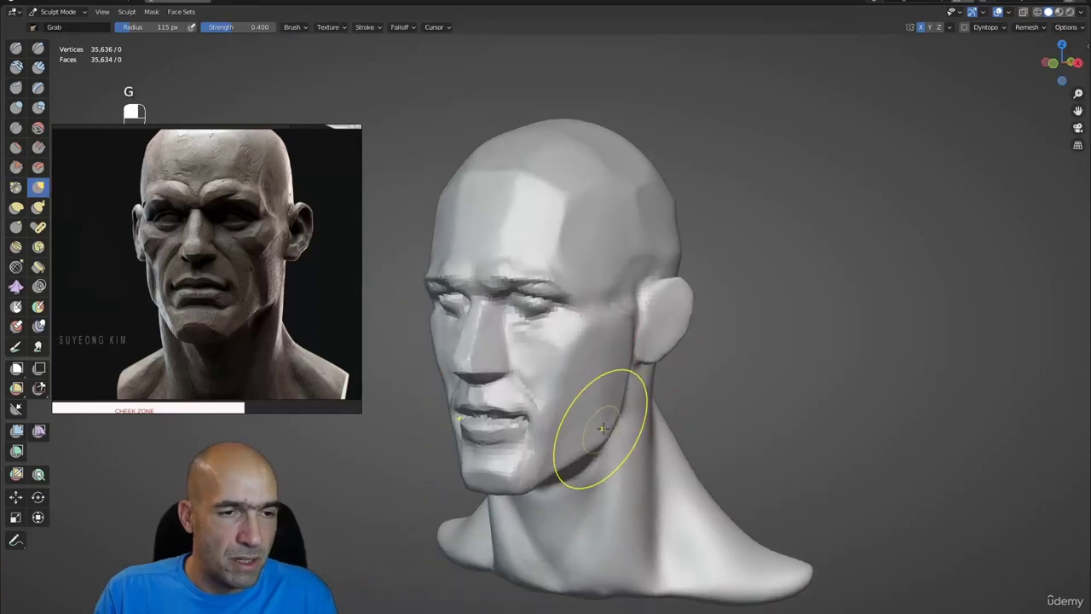
left_click_drag(603, 427, 550, 419, "alt")
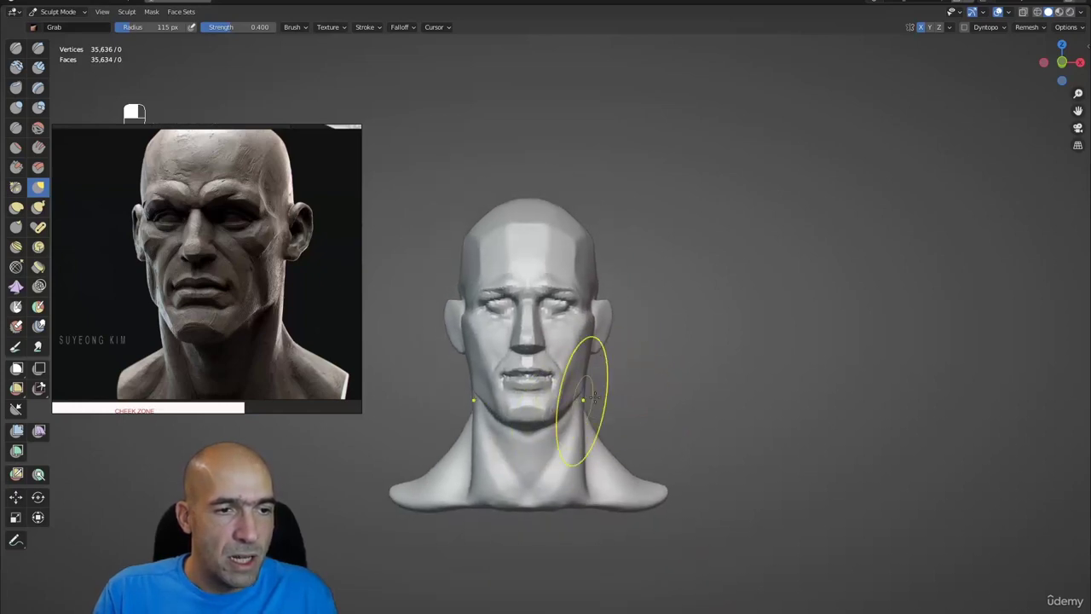
left_click_drag(595, 397, 586, 422, "alt")
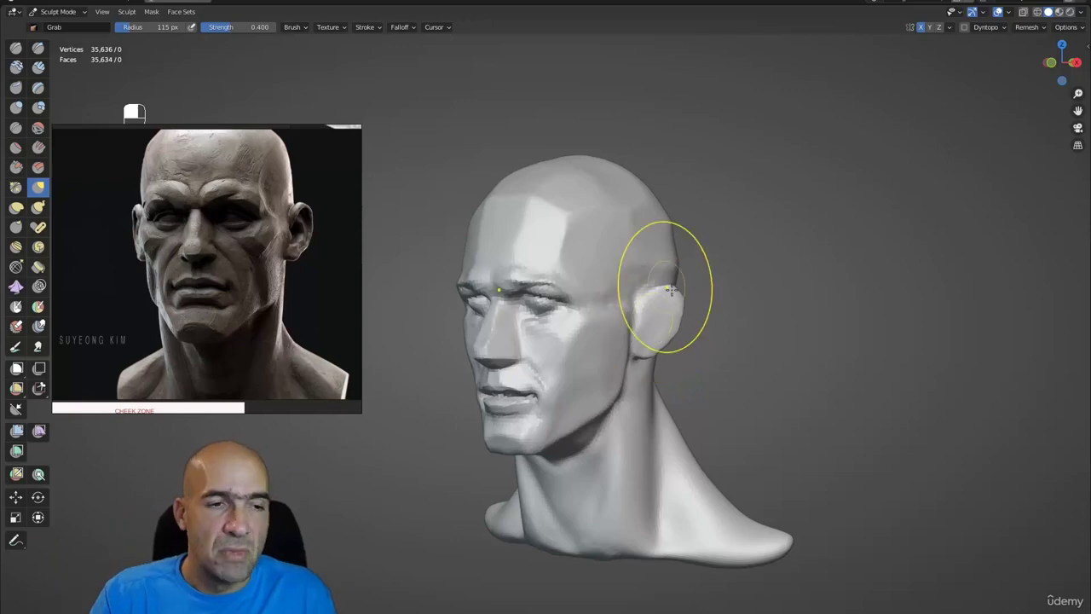
left_click_drag(713, 336, 734, 339, "alt")
mouse_move(735, 339)
left_mouse_down("ctrl+alt")
mouse_move(719, 390)
mouse_move(730, 390)
mouse_move(674, 383)
mouse_move(725, 377)
mouse_move(679, 368)
left_mouse_up("ctrl+alt")
Step: Reshape the cheekbone silhouette with the Grab brush at a 104 px radius
key("f")
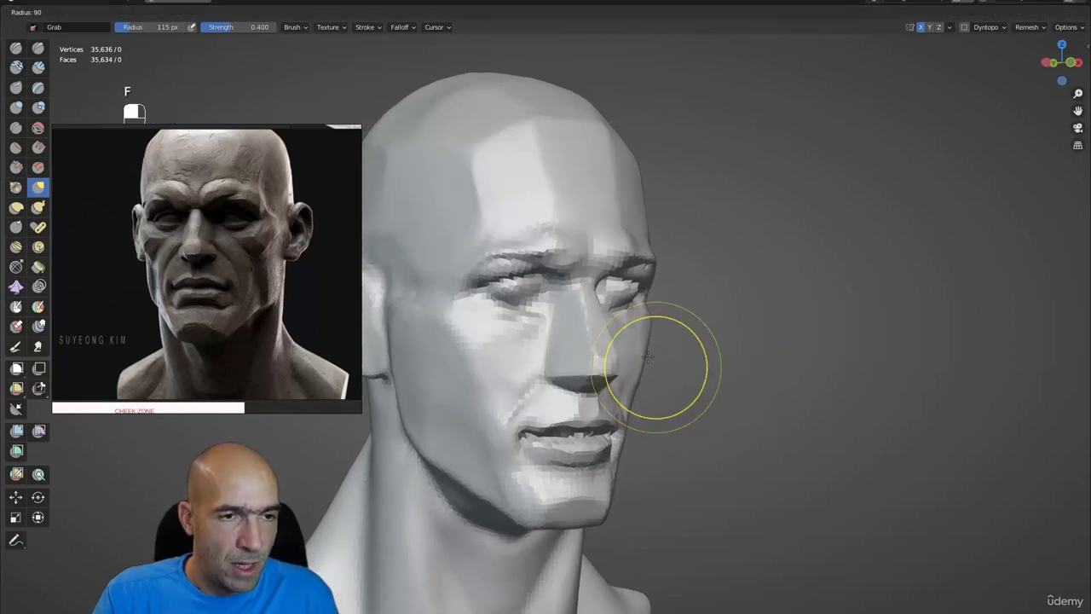
left_click(648, 358)
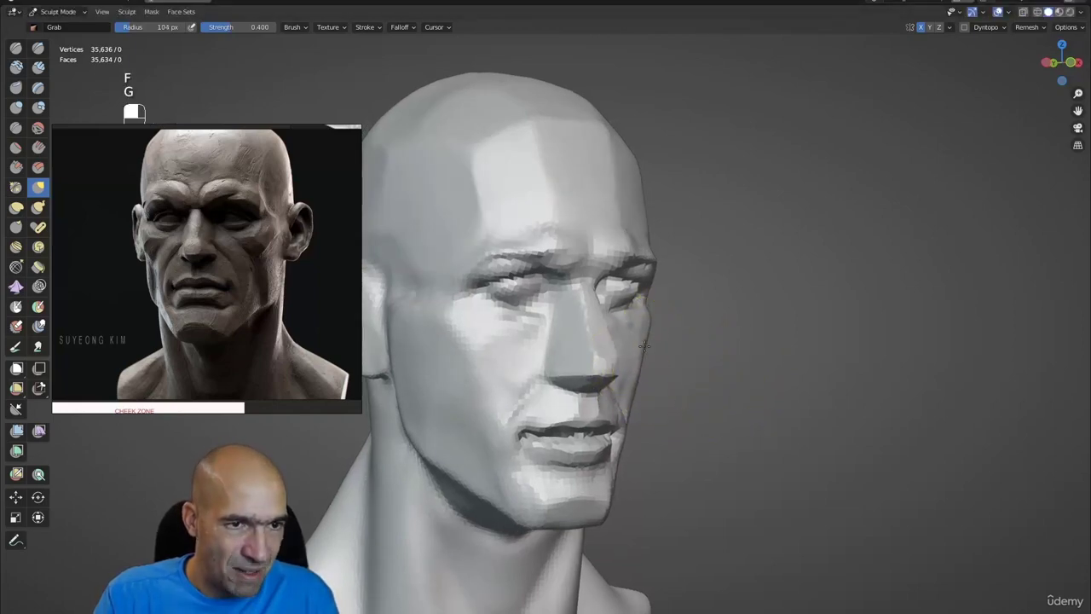
mouse_move(644, 345)
left_mouse_down("alt")
mouse_move(622, 371)
mouse_move(553, 342)
left_mouse_up("alt")
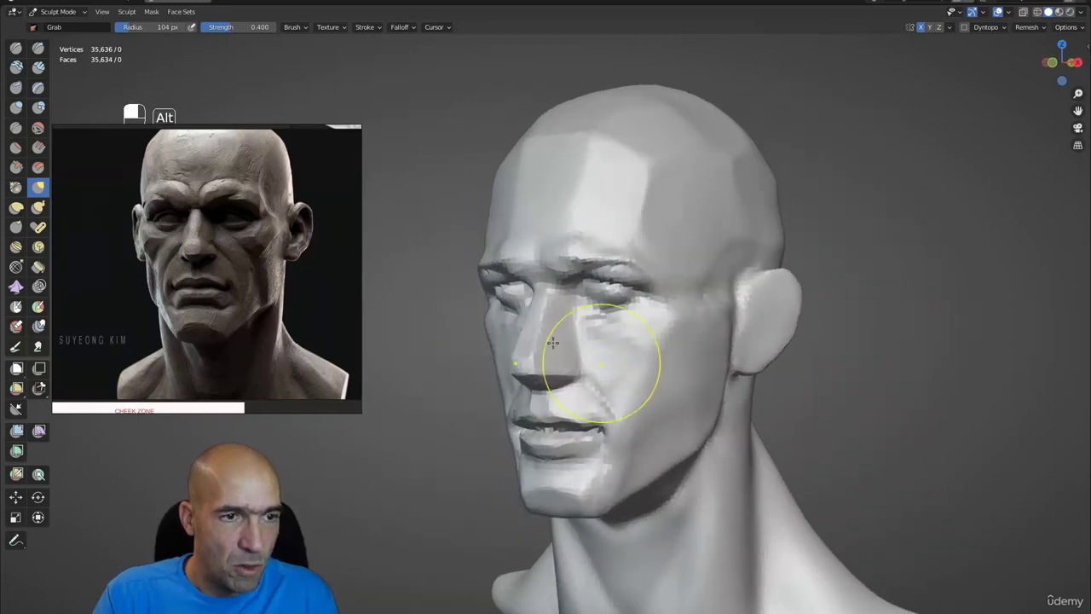
mouse_move(662, 414)
left_mouse_down("alt")
mouse_move(633, 424)
mouse_move(663, 431)
left_mouse_up("alt")
left_click_drag(662, 431, 655, 421, "ctrl+alt")
mouse_move(688, 336)
left_mouse_down("alt")
mouse_move(696, 324)
mouse_move(679, 319)
left_mouse_up("alt")
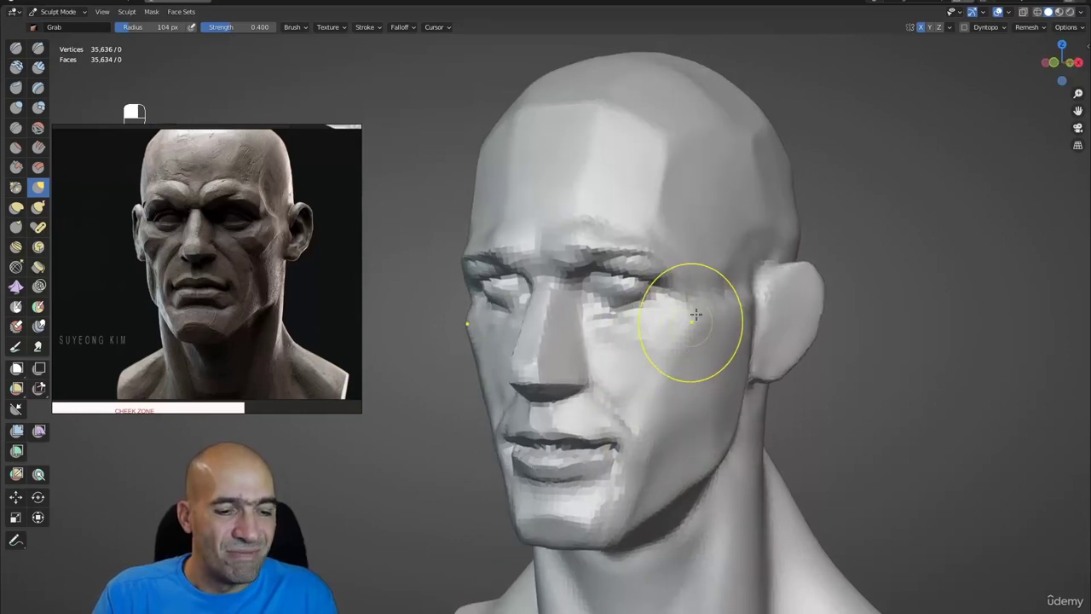
Step: Refine the cheekbone plane beside the outer eye with the Scrape/Peaks brush at a 74 px radius
key("3")
key("bracketleft")
key("bracketleft")
key("bracketleft")
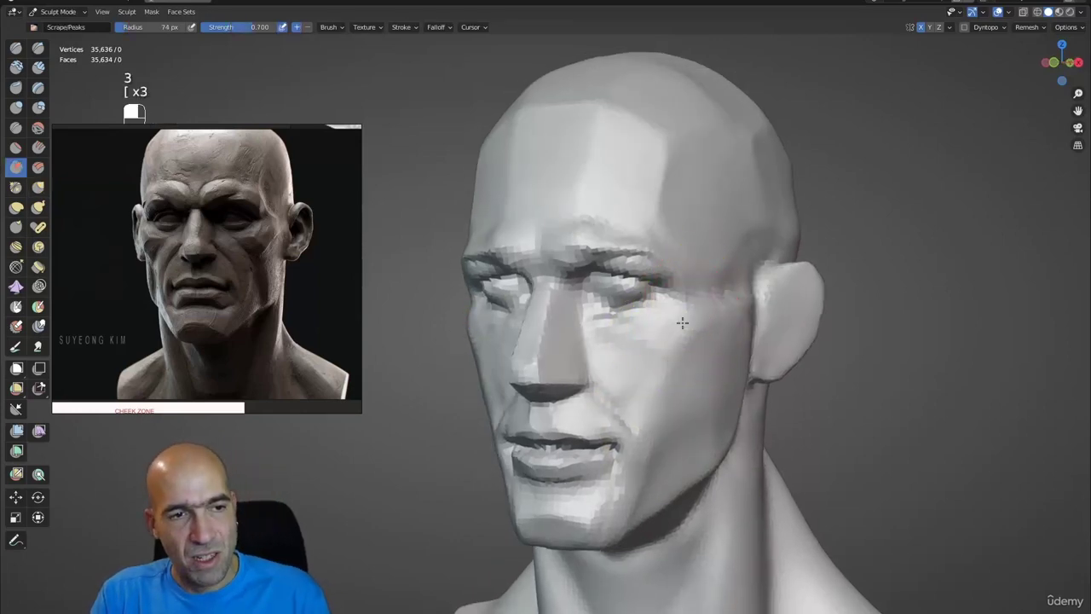
Step: Mark the brow, cheek and mouth contours with temporary overlay lines and clear them
key("ctrl+shift+7")
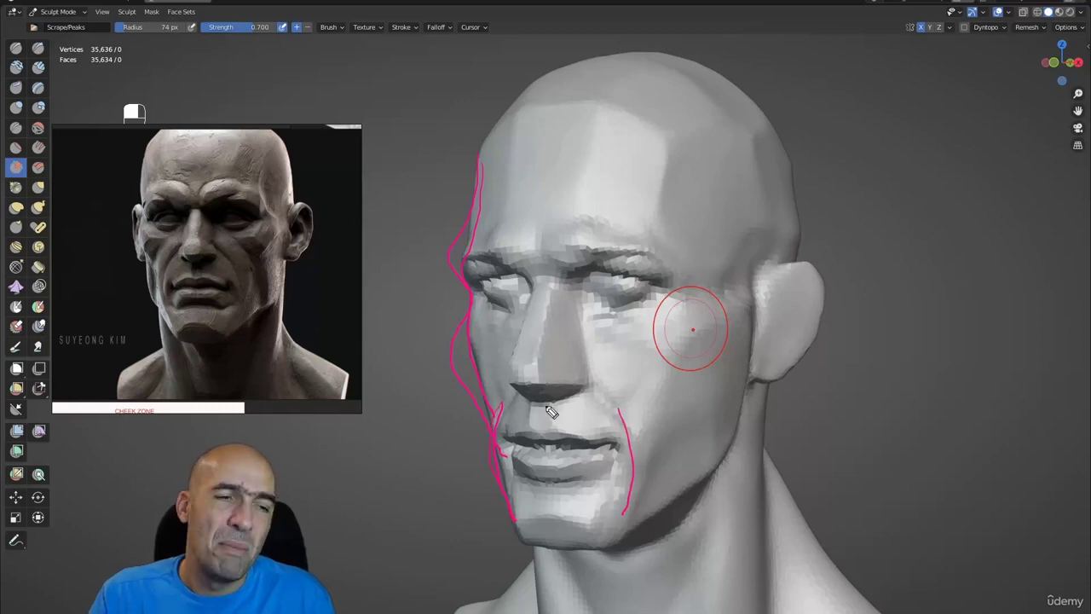
key("Escape")
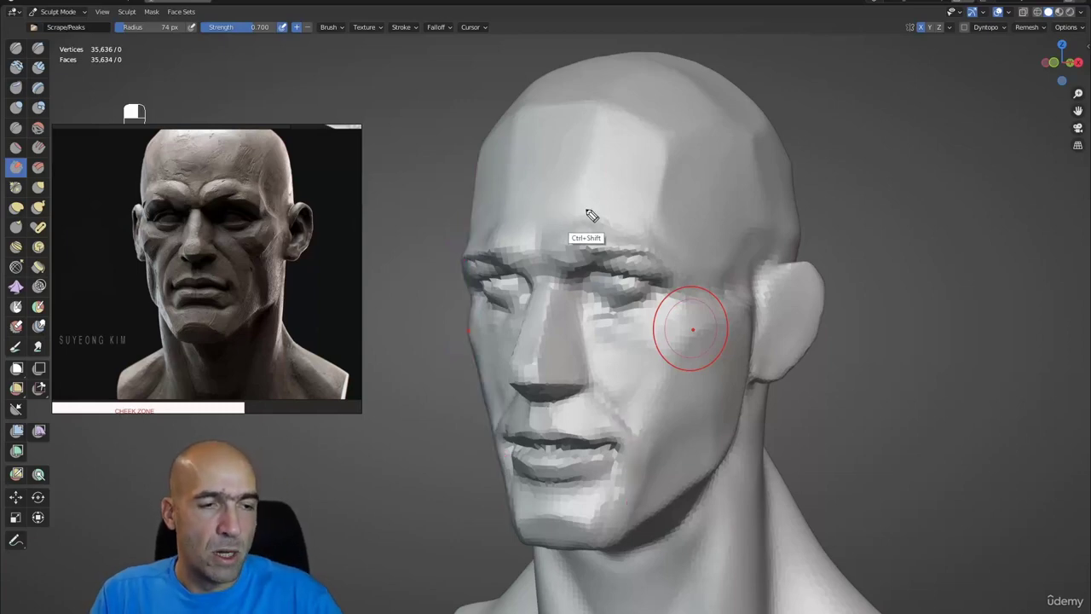
Step: Tighten the plane edge below the eye with the Pinch/Magnify brush at a 53 px radius
mouse_move(865, 324)
left_mouse_down("alt")
mouse_move(801, 375)
mouse_move(714, 358)
mouse_move(589, 388)
left_mouse_up("alt")
left_click_drag(678, 398, 633, 420, "alt")
key("p")
key("bracketleft")
key("bracketleft")
key("bracketleft")
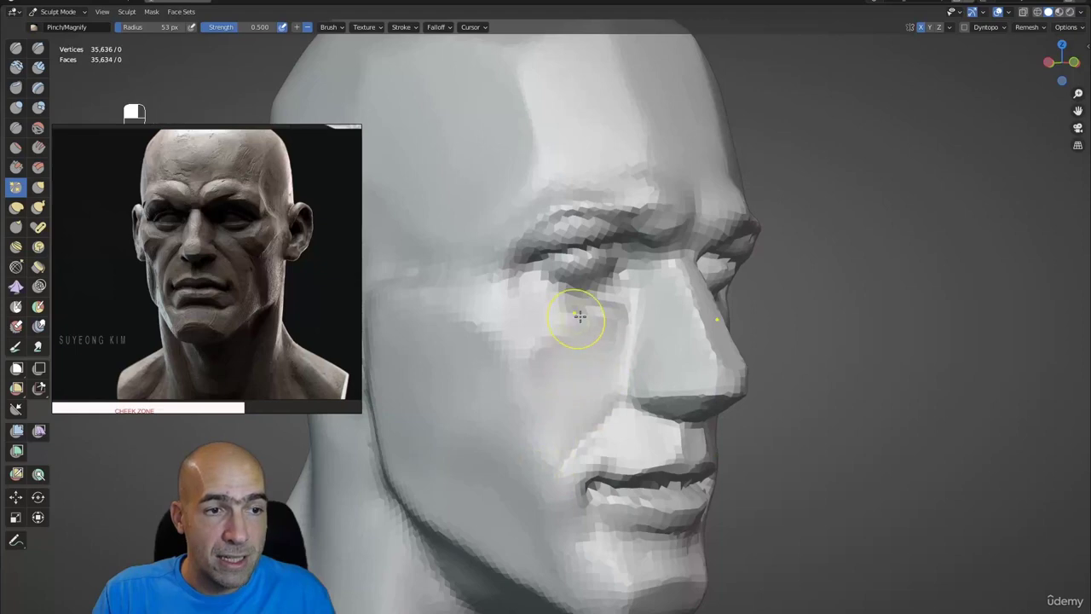
Step: Carve the crease between the lower eyelid and the cheek with the Draw Sharp brush at 53 px and smooth it
key("1")
left_click_drag(571, 304, 528, 308, "shift")
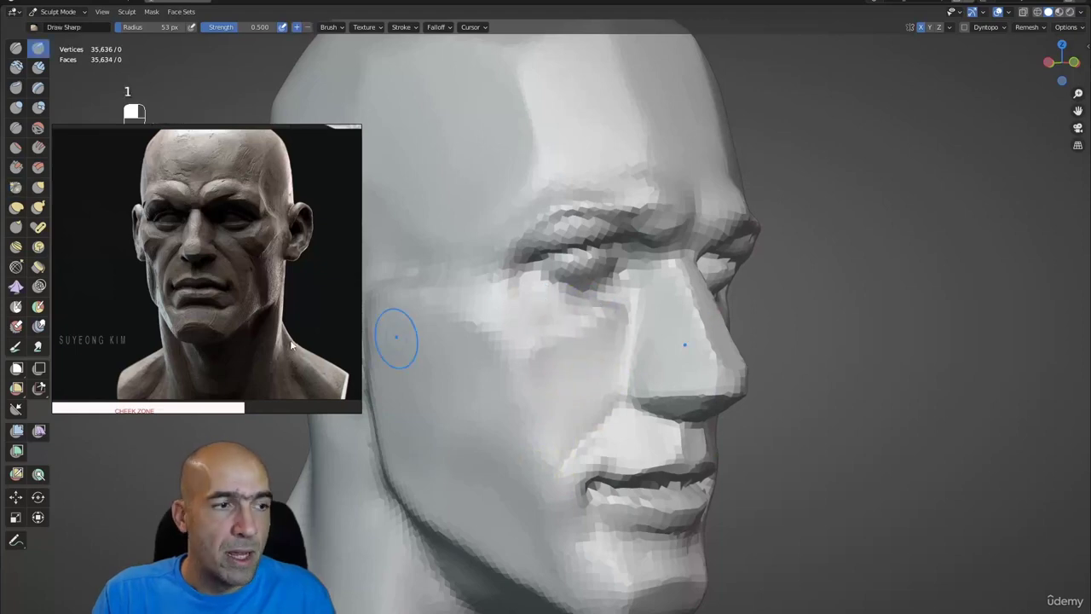
middle_click_drag(349, 331, 571, 341)
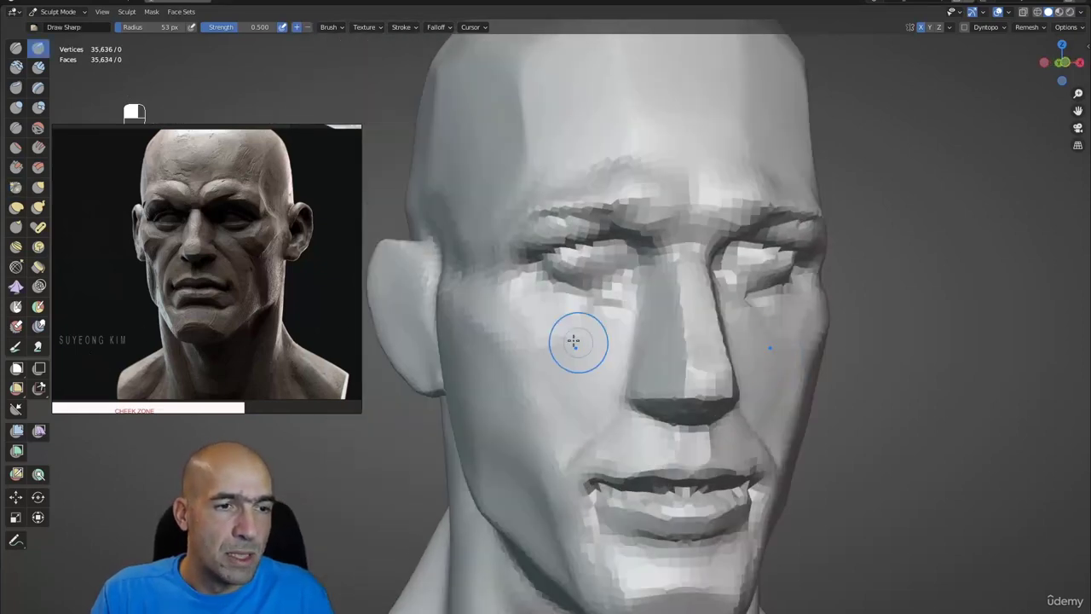
Step: Rework the form between the inner eye corner and the nose bridge with the Draw Sharp brush at 53 px
mouse_move(564, 275)
left_mouse_down("ctrl")
mouse_move(571, 287)
mouse_move(611, 263)
mouse_move(592, 273)
mouse_move(626, 267)
mouse_move(619, 238)
left_mouse_up("ctrl")
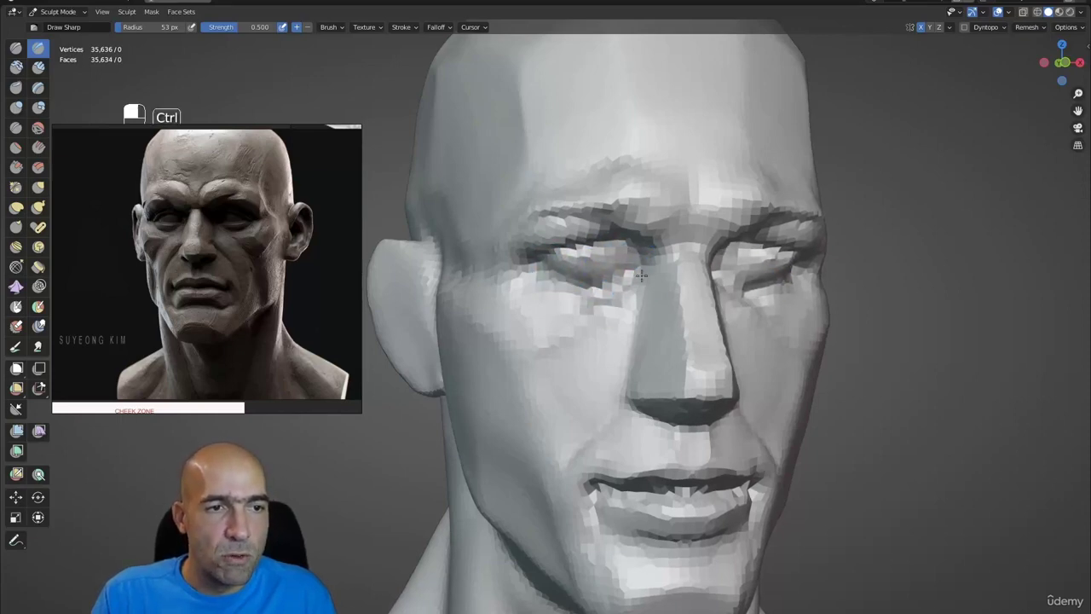
left_click_drag(656, 237, 634, 254, "ctrl")
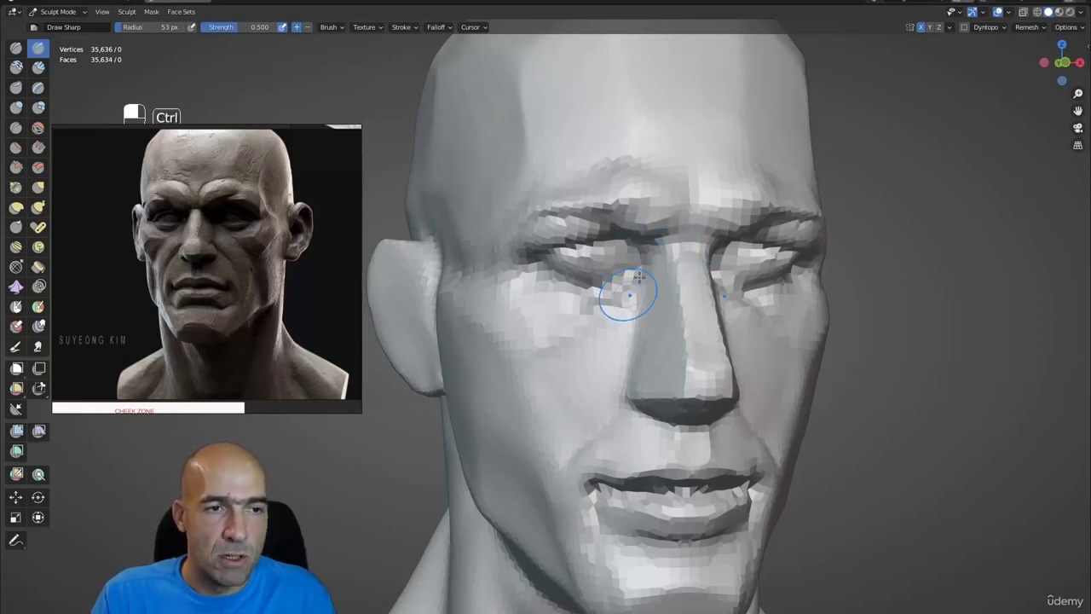
left_click_drag(638, 277, 635, 311, "ctrl+alt")
mouse_move(634, 311)
left_mouse_down("alt")
mouse_move(559, 349)
mouse_move(571, 348)
mouse_move(514, 348)
left_mouse_up("alt")
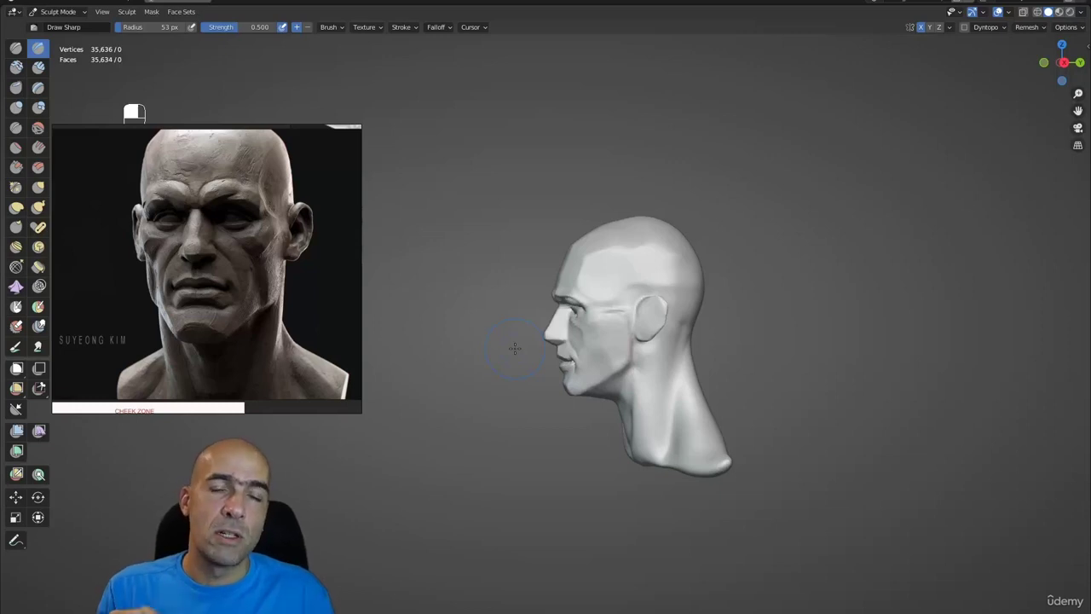
Step: Inspect the bust's profile, jawline and neck from the side and three-quarter views
key("g")
key("bracketright")
key("bracketright")
key("bracketright")
key("bracketright")
key("bracketright")
key("bracketright")
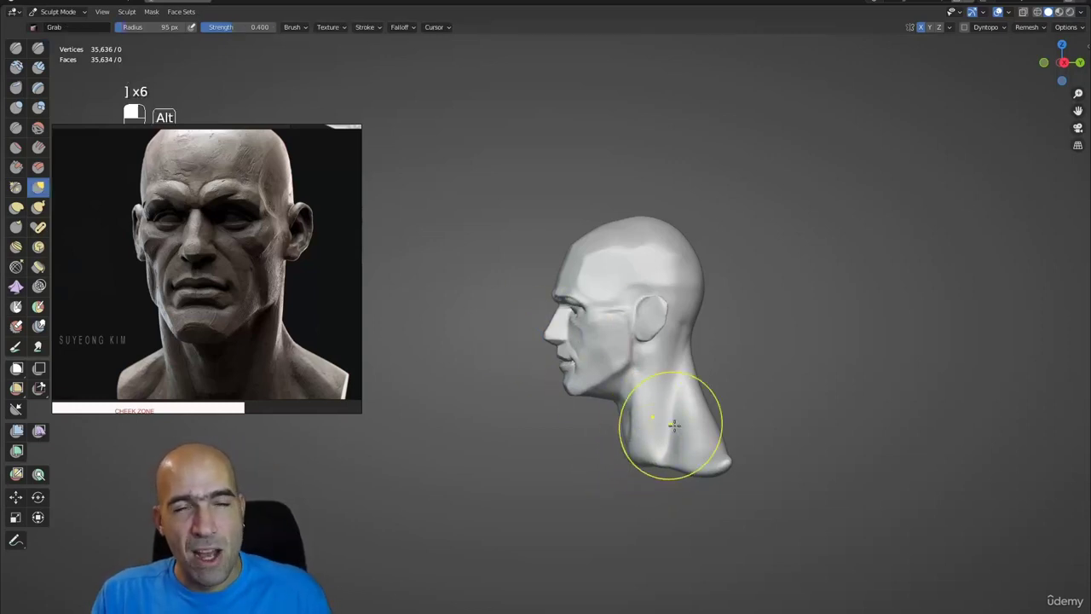
left_click_drag(638, 428, 658, 417, "ctrl+alt")
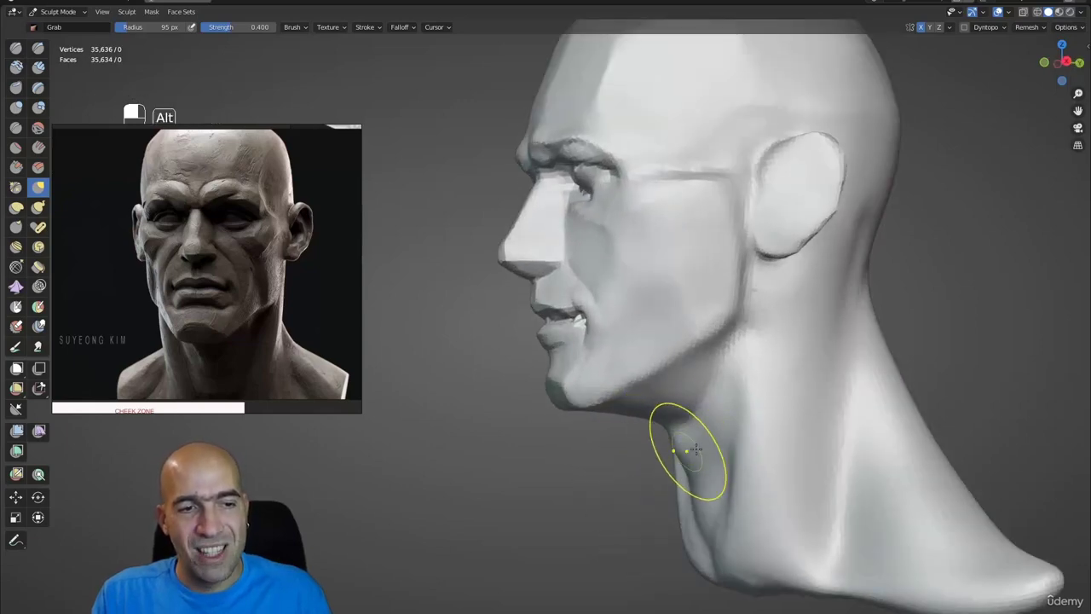
left_click_drag(692, 439, 662, 460, "alt")
key("1")
left_click_drag(687, 500, 687, 545, "ctrl+alt")
left_click_drag(614, 460, 747, 395, "alt")
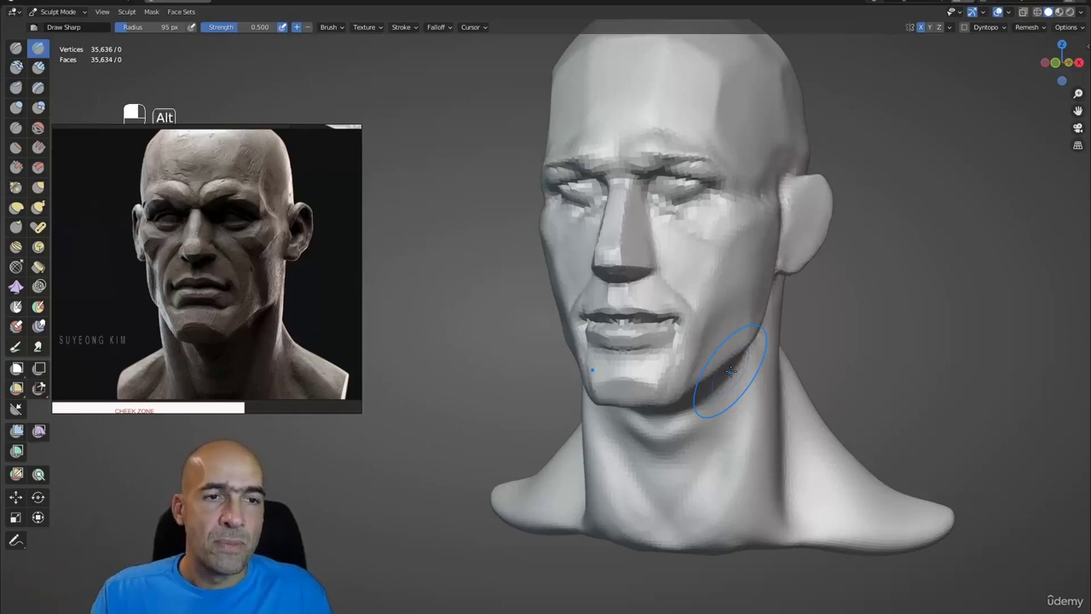
mouse_move(730, 371)
left_mouse_down("alt")
mouse_move(707, 375)
mouse_move(733, 409)
mouse_move(730, 334)
mouse_move(740, 334)
left_mouse_up("alt")
Step: Adjust the eye and brow area from below with the Grab brush at a 76 px radius
key("g")
key("bracketleft")
key("bracketleft")
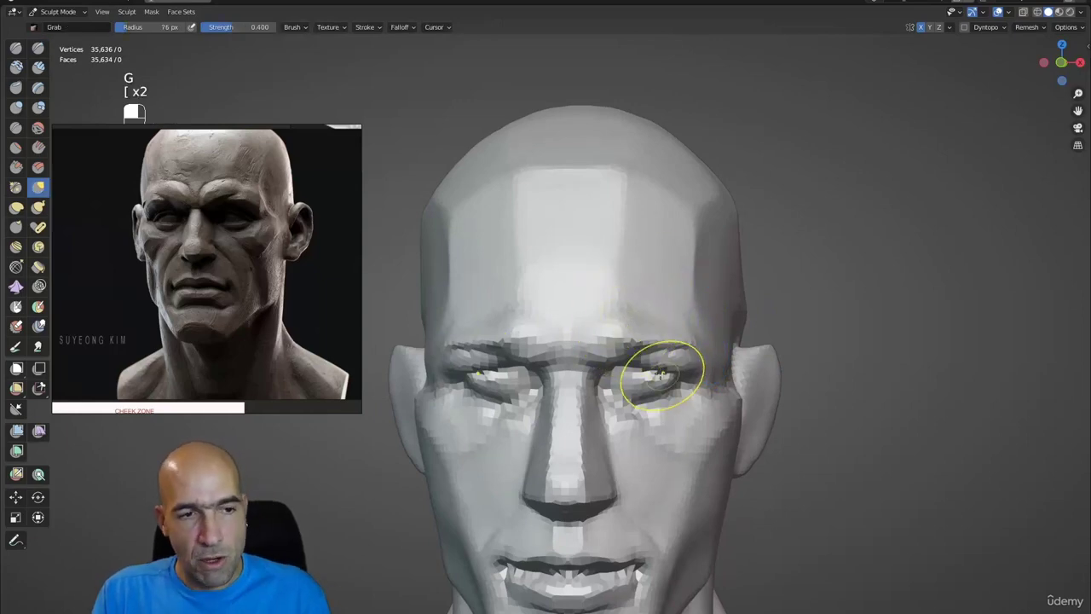
mouse_move(663, 370)
left_mouse_down("alt")
mouse_move(652, 310)
mouse_move(643, 372)
left_mouse_up("alt")
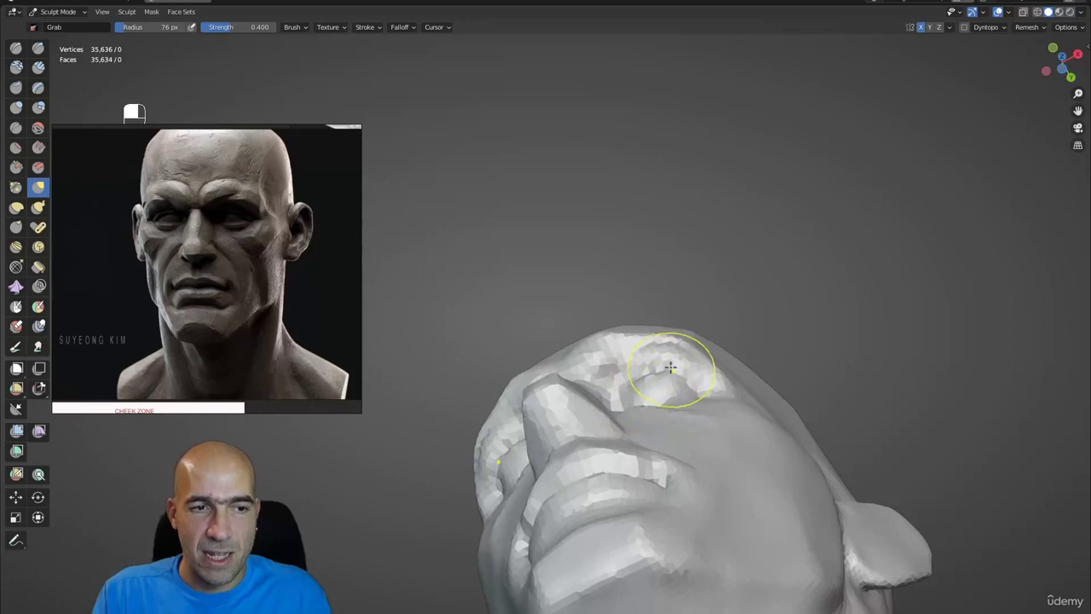
mouse_move(633, 334)
left_mouse_down()
mouse_move(609, 337)
mouse_move(653, 335)
mouse_move(562, 426)
mouse_move(532, 434)
mouse_move(634, 287)
left_mouse_up()
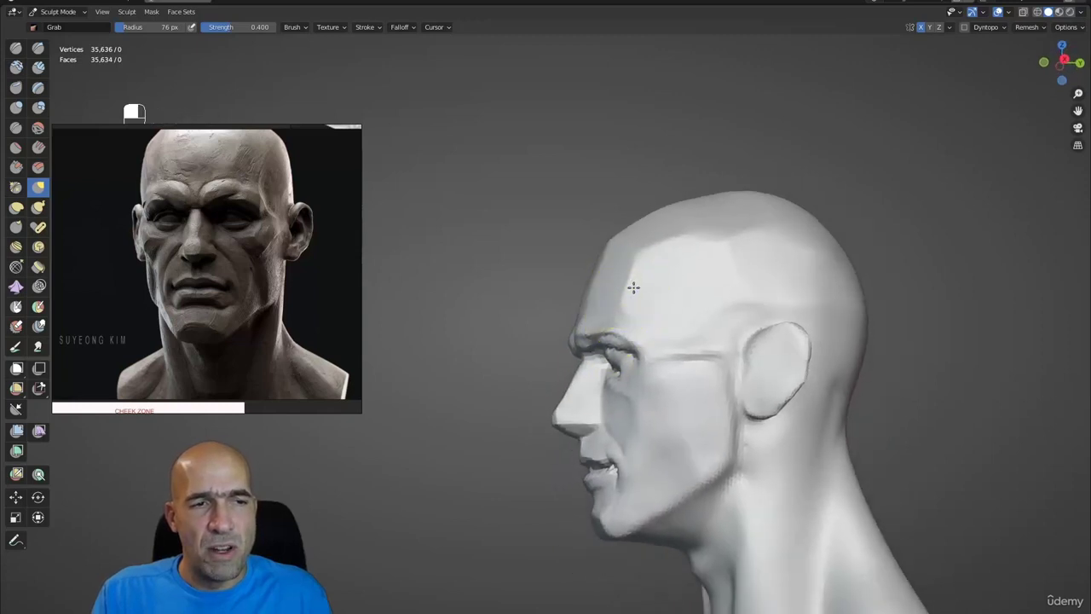
left_click_drag(696, 236, 758, 277, "alt")
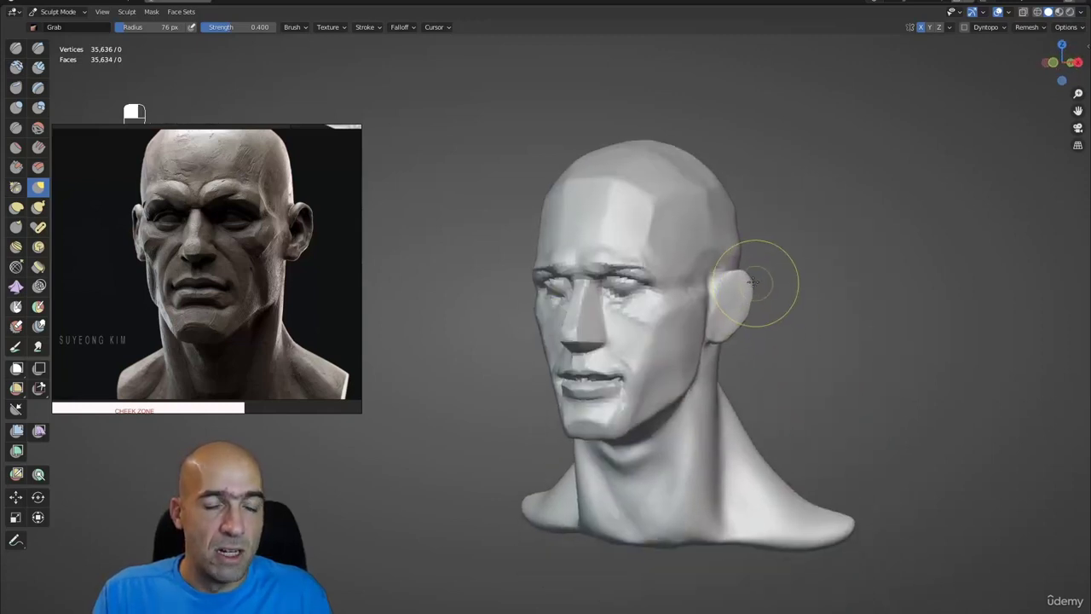
Step: Rename the bust object as Planes_of_the_head_01 and hide it in the viewport
key("ctrl+space")
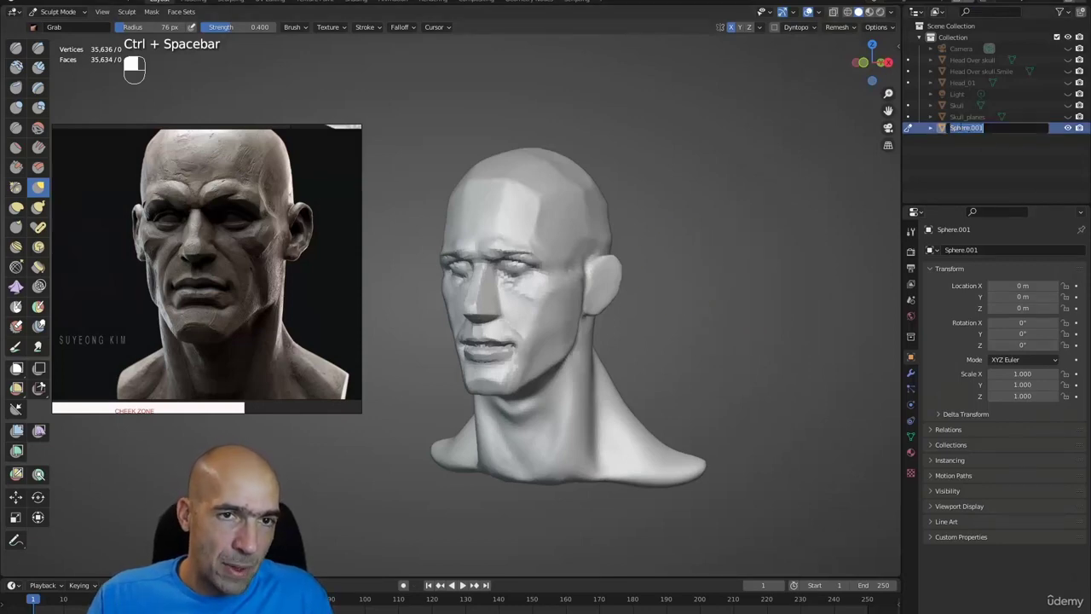
type("Planes")
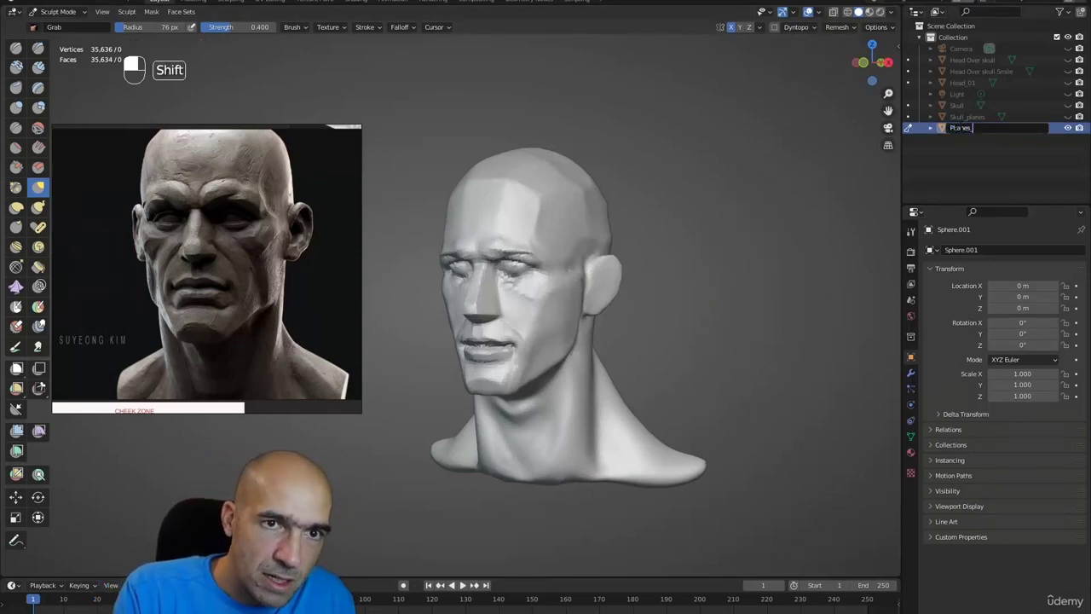
type("_of_the")
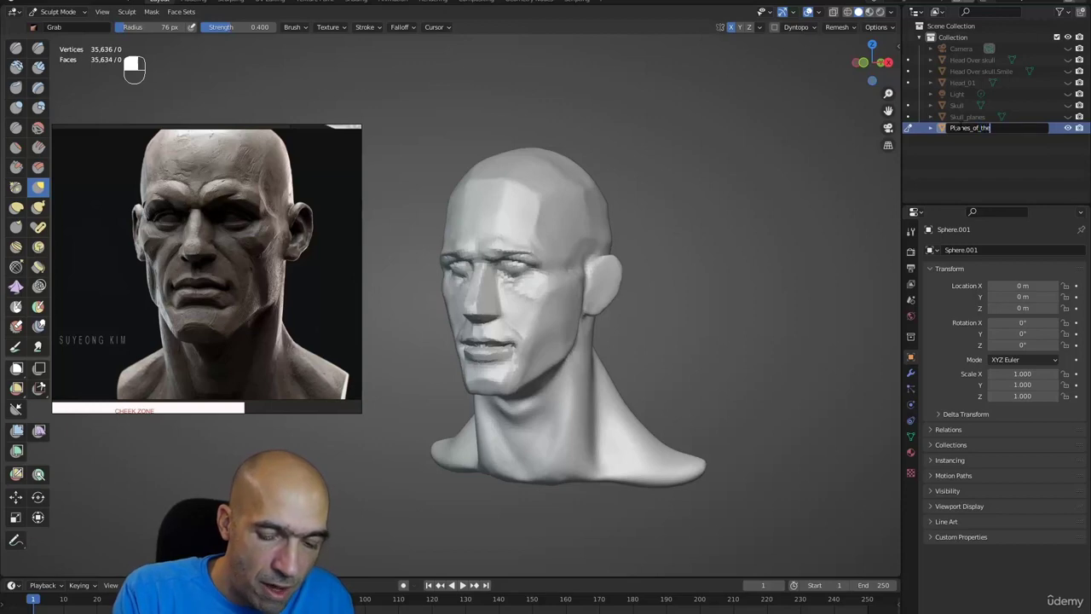
type("_head_01")
key("Return")
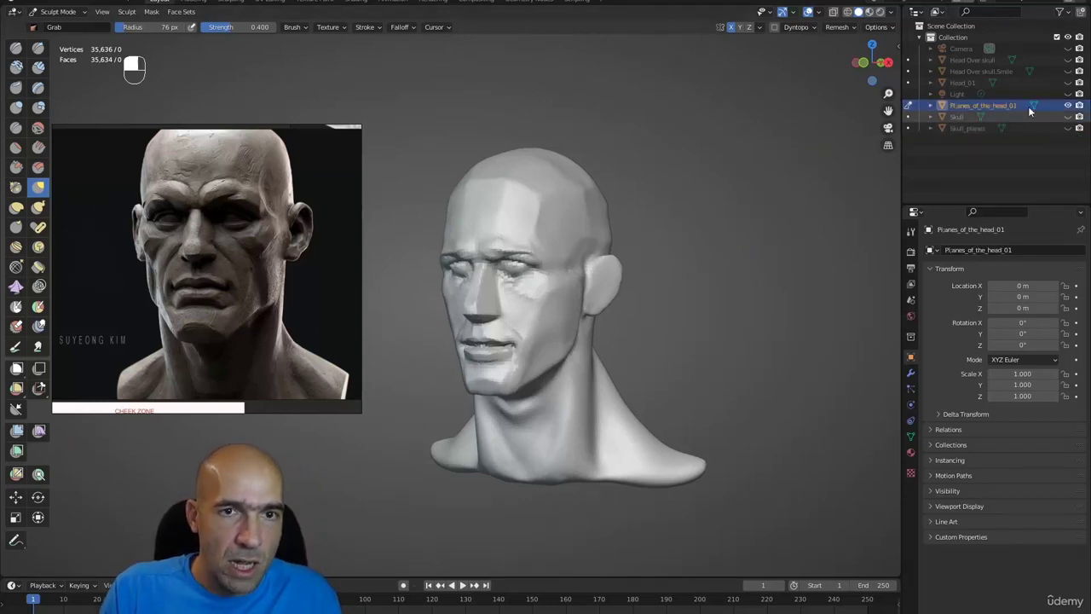
left_click(1068, 105)
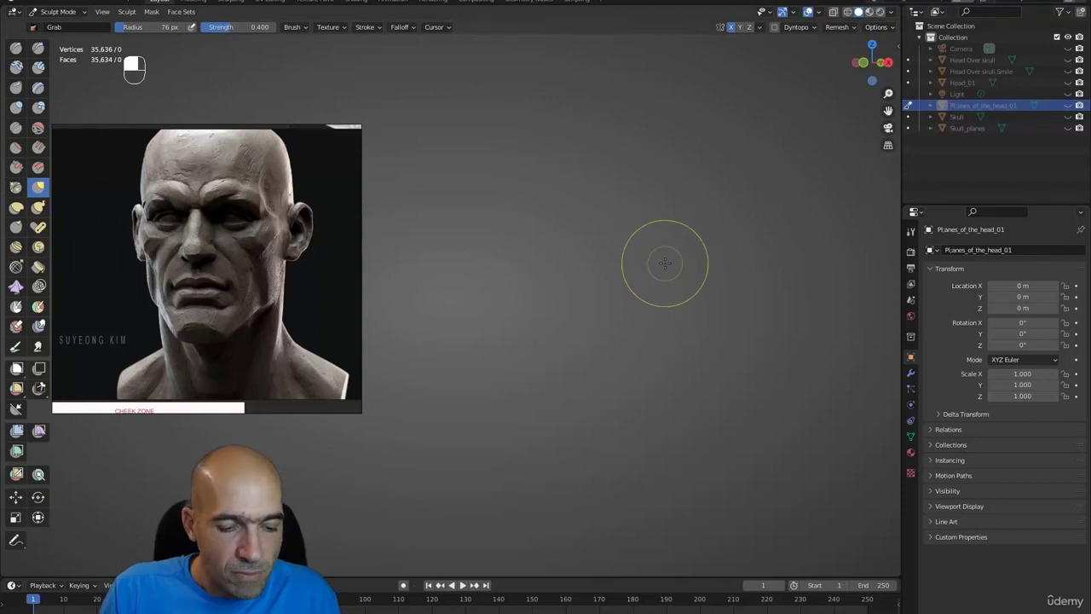
Step: Add a UV sphere and enter Sculpt Mode on it with X-axis symmetry enabled
key("ctrl+Tab")
key("shift+a")
mouse_move(491, 292)
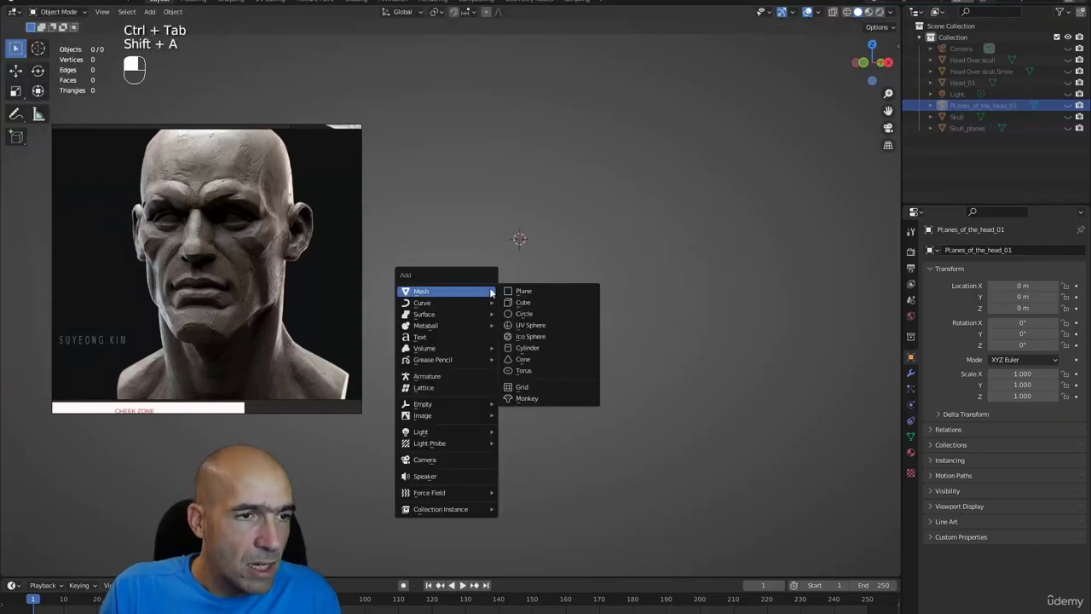
left_click(535, 325)
key("Tab")
key("ctrl+Tab")
left_click(679, 111)
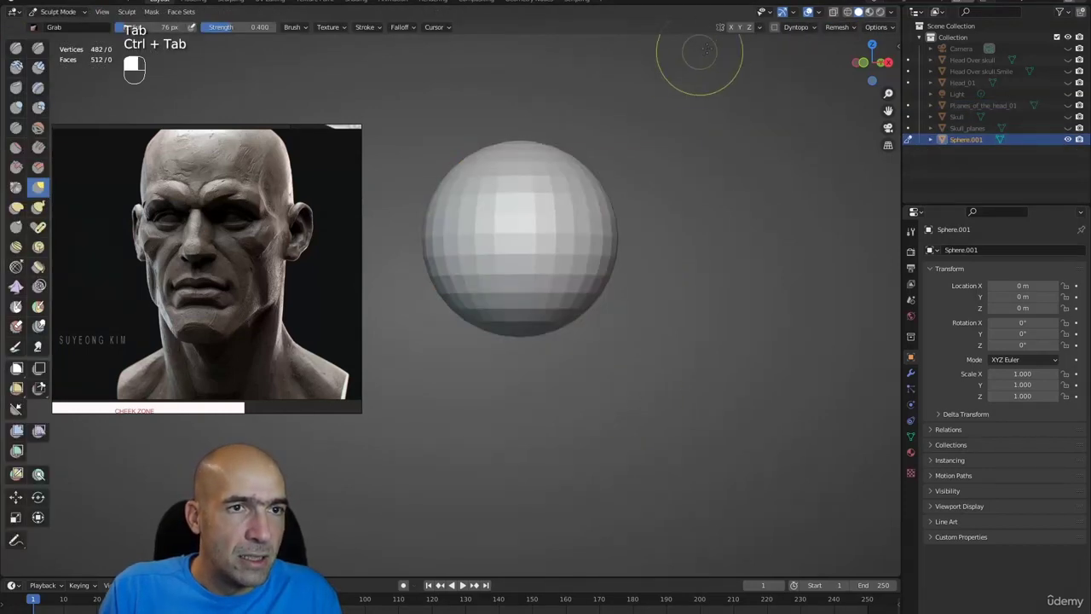
left_click(730, 27)
middle_click_drag(516, 219, 652, 231, "shift")
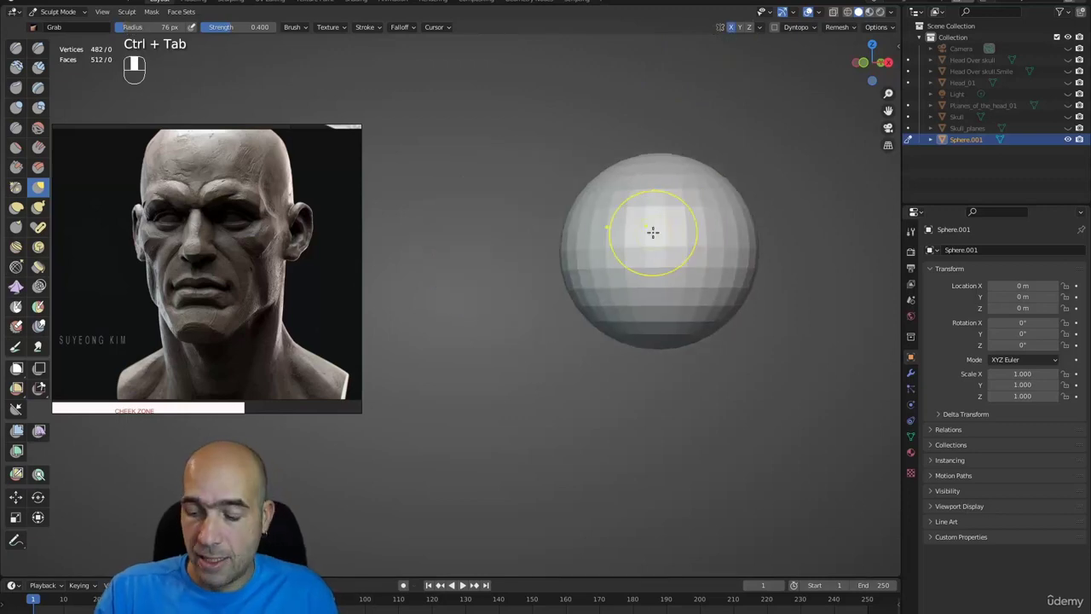
key("ctrl+space")
middle_click_drag(772, 365, 823, 381, "shift")
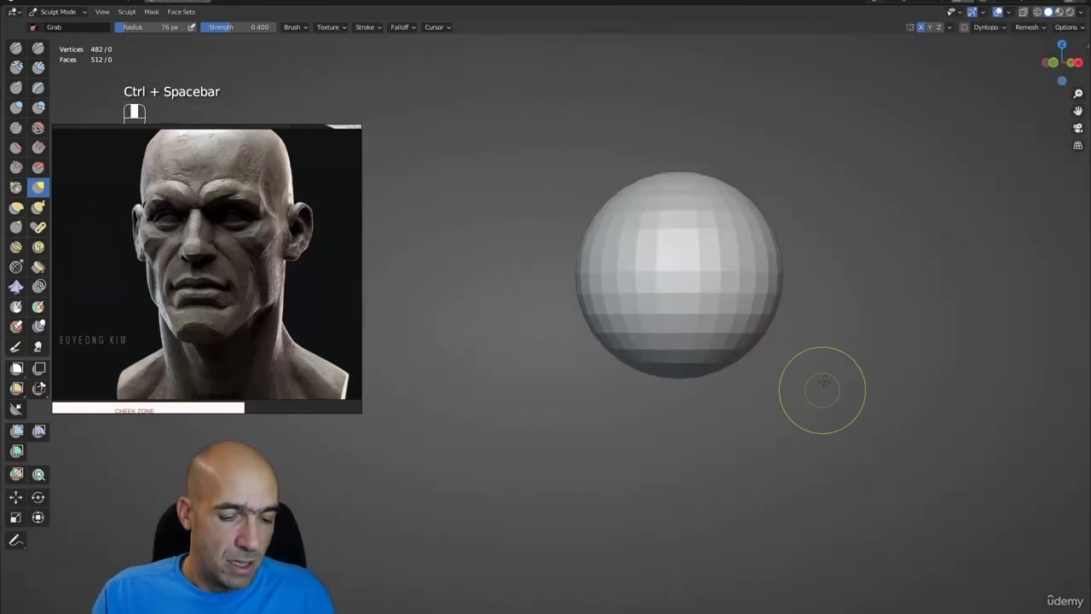
Step: Pull the front underside of the sphere down into a face and chin mass with the Grab brush at 189 px
key("g")
key("bracketright")
key("bracketright")
key("bracketright")
key("bracketright")
key("bracketright")
key("bracketright")
key("bracketright")
key("bracketleft")
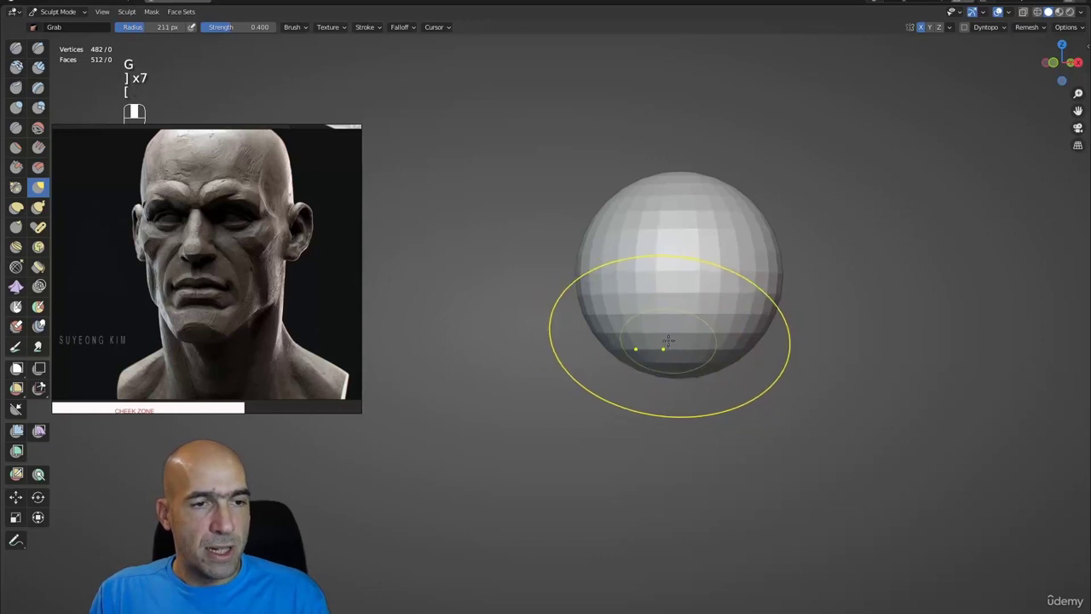
key("bracketleft")
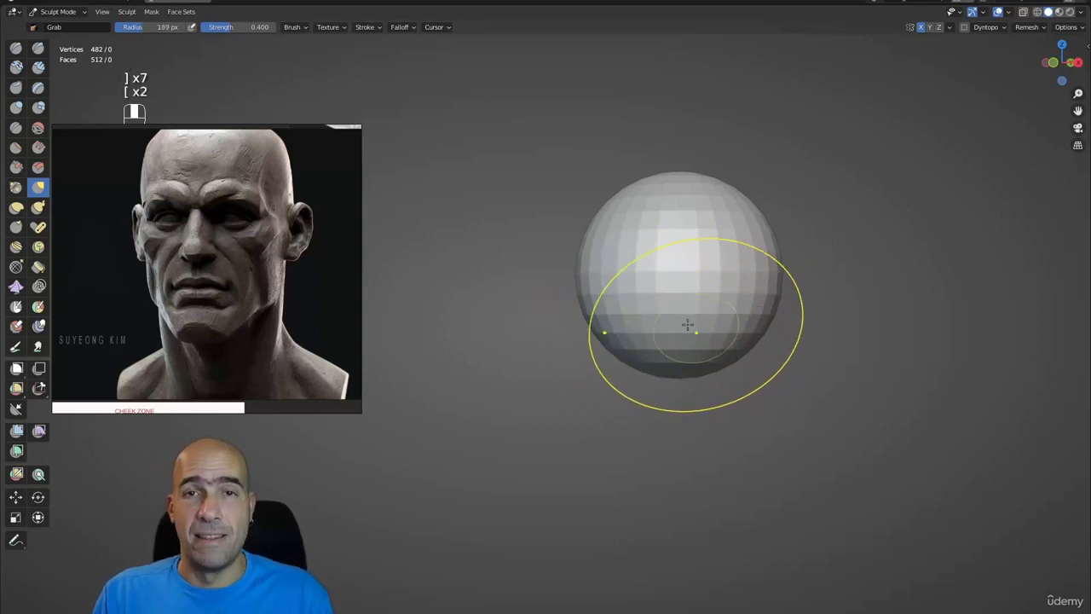
mouse_move(688, 324)
middle_mouse_down()
mouse_move(674, 320)
mouse_move(673, 348)
middle_mouse_up()
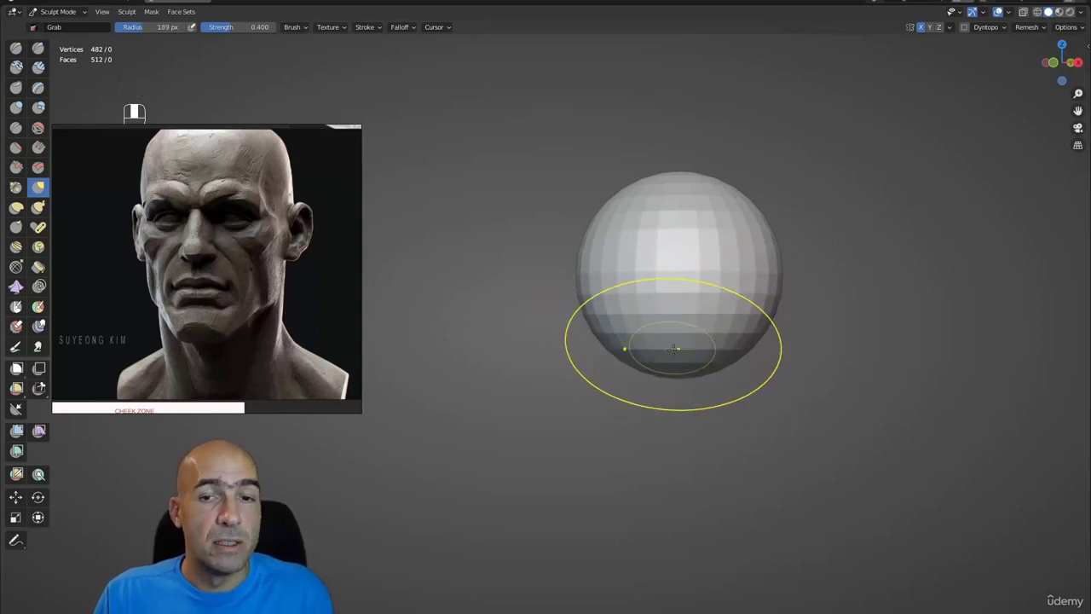
mouse_move(676, 339)
left_mouse_down()
mouse_move(662, 402)
mouse_move(657, 383)
left_mouse_up()
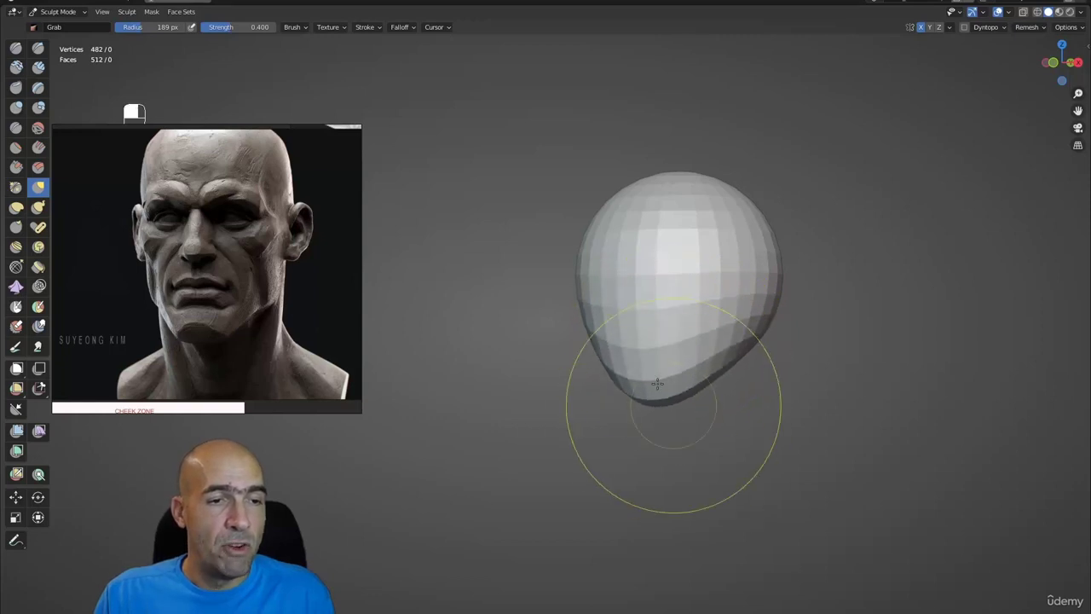
Step: Pull the rear underside of the head mass down in profile to form the neck
middle_click_drag(657, 383, 775, 360, "alt")
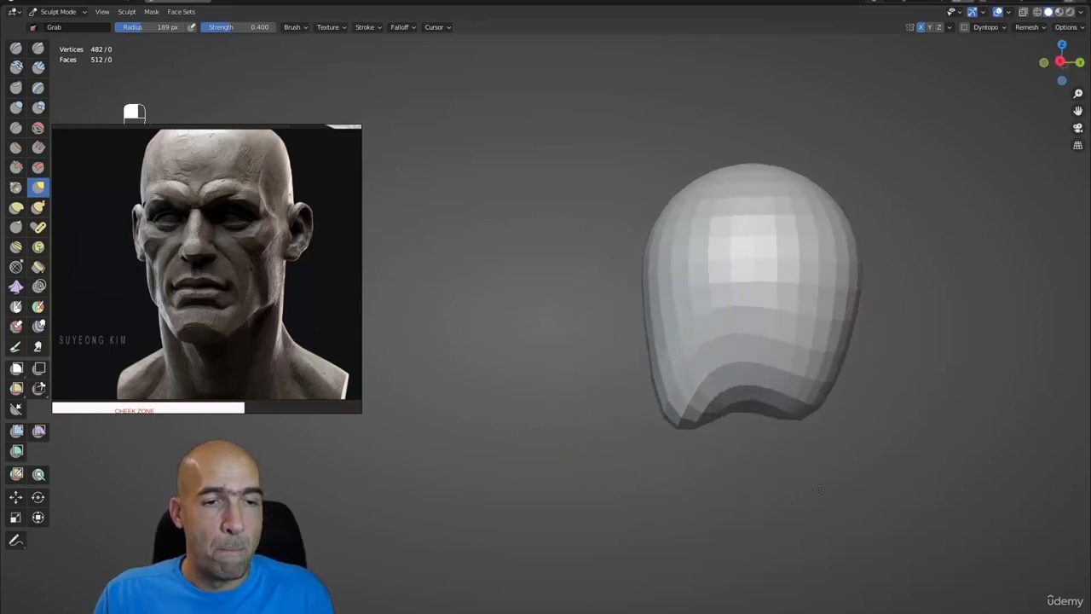
left_click_drag(814, 426, 808, 533)
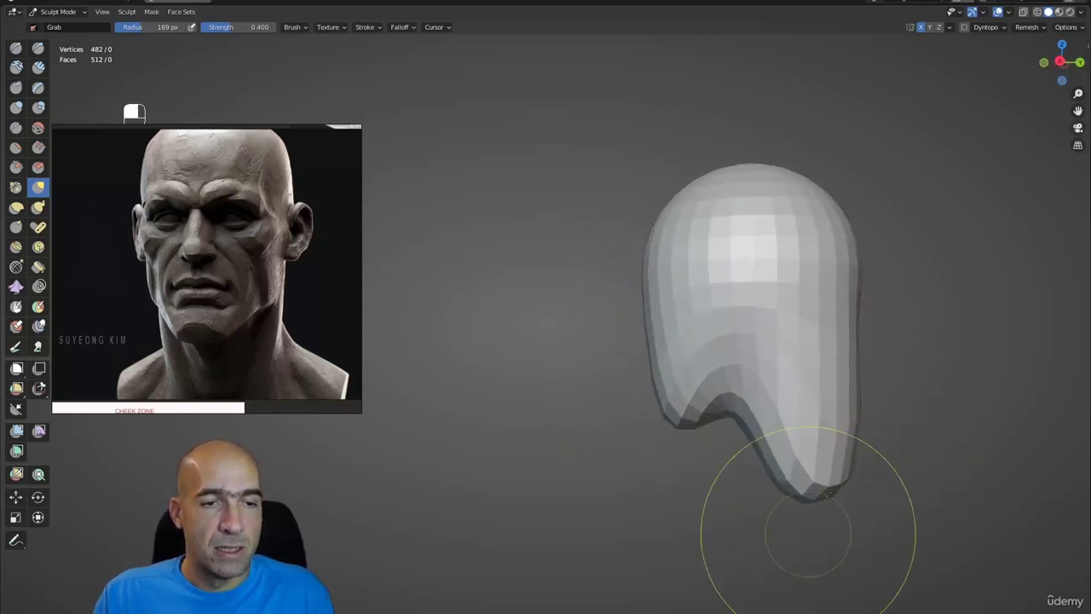
middle_click_drag(808, 533, 815, 446, "alt")
middle_click_drag(735, 455, 893, 458, "alt")
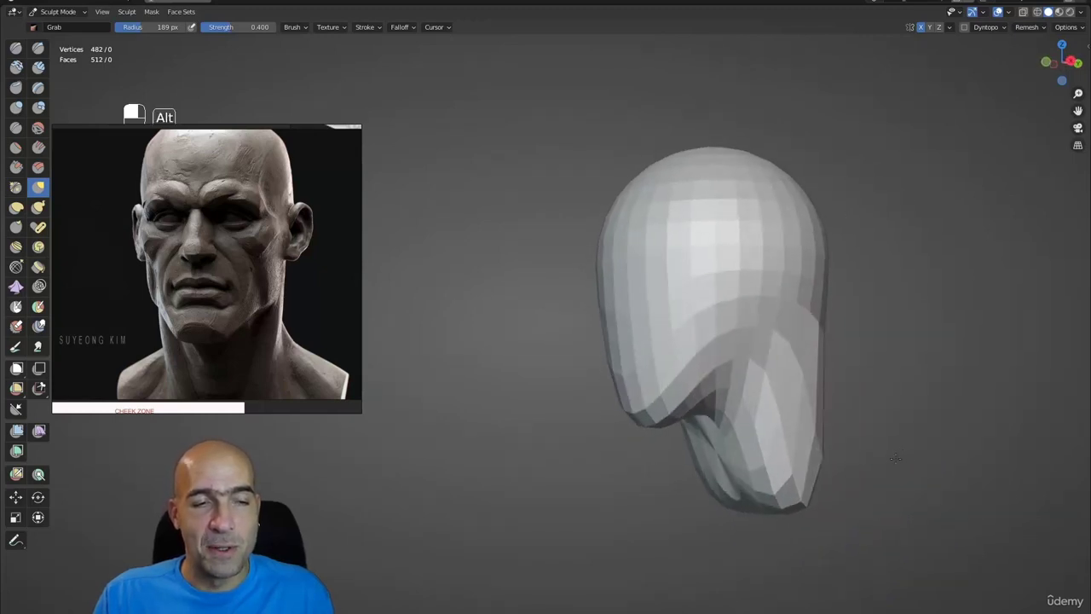
Step: Push both sides of the skull inward with the Grab brush to narrow the head from the front
middle_click_drag(784, 304, 804, 267, "alt")
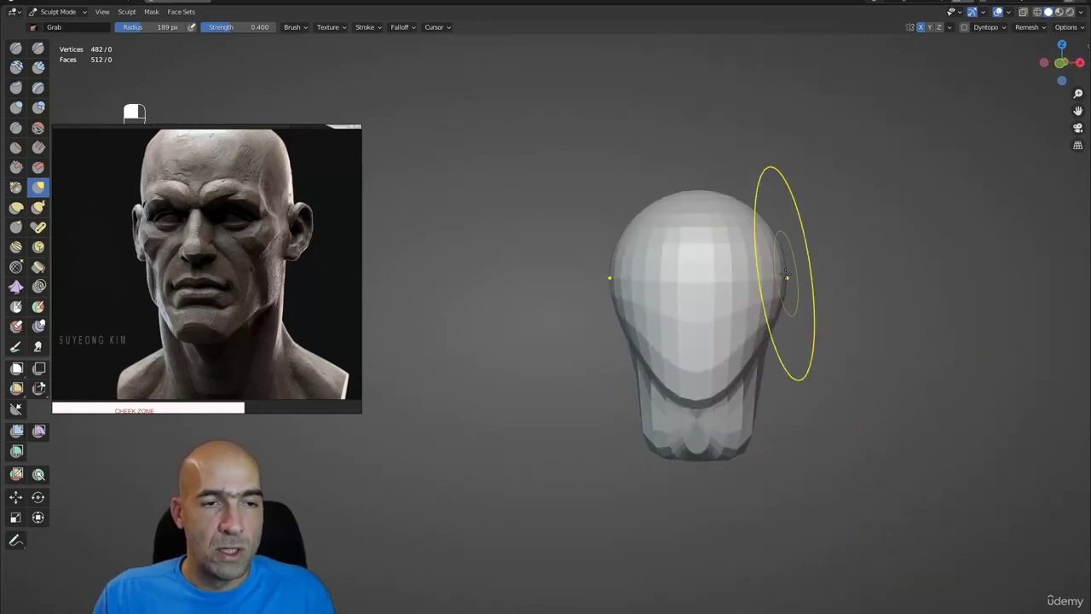
left_click_drag(786, 276, 731, 268)
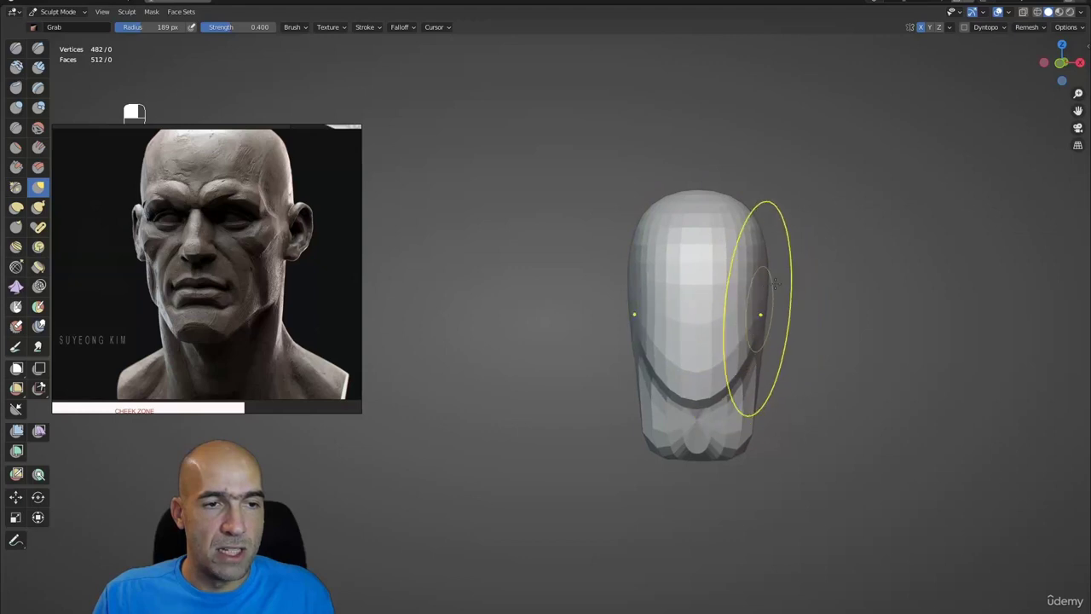
middle_click_drag(818, 297, 771, 333, "alt")
scroll(775, 316, "up", 3)
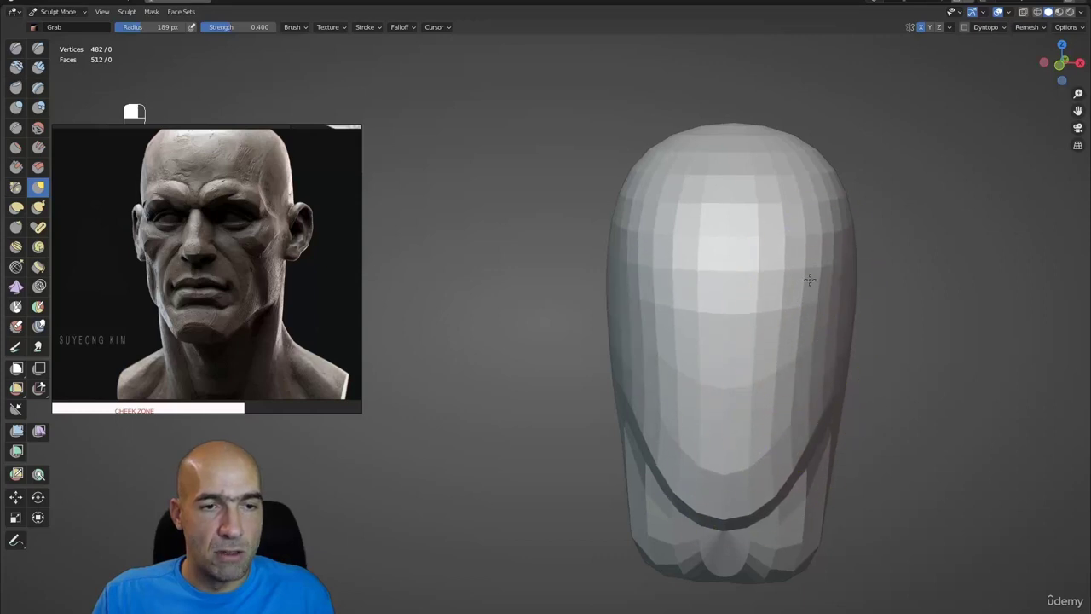
Step: Pull the jaw's lower edge down in the side view to fill out the area in front of the neck
middle_click_drag(877, 287, 685, 292, "alt")
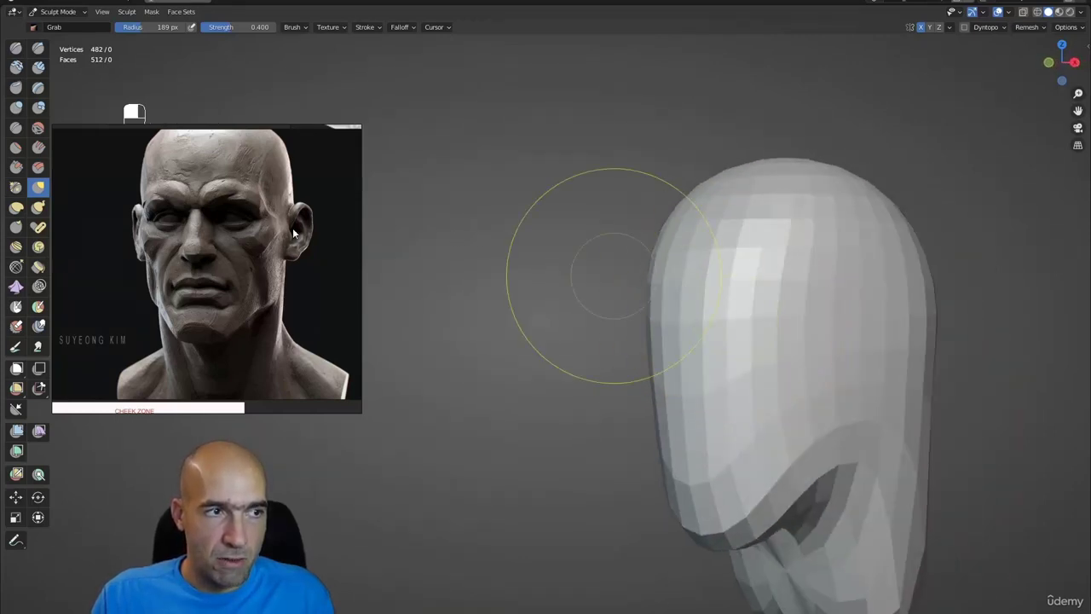
middle_click_drag(835, 329, 707, 344, "alt")
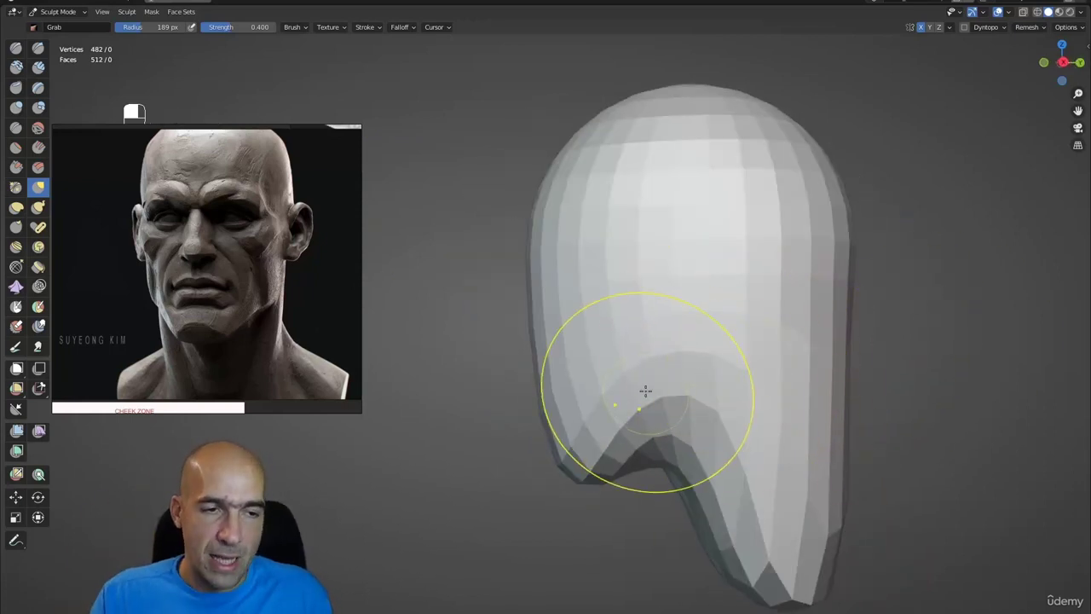
left_click_drag(645, 390, 645, 414)
scroll(766, 338, "down", 3)
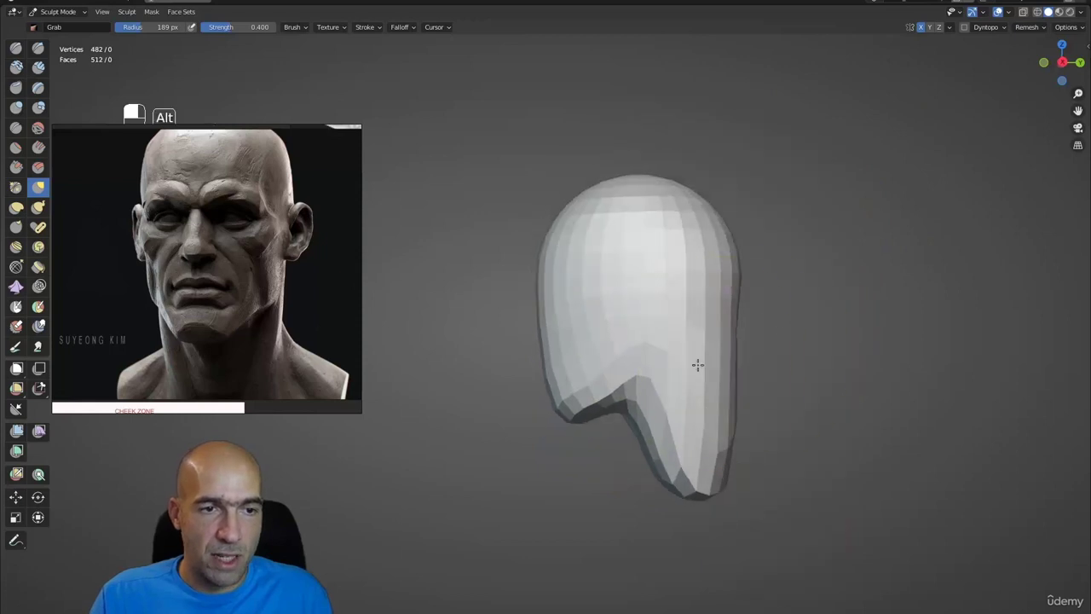
Step: Pull the neck's base outward from behind with the Grab brush to widen it and shape the nape
mouse_move(696, 365)
middle_mouse_down()
mouse_move(682, 486)
mouse_move(618, 509)
mouse_move(544, 509)
middle_mouse_up()
left_click_drag(545, 509, 503, 509, "alt")
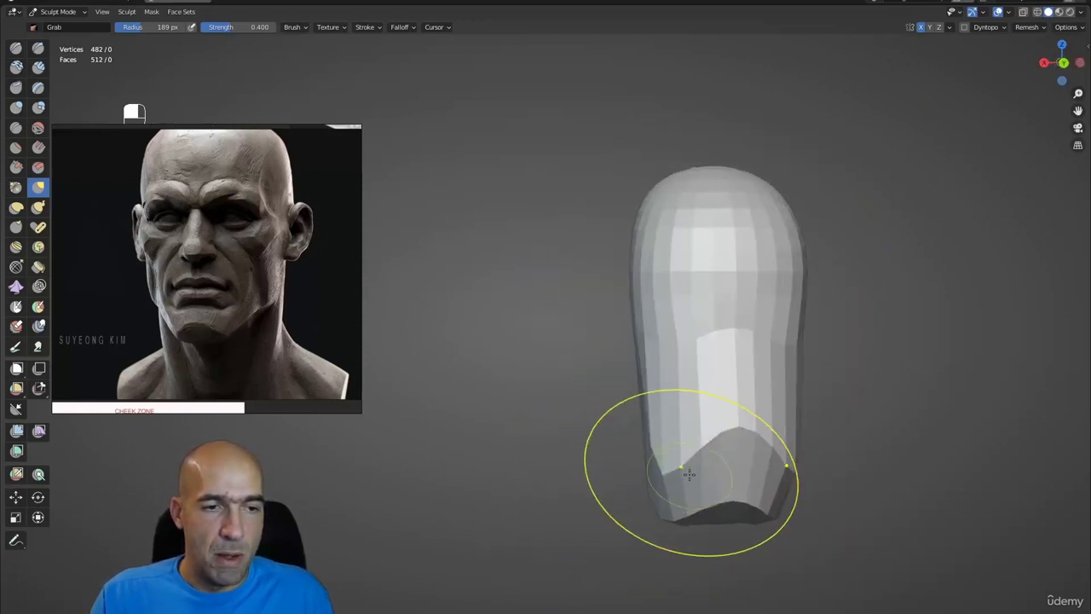
left_click_drag(690, 472, 610, 479)
left_click_drag(639, 387, 661, 416)
middle_click_drag(661, 416, 695, 362, "alt")
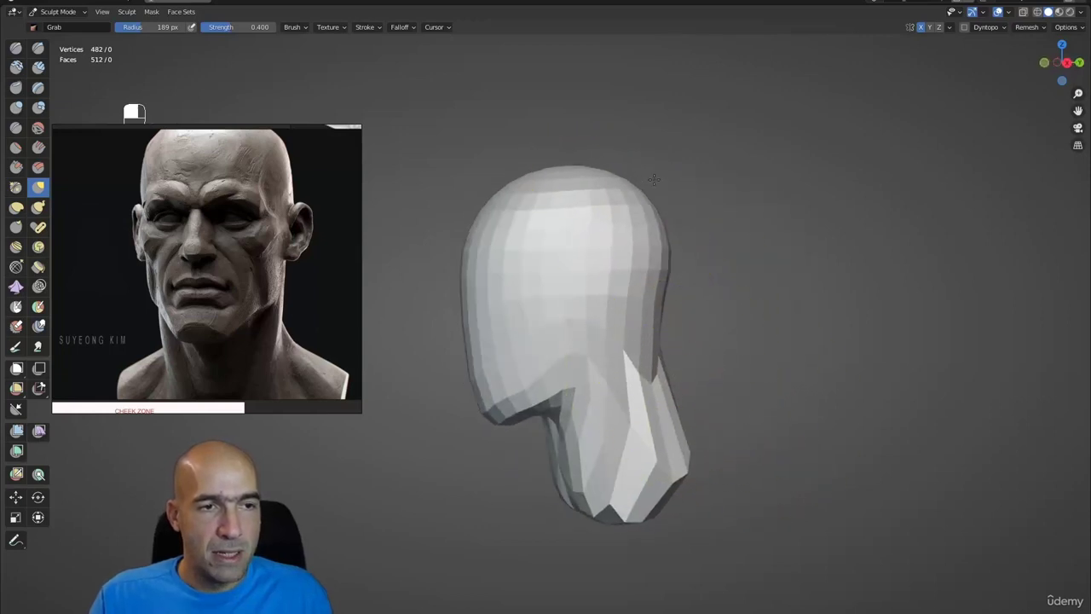
middle_click_drag(638, 219, 664, 341, "alt")
left_click_drag(713, 330, 750, 326, "alt")
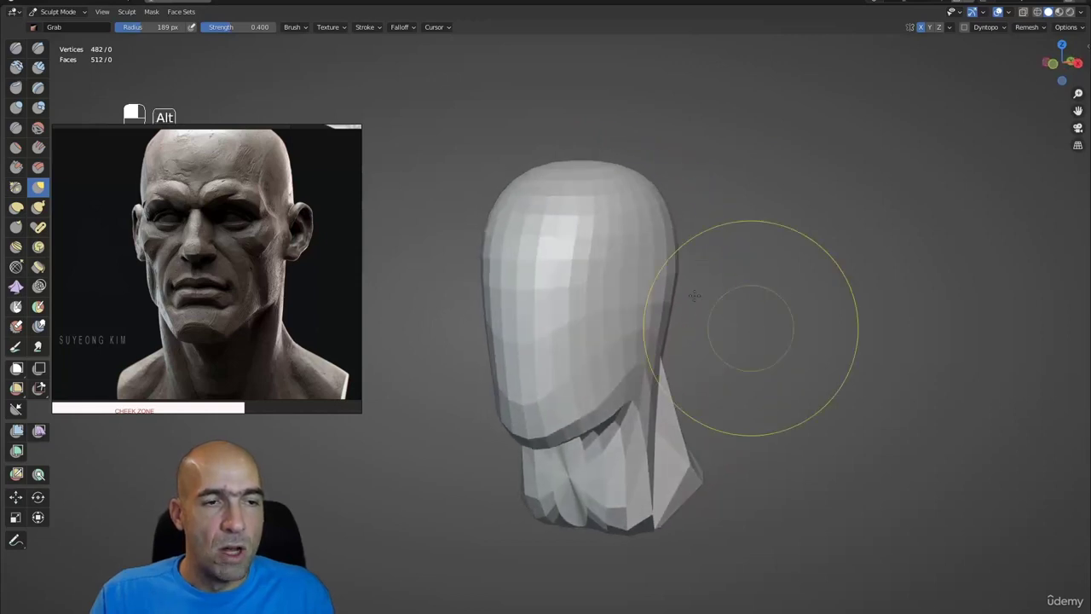
Step: Remesh the head and neck into a denser even mesh and smooth the side of the neck
left_click_drag(711, 358, 741, 341, "ctrl+alt")
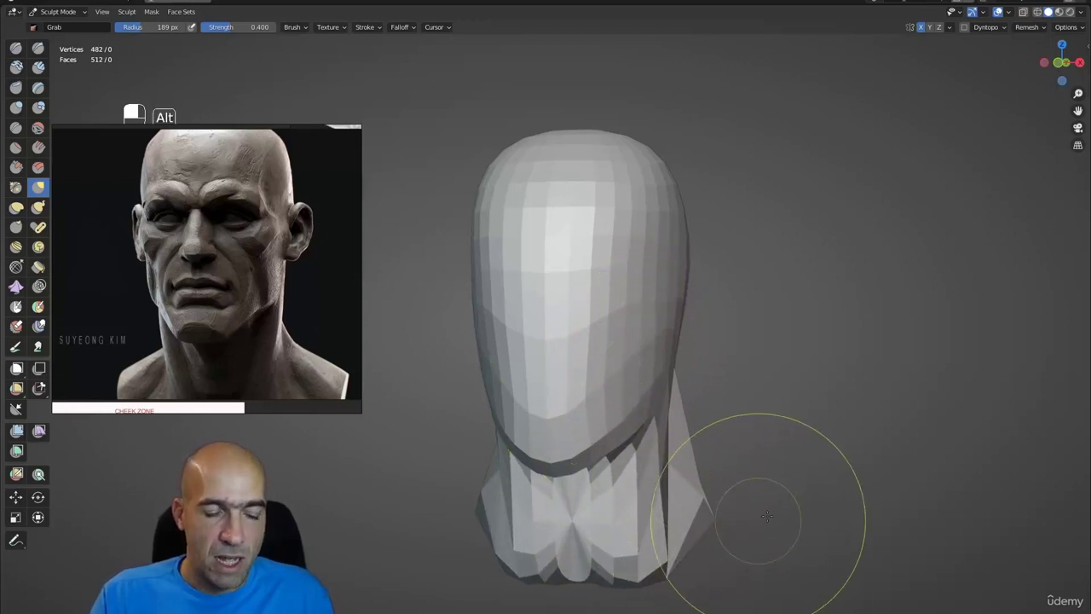
key("ctrl+r")
mouse_move(665, 494)
left_mouse_down("shift")
mouse_move(662, 438)
mouse_move(688, 503)
left_mouse_up("shift")
mouse_move(801, 498)
left_mouse_down("alt")
mouse_move(570, 496)
mouse_move(628, 486)
mouse_move(631, 401)
left_mouse_up("alt")
mouse_move(679, 365)
left_mouse_down("alt")
mouse_move(631, 341)
mouse_move(648, 329)
mouse_move(651, 346)
mouse_move(616, 278)
mouse_move(638, 319)
mouse_move(609, 341)
mouse_move(630, 336)
mouse_move(682, 389)
mouse_move(602, 348)
left_mouse_up("alt")
Step: Carve into the front of the neck below the jaw with the Draw Sharp brush to separate it from the head
key("1")
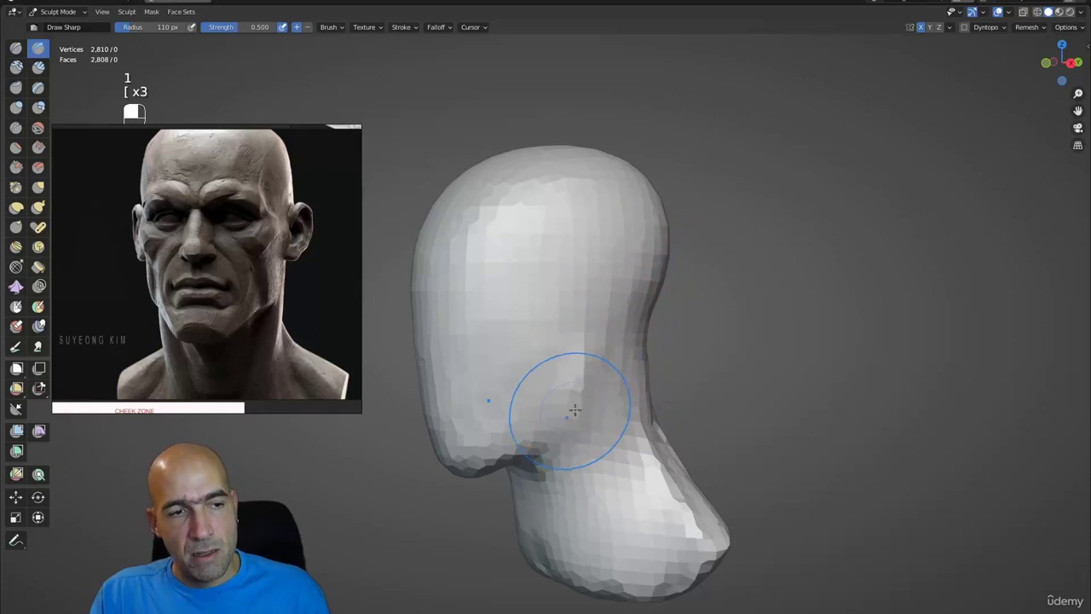
mouse_move(615, 378)
left_mouse_down("alt")
mouse_move(625, 379)
mouse_move(599, 410)
left_mouse_up("alt")
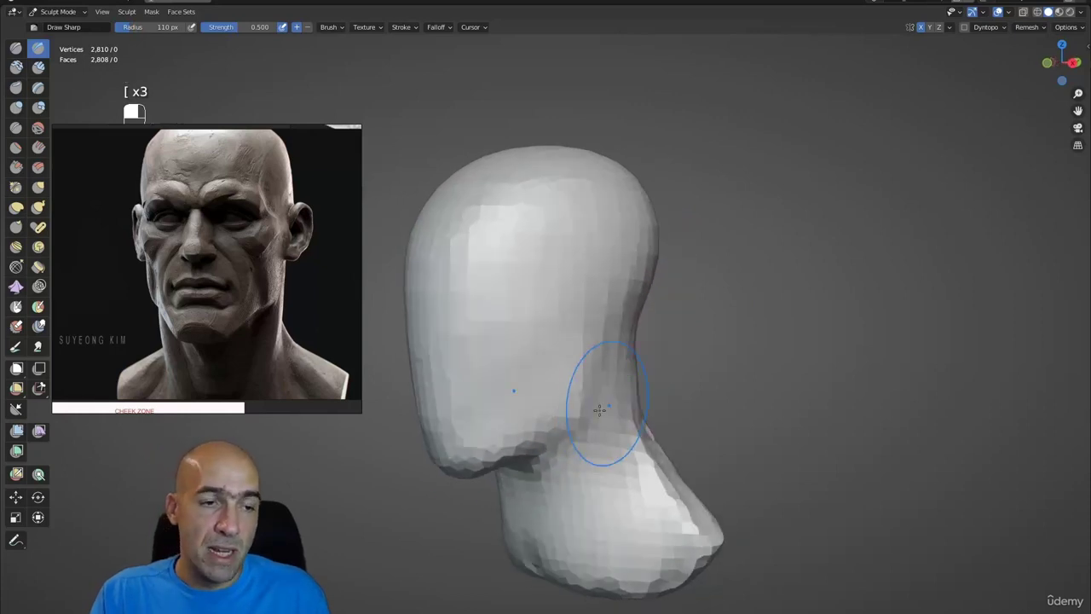
left_click_drag(576, 548, 576, 470, "alt+shift")
left_click_drag(576, 470, 622, 469, "alt")
mouse_move(494, 411)
left_mouse_down("ctrl")
mouse_move(538, 486)
mouse_move(533, 499)
left_mouse_up("ctrl")
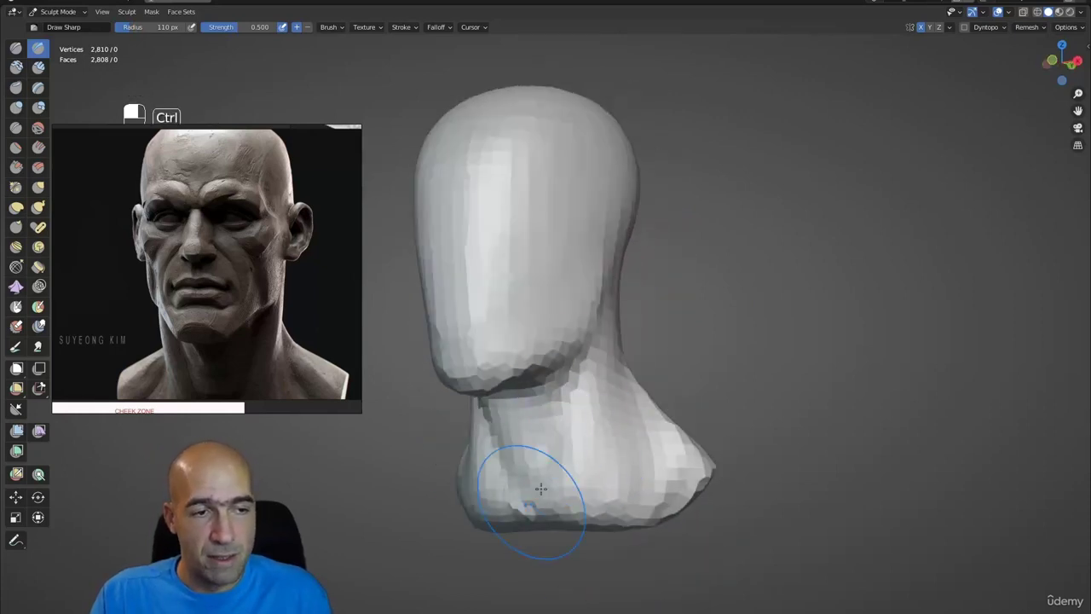
Step: Build up the side neck muscle from behind the jaw down to the neck's base with the Clay Strips brush
left_click_drag(647, 435, 604, 431, "alt")
key("2")
mouse_move(608, 378)
left_mouse_down()
mouse_move(573, 486)
mouse_move(579, 473)
left_mouse_up()
left_click_drag(637, 280, 628, 244, "alt")
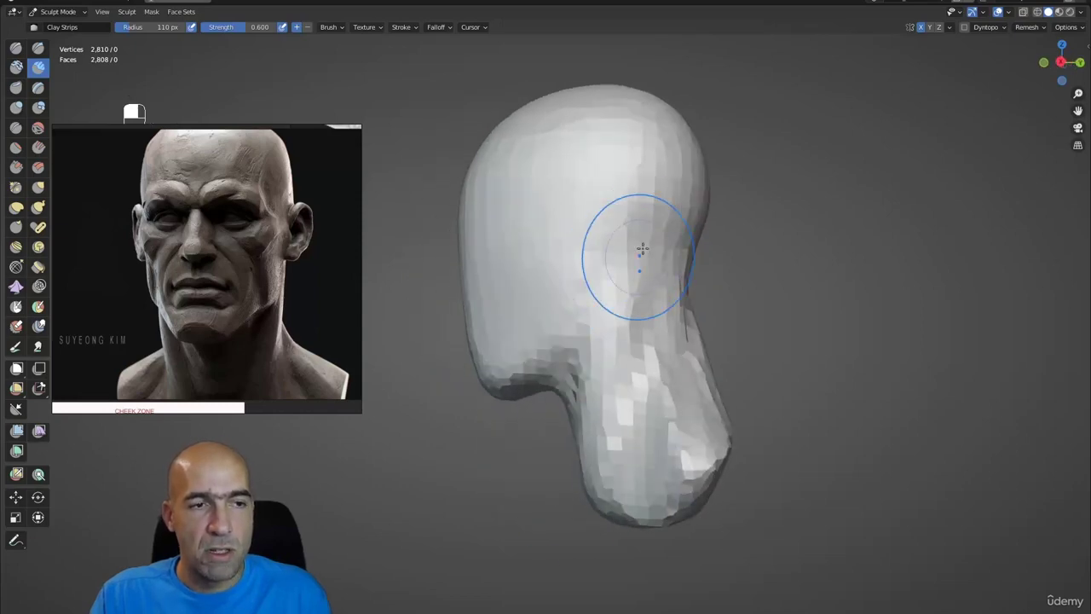
mouse_move(631, 134)
left_mouse_down("alt+shift")
mouse_move(746, 208)
mouse_move(635, 340)
mouse_move(674, 391)
left_mouse_up("alt+shift")
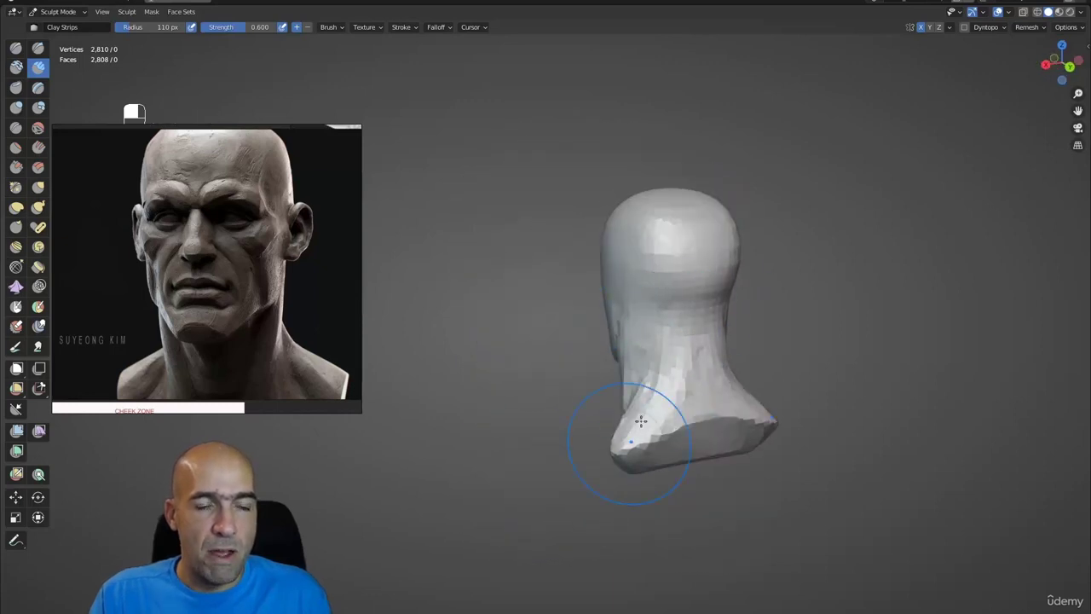
Step: Reshape the outer edge of the neck's base with the Grab brush and carve the side neck hollow with Draw Sharp
left_click_drag(682, 390, 691, 421, "alt")
key("g")
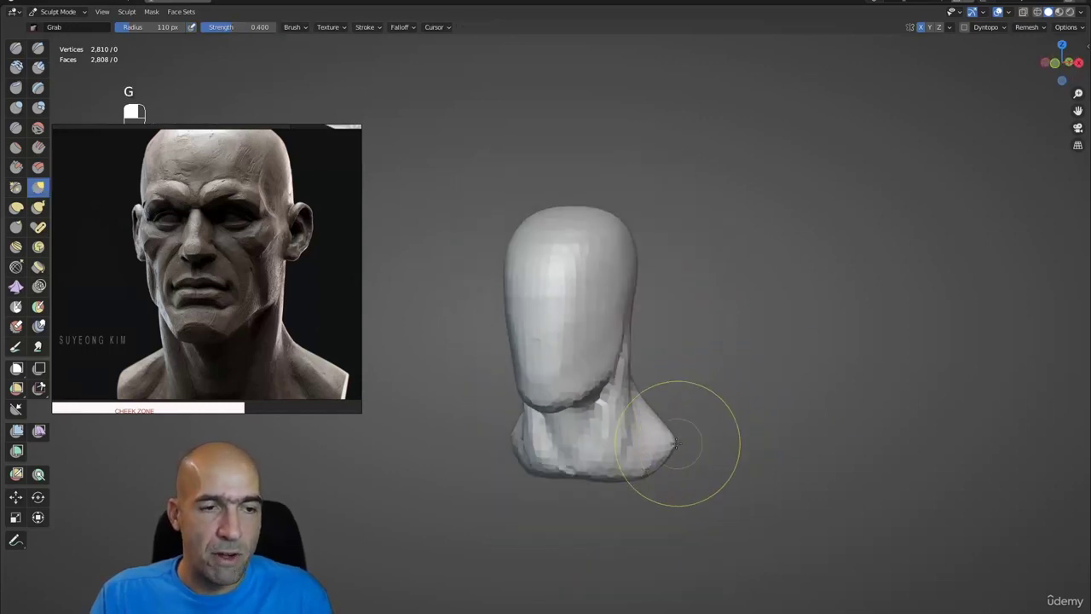
mouse_move(681, 458)
left_mouse_down()
mouse_move(710, 461)
mouse_move(648, 424)
left_mouse_up()
scroll(710, 448, "up", 2)
key("1")
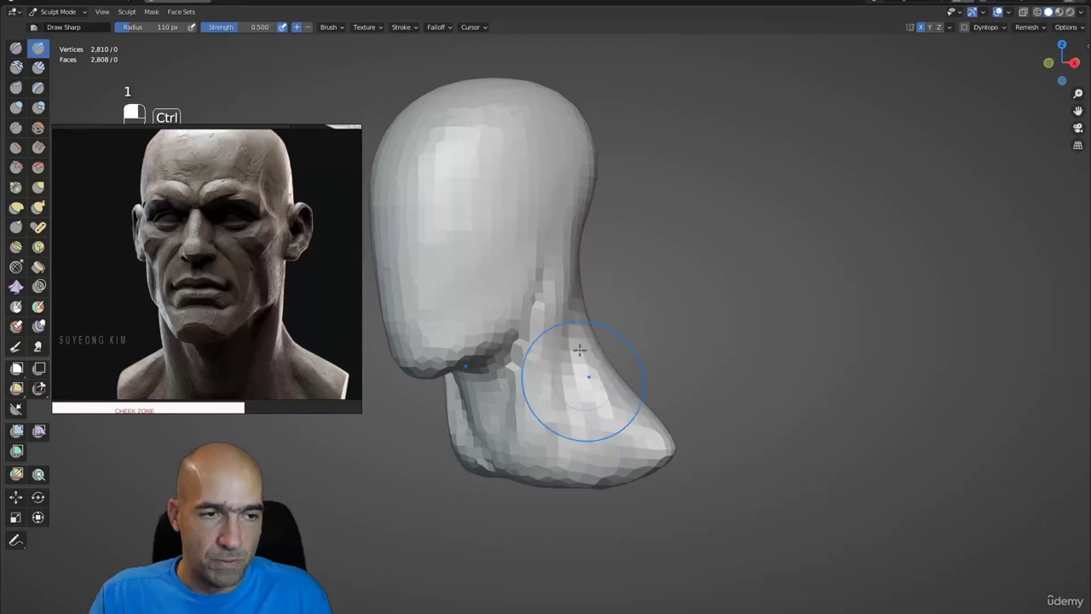
left_click_drag(602, 440, 652, 428, "alt")
Step: Refine the transition between jaw and neck with the Grab brush and switch to the Scrape/Peaks brush
key("g")
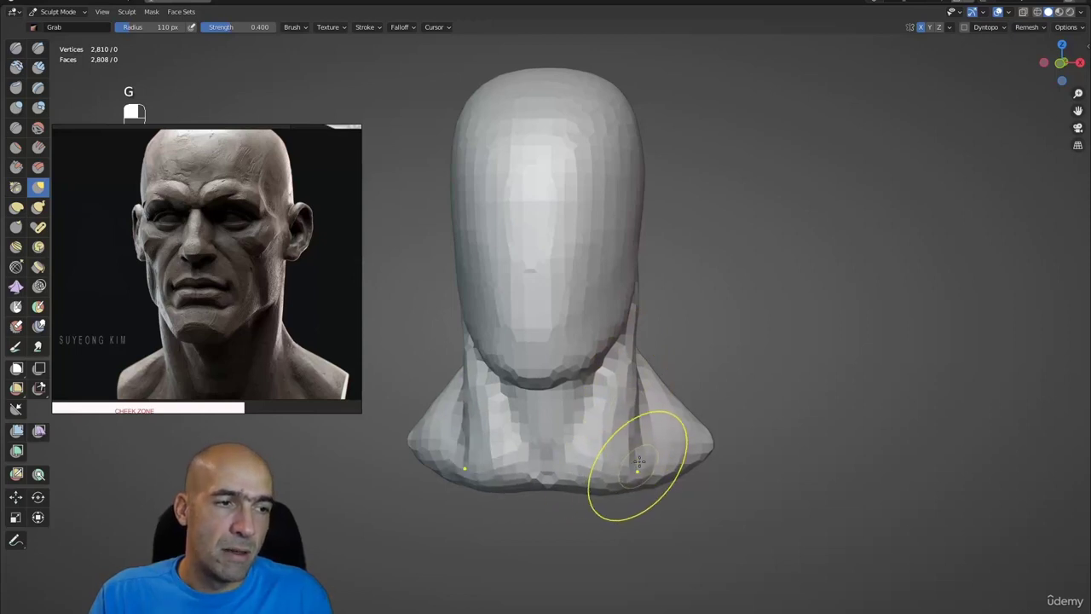
middle_click_drag(637, 464, 571, 420)
mouse_move(572, 389)
left_mouse_down("alt")
mouse_move(520, 385)
mouse_move(554, 290)
mouse_move(554, 329)
left_mouse_up("alt")
mouse_move(555, 328)
left_mouse_down()
mouse_move(590, 282)
mouse_move(599, 219)
left_mouse_up()
mouse_move(594, 271)
left_mouse_down("ctrl+alt")
mouse_move(585, 248)
mouse_move(500, 353)
mouse_move(503, 328)
left_mouse_up("ctrl+alt")
mouse_move(503, 328)
left_mouse_down("alt")
mouse_move(582, 358)
mouse_move(579, 338)
mouse_move(638, 324)
mouse_move(576, 358)
left_mouse_up("alt")
key("3")
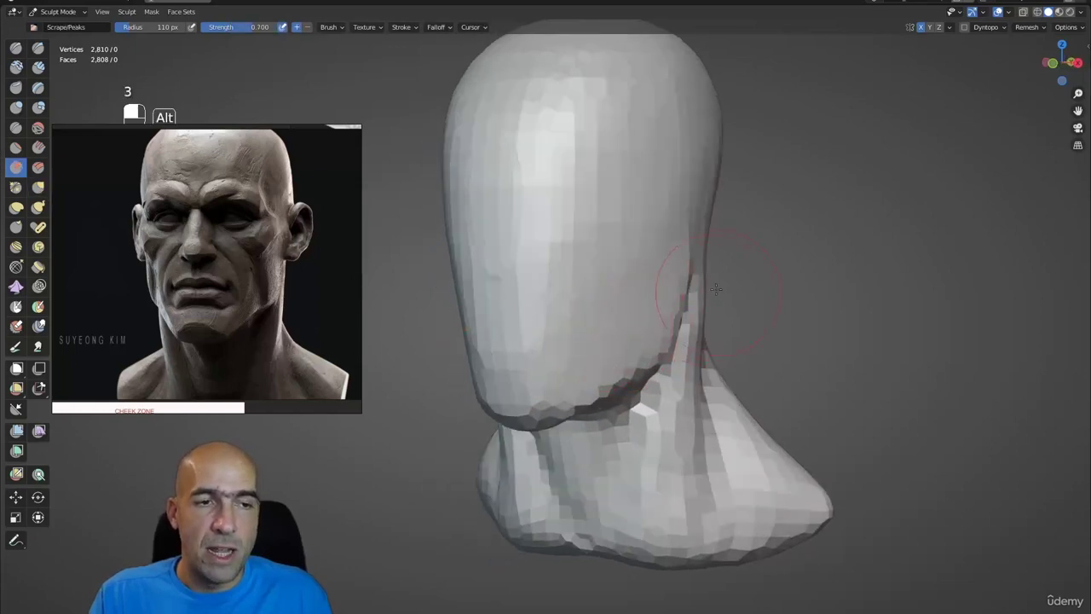
mouse_move(716, 289)
left_mouse_down("alt")
mouse_move(704, 255)
mouse_move(767, 277)
mouse_move(742, 231)
mouse_move(721, 227)
mouse_move(717, 235)
mouse_move(759, 250)
left_mouse_up("alt")
Step: Paint a mask over the ear area on the side of the head and invert it so only the ear stays editable
key("1")
key("m")
key("a")
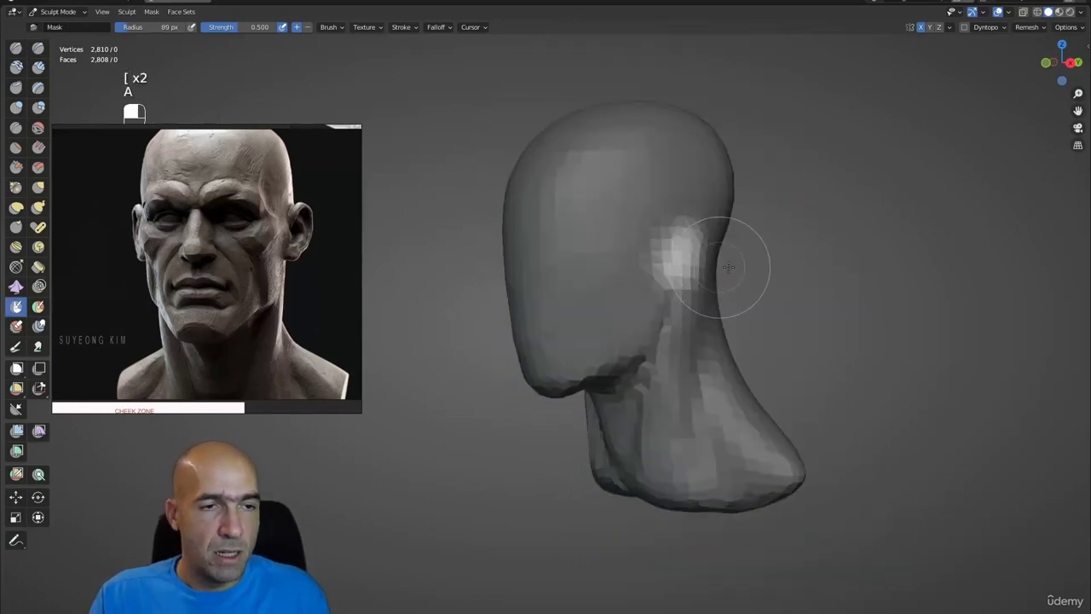
Step: Pull the unmasked ear area out from the head with the Grab brush at 120 px radius and clear the mask
key("g")
key("bracketright")
key("bracketright")
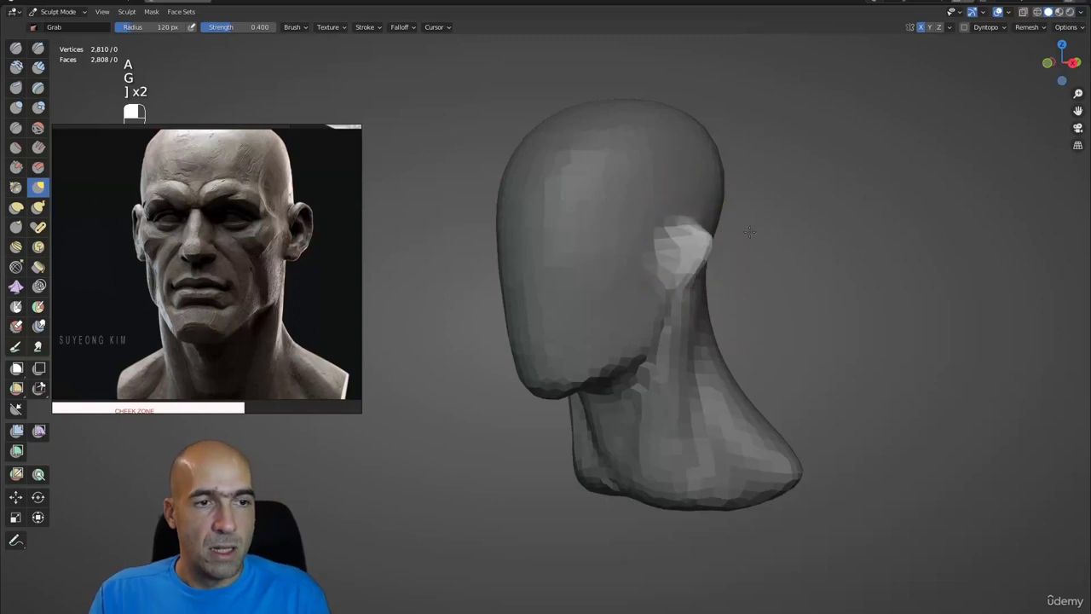
left_click_drag(698, 267, 706, 234)
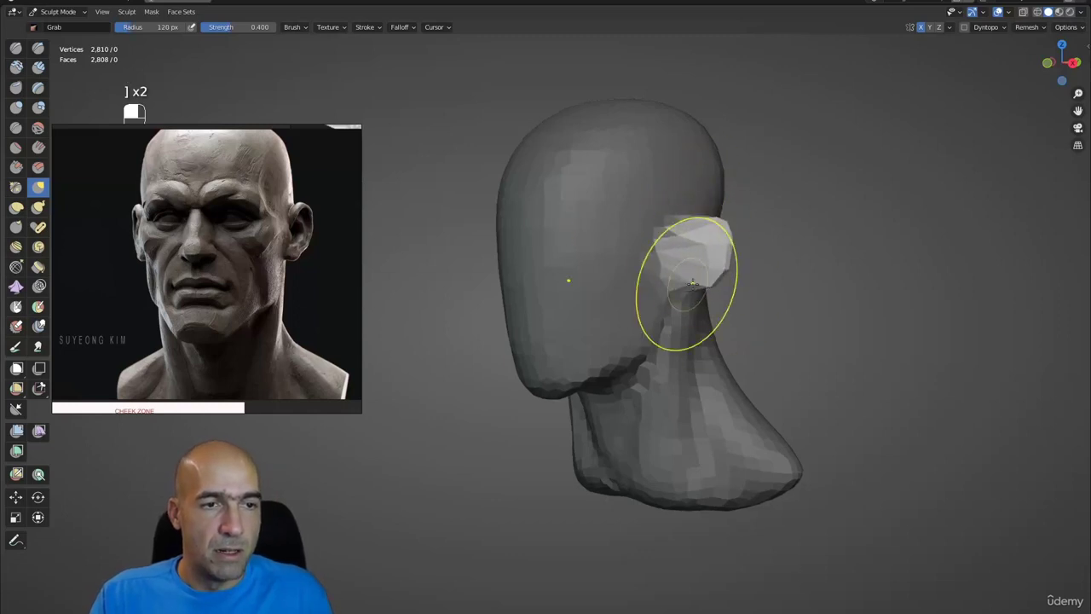
mouse_move(706, 231)
middle_mouse_down()
mouse_move(647, 232)
mouse_move(698, 229)
mouse_move(741, 253)
mouse_move(721, 254)
mouse_move(730, 243)
mouse_move(767, 259)
mouse_move(754, 280)
mouse_move(727, 279)
mouse_move(693, 254)
mouse_move(689, 225)
mouse_move(656, 392)
mouse_move(440, 302)
middle_mouse_up()
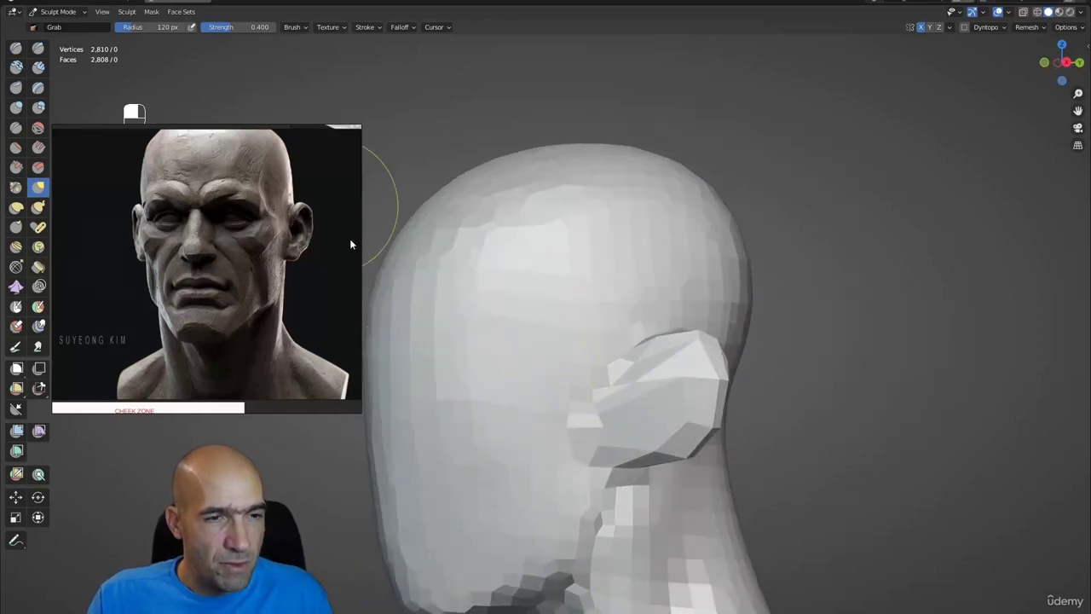
Step: Adjust the ear's upper edge and its attachment to the head with the Grab brush, following the reference
mouse_move(674, 346)
middle_mouse_down("alt")
mouse_move(724, 358)
mouse_move(658, 337)
middle_mouse_up("alt")
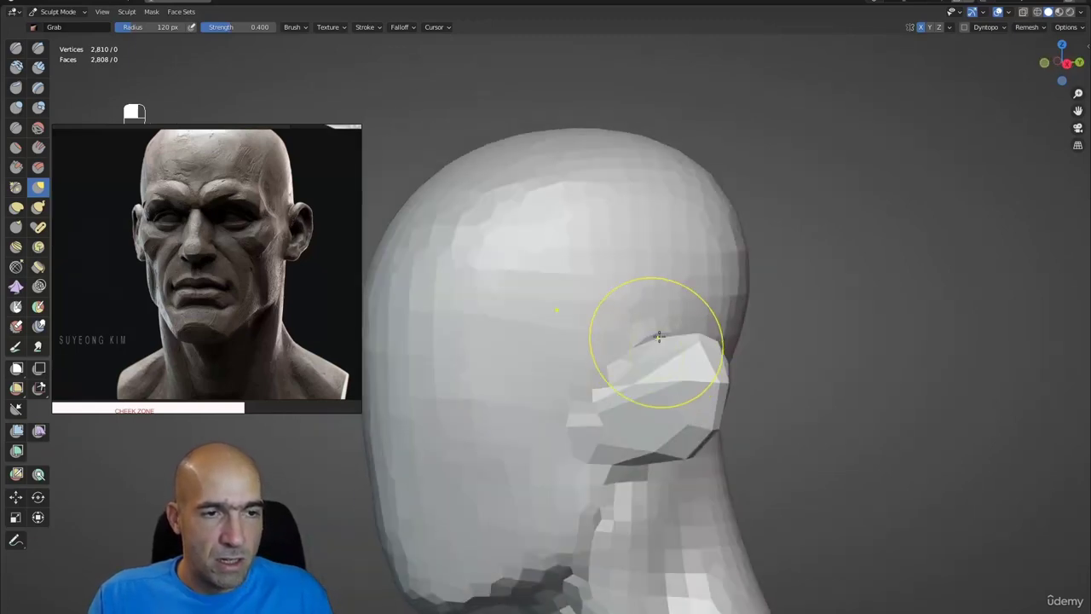
mouse_move(633, 325)
left_mouse_down()
mouse_move(574, 419)
mouse_move(698, 373)
mouse_move(692, 349)
left_mouse_up()
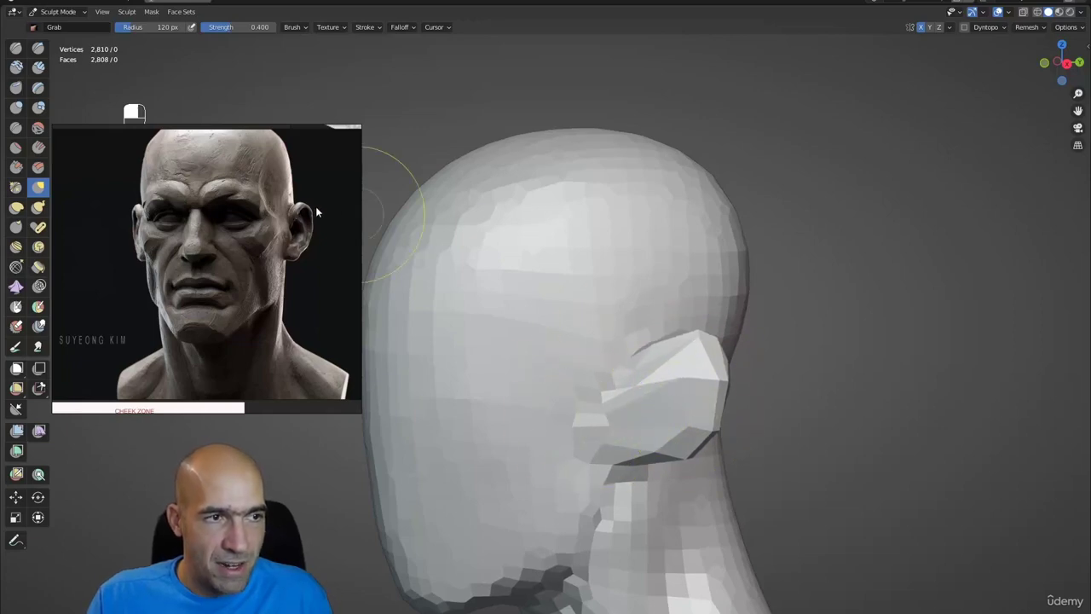
middle_click_drag(698, 361, 687, 426, "alt")
middle_click_drag(705, 352, 616, 457, "alt")
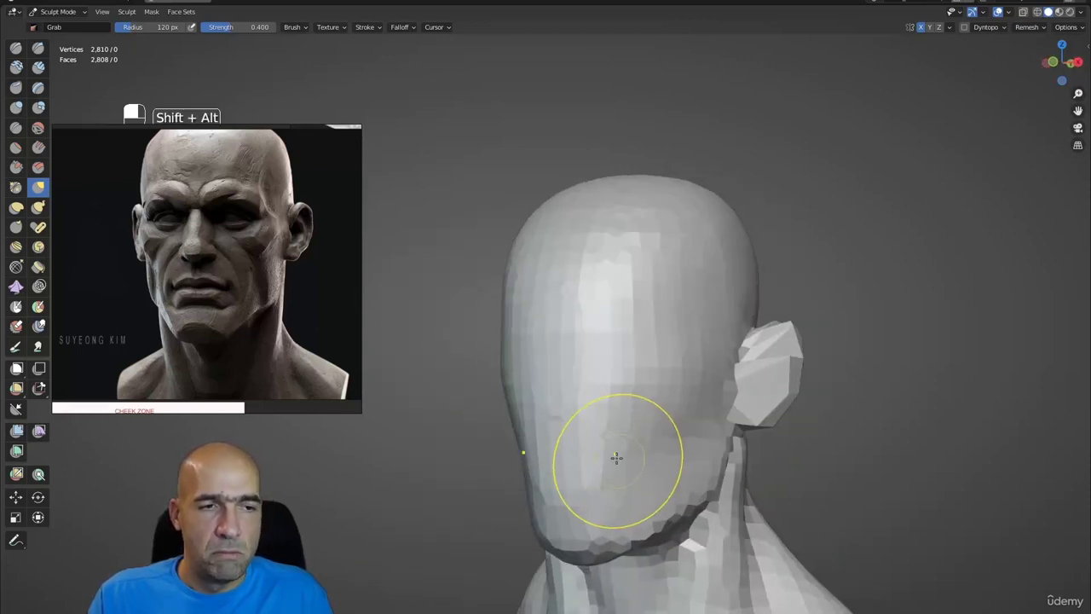
left_click_drag(616, 458, 588, 409, "alt+shift")
Step: Examine the head's proportions and ear placement from the top, side and front views
key("grave")
key("1")
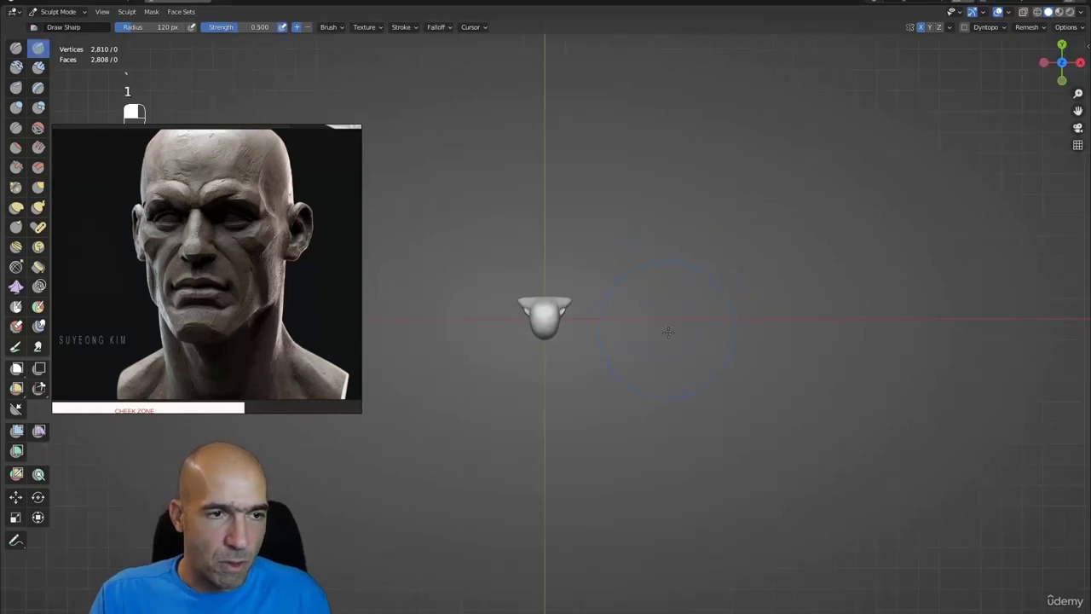
left_click_drag(639, 334, 733, 317, "alt")
left_click_drag(733, 317, 667, 365, "ctrl+alt")
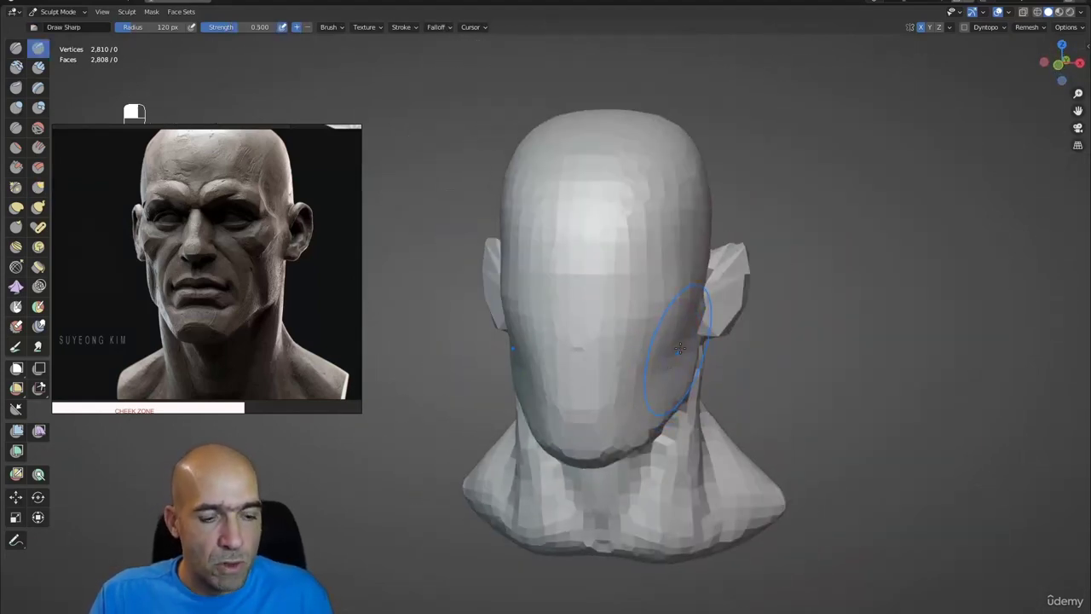
key("grave")
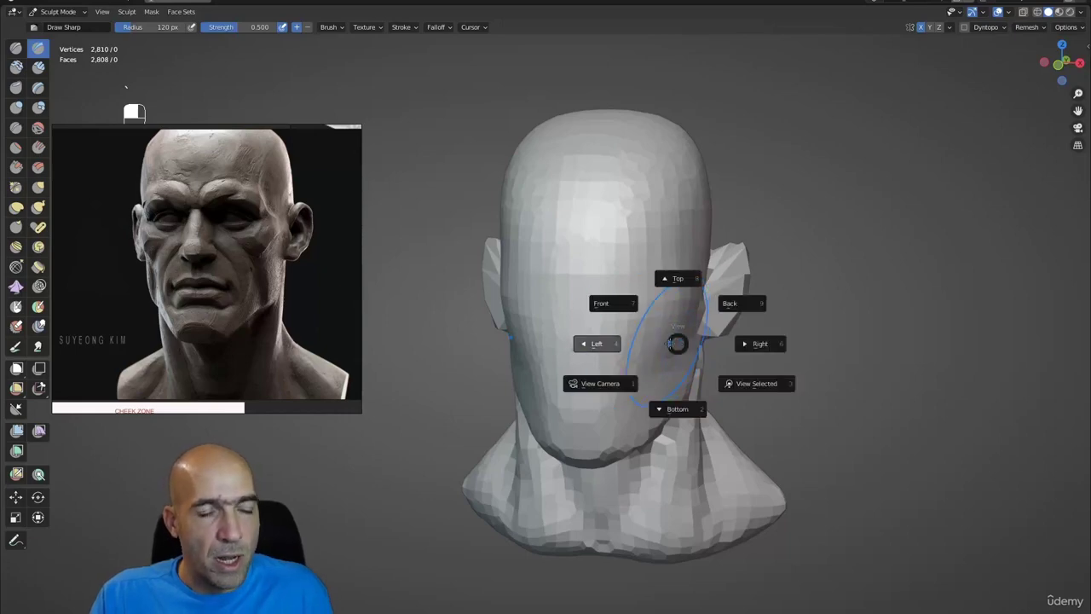
left_click(843, 327)
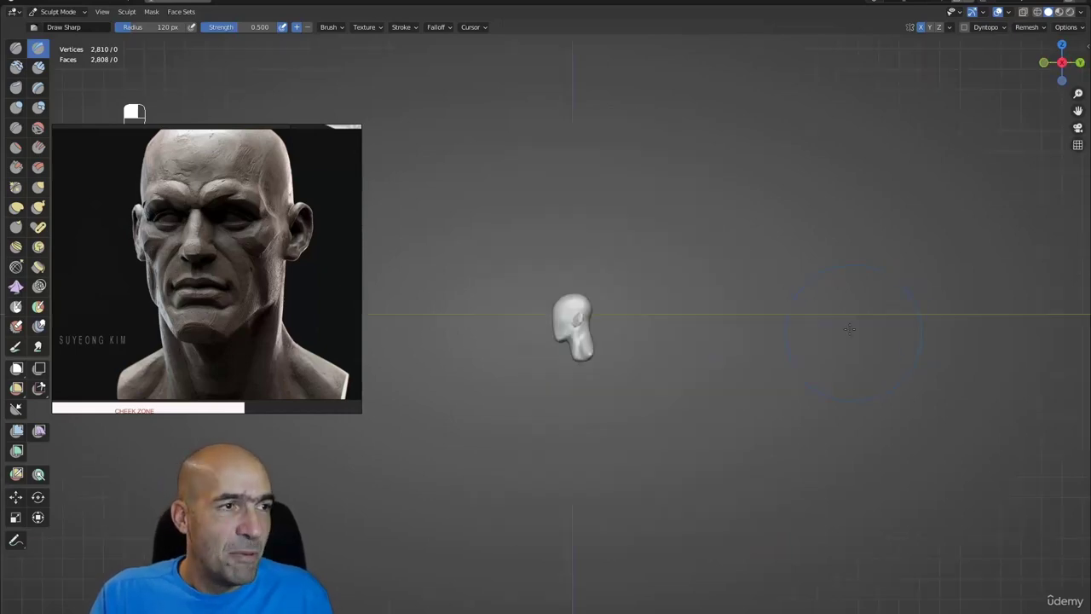
left_click_drag(718, 352, 791, 352, "alt")
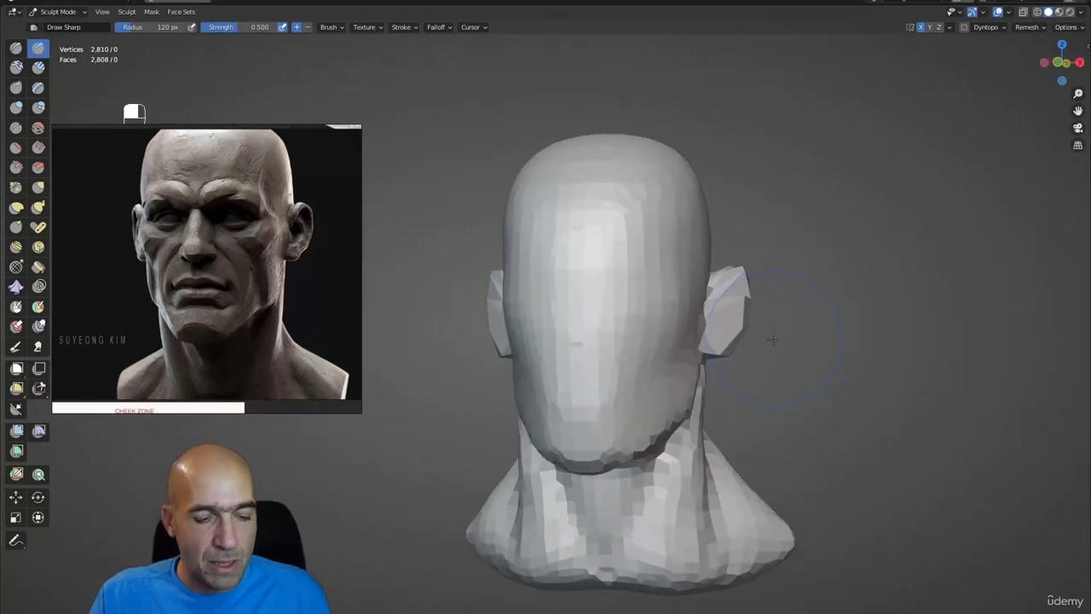
key("grave")
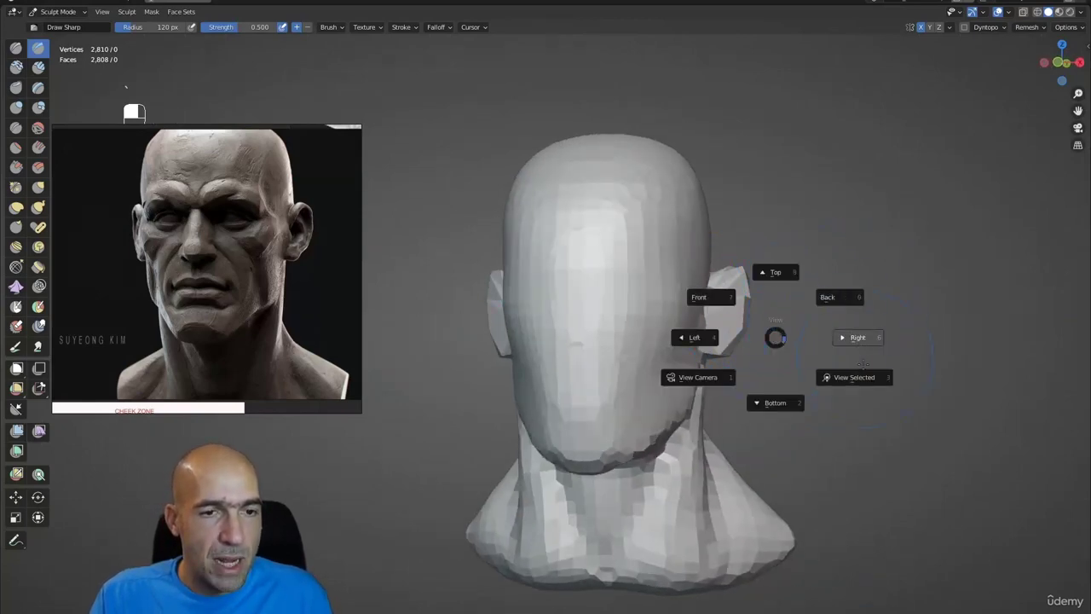
left_click(768, 327)
left_click_drag(736, 347, 707, 346, "alt")
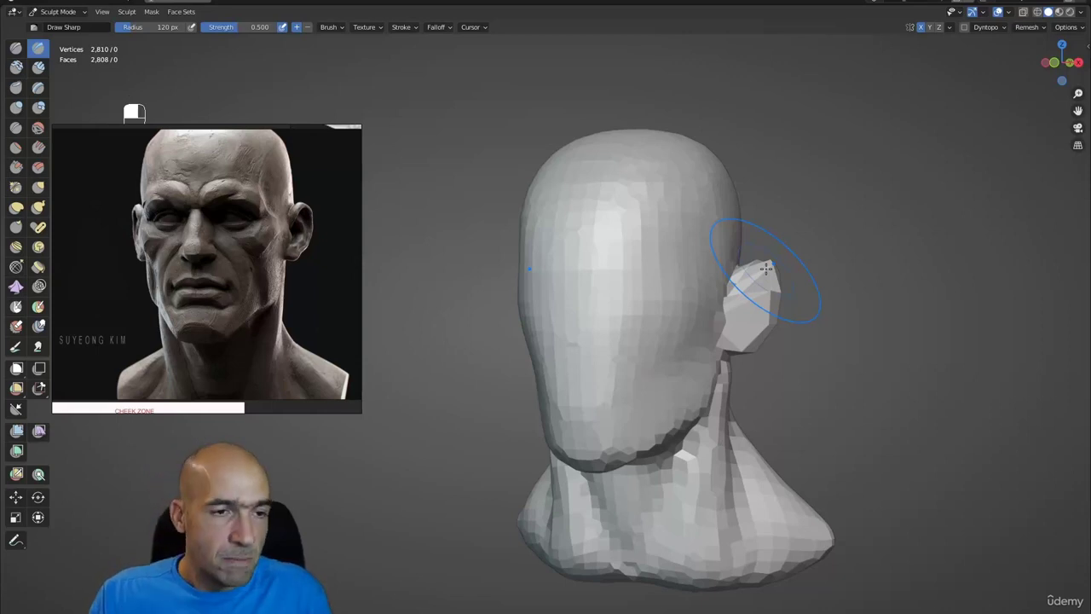
Step: Carve the mouth line and the creases around the mouth with the Draw Sharp brush at 70 px radius
key("bracketleft")
key("bracketleft")
key("bracketleft")
key("bracketleft")
key("bracketleft")
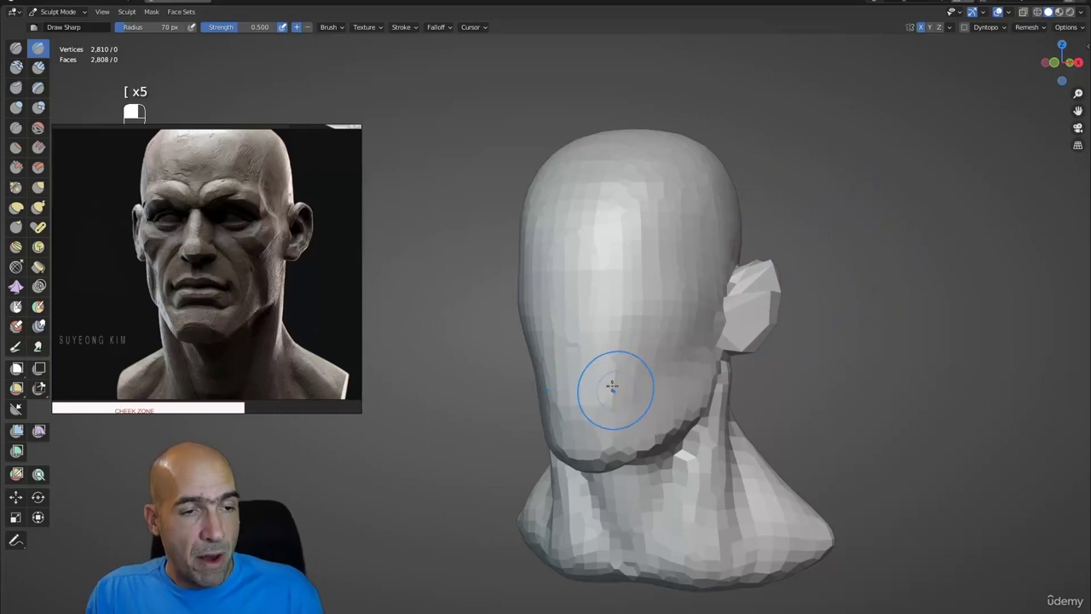
mouse_move(619, 360)
left_mouse_down("ctrl")
mouse_move(574, 419)
mouse_move(597, 418)
mouse_move(614, 341)
left_mouse_up("ctrl")
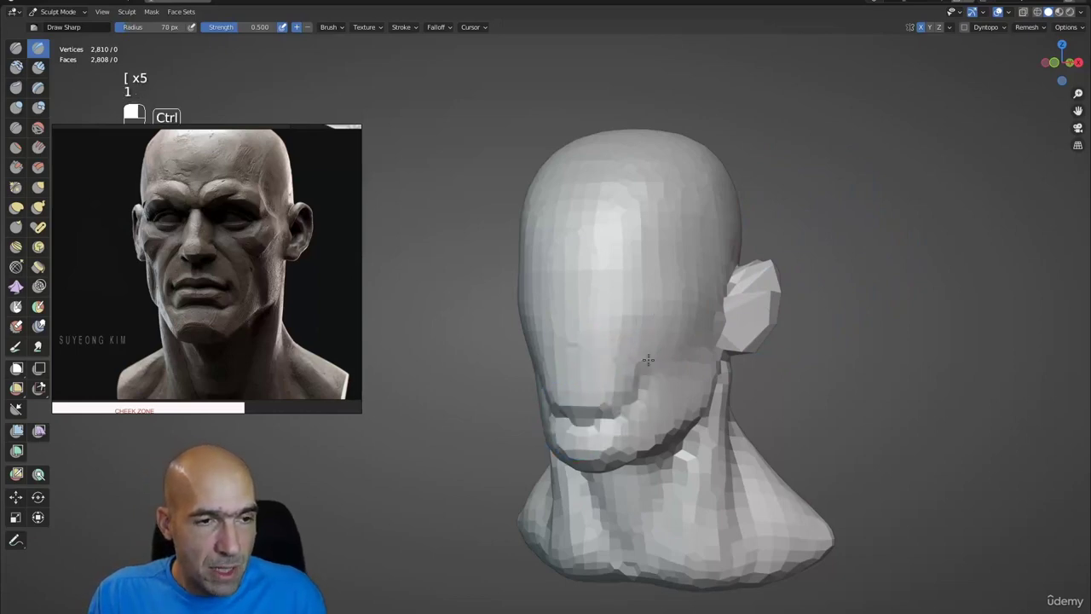
mouse_move(593, 415)
left_mouse_down("ctrl")
mouse_move(609, 418)
mouse_move(634, 394)
left_mouse_up("ctrl")
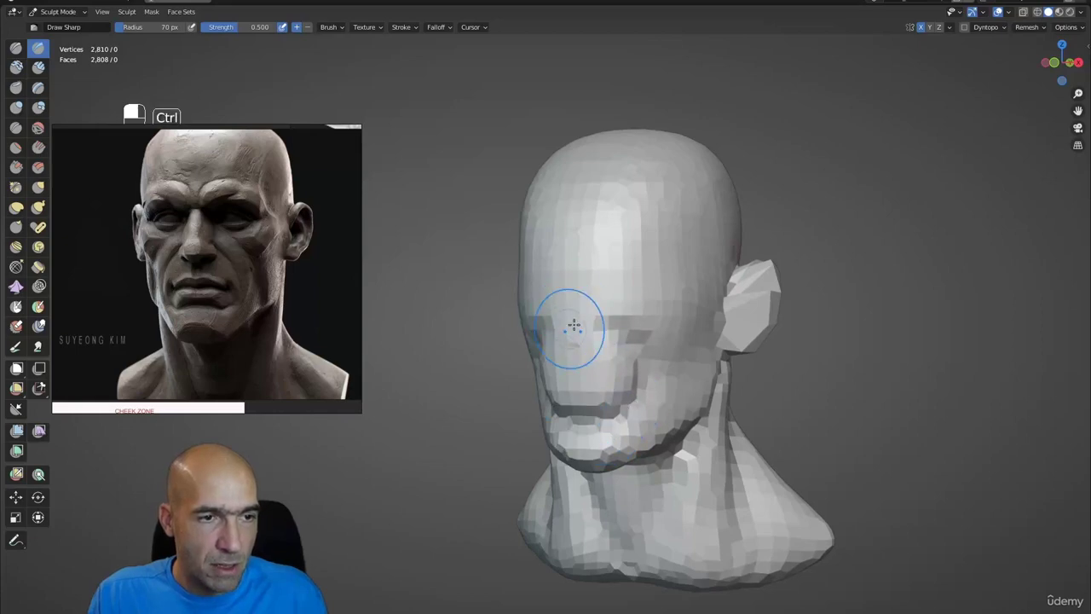
Step: Carve the eye sockets beneath the brow line with the inverted Draw Sharp brush
mouse_move(575, 321)
left_mouse_down("alt")
mouse_move(609, 377)
mouse_move(628, 355)
mouse_move(601, 351)
mouse_move(613, 289)
mouse_move(648, 287)
left_mouse_up("alt")
mouse_move(589, 268)
left_mouse_down("ctrl")
mouse_move(662, 294)
mouse_move(655, 313)
left_mouse_up("ctrl")
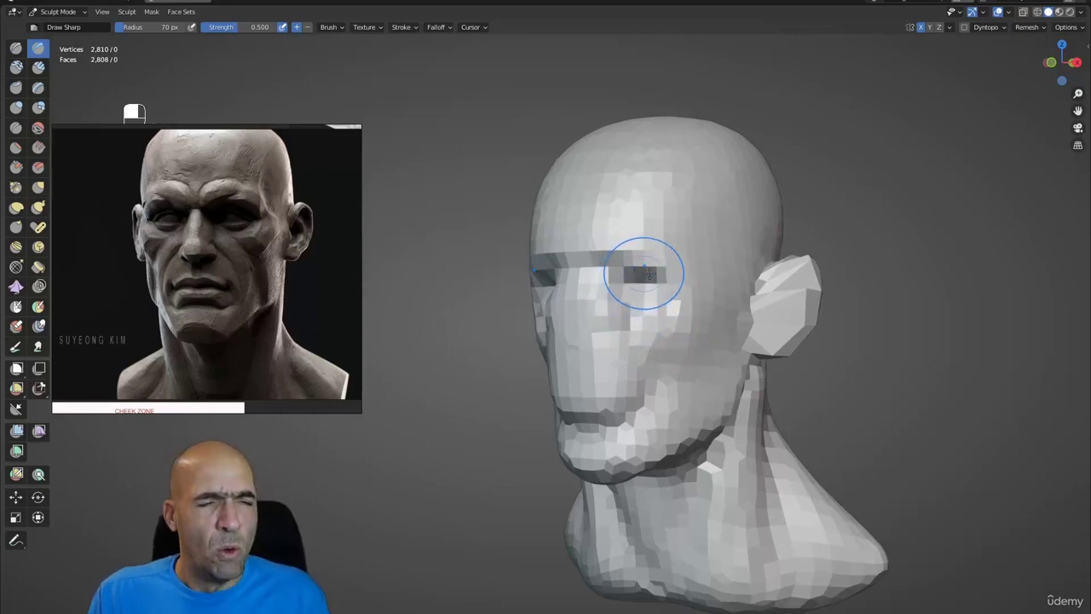
mouse_move(672, 239)
left_mouse_down("alt")
mouse_move(690, 236)
mouse_move(600, 268)
left_mouse_up("alt")
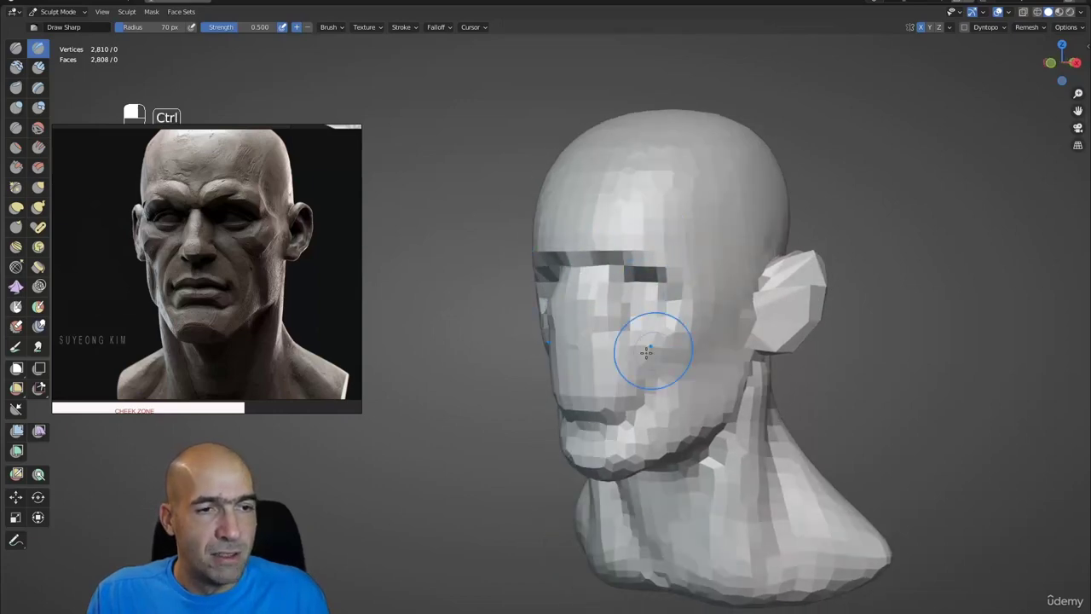
left_click_drag(656, 315, 647, 232, "alt")
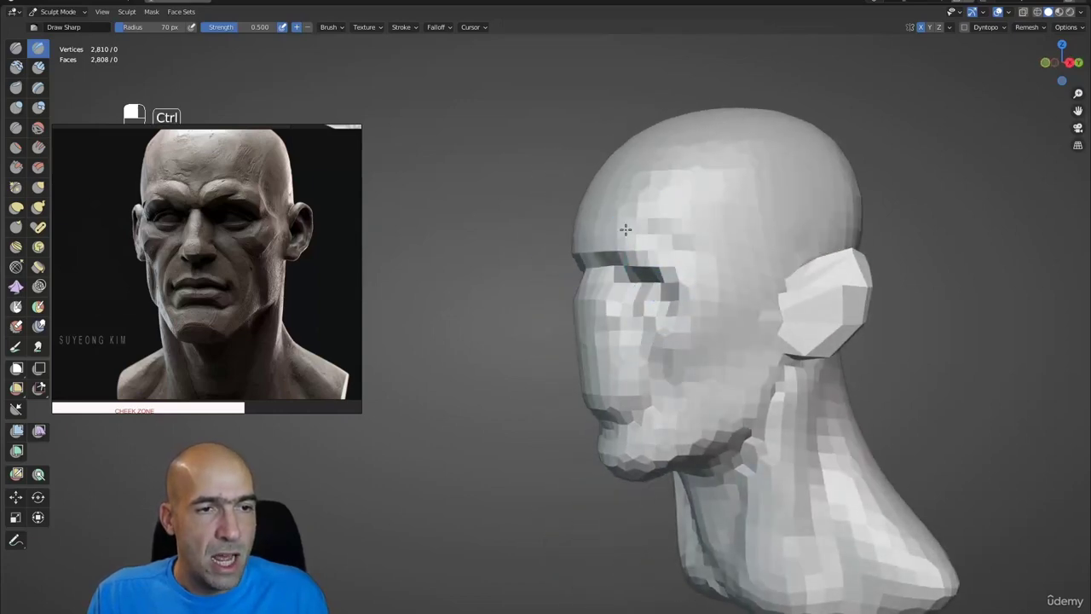
Step: Smooth the forehead above the brow ridge and sharpen the ridge's lower edge across the eye sockets
middle_click_drag(680, 247, 628, 230)
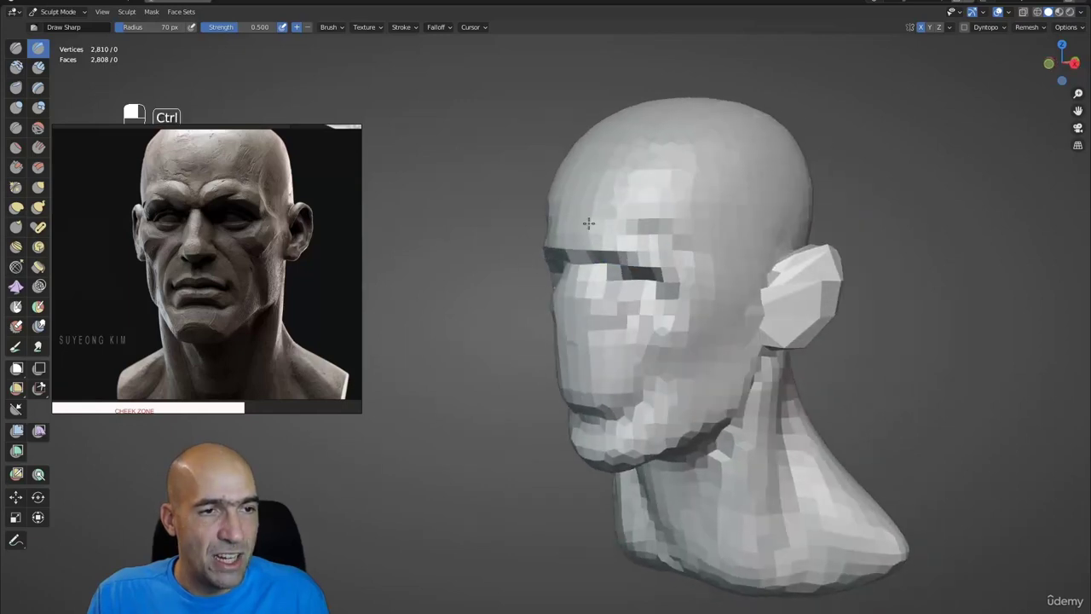
mouse_move(608, 207)
left_mouse_down("shift")
mouse_move(677, 213)
mouse_move(686, 242)
left_mouse_up("shift")
left_click_drag(697, 295, 539, 244, "alt")
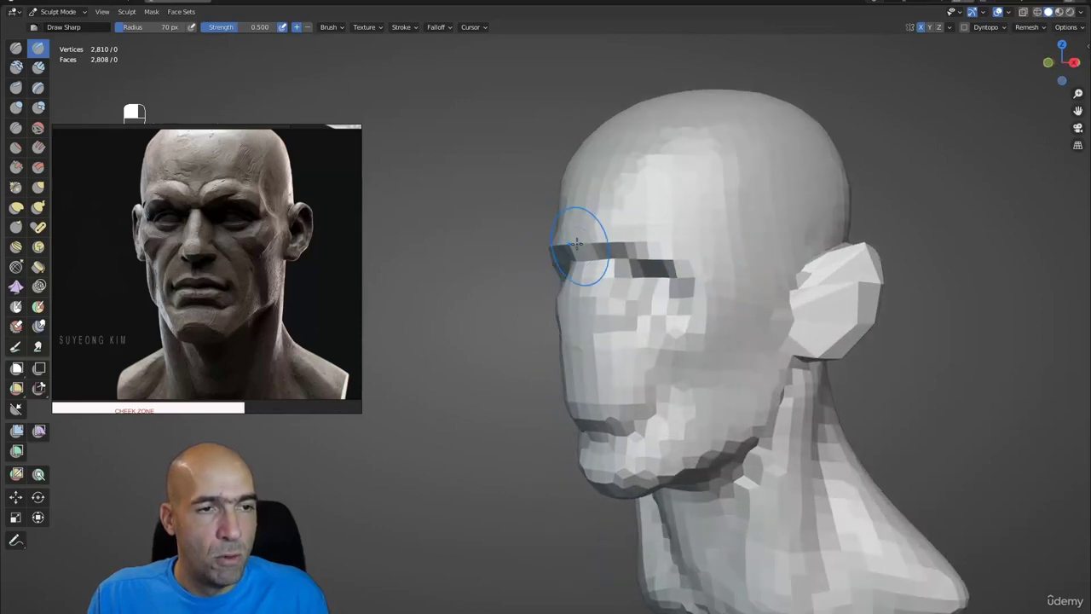
left_click_drag(685, 246, 538, 246, "alt")
Step: Pull the nose forward into a pointed wedge in profile with the Grab brush
mouse_move(625, 290)
left_mouse_down("alt")
mouse_move(586, 288)
mouse_move(608, 329)
mouse_move(604, 358)
mouse_move(597, 323)
mouse_move(591, 383)
mouse_move(621, 333)
mouse_move(599, 377)
mouse_move(624, 300)
mouse_move(657, 361)
mouse_move(622, 341)
mouse_move(643, 327)
left_mouse_up("alt")
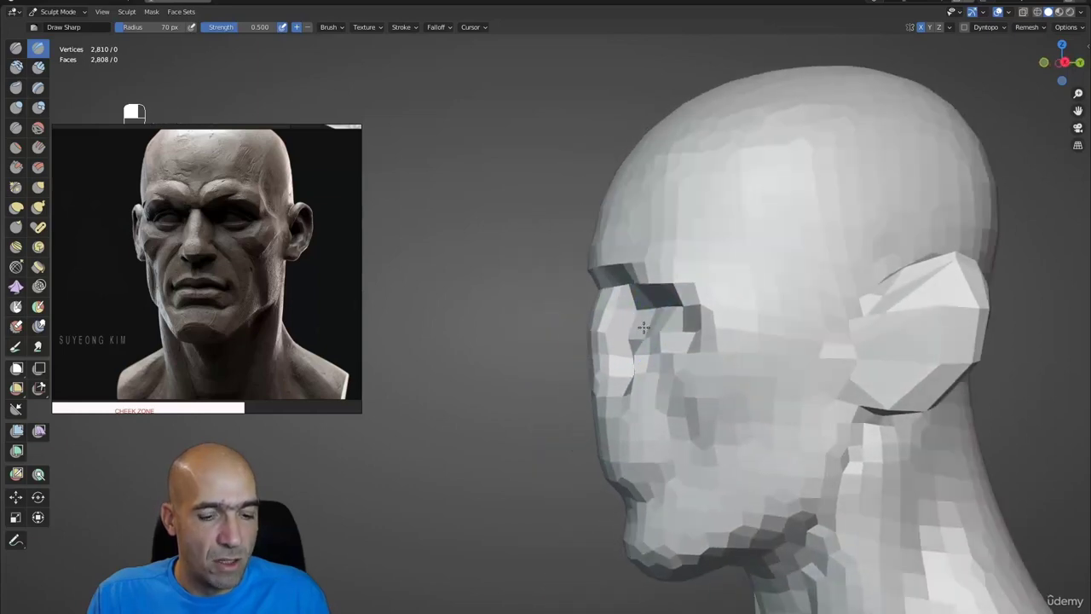
key("g")
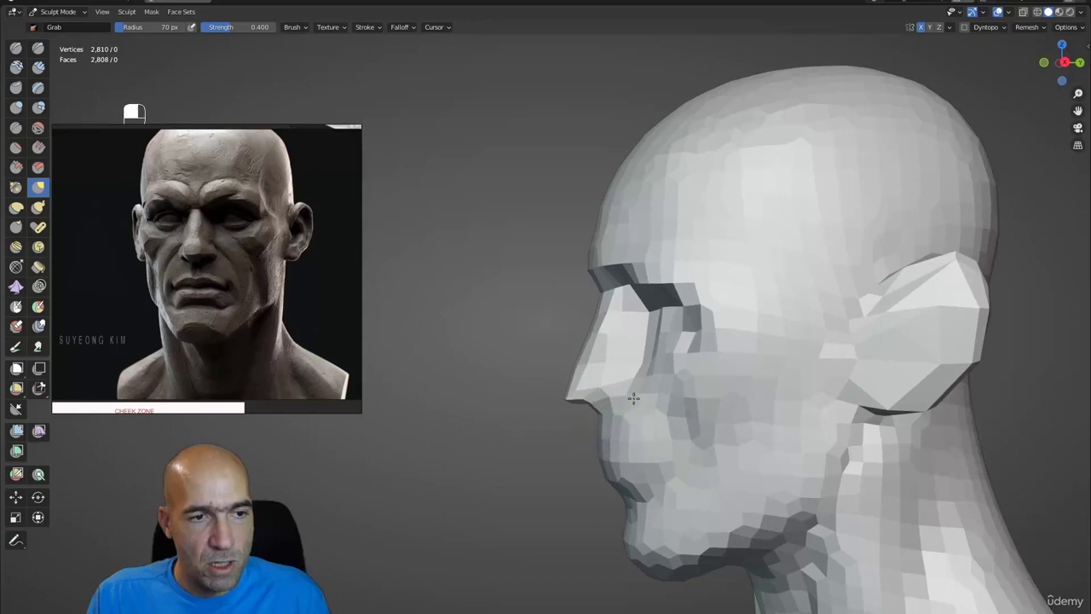
middle_click_drag(621, 404, 656, 399, "alt")
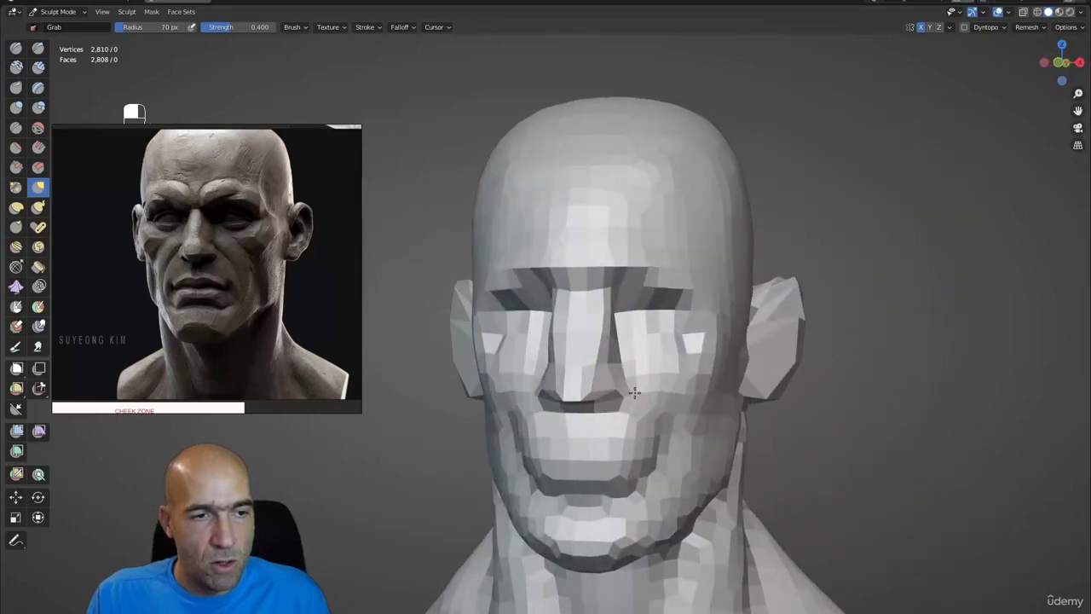
Step: Examine the blocked-out nose, cheeks and jaw from front and three-quarter views against the reference
middle_click_drag(599, 326, 628, 355)
key("3")
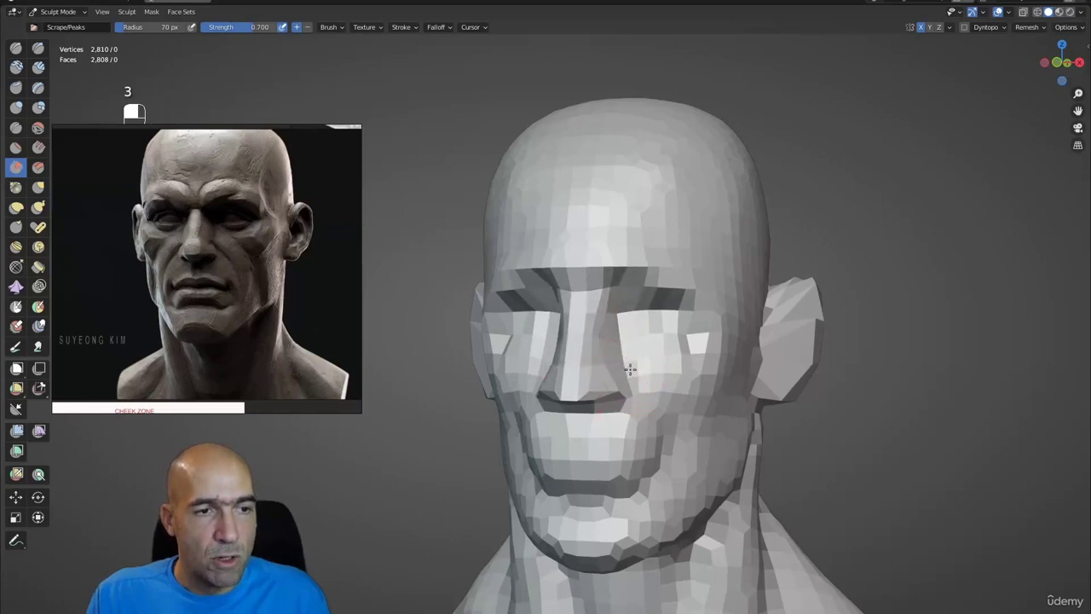
middle_click_drag(629, 369, 632, 370)
key("g")
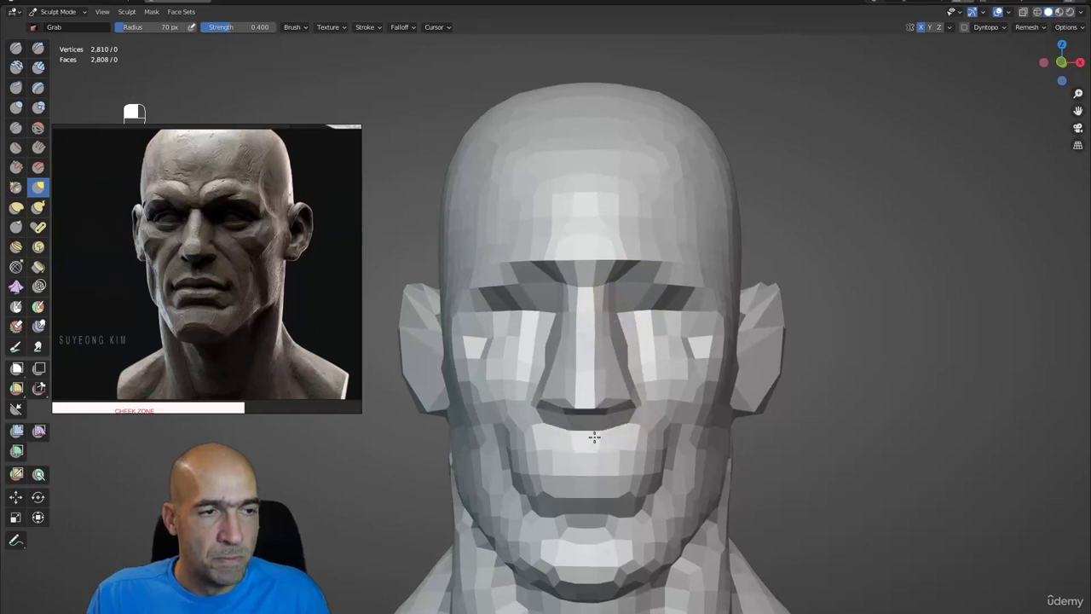
middle_click_drag(594, 437, 628, 363)
scroll(595, 383, "down", 3)
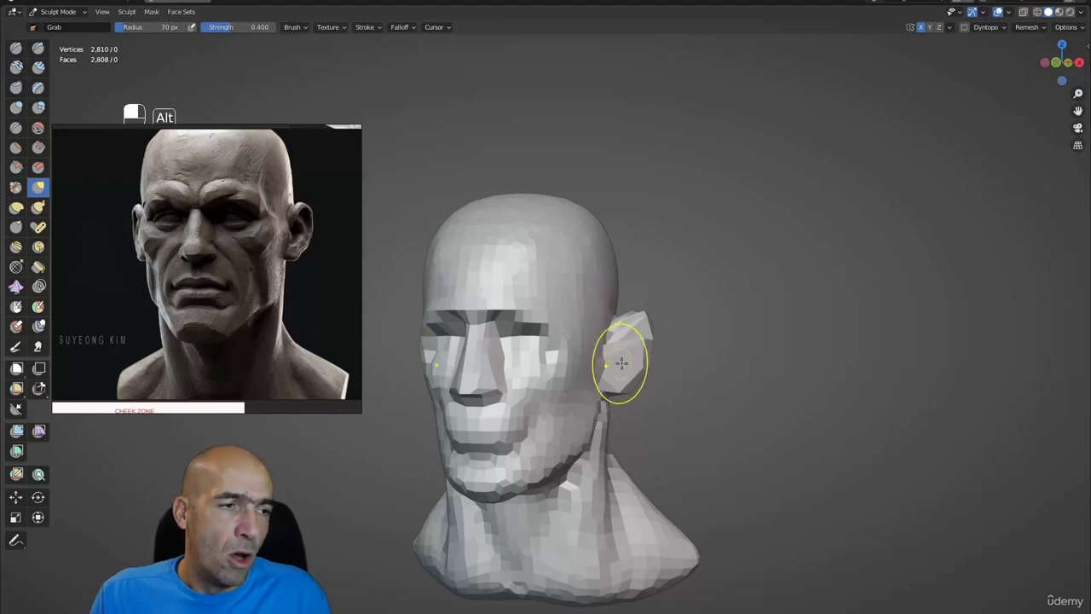
left_click_drag(621, 363, 627, 370, "alt")
mouse_move(591, 412)
left_mouse_down("alt+shift")
mouse_move(659, 349)
mouse_move(532, 414)
left_mouse_up("alt+shift")
left_click_drag(636, 387, 599, 329, "alt")
Step: Carve the temples and the hollows beneath the cheekbones with the inverted Clay Strips brush at 70 px radius and 0.600 strength
key("2")
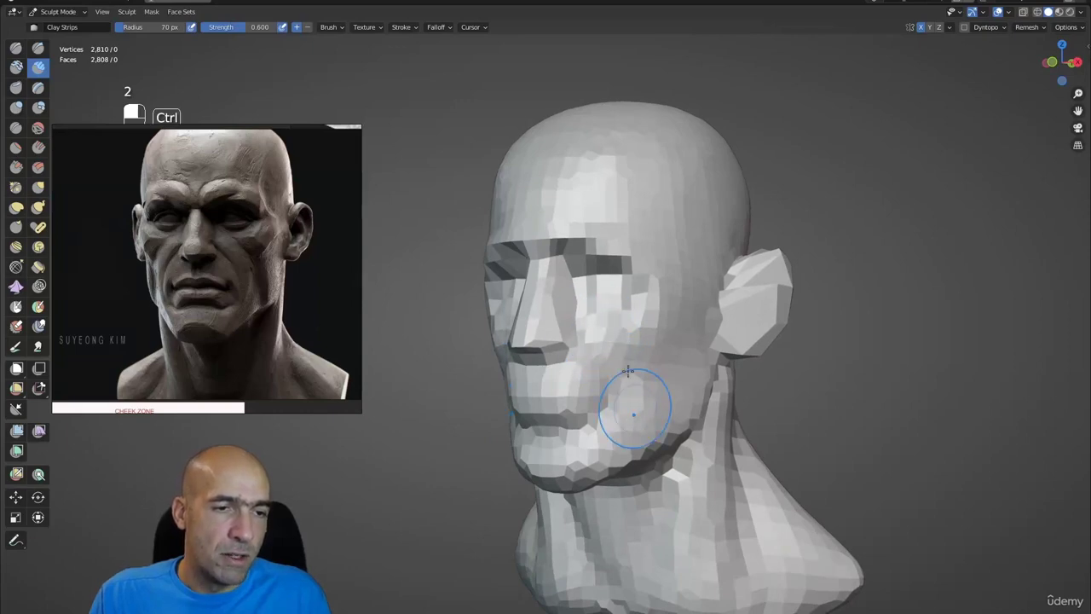
mouse_move(665, 325)
left_mouse_down()
mouse_move(639, 295)
mouse_move(636, 312)
mouse_move(654, 288)
left_mouse_up()
left_click_drag(655, 287, 666, 263, "ctrl")
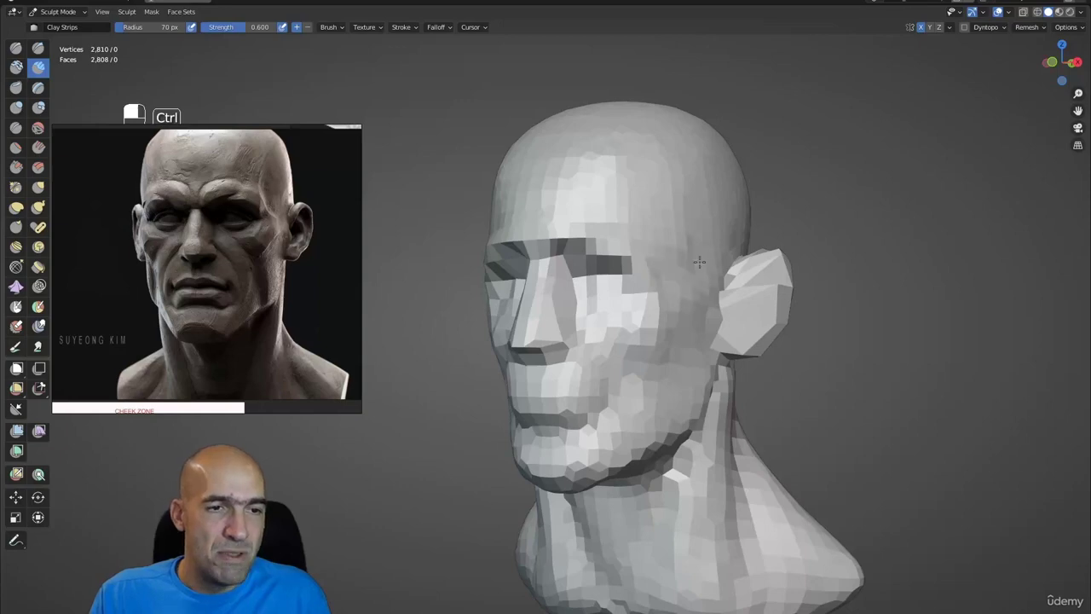
left_click_drag(676, 241, 683, 241, "alt")
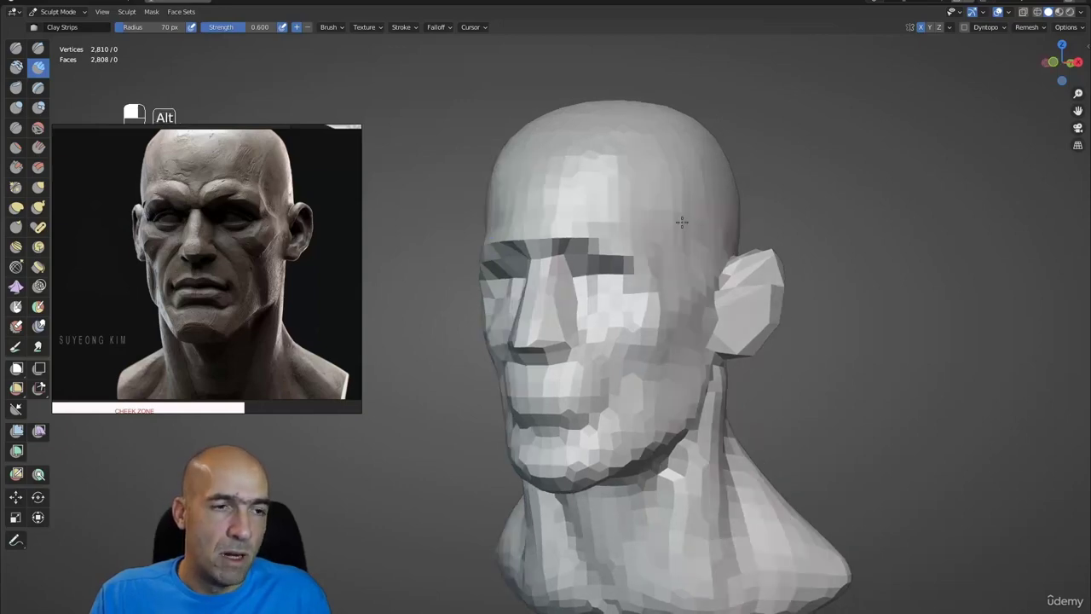
mouse_move(668, 193)
left_mouse_down("alt+shift")
mouse_move(660, 255)
mouse_move(704, 259)
left_mouse_up("alt+shift")
mouse_move(653, 372)
left_mouse_down("ctrl")
mouse_move(664, 354)
mouse_move(656, 334)
mouse_move(662, 341)
mouse_move(649, 347)
mouse_move(678, 350)
mouse_move(559, 415)
mouse_move(597, 439)
left_mouse_up("ctrl")
Step: Mark the brow ridge and the far edge of the forehead with the on-screen pen over a three-quarter view of the head
key("g")
left_click_drag(596, 439, 479, 438, "alt")
mouse_move(479, 438)
left_mouse_down("ctrl+alt")
mouse_move(560, 440)
mouse_move(555, 431)
mouse_move(639, 415)
mouse_move(796, 412)
left_mouse_up("ctrl+alt")
left_click_drag(796, 412, 750, 408, "ctrl+alt")
left_click_drag(750, 409, 688, 403, "alt")
left_click_drag(658, 266, 681, 275, "alt+shift")
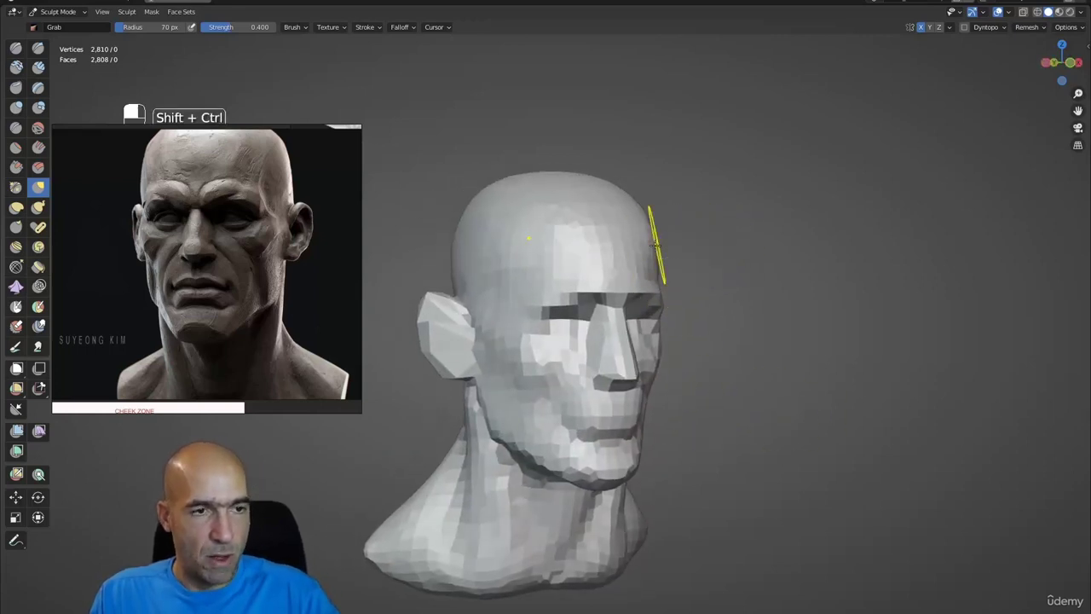
key("shift+ctrl+7")
key("shift+ctrl+3")
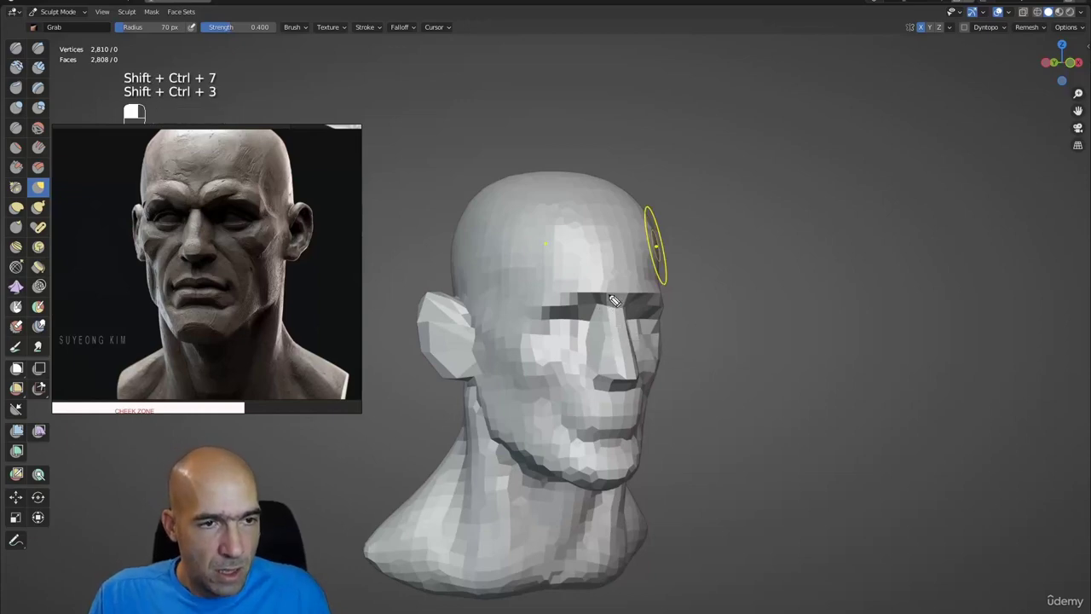
mouse_move(606, 304)
left_mouse_down()
mouse_move(562, 300)
mouse_move(535, 329)
left_mouse_up()
mouse_move(564, 288)
left_mouse_down()
mouse_move(533, 309)
mouse_move(525, 331)
mouse_move(590, 289)
left_mouse_up()
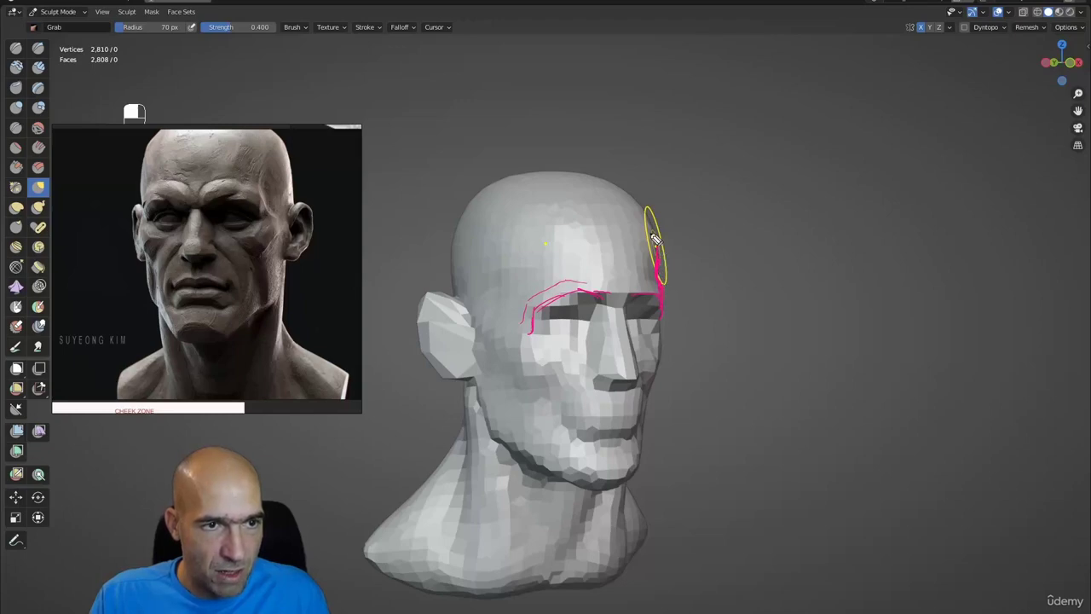
left_click_drag(651, 235, 634, 210)
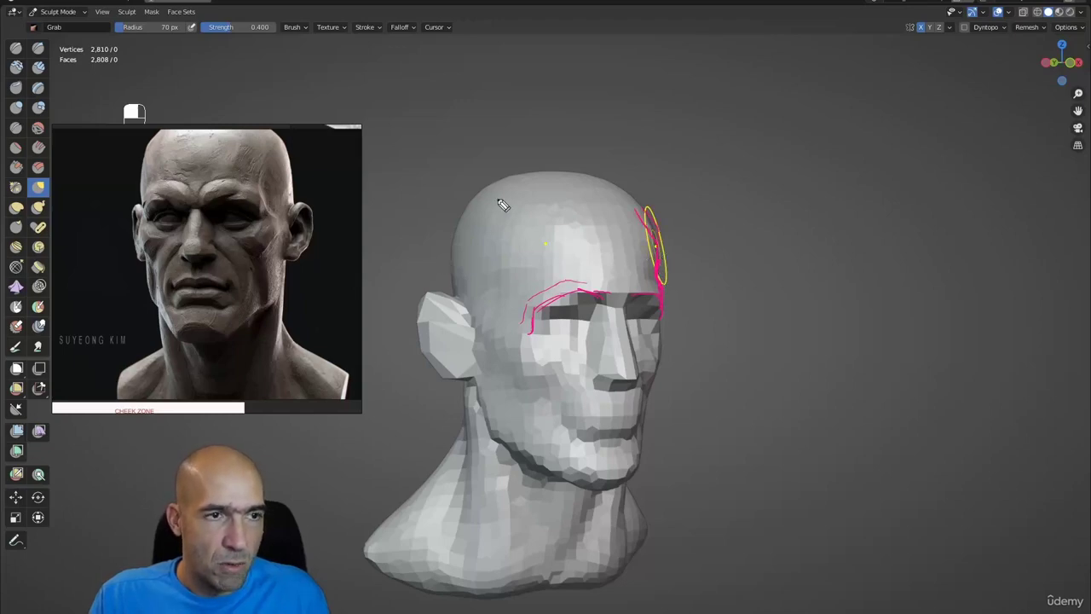
Step: Outline the side of the skull above the ear with the pen, undoing the extra inner stroke
left_click_drag(505, 181, 453, 245)
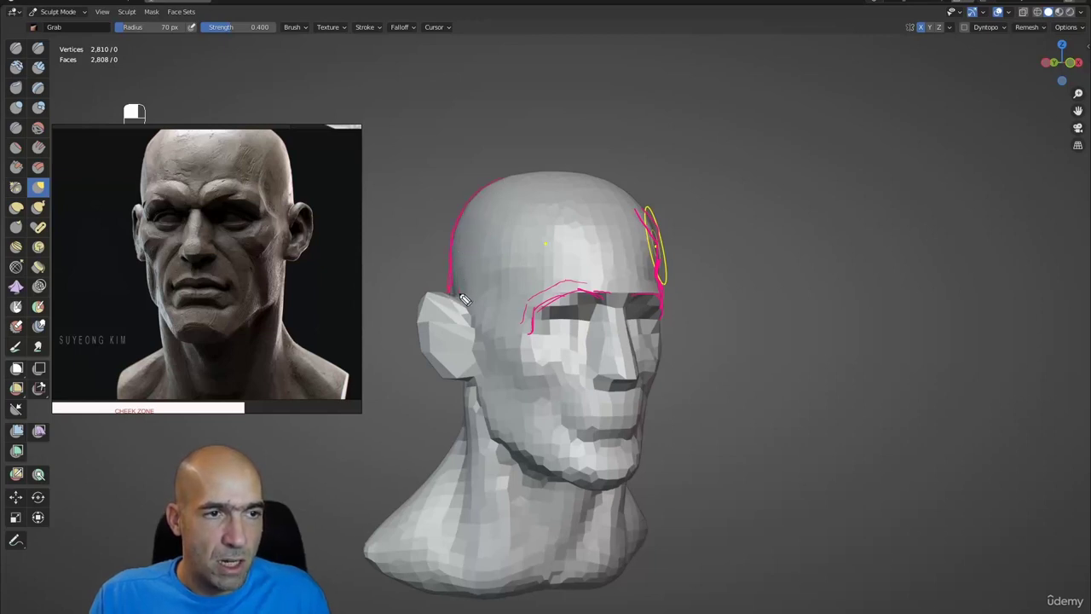
left_click_drag(464, 299, 511, 184)
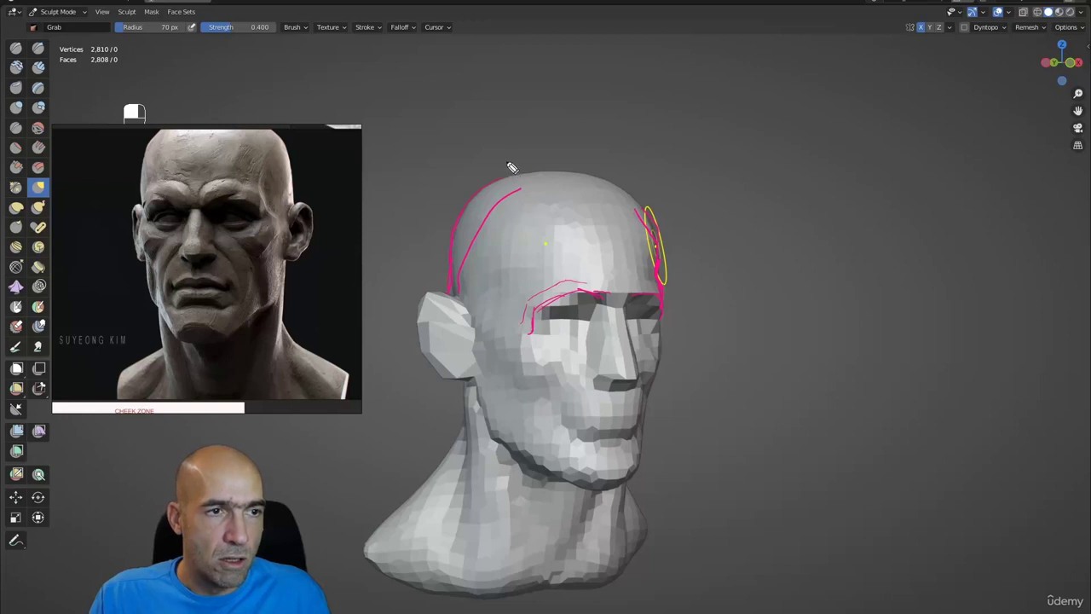
key("ctrl+z")
key("ctrl+z")
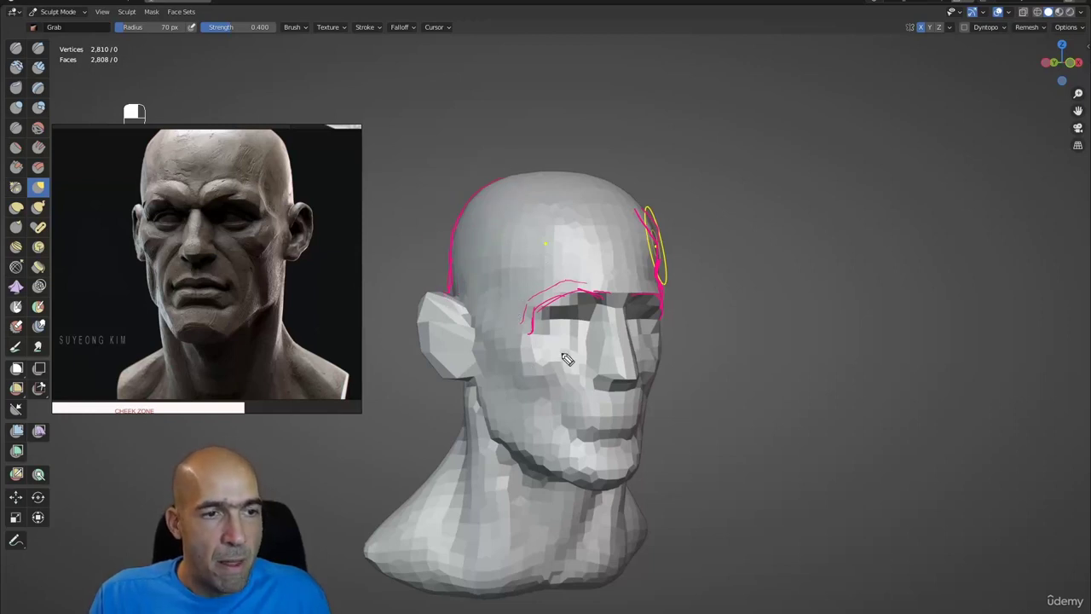
Step: Draw the front cheek line and hatch the cheekbone's side plane on the model
left_click_drag(586, 341, 536, 420)
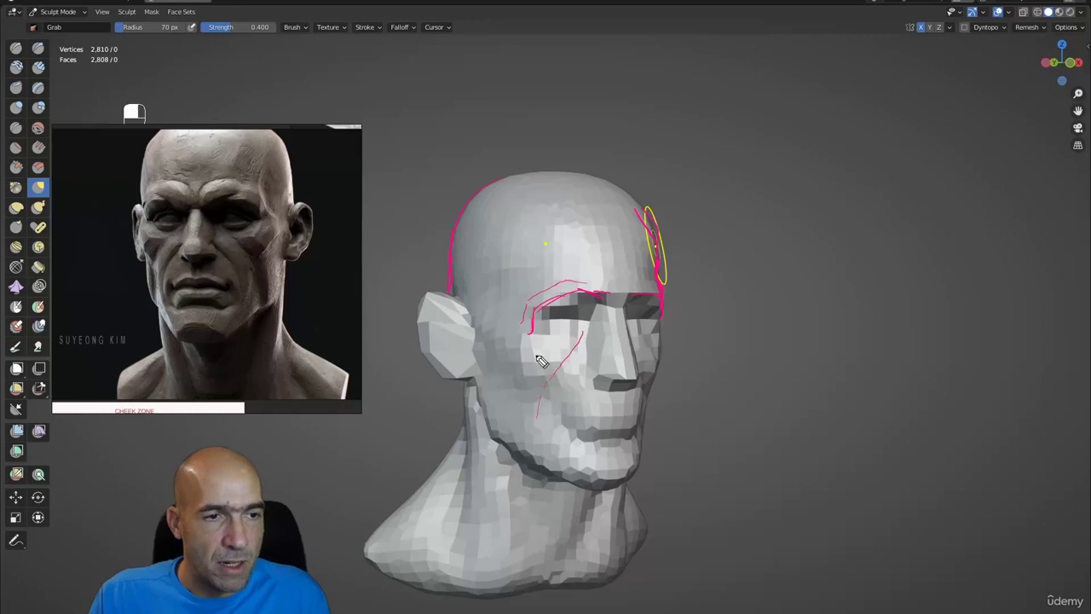
left_click_drag(554, 352, 523, 353)
left_click_drag(558, 358, 522, 365)
left_click_drag(552, 369, 522, 377)
left_click_drag(554, 385, 524, 387)
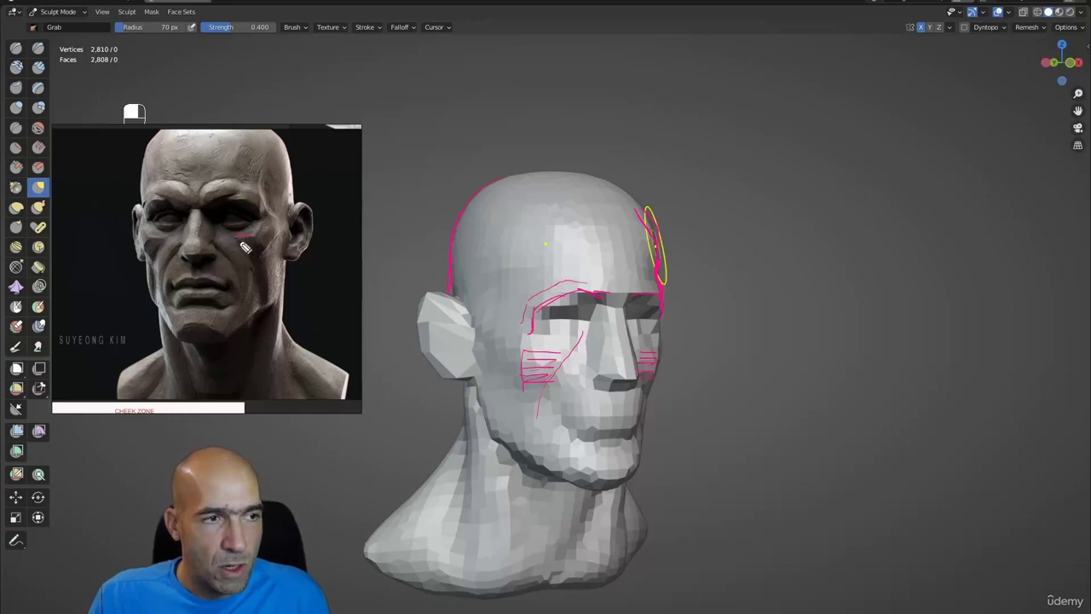
Step: Hatch the matching cheekbone planes on both sides of the reference face
left_click_drag(256, 237, 240, 235)
left_click_drag(259, 243, 246, 244)
left_click_drag(263, 254, 248, 248)
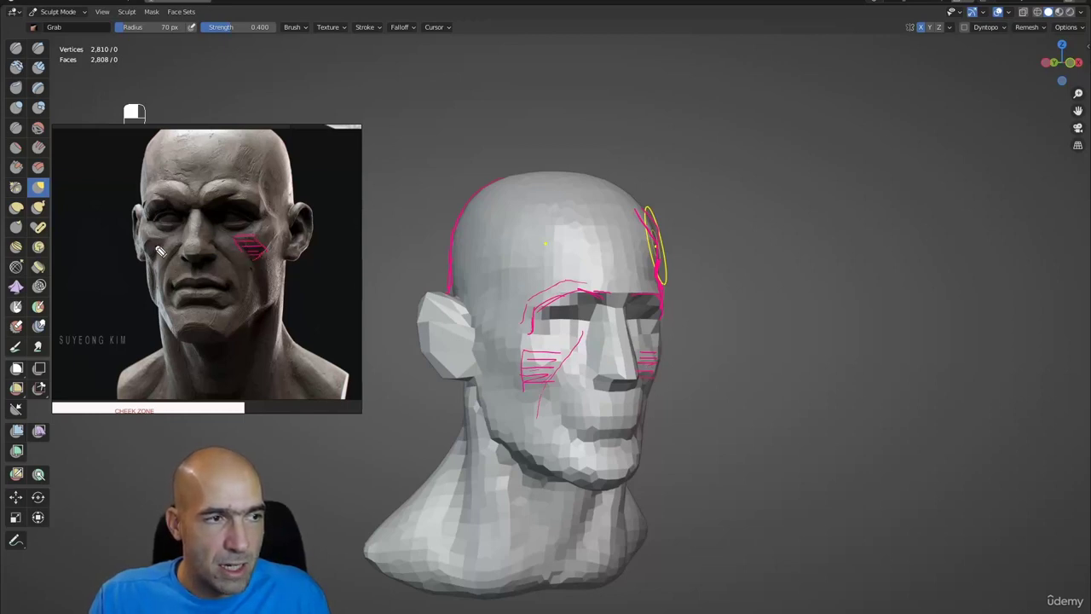
left_click_drag(156, 244, 159, 266)
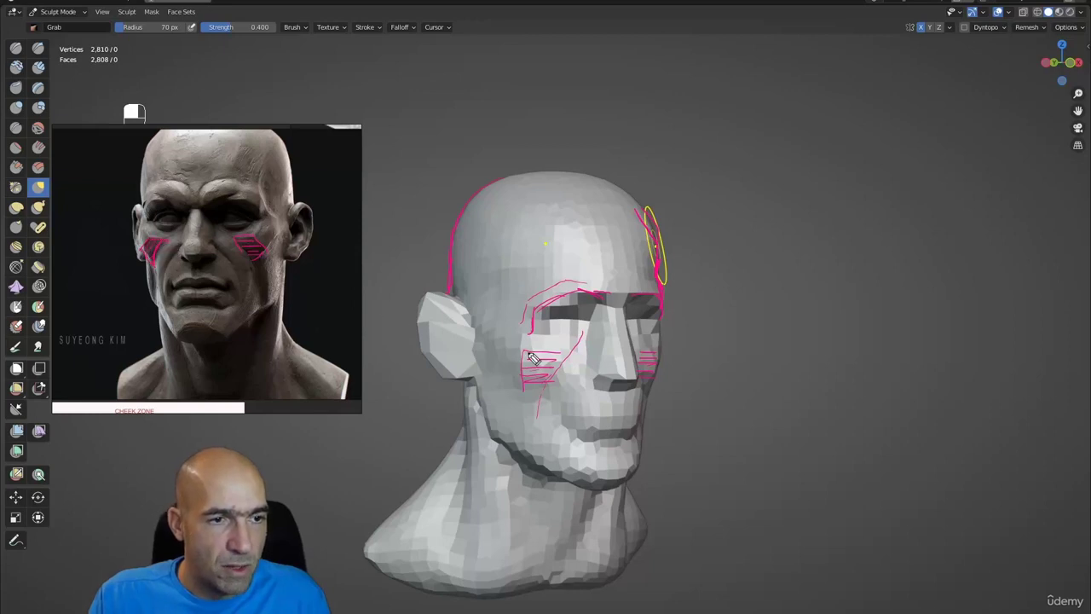
Step: Mark the cheek and jaw planes below the cheekbone on the reference and the model
mouse_move(527, 394)
left_mouse_down()
mouse_move(559, 377)
mouse_move(555, 405)
left_mouse_up()
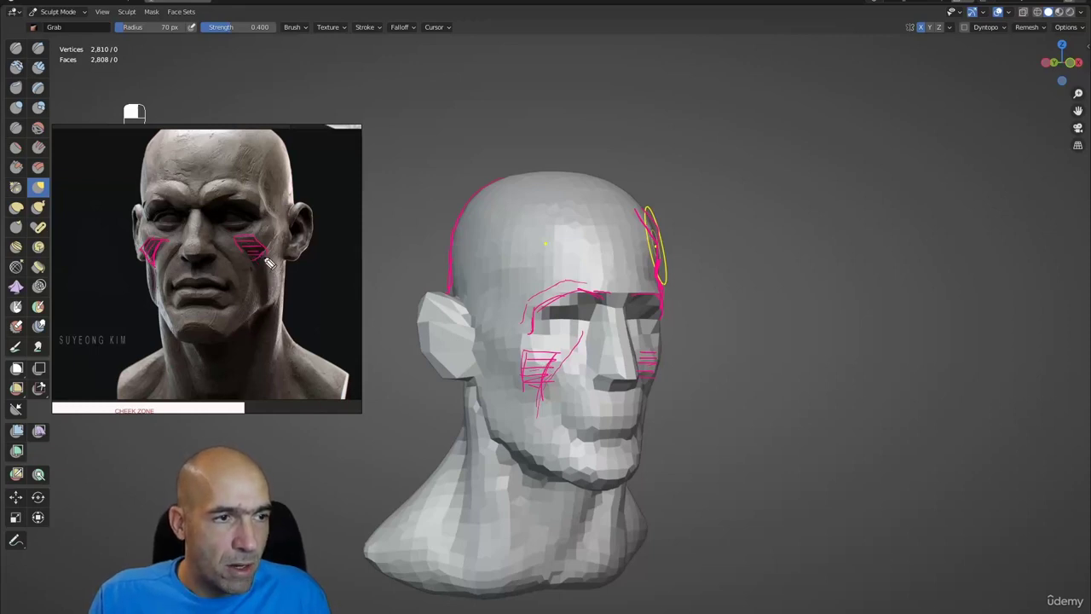
left_click_drag(267, 266, 272, 304)
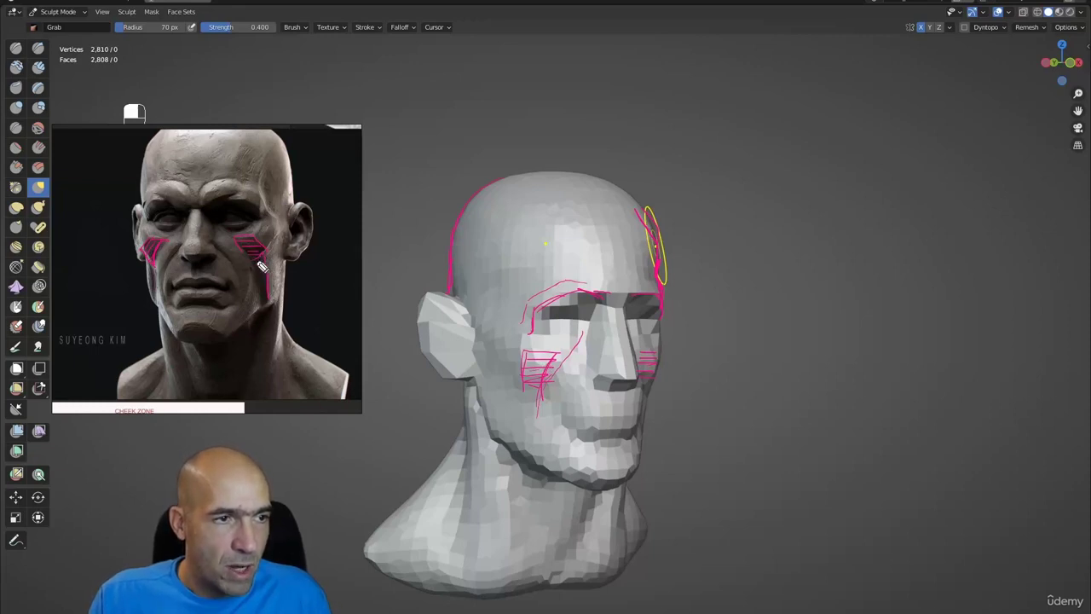
left_click_drag(262, 266, 267, 304)
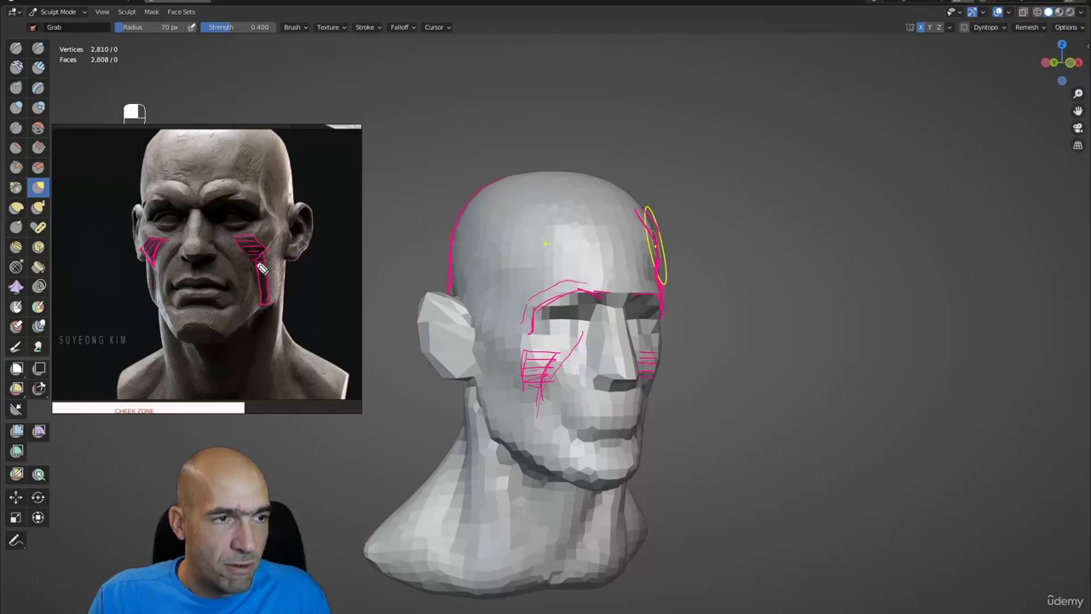
mouse_move(264, 296)
left_mouse_down()
mouse_move(274, 300)
mouse_move(284, 271)
left_mouse_up()
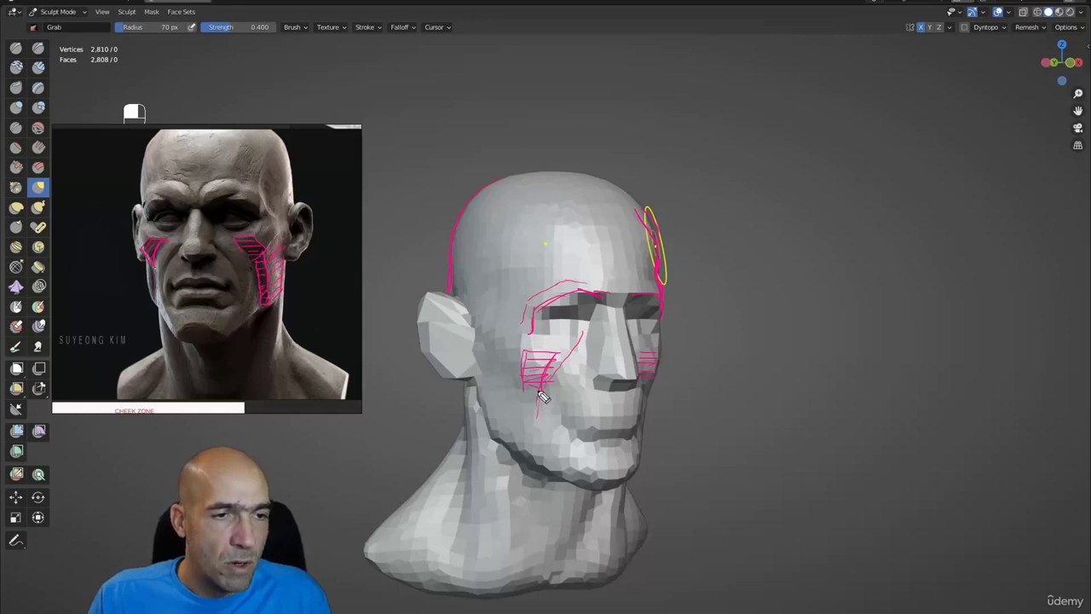
mouse_move(536, 394)
left_mouse_down()
mouse_move(511, 441)
mouse_move(533, 424)
mouse_move(528, 402)
mouse_move(512, 443)
mouse_move(488, 388)
mouse_move(490, 415)
mouse_move(538, 373)
mouse_move(563, 432)
left_mouse_up()
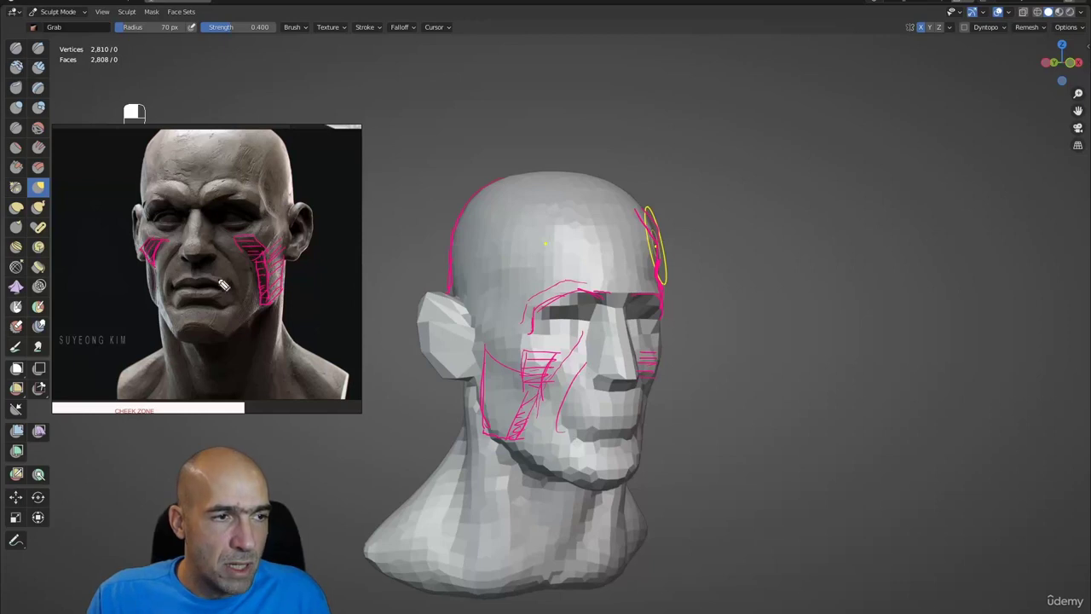
Step: Outline the mouth area and the nose planes on the reference and the model
mouse_move(217, 255)
left_mouse_down()
mouse_move(242, 281)
mouse_move(237, 307)
mouse_move(174, 315)
mouse_move(166, 289)
mouse_move(208, 253)
left_mouse_up()
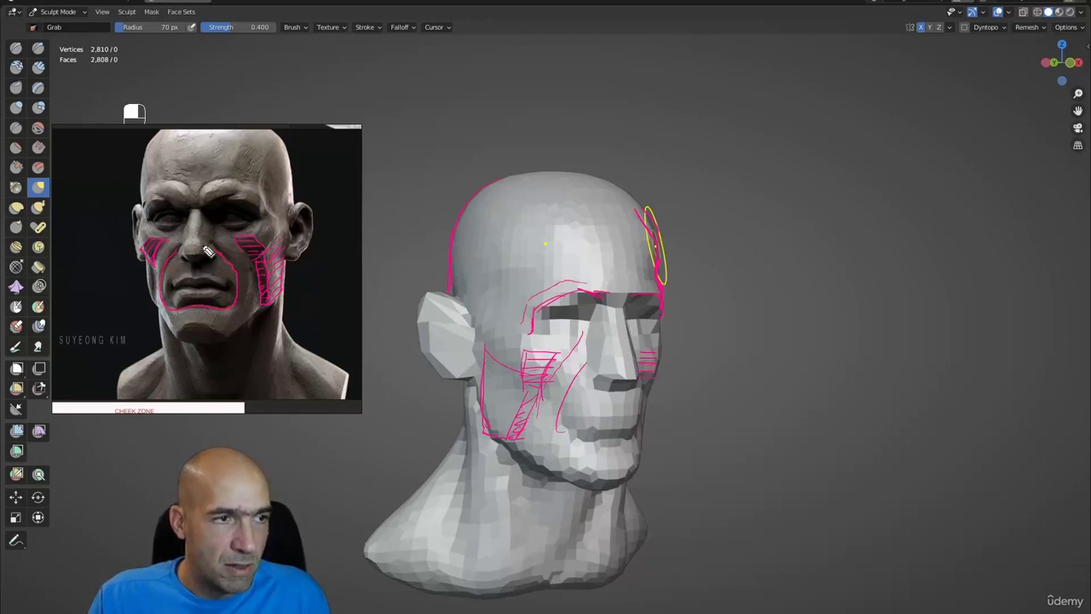
mouse_move(623, 444)
left_mouse_down()
mouse_move(564, 441)
mouse_move(554, 428)
left_mouse_up()
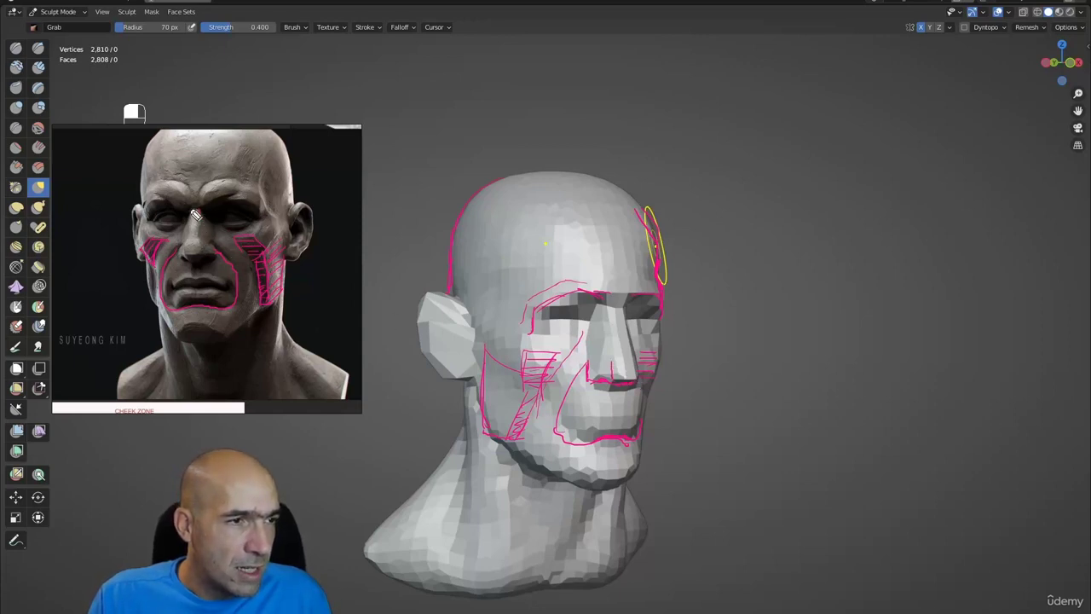
left_click_drag(195, 214, 190, 228)
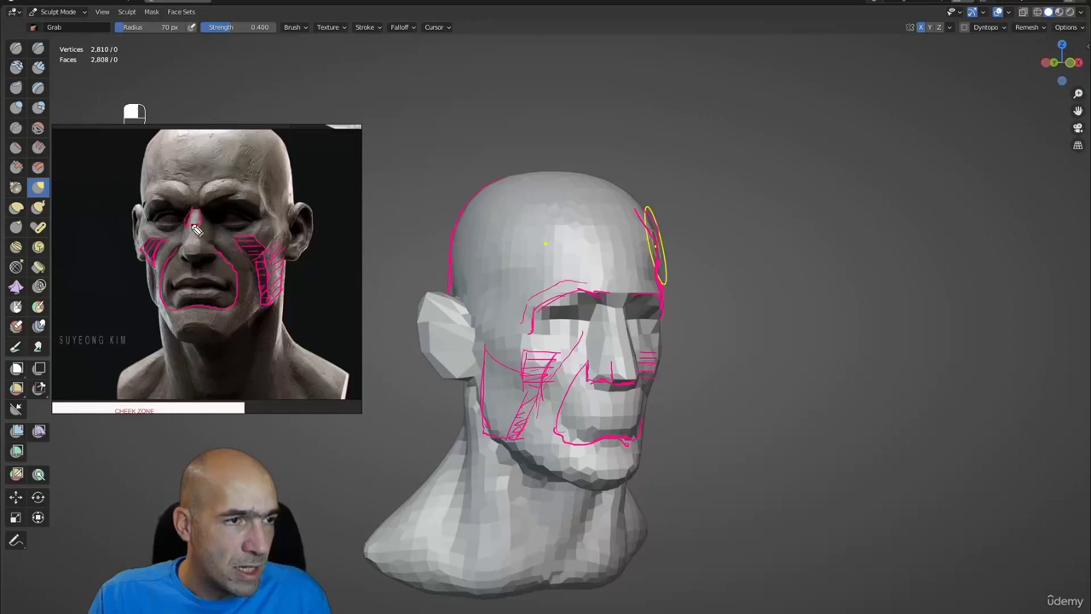
mouse_move(188, 228)
left_mouse_down()
mouse_move(206, 236)
mouse_move(203, 226)
left_mouse_up()
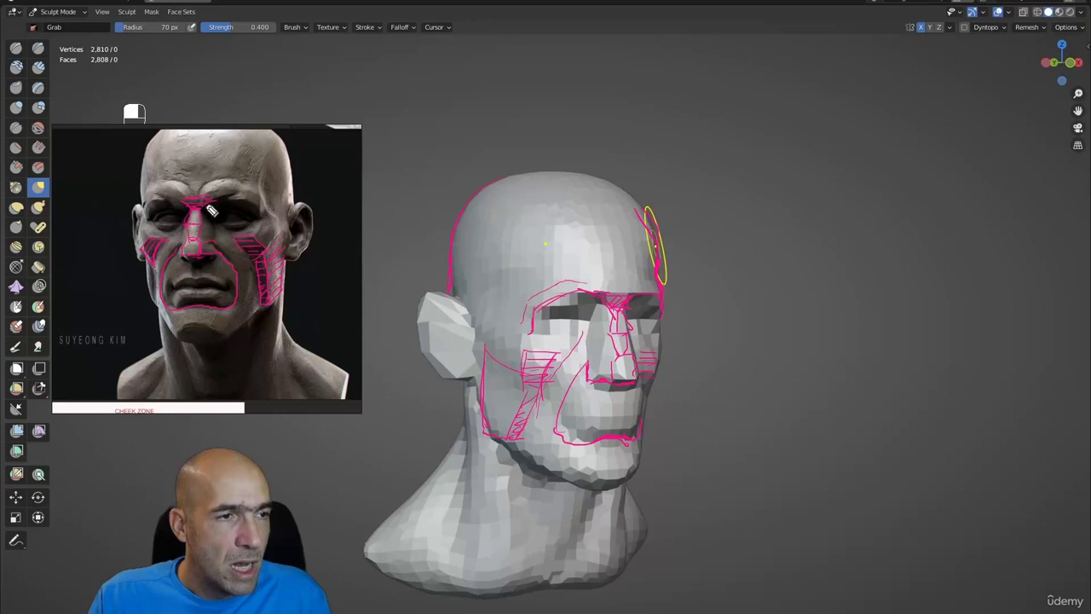
Step: Outline the brows and temple edges on the reference, and clear all pen annotations
mouse_move(211, 210)
left_mouse_down()
mouse_move(245, 188)
mouse_move(207, 199)
mouse_move(162, 185)
mouse_move(182, 209)
left_mouse_up()
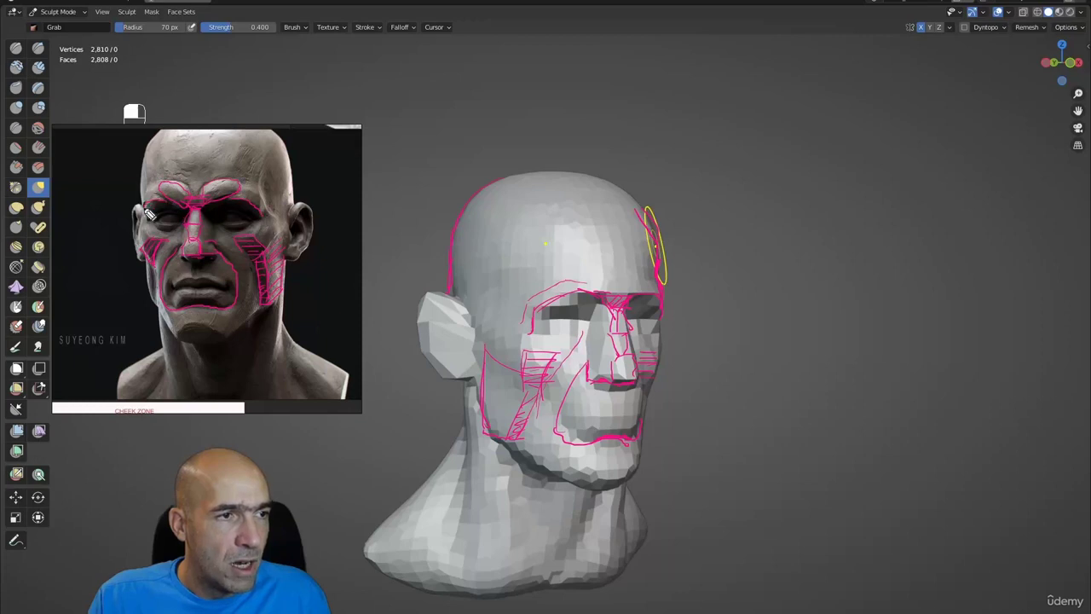
left_click_drag(152, 209, 148, 144)
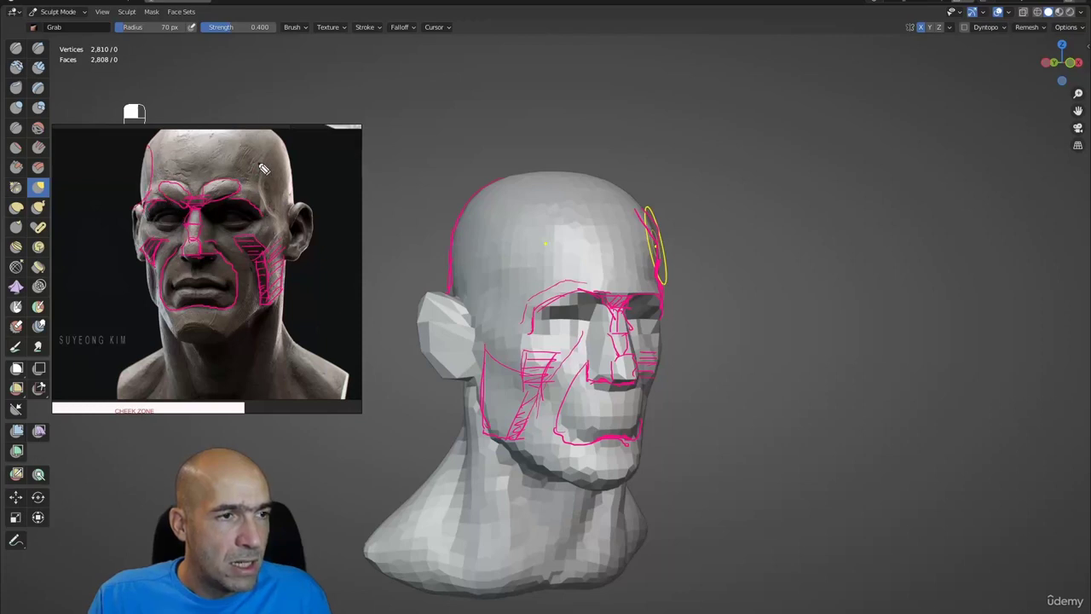
left_click_drag(268, 220, 288, 158)
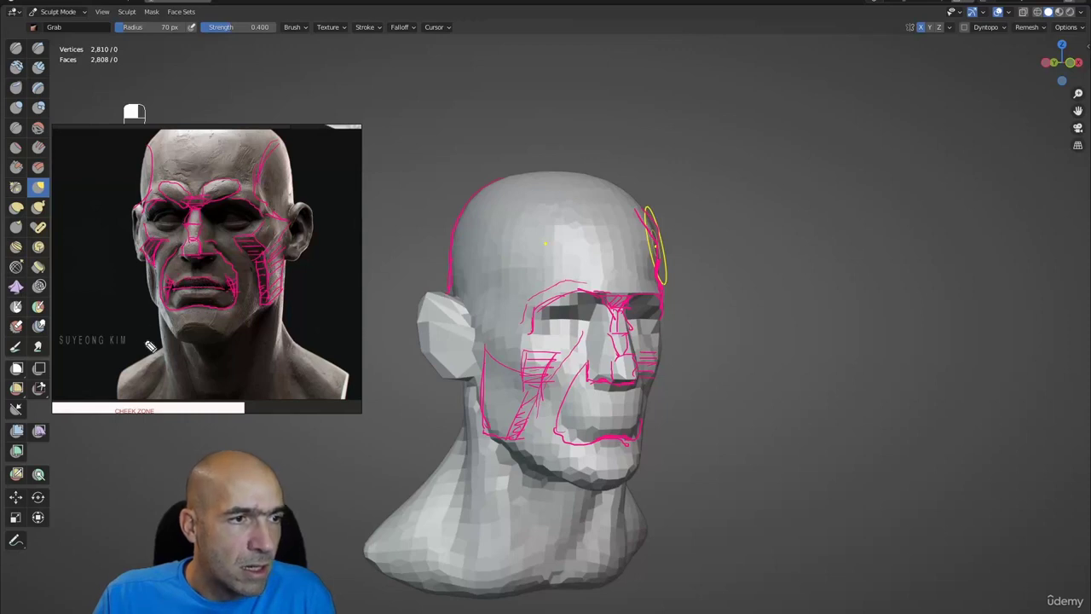
key("Escape")
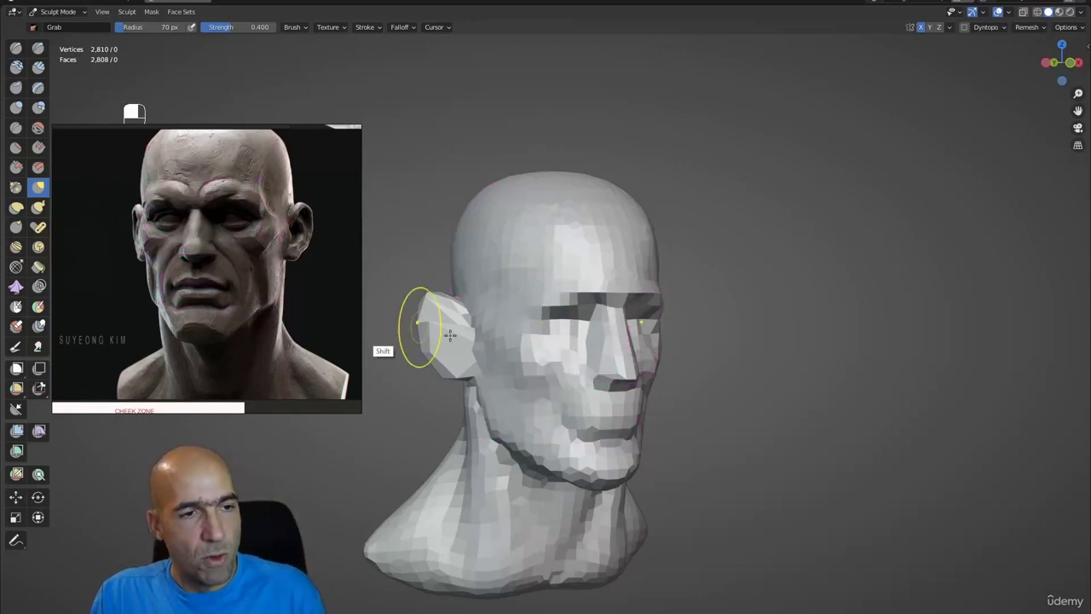
Step: Round the crown and upper sides of the skull with the Grab brush enlarged to a 141 px radius
middle_click_drag(724, 366, 678, 370, "alt")
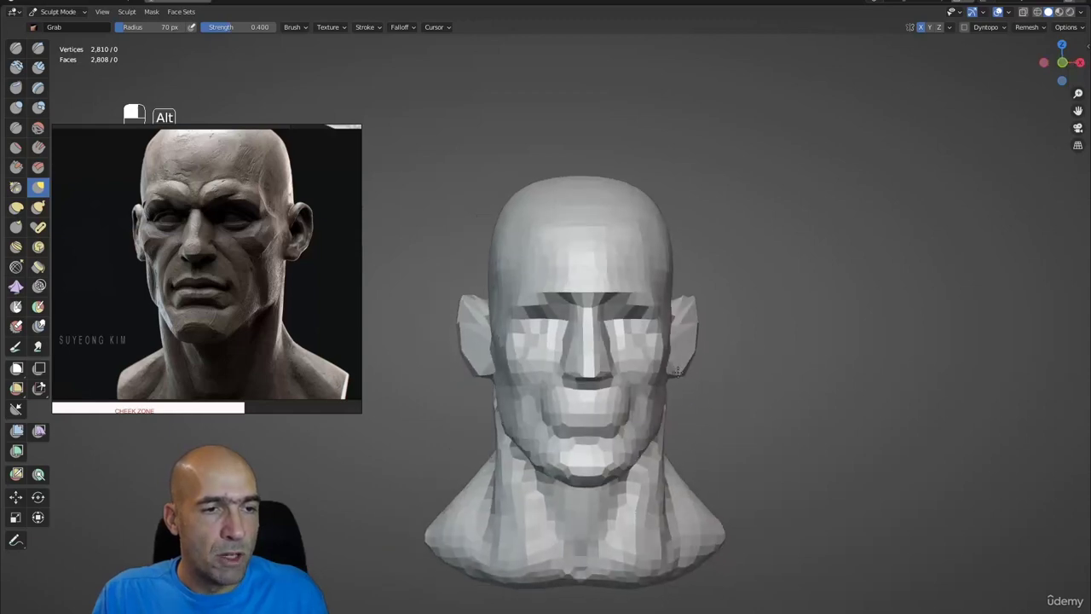
key("g")
key("bracketright")
key("bracketright")
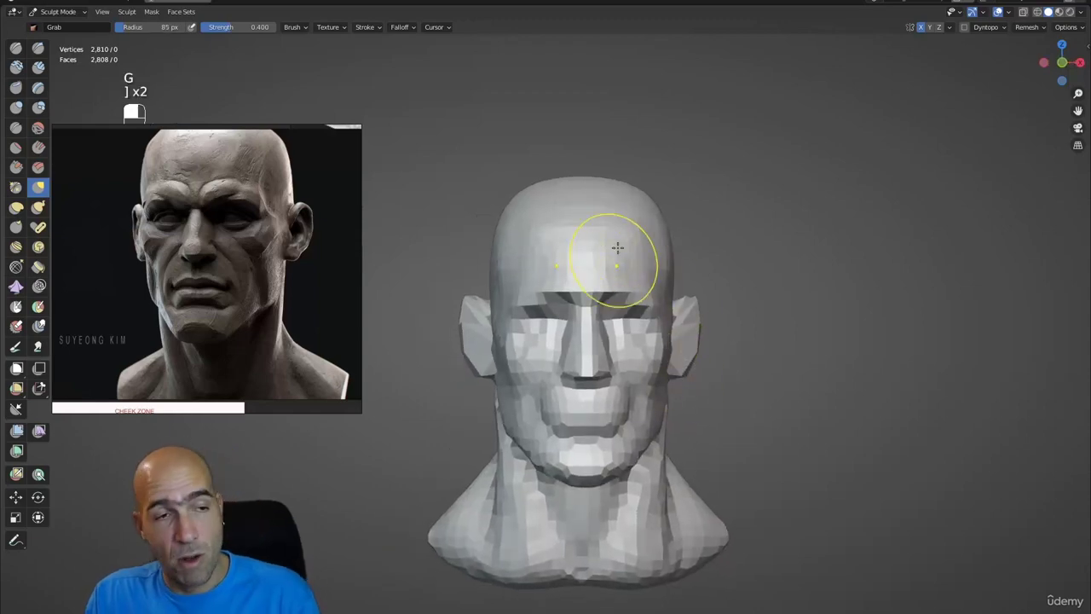
key("bracketright")
key("bracketright")
key("bracketright")
key("bracketright")
key("bracketright")
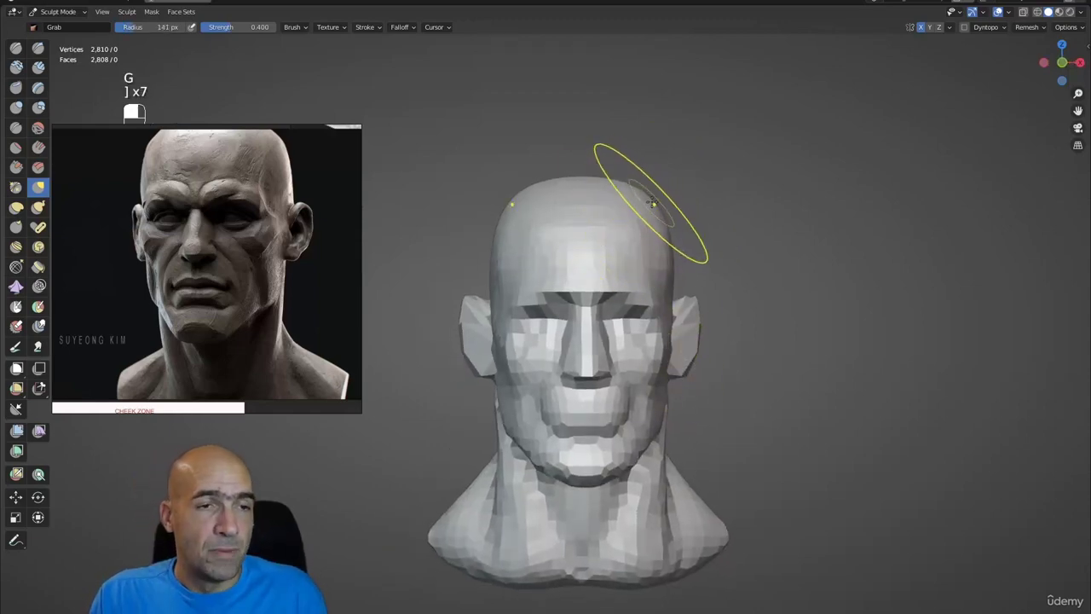
left_click_drag(651, 203, 653, 211)
key("ctrl+z")
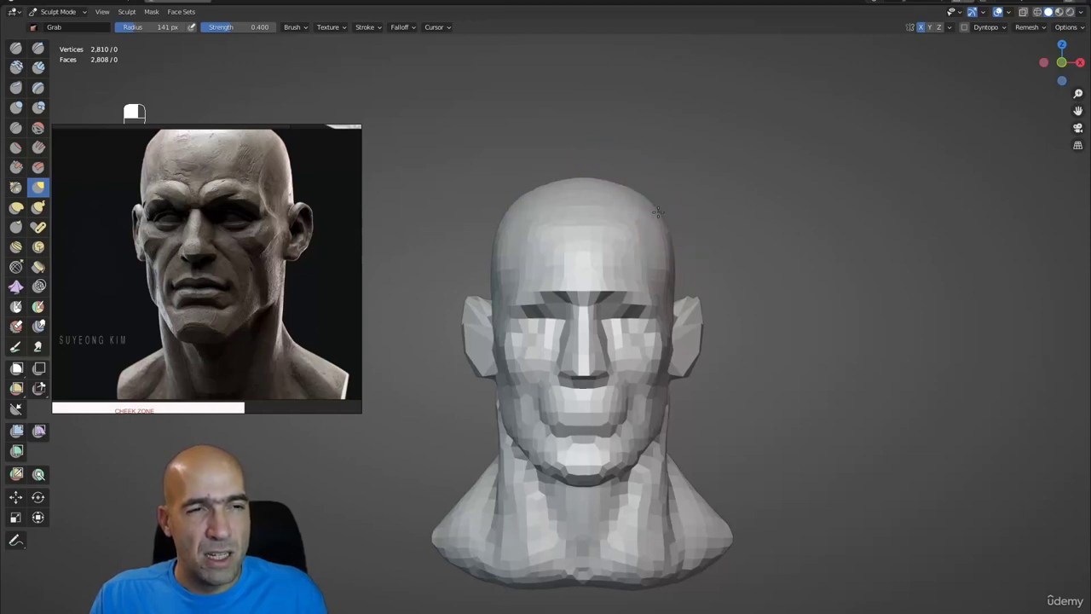
left_click_drag(678, 211, 680, 214, "alt")
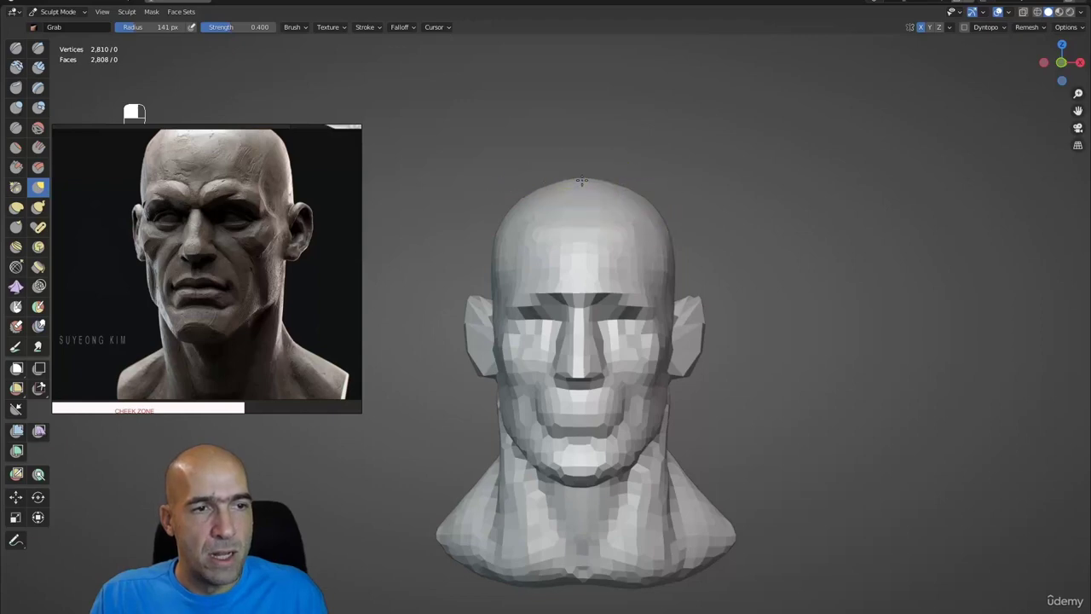
mouse_move(583, 176)
left_mouse_down("alt")
mouse_move(587, 190)
mouse_move(644, 180)
mouse_move(648, 205)
mouse_move(709, 220)
mouse_move(656, 218)
mouse_move(701, 214)
mouse_move(681, 239)
left_mouse_up("alt")
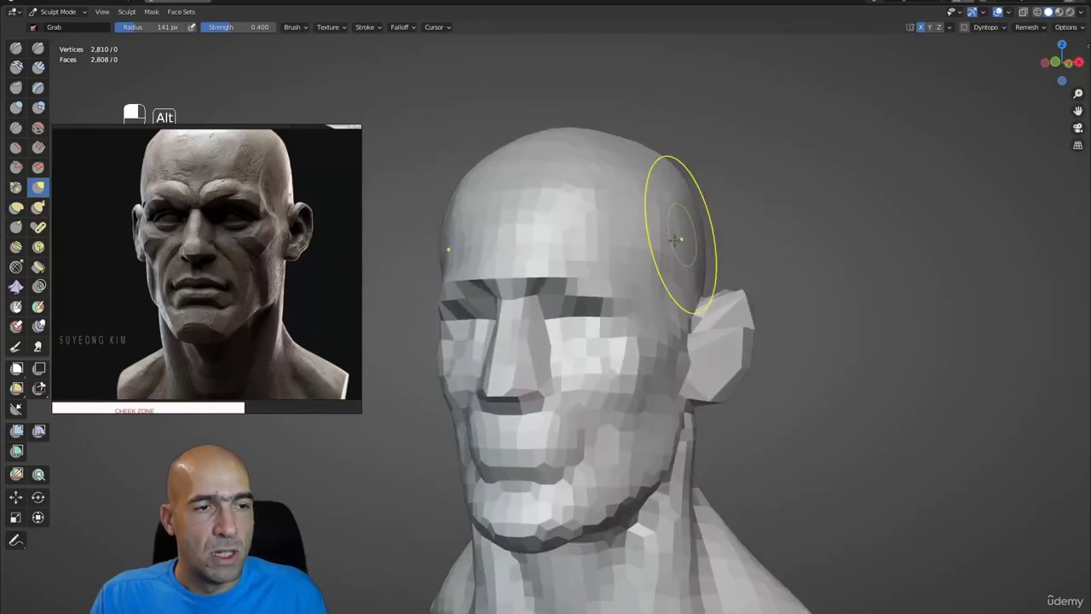
Step: Reduce the voxel size and voxel remesh the head at a much finer resolution
mouse_move(622, 324)
left_mouse_down("alt+shift")
mouse_move(643, 268)
mouse_move(648, 277)
left_mouse_up("alt+shift")
key("shift+r")
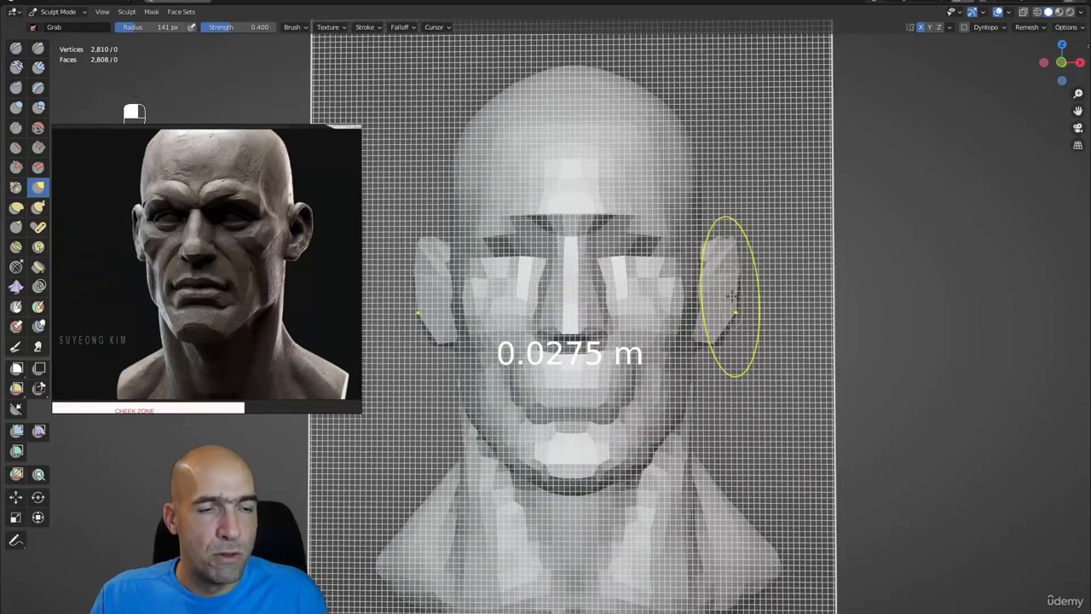
left_click(727, 293)
left_click_drag(723, 292, 714, 286, "alt")
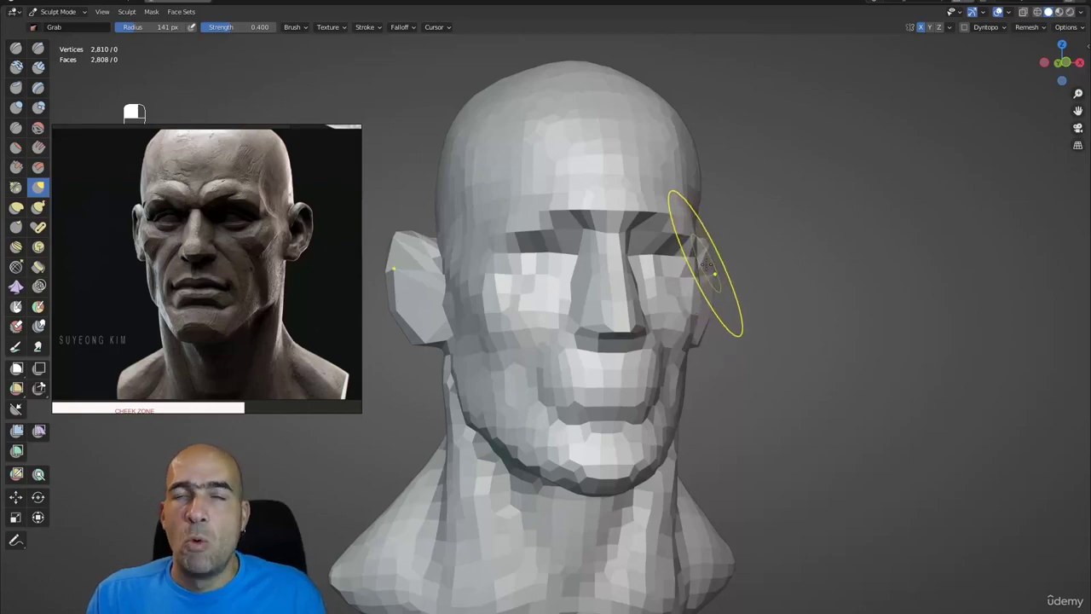
mouse_move(696, 281)
left_mouse_down("alt")
mouse_move(705, 294)
mouse_move(684, 299)
left_mouse_up("alt")
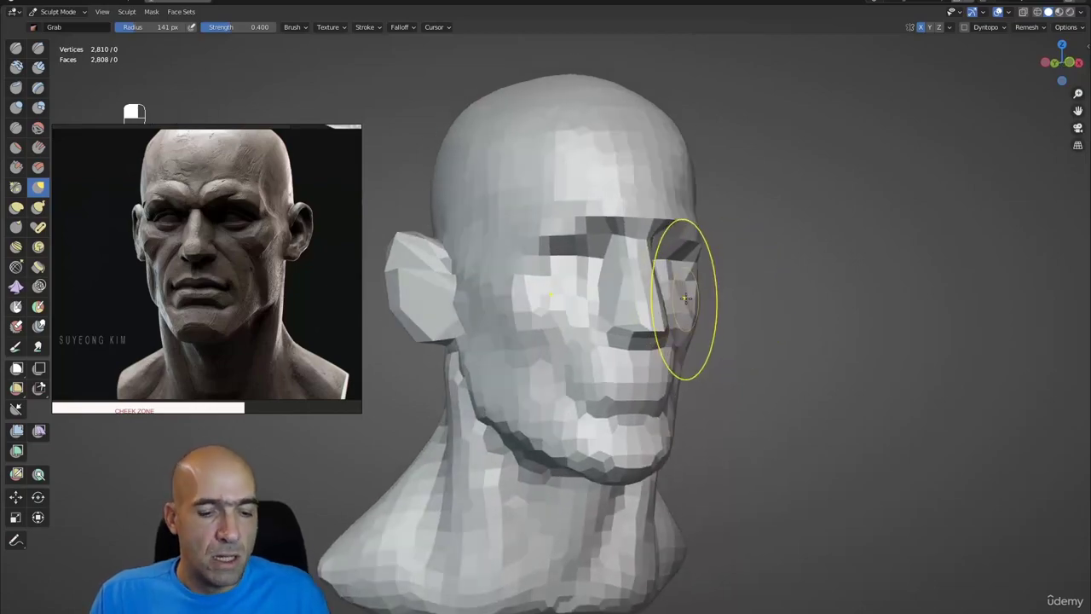
key("shift+r")
left_click(699, 307)
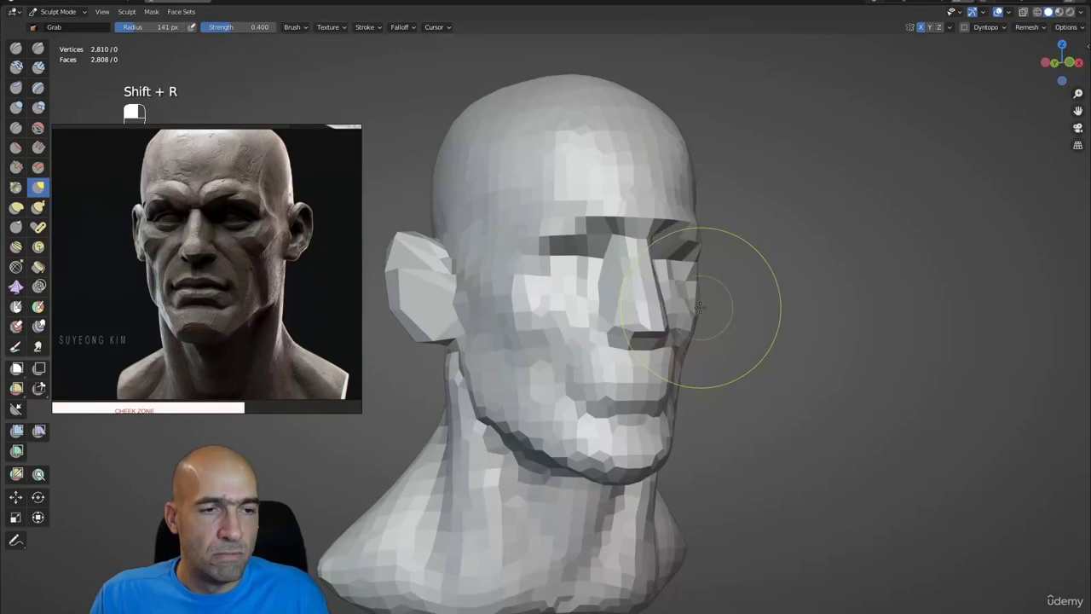
key("ctrl+r")
left_click_drag(699, 289, 721, 297, "alt")
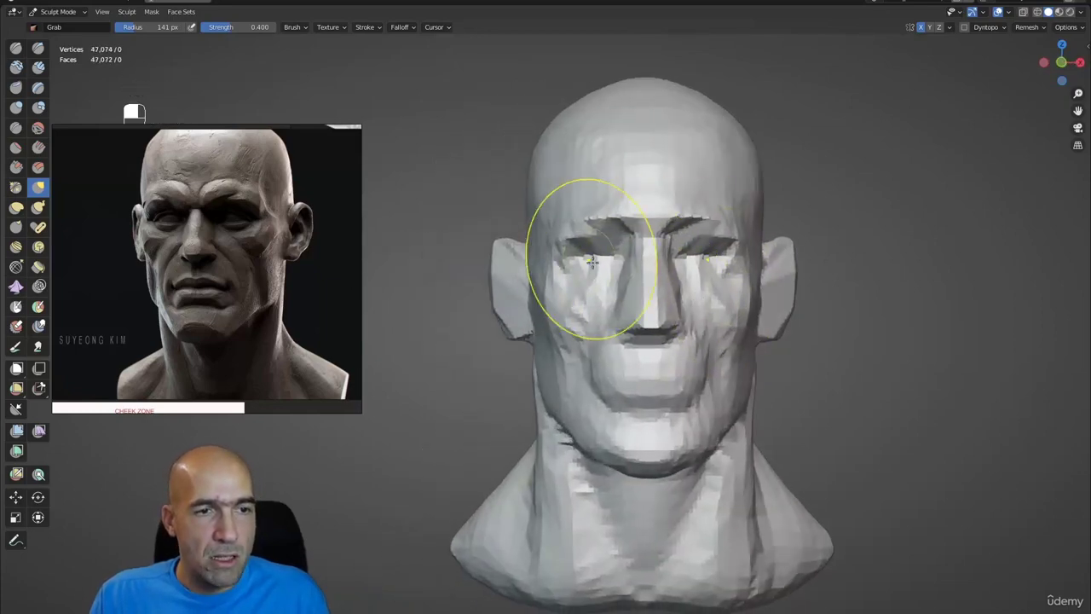
Step: Symmetrize the remeshed head from -X to +X and open the symmetry settings
left_click(689, 287)
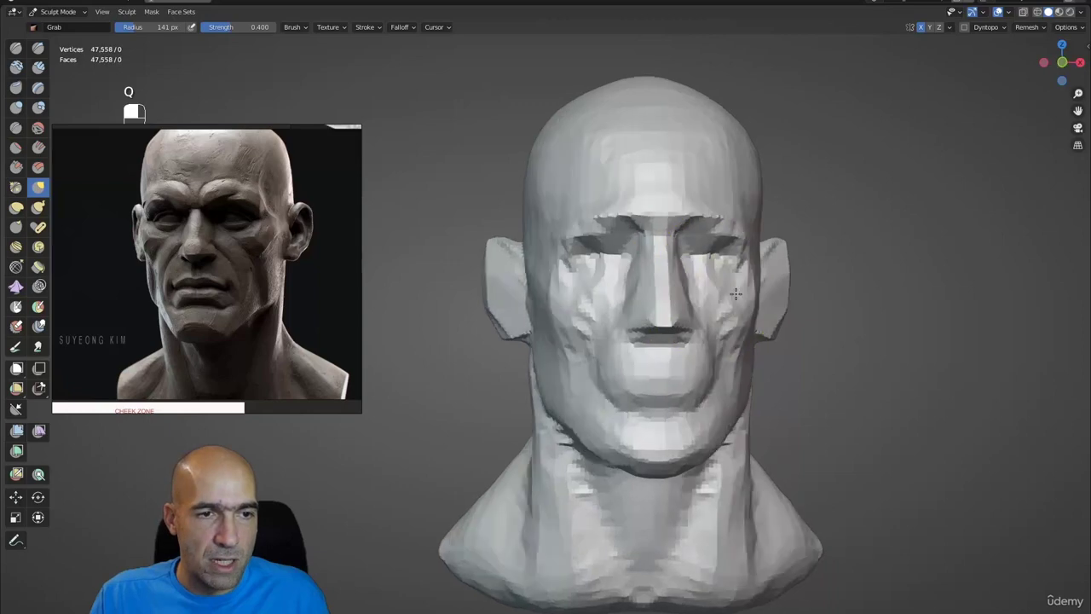
left_click_drag(691, 290, 852, 213, "alt")
left_click(951, 28)
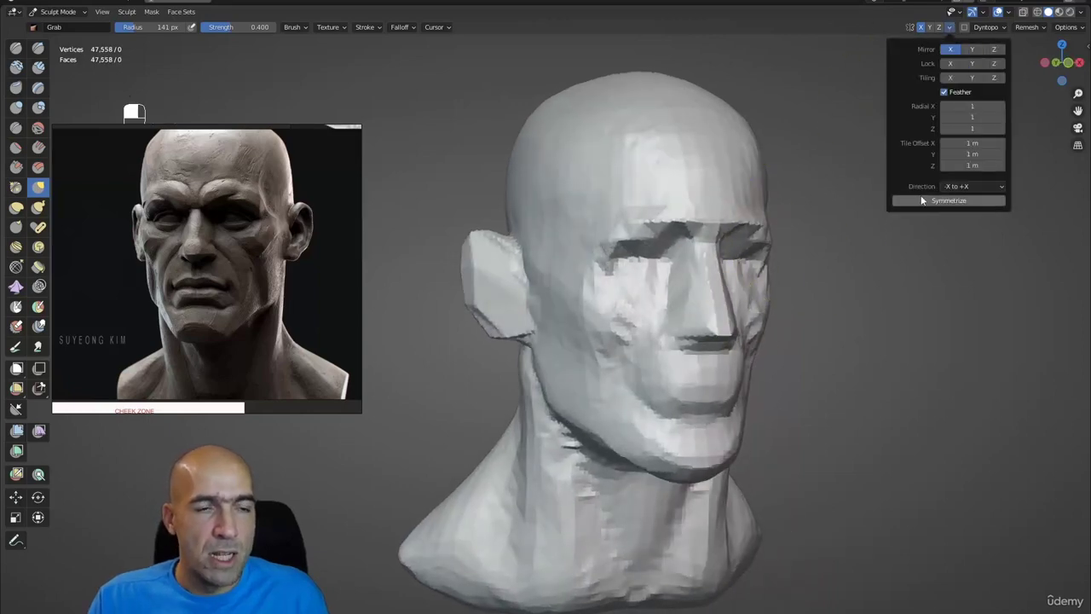
Step: Smooth the faceted surface across the face, skull and neck
left_click_drag(852, 311, 681, 341, "alt")
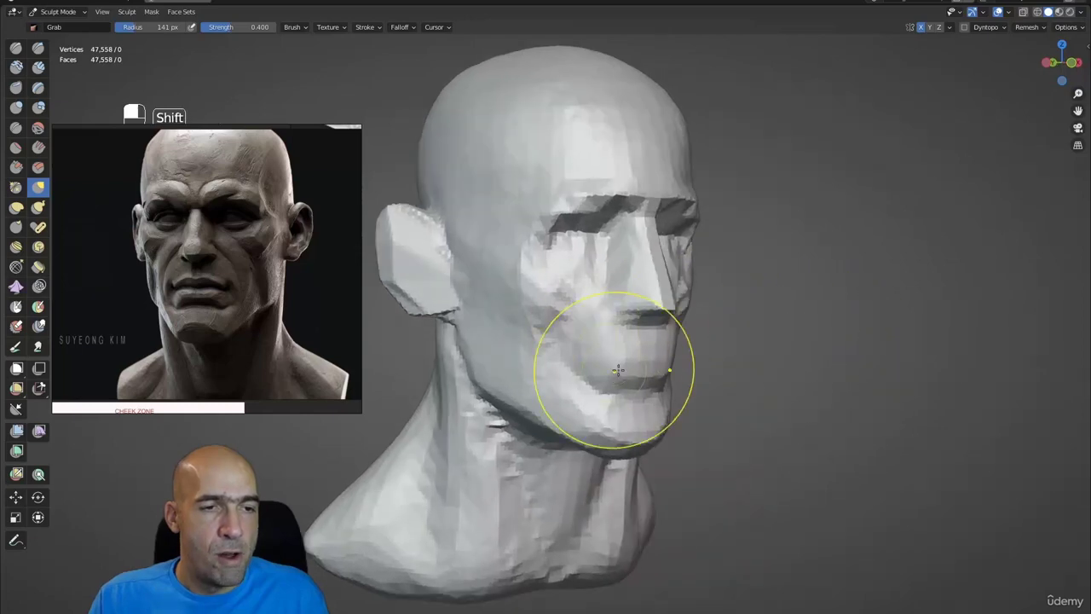
mouse_move(618, 369)
left_mouse_down("shift")
mouse_move(628, 429)
mouse_move(545, 258)
mouse_move(557, 224)
mouse_move(530, 195)
left_mouse_up("shift")
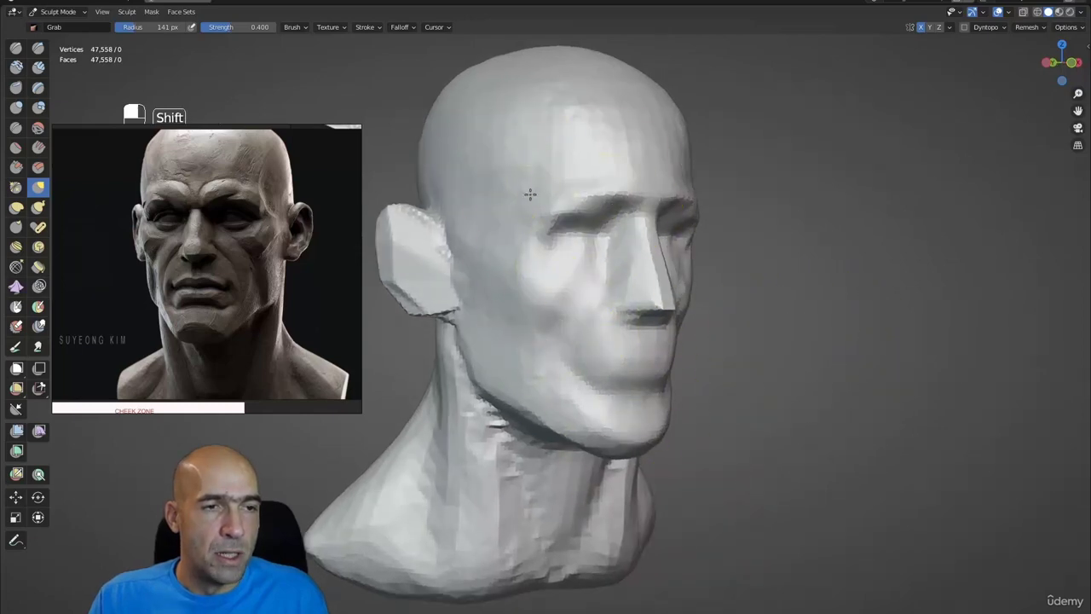
mouse_move(461, 205)
left_mouse_down("shift")
mouse_move(395, 231)
mouse_move(574, 458)
mouse_move(584, 567)
mouse_move(457, 406)
mouse_move(432, 477)
mouse_move(361, 509)
mouse_move(583, 410)
mouse_move(633, 239)
mouse_move(503, 244)
mouse_move(620, 295)
left_mouse_up("shift")
Step: Carve the planes under the cheekbone and down the cheek with the Draw Sharp brush at a 57 px radius
key("1")
key("bracketleft")
key("bracketleft")
key("bracketleft")
key("bracketleft")
key("bracketleft")
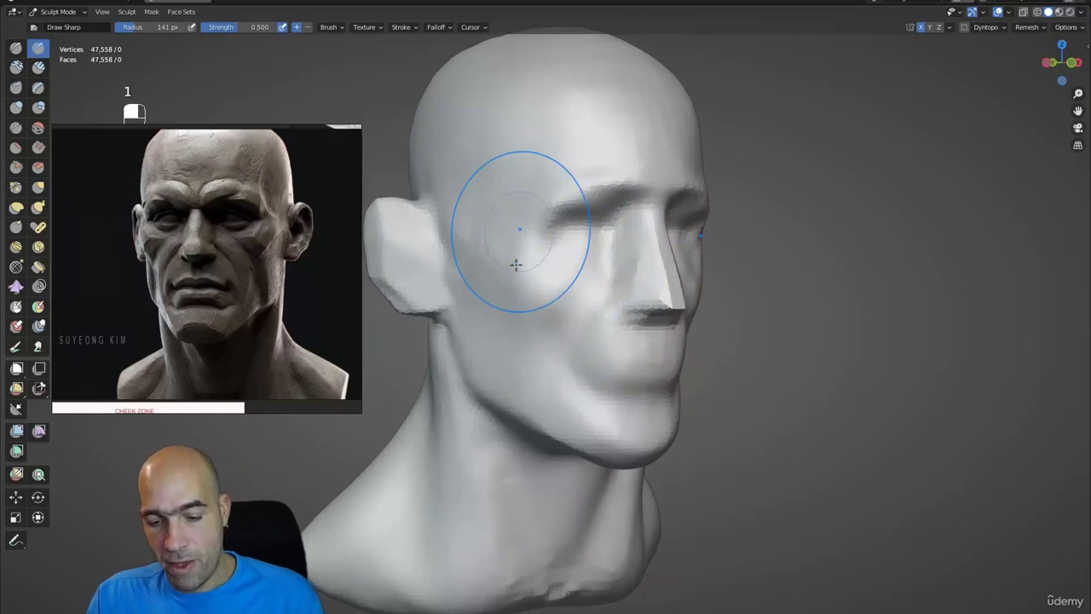
key("bracketleft")
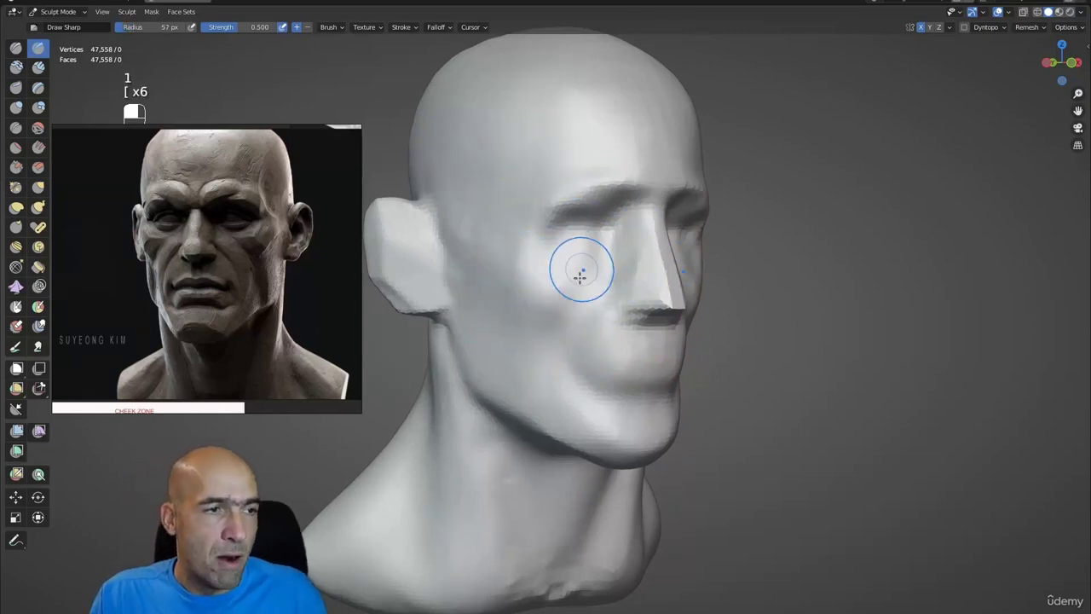
key("ctrl")
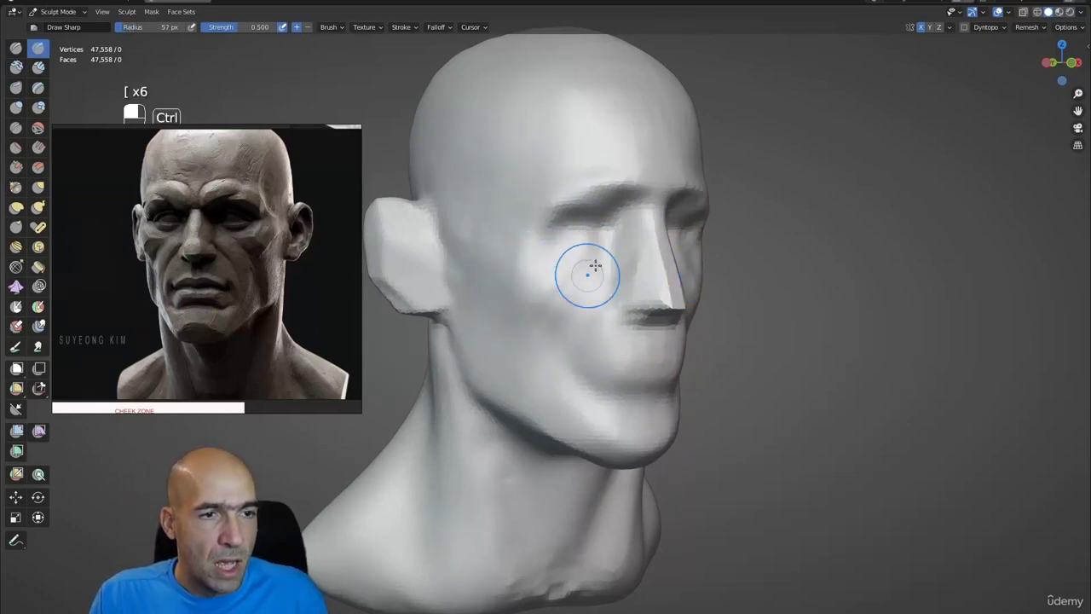
mouse_move(552, 305)
left_mouse_down("ctrl")
mouse_move(538, 356)
mouse_move(514, 278)
mouse_move(516, 305)
left_mouse_up("ctrl")
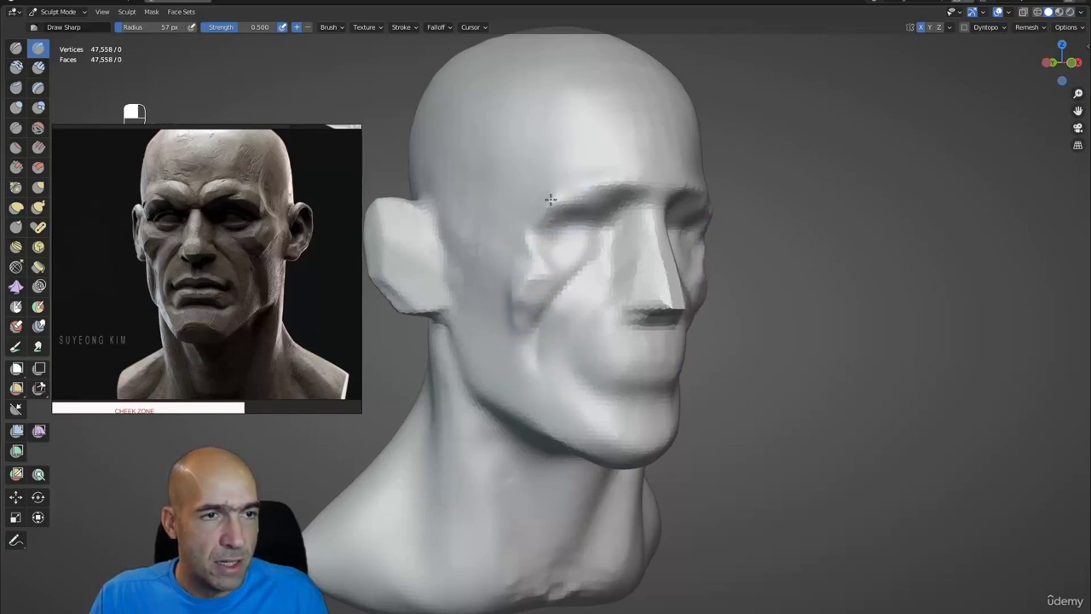
Step: Sharpen the upper cheekbone plane and its edge up to the outer eye socket with Draw Sharp
key("alt")
middle_click_drag(648, 220, 579, 228, "alt")
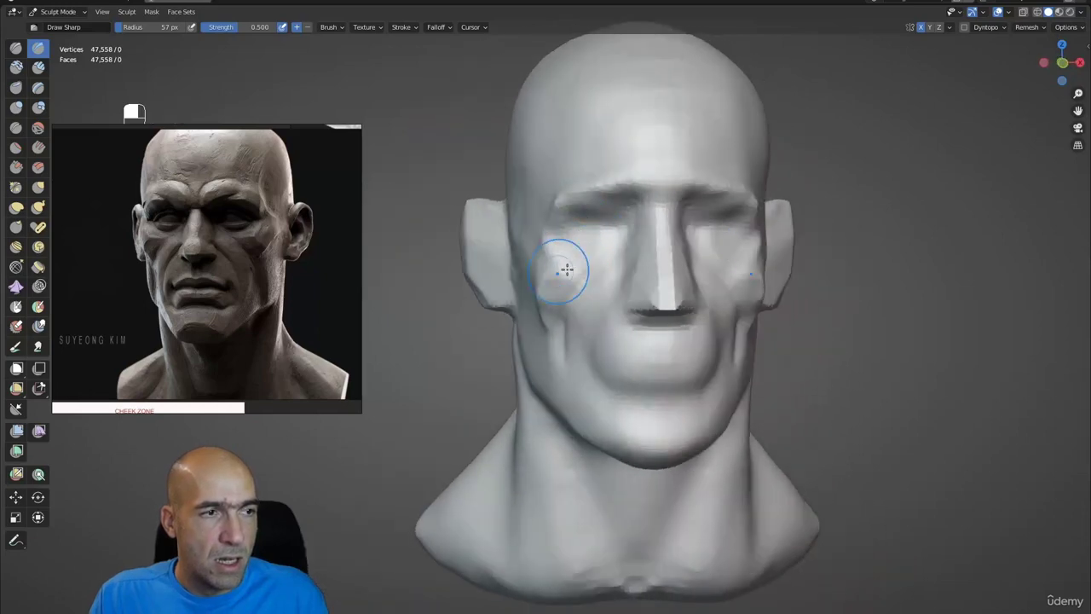
mouse_move(567, 269)
middle_mouse_down("alt")
mouse_move(565, 255)
mouse_move(586, 266)
middle_mouse_up("alt")
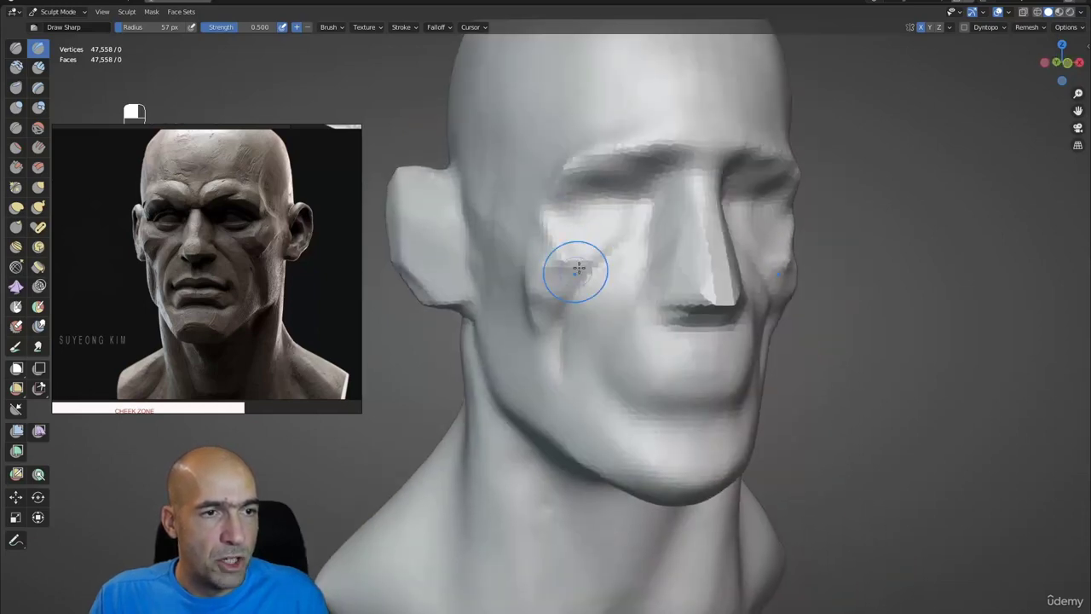
mouse_move(536, 244)
left_mouse_down()
mouse_move(585, 170)
mouse_move(563, 202)
left_mouse_up()
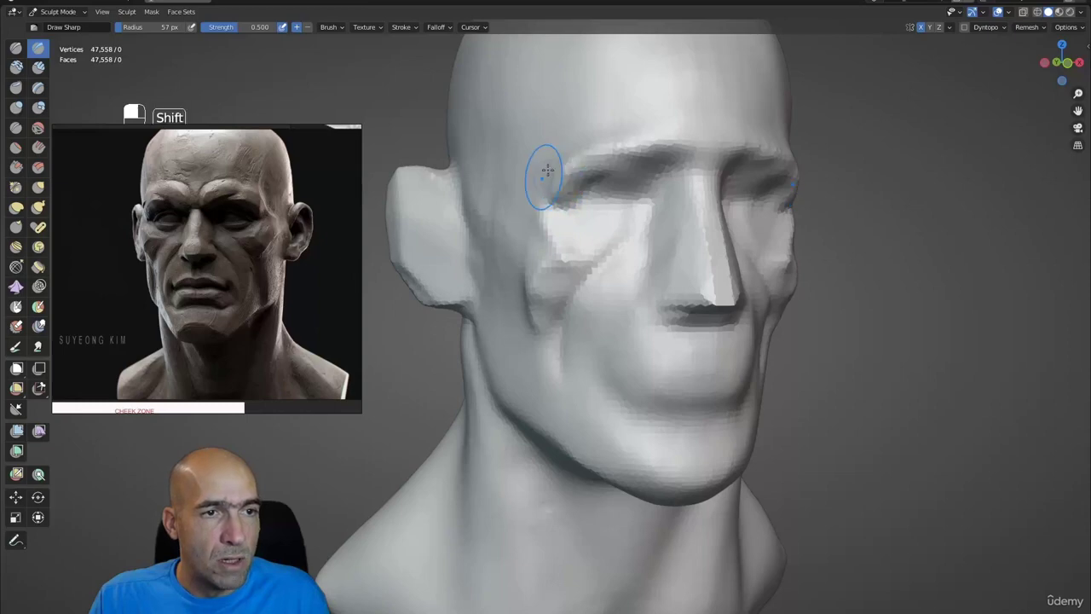
middle_click_drag(579, 127, 549, 138, "alt")
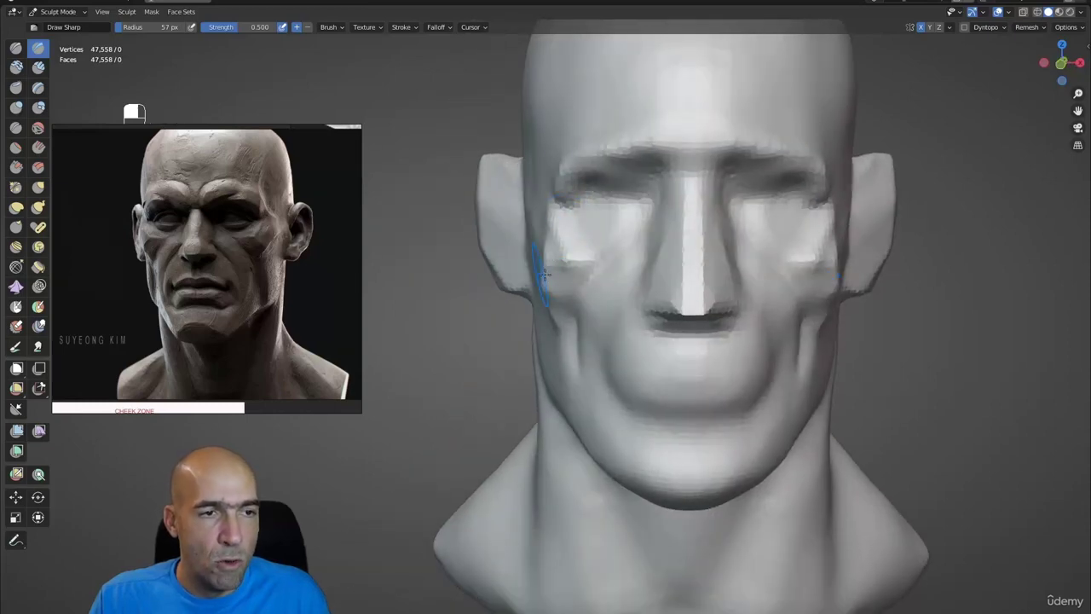
Step: Adjust the cheekbone shape in side and three-quarter view with the Grab brush at an 85 px radius
middle_click_drag(582, 294, 664, 292, "alt")
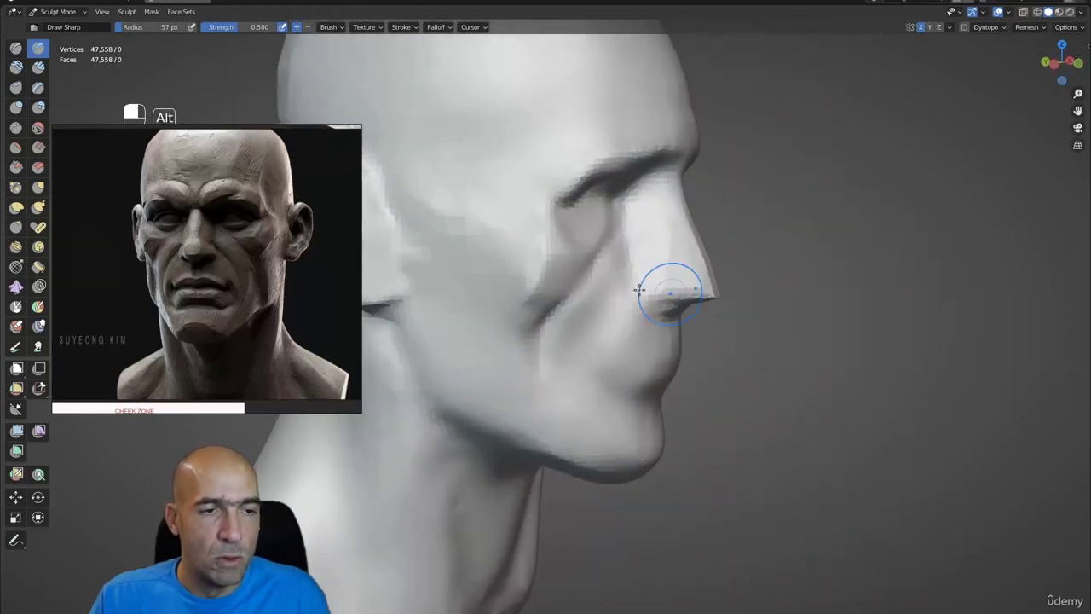
key("bracketright")
key("g")
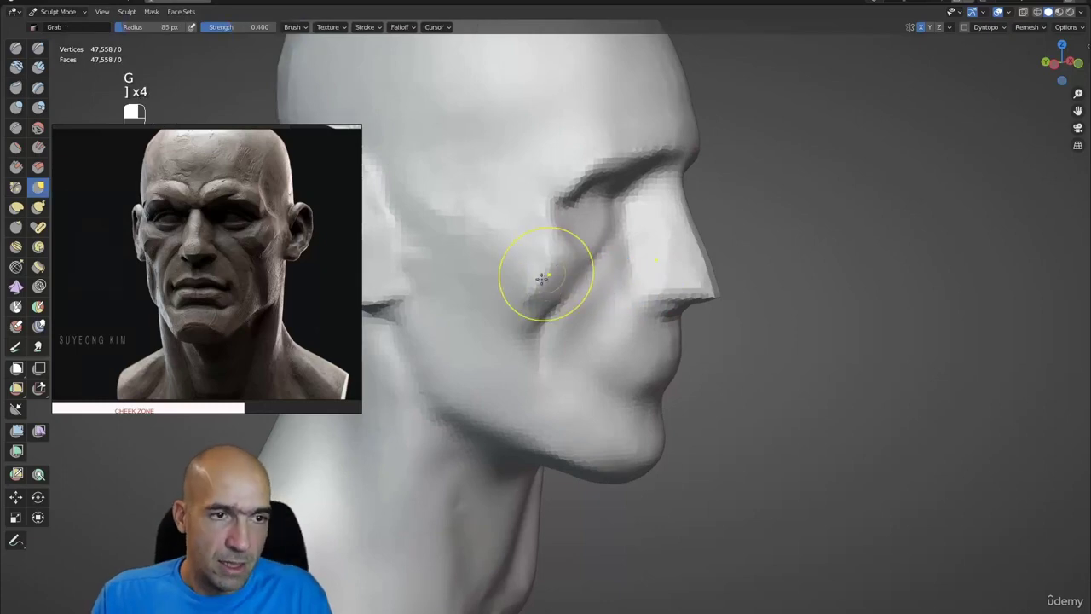
mouse_move(557, 250)
middle_mouse_down("alt")
mouse_move(596, 292)
mouse_move(576, 304)
mouse_move(581, 294)
middle_mouse_up("alt")
Step: Inflate the nose tip and wings, and carve the crease around the wing with Draw Sharp, undoing the last stroke
key("6")
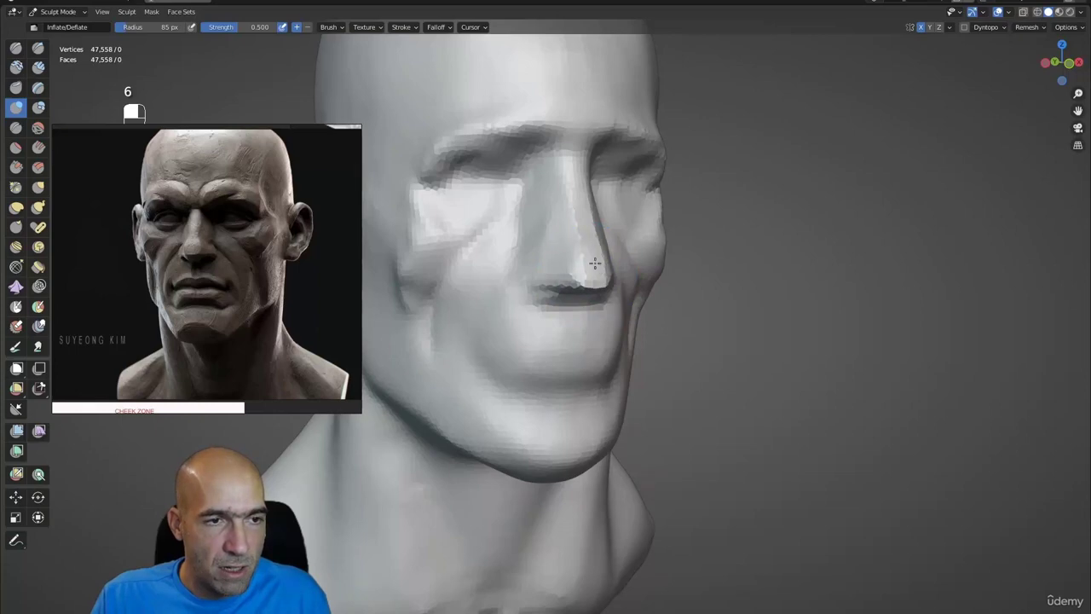
mouse_move(585, 282)
middle_mouse_down("alt")
mouse_move(567, 292)
mouse_move(543, 246)
mouse_move(499, 316)
mouse_move(594, 329)
mouse_move(613, 317)
middle_mouse_up("alt")
key("1")
scroll(567, 281, "up", 5)
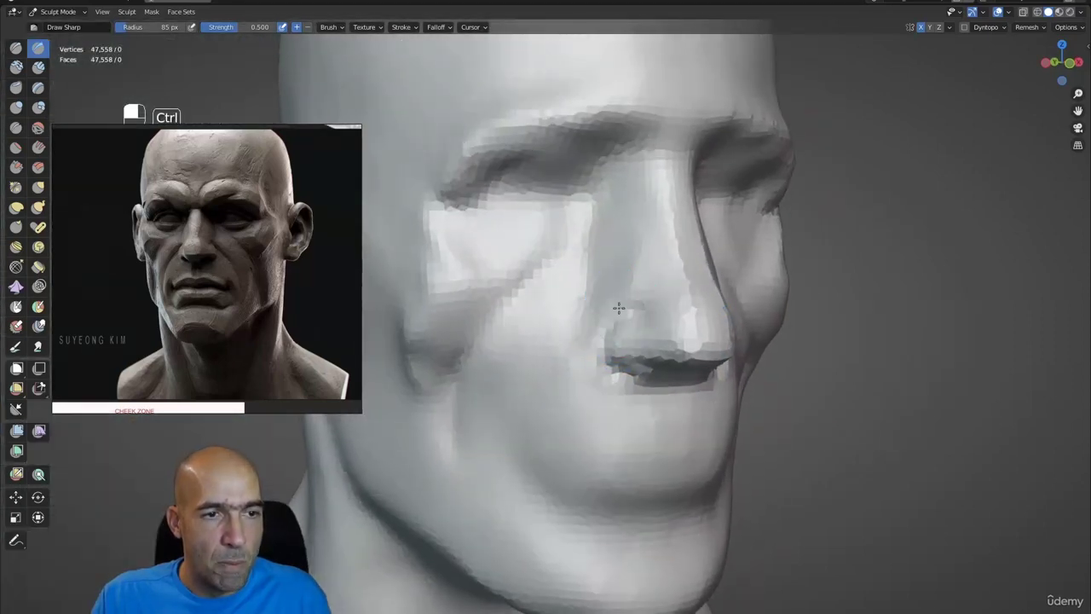
left_click_drag(630, 323, 643, 364, "alt")
key("ctrl+z")
Step: Reshape the underside of the nose from the side with the Grab brush
middle_click_drag(640, 362, 635, 267, "ctrl")
middle_click_drag(702, 305, 628, 275)
key("g")
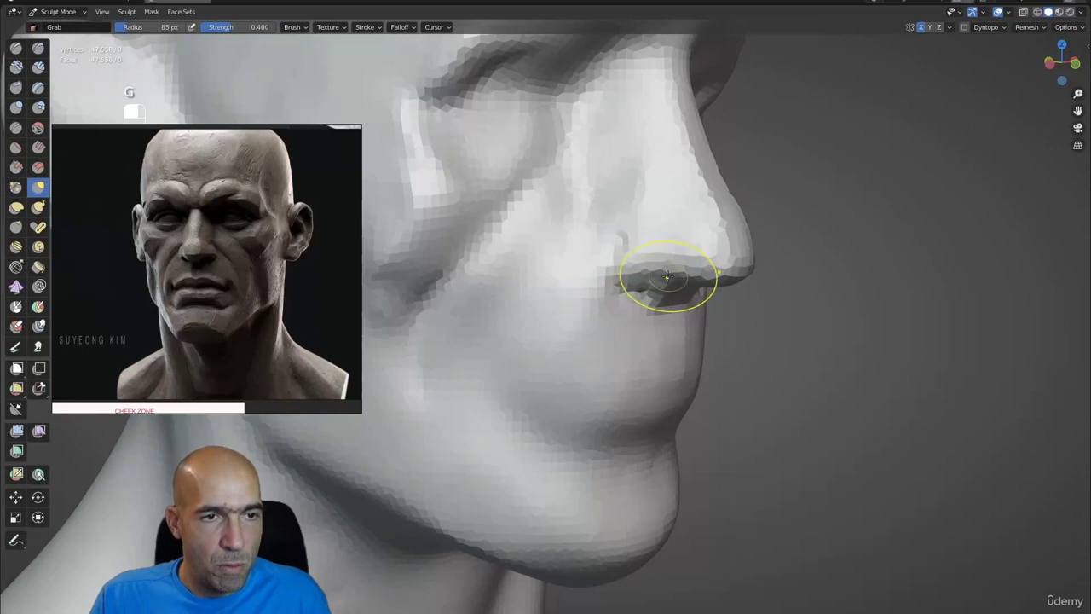
left_click_drag(692, 274, 689, 290)
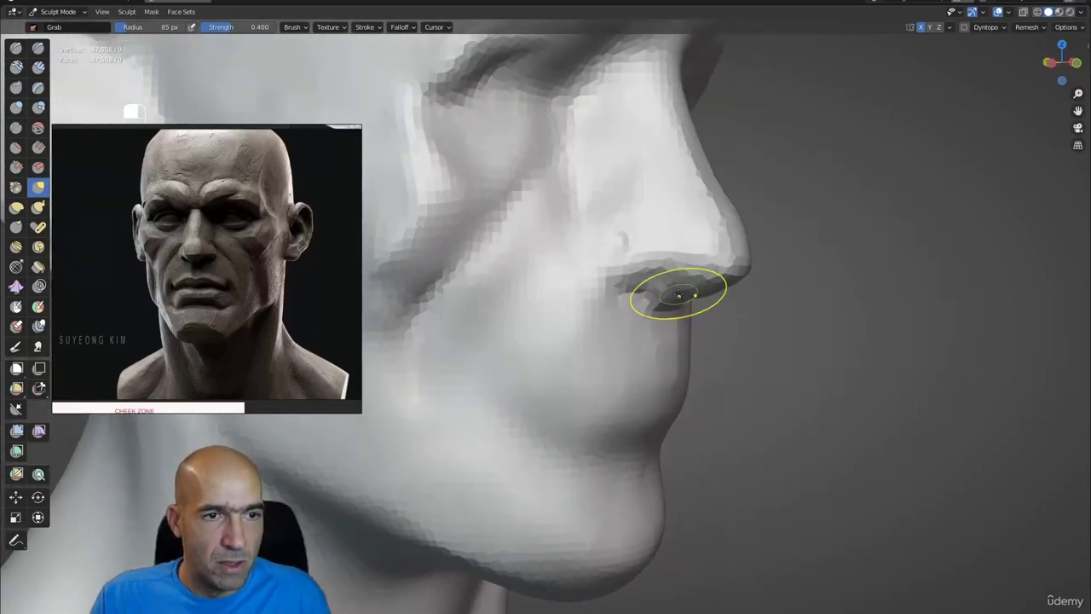
middle_click_drag(688, 305, 682, 308, "alt")
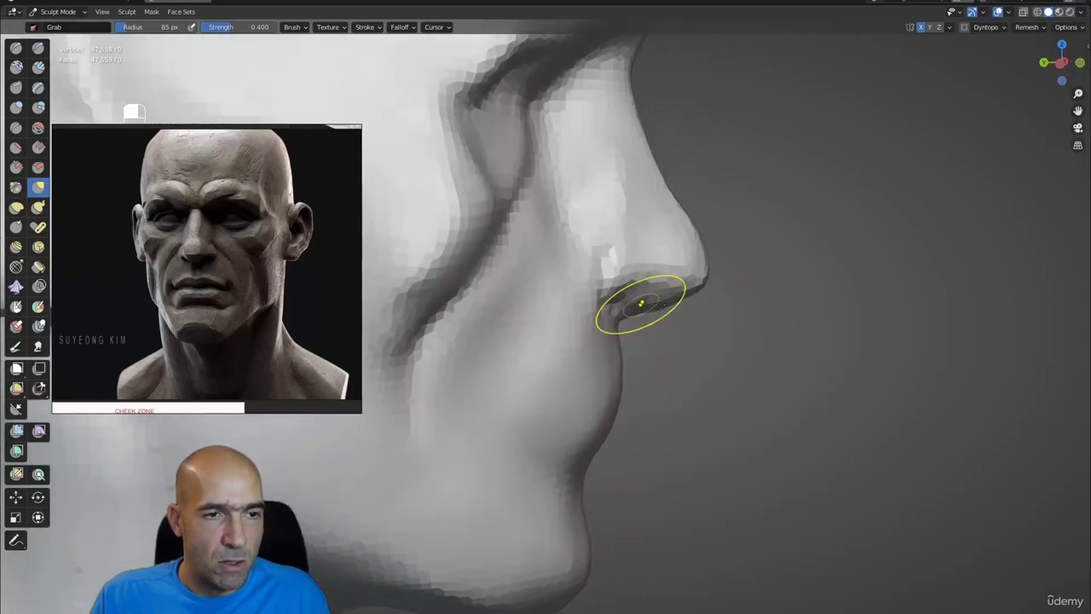
Step: Carve the nostrils into the underside of the nose with Draw Sharp
key("1")
mouse_move(688, 301)
middle_mouse_down()
mouse_move(601, 277)
mouse_move(656, 281)
mouse_move(649, 293)
middle_mouse_up()
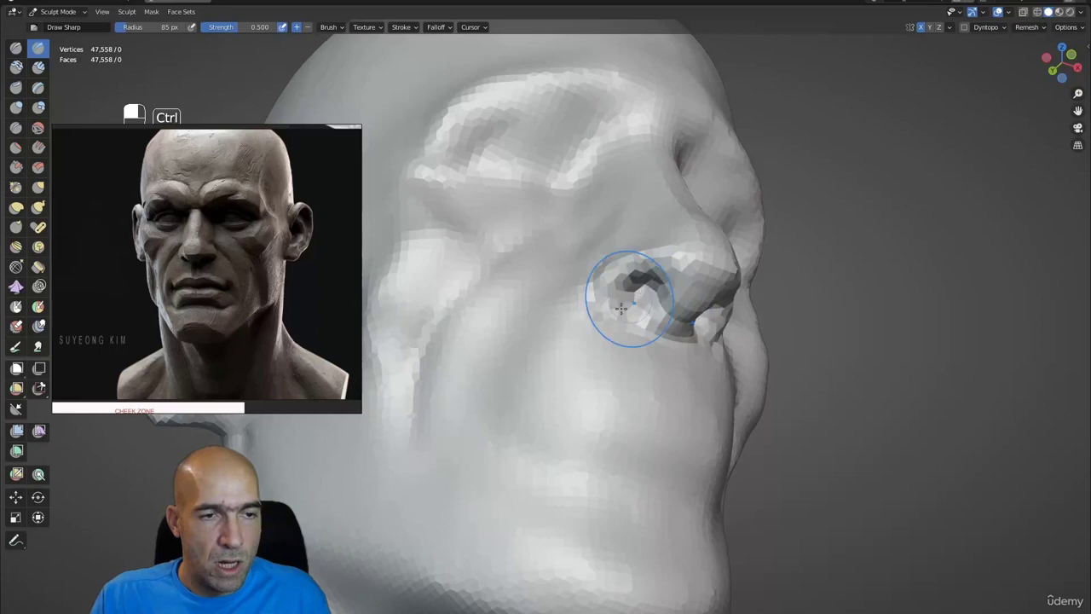
left_click_drag(621, 308, 661, 348, "alt")
left_click_drag(661, 347, 645, 309, "ctrl+alt")
mouse_move(647, 251)
left_mouse_down("alt")
mouse_move(641, 220)
mouse_move(658, 214)
mouse_move(681, 278)
mouse_move(628, 273)
left_mouse_up("alt")
Step: Define the nose wings and their creases against the cheeks with Draw Sharp at an 85 px radius
key("6")
key("1")
key("ctrl")
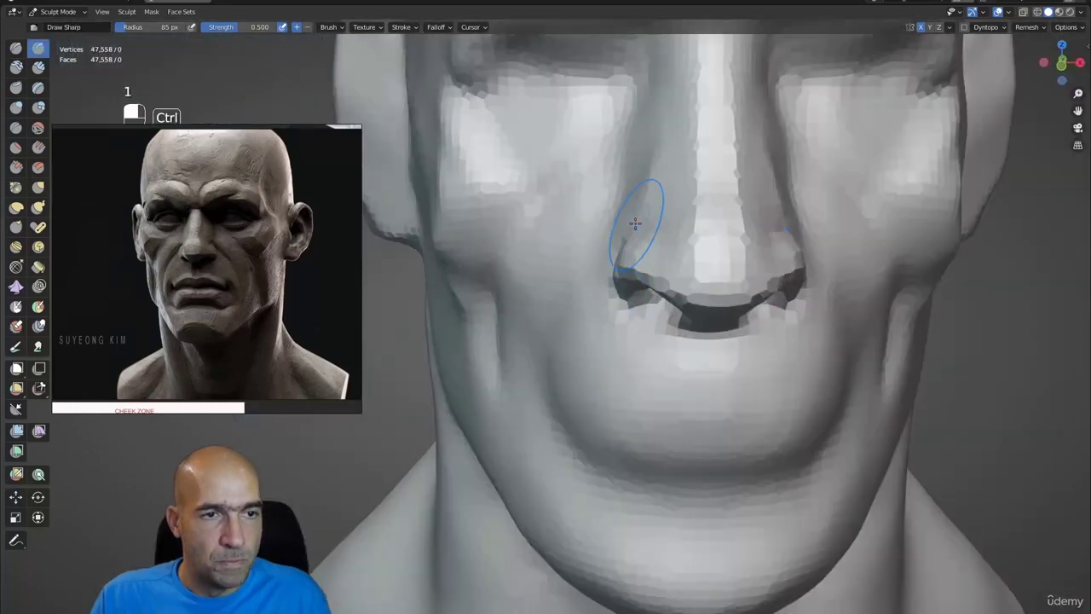
left_click_drag(634, 224, 631, 224, "ctrl+alt")
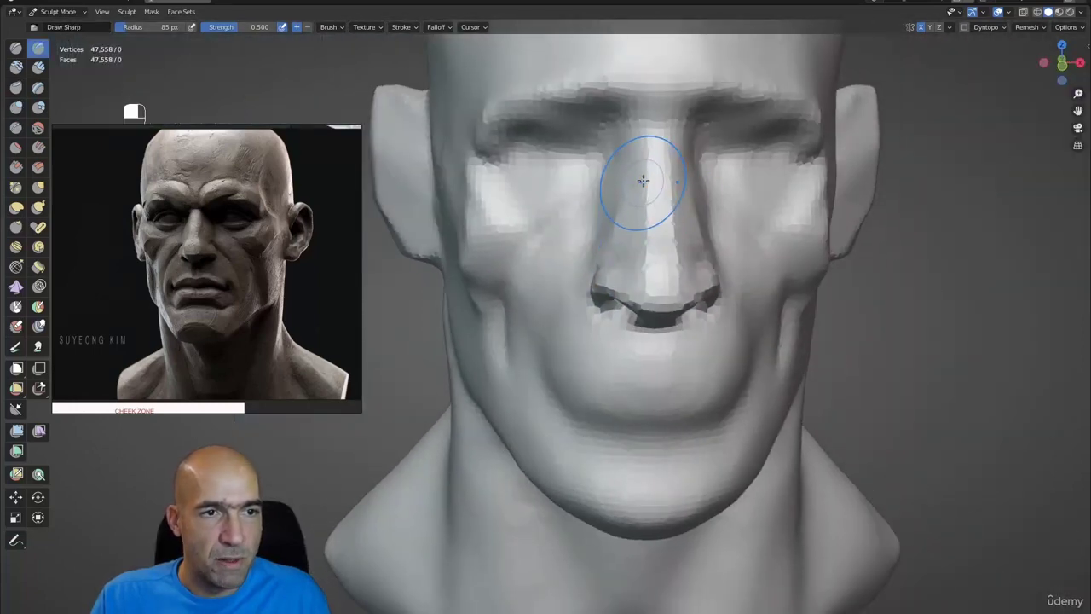
Step: Build up the inner brow ridges above the nose bridge with Clay Strips at a 68 px radius
key("2")
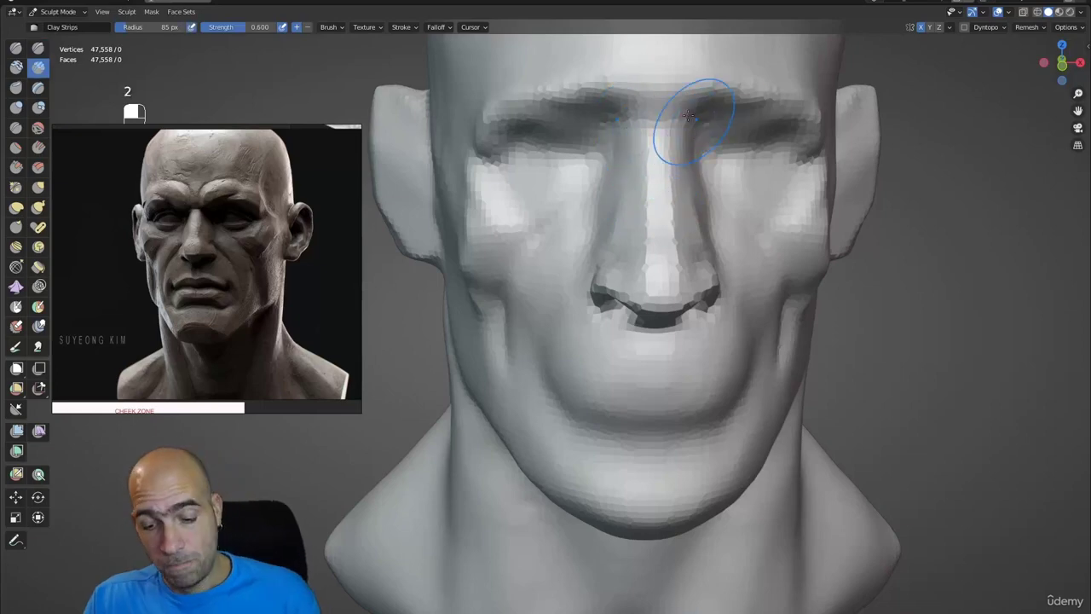
mouse_move(689, 121)
left_mouse_down("ctrl+alt")
mouse_move(689, 136)
mouse_move(685, 129)
mouse_move(650, 161)
mouse_move(670, 134)
mouse_move(697, 133)
mouse_move(657, 143)
mouse_move(666, 138)
left_mouse_up("ctrl+alt")
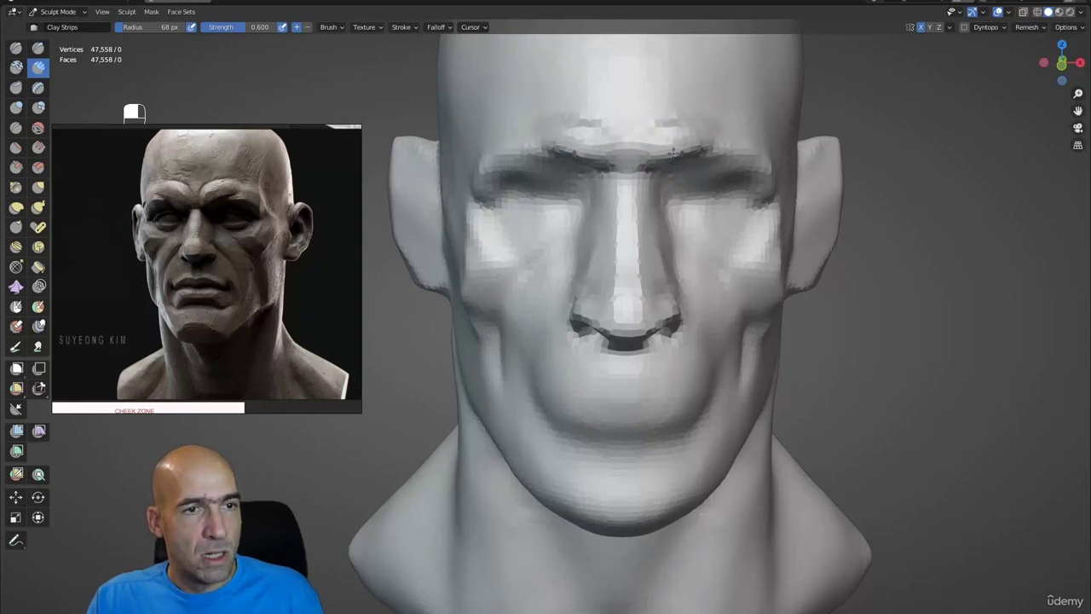
left_click_drag(723, 138, 701, 154, "alt")
Step: Sharpen the brow's lower edge above the eye sockets with Draw Sharp, undoing one stroke and reworking the outer end
key("1")
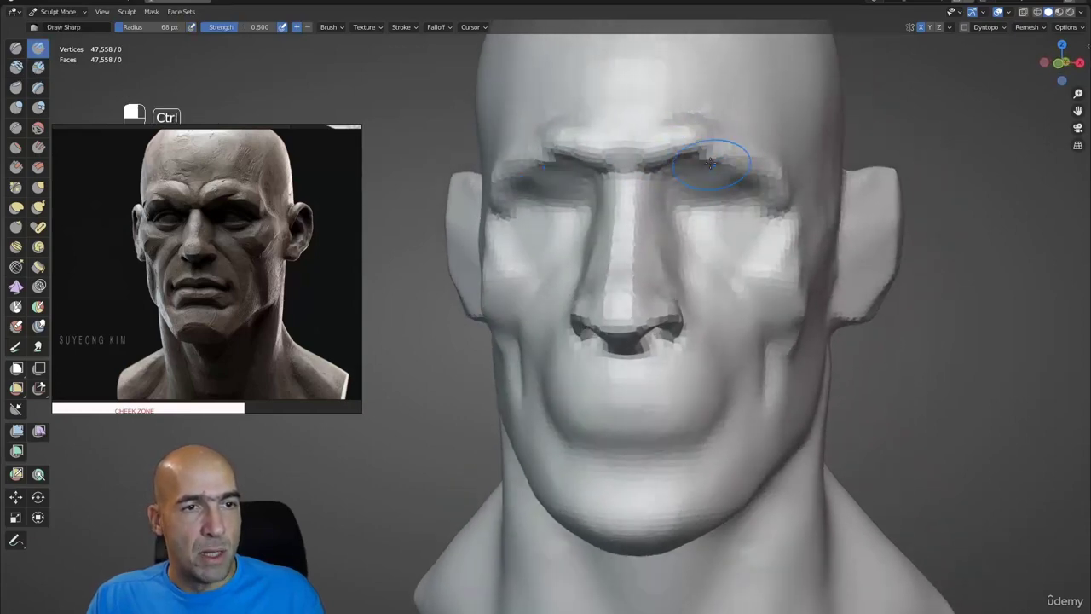
key("ctrl+z")
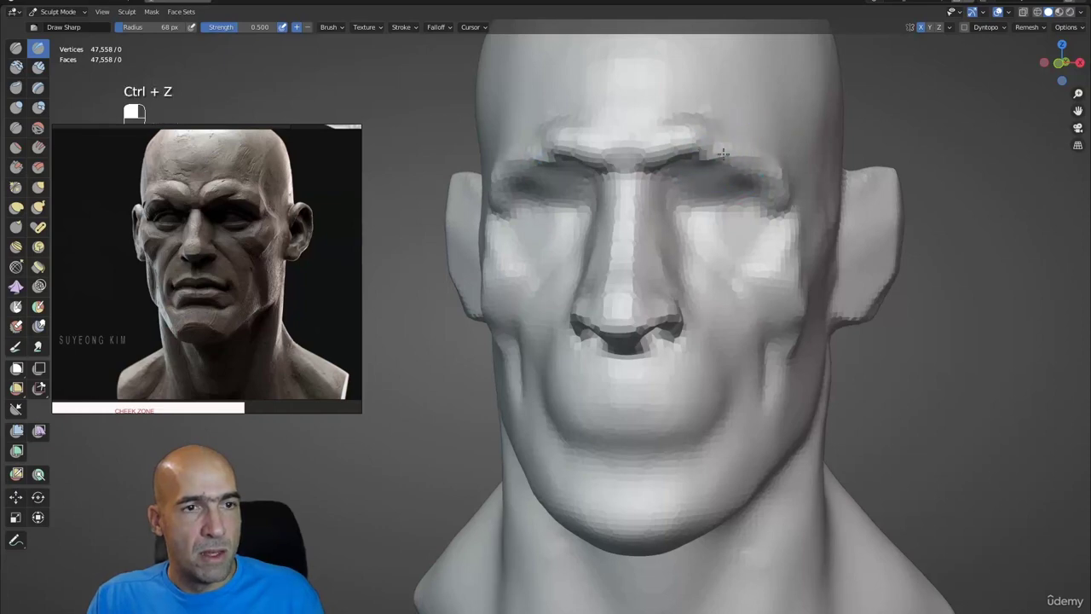
key("shift")
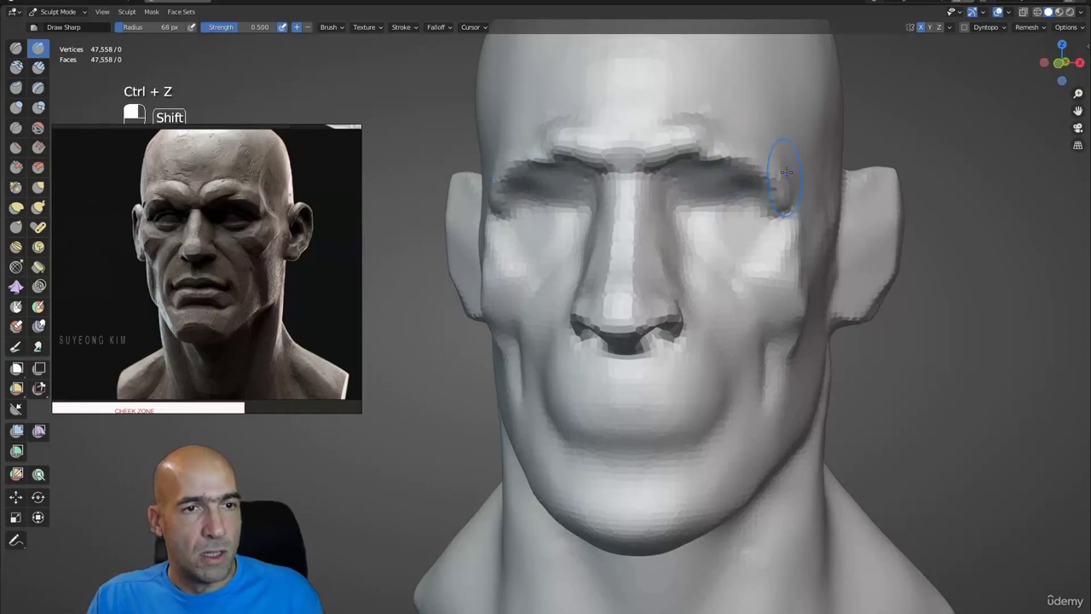
left_click_drag(769, 160, 774, 165, "alt")
Step: Reshape the outer brow corners with Grab, and adjust the brow and forehead profile from the side at a 102 px radius
key("g")
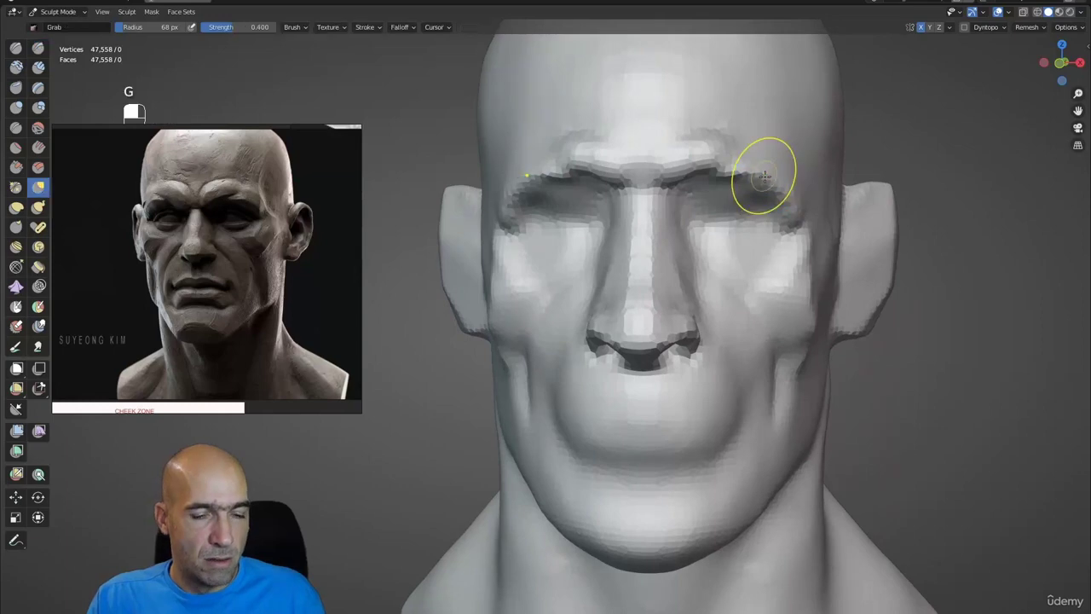
mouse_move(767, 205)
left_mouse_down("alt")
mouse_move(767, 219)
mouse_move(842, 229)
mouse_move(786, 227)
left_mouse_up("alt")
scroll(842, 228, "down", 3)
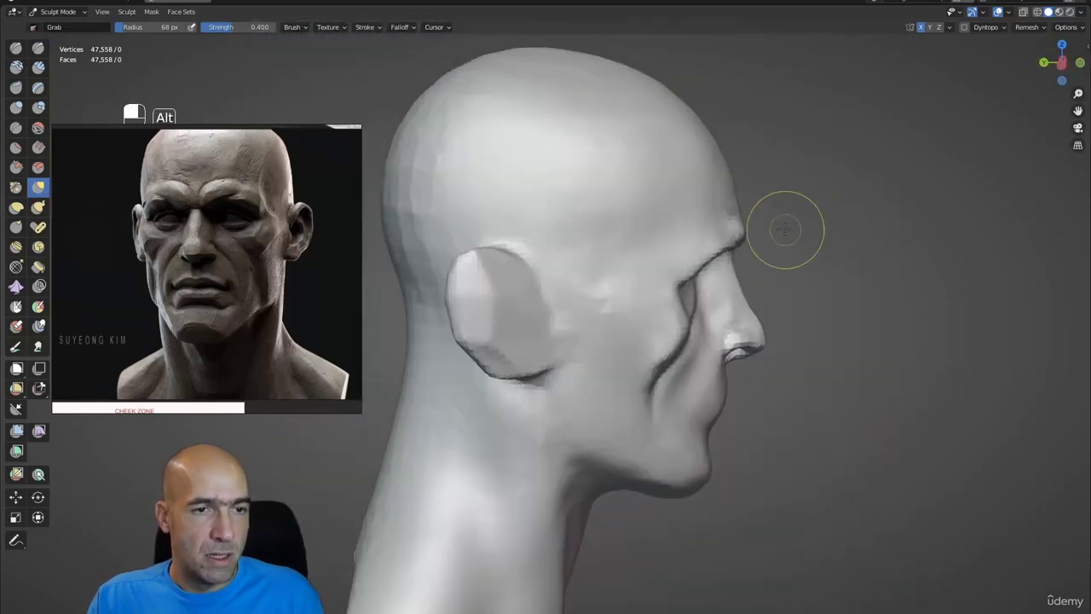
key("g")
key("bracketright")
key("bracketright")
key("bracketright")
key("bracketright")
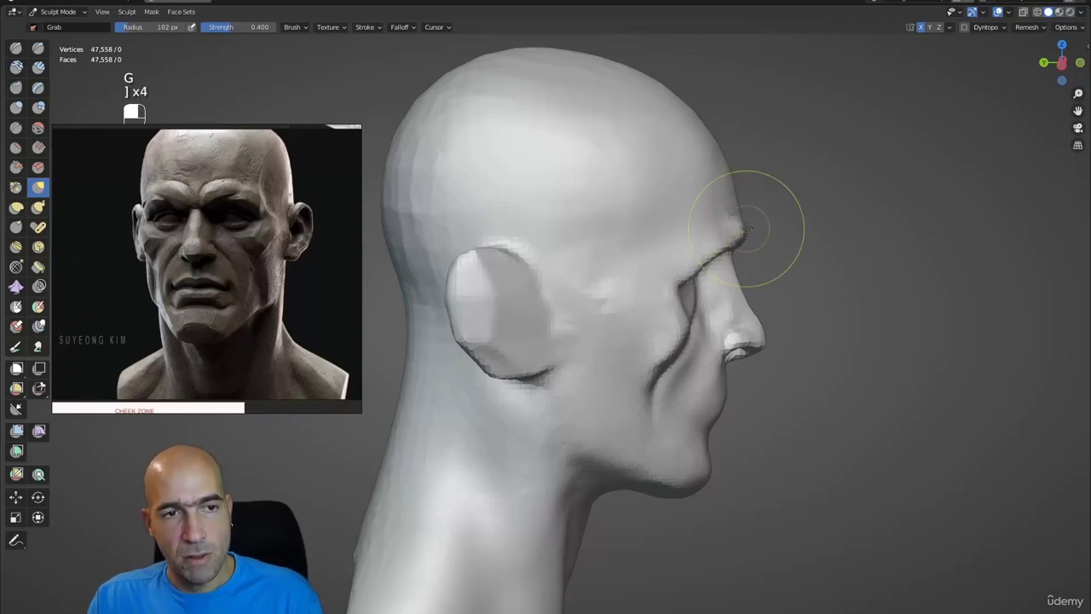
left_click_drag(730, 207, 735, 178, "alt")
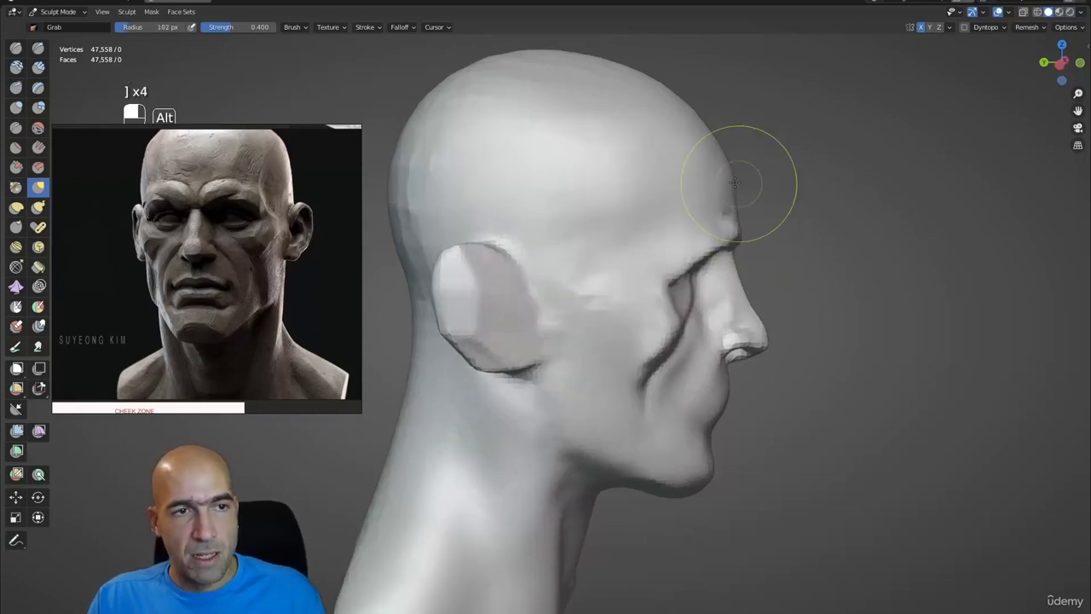
Step: Smooth the side and back of the skull and check the whole profile down to the neck
scroll(716, 180, "down", 2)
left_click_drag(500, 156, 623, 156, "shift")
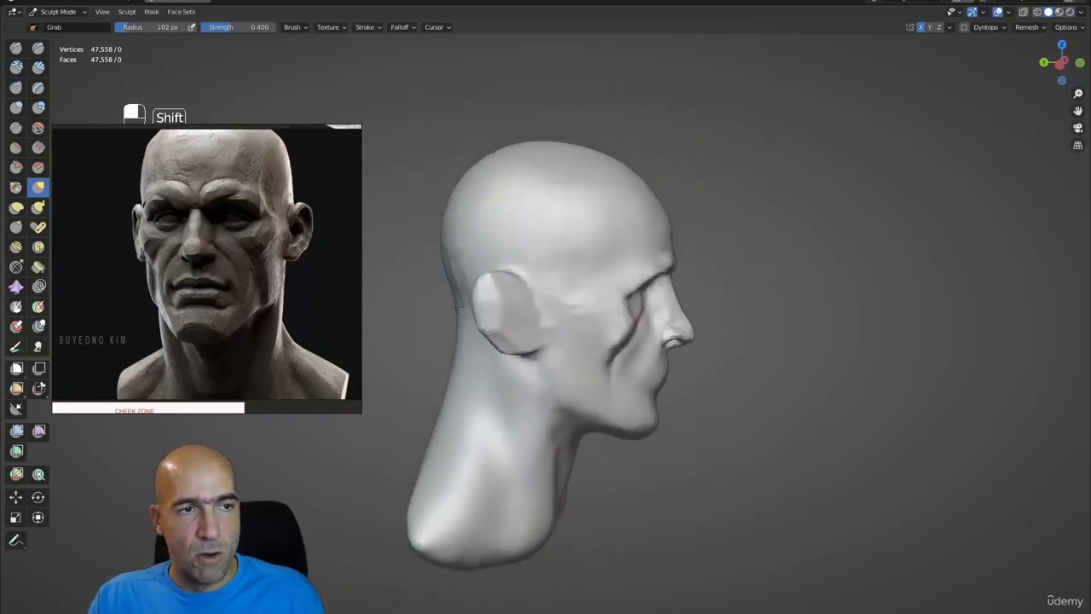
key("shift+alt")
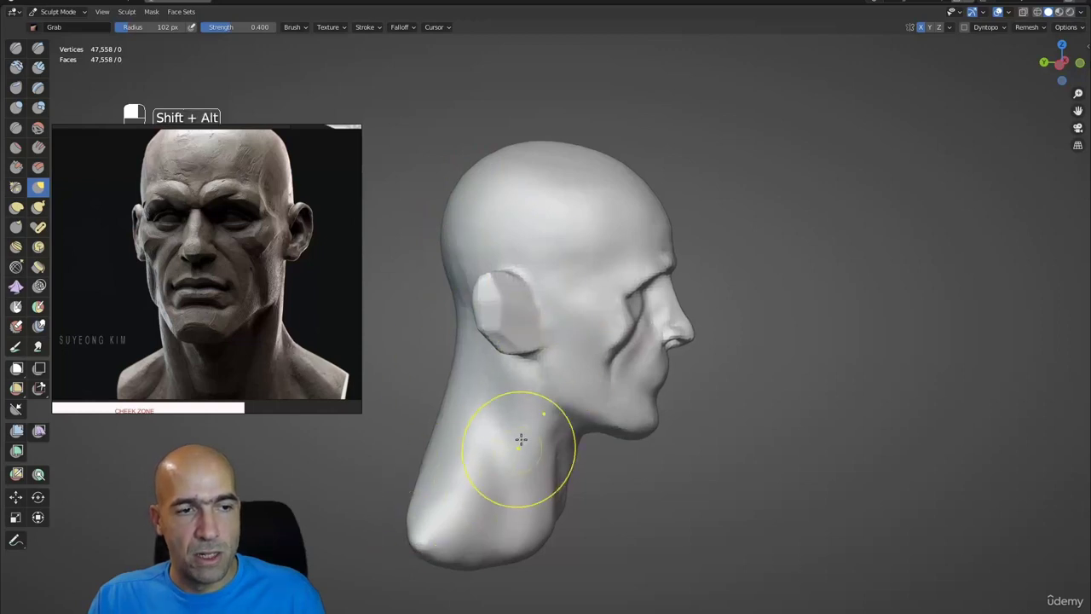
left_click_drag(520, 439, 533, 382, "alt")
scroll(537, 358, "up", 3)
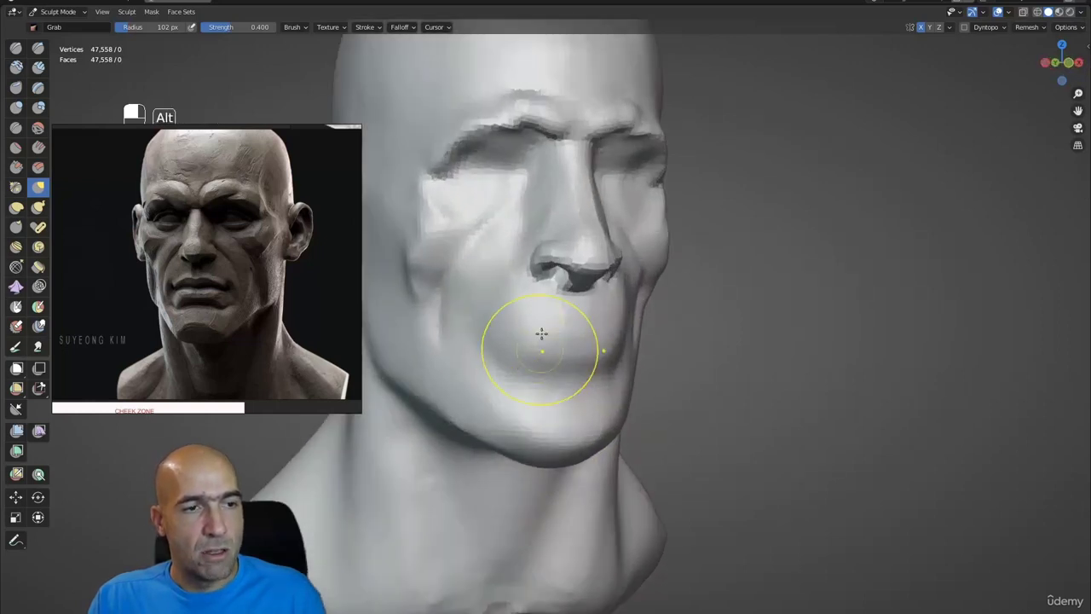
Step: Adjust the base of the nose wing and the nostril edge with Grab at a 72 px radius
mouse_move(553, 304)
left_mouse_down("alt")
mouse_move(507, 343)
mouse_move(554, 278)
left_mouse_up("alt")
key("g")
key("bracketleft")
key("bracketleft")
key("bracketleft")
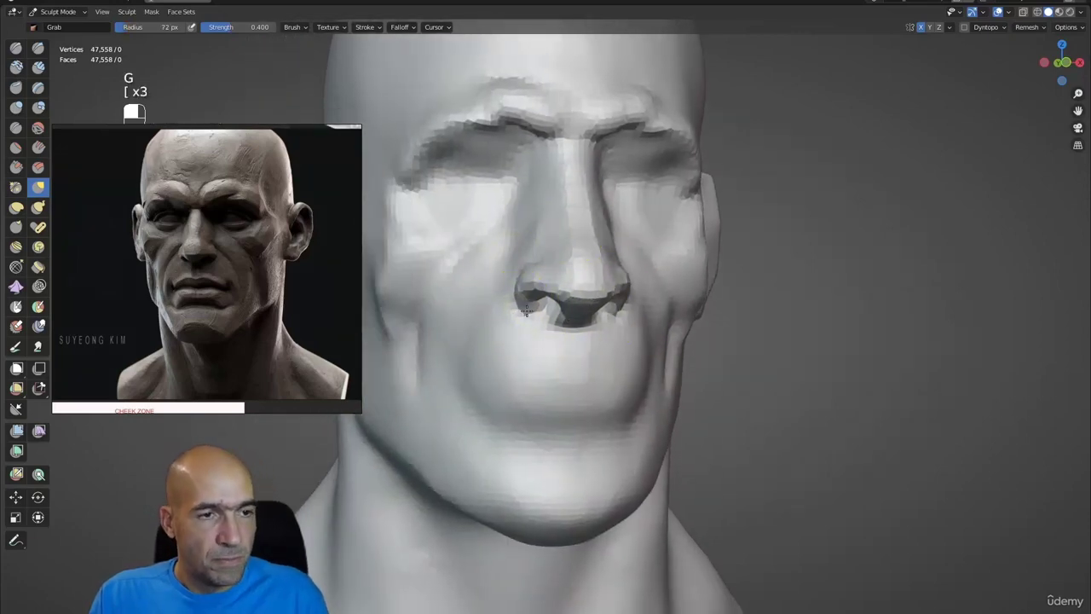
middle_click_drag(530, 295, 559, 321)
scroll(560, 322, "up", 4)
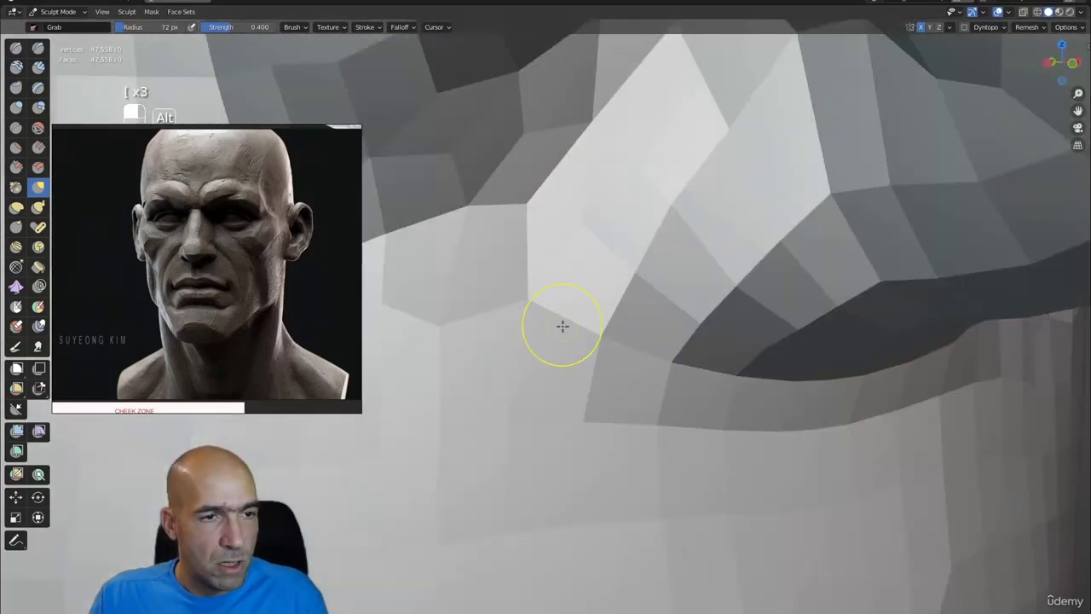
scroll(566, 334, "down", 3)
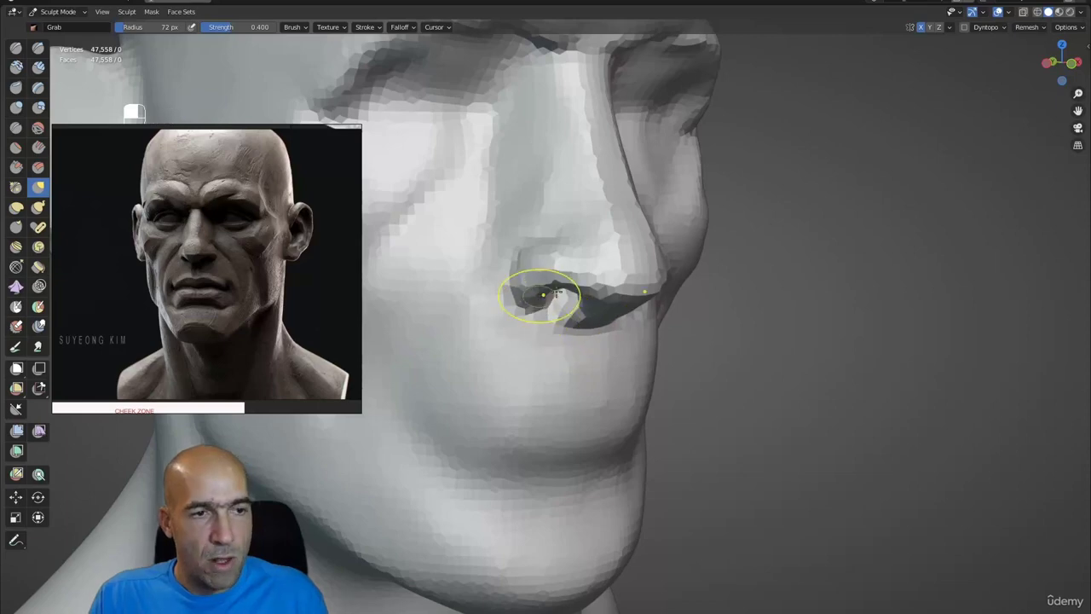
Step: Form the fold running from the nose wing diagonally across the cheek with Clay Strips at a 72 px radius
key("Home")
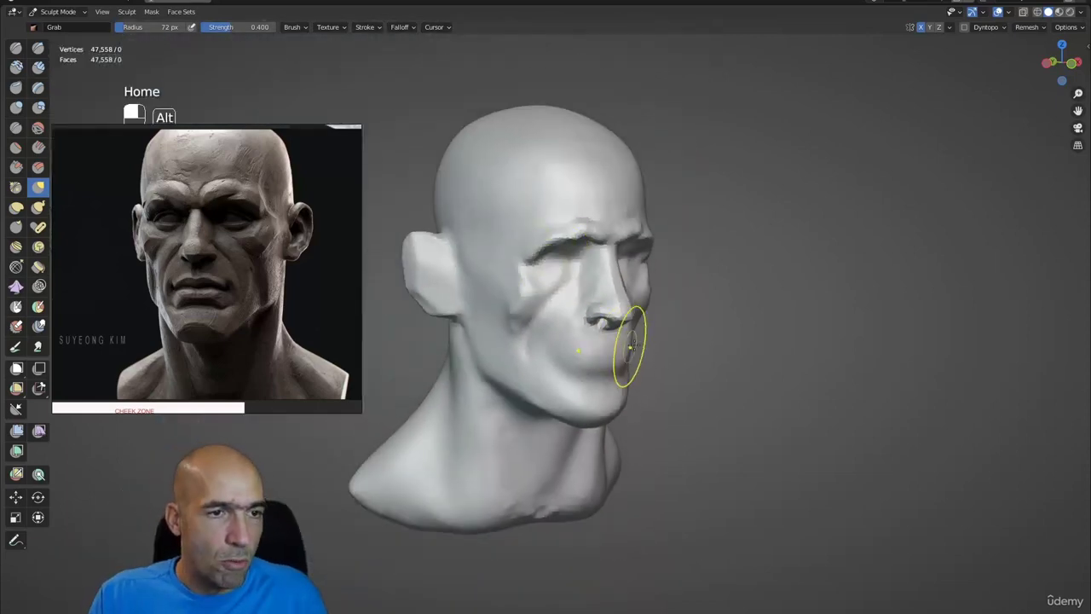
left_click_drag(628, 341, 614, 324, "ctrl+alt")
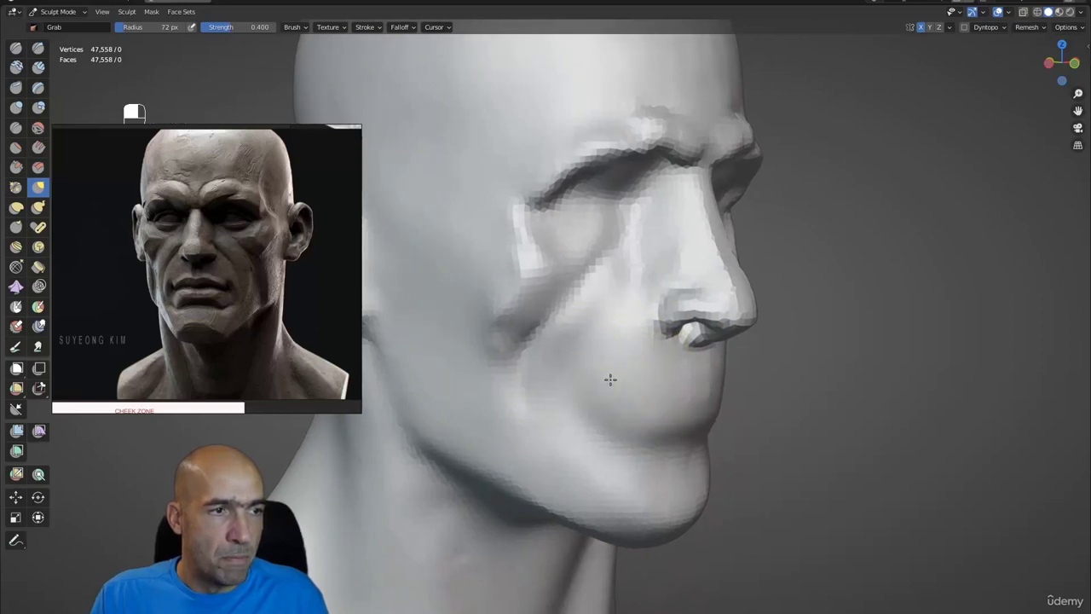
left_click_drag(609, 378, 660, 294, "alt")
key("1")
key("2")
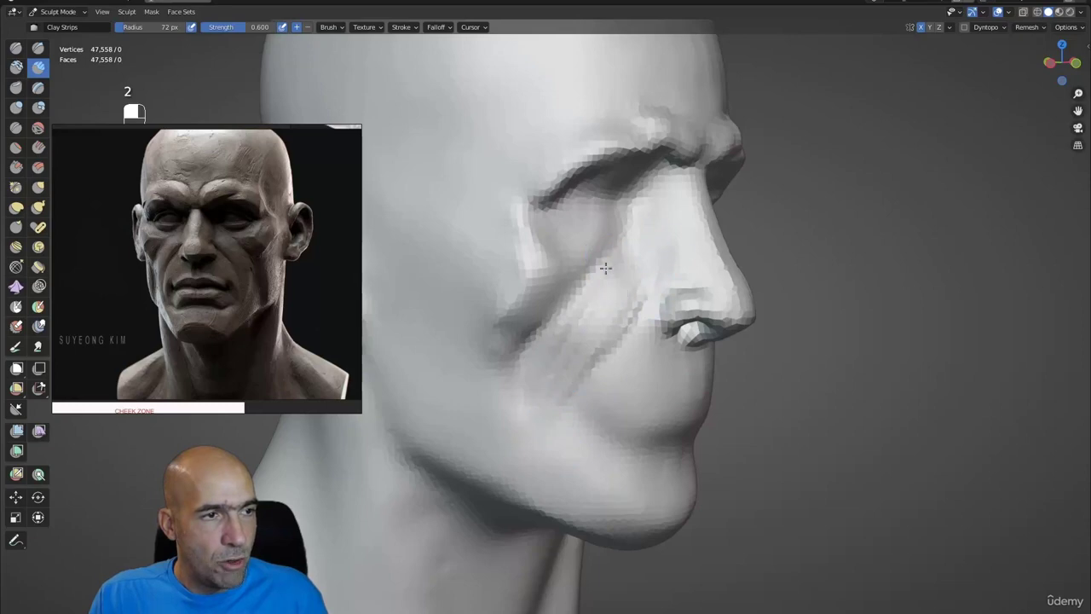
Step: Adjust the area beside the mouth with Grab and deepen the cheek fold toward the mouth corner with Clay Strips at 107 px
key("g")
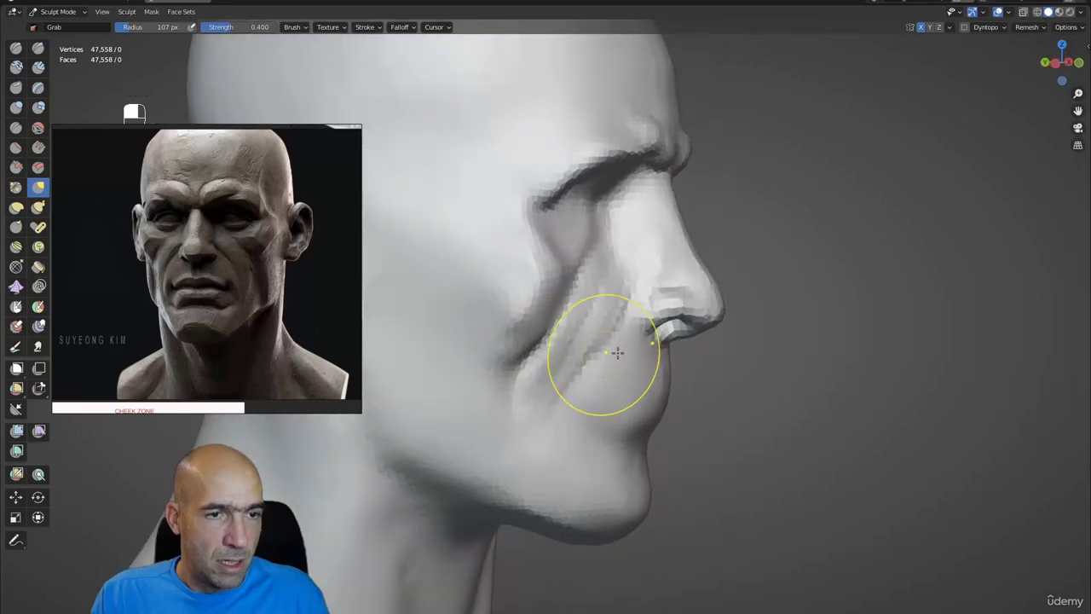
key("1")
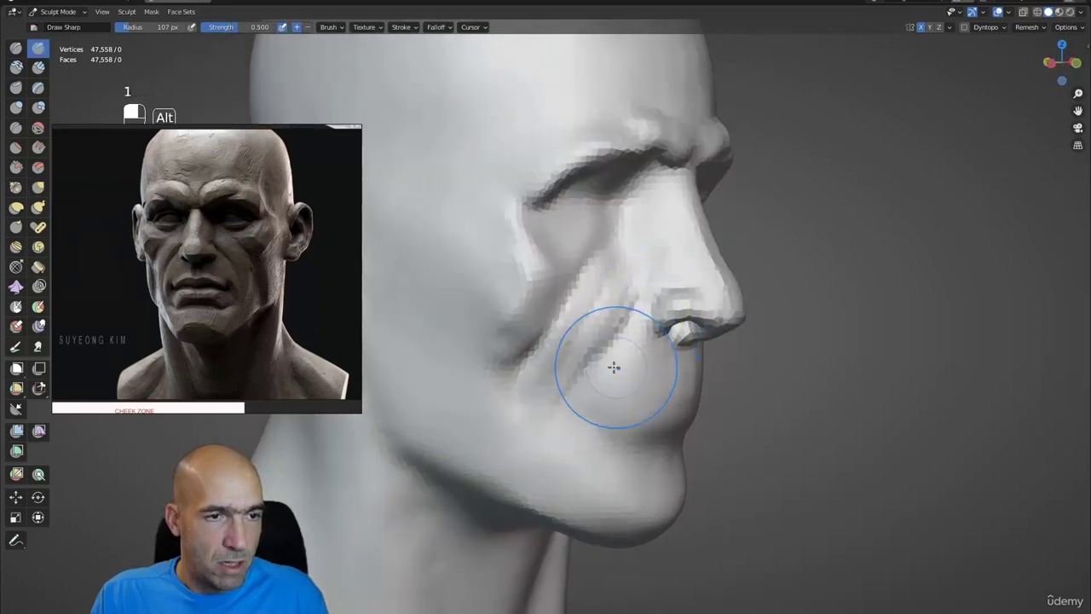
key("2")
middle_click_drag(613, 366, 604, 298)
mouse_move(565, 347)
left_mouse_down()
mouse_move(530, 424)
mouse_move(541, 406)
left_mouse_up()
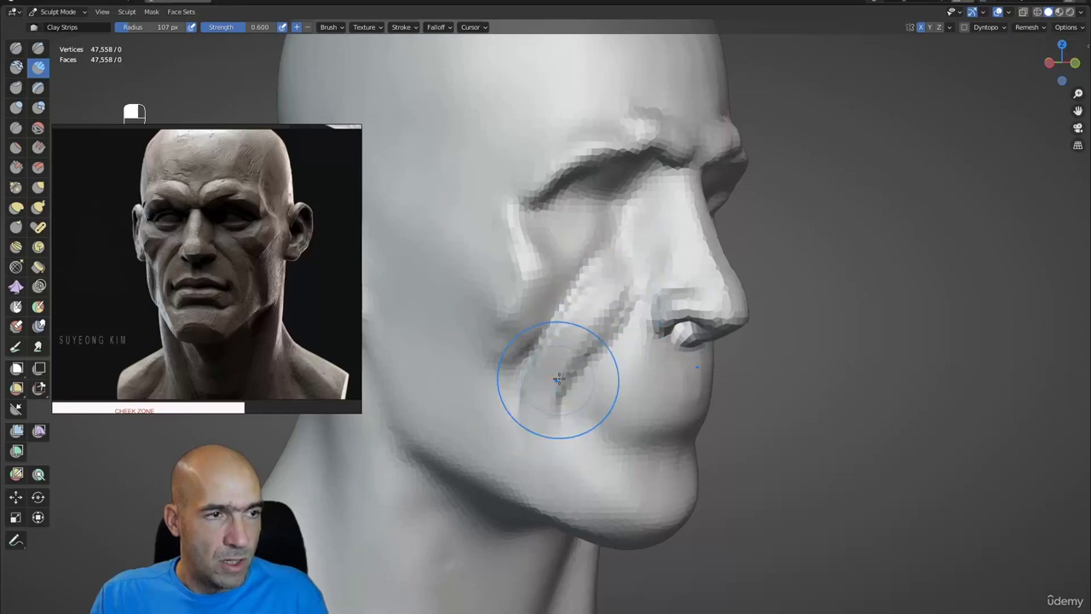
mouse_move(560, 382)
middle_mouse_down()
mouse_move(549, 375)
mouse_move(559, 361)
middle_mouse_up()
mouse_move(596, 317)
left_mouse_down()
mouse_move(635, 282)
mouse_move(579, 321)
mouse_move(582, 370)
mouse_move(585, 355)
left_mouse_up()
Step: Flatten the plane between the cheekbone and the mouth fold with Scrape/Peaks at a 69 px radius
key("3")
key("bracketleft")
key("bracketleft")
key("bracketleft")
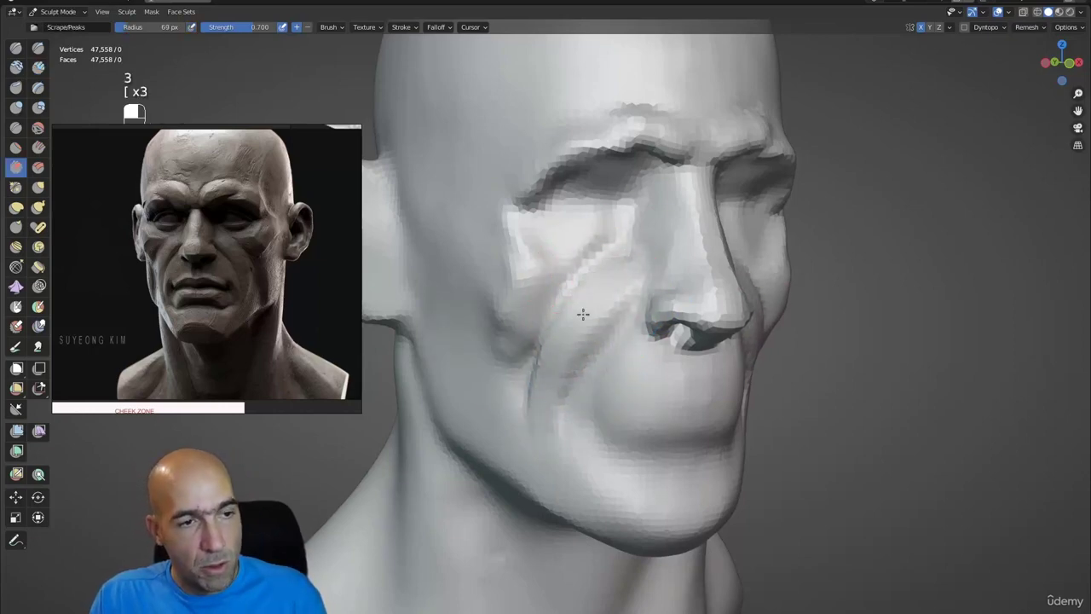
middle_click_drag(551, 373, 567, 350)
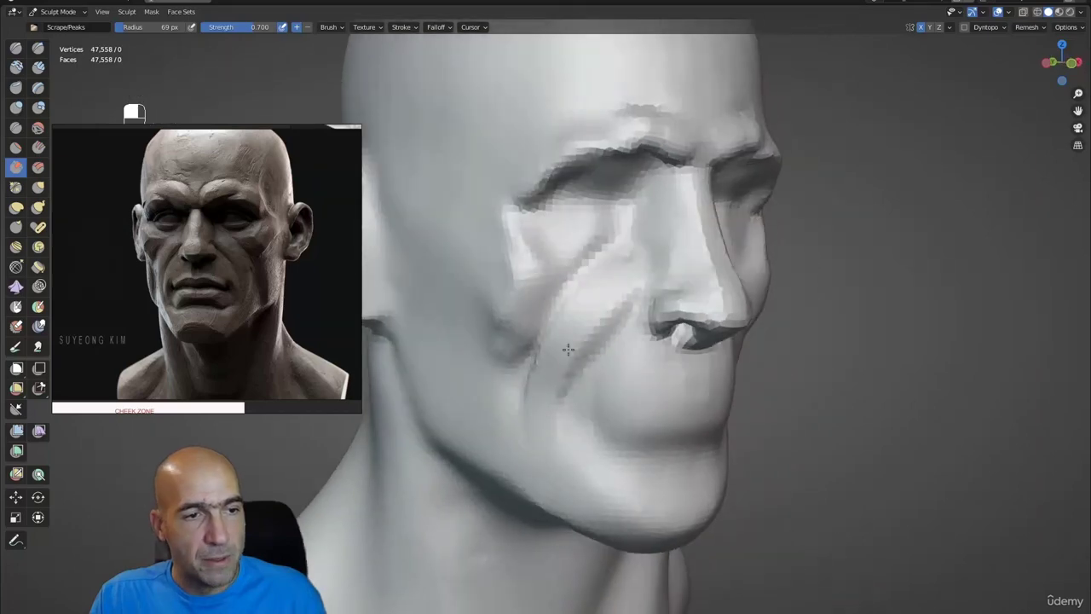
Step: Extend the cheek plane down to the jawline with Clay Strips and cut in the front of the chin
middle_click_drag(560, 434, 555, 438)
key("2")
mouse_move(526, 408)
left_mouse_down()
mouse_move(554, 490)
mouse_move(594, 520)
left_mouse_up()
mouse_move(622, 524)
middle_mouse_down()
mouse_move(657, 520)
mouse_move(635, 528)
middle_mouse_up()
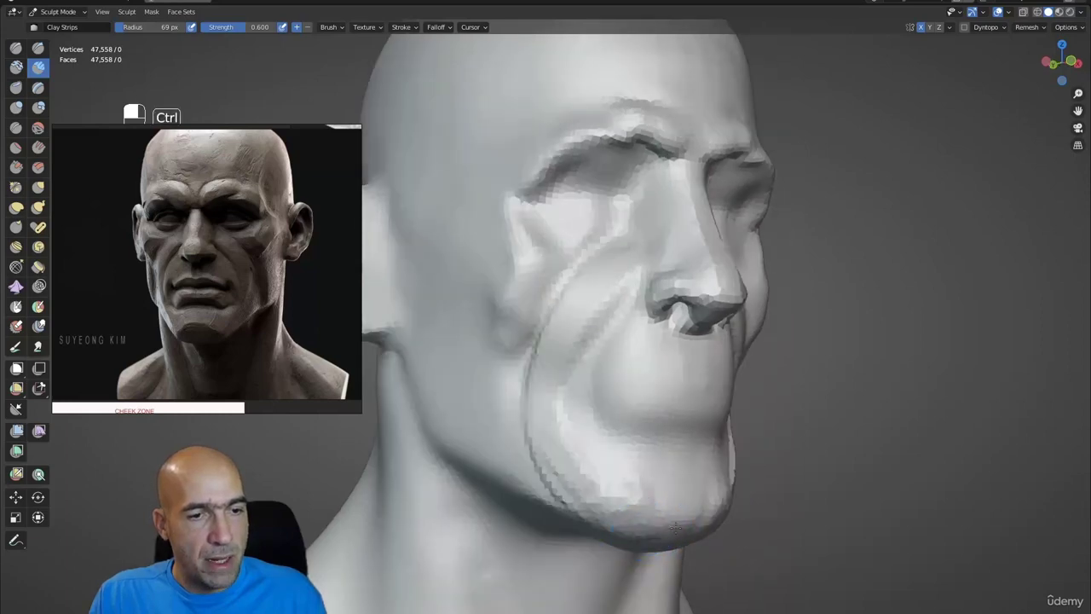
mouse_move(674, 528)
left_mouse_down("ctrl")
mouse_move(691, 511)
mouse_move(637, 511)
mouse_move(645, 496)
mouse_move(701, 485)
mouse_move(669, 529)
mouse_move(688, 520)
left_mouse_up("ctrl")
Step: Flatten the front plane of the chin with Scrape/Peaks and smooth the transition beside the mouth
key("3")
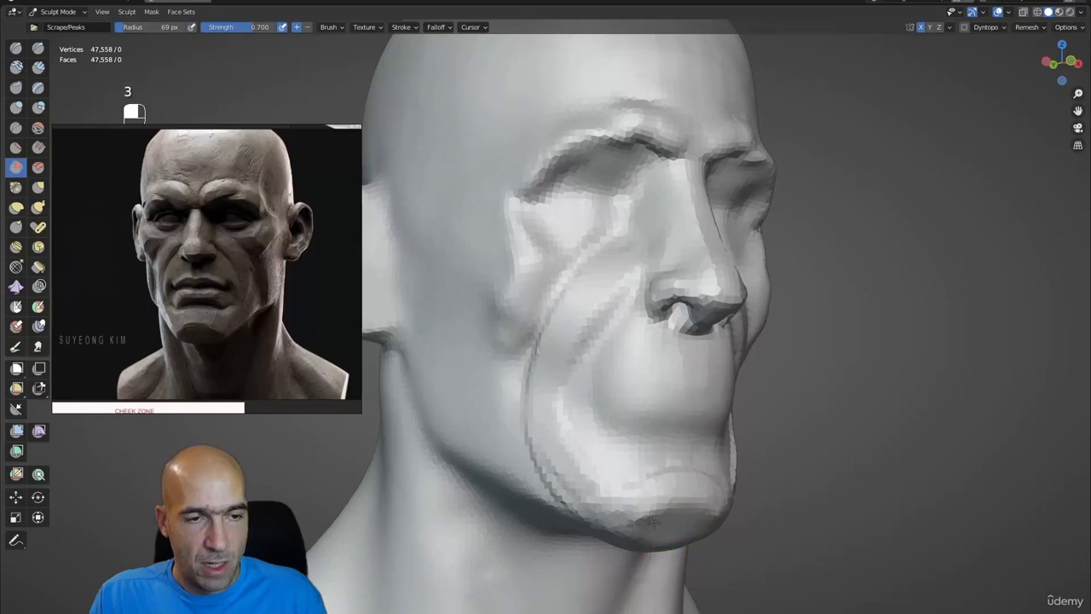
mouse_move(692, 480)
left_mouse_down("alt")
mouse_move(687, 472)
mouse_move(636, 487)
mouse_move(654, 482)
mouse_move(619, 507)
mouse_move(631, 487)
mouse_move(616, 489)
mouse_move(628, 498)
mouse_move(616, 492)
left_mouse_up("alt")
mouse_move(588, 445)
left_mouse_down("shift")
mouse_move(604, 477)
mouse_move(652, 471)
mouse_move(596, 482)
left_mouse_up("shift")
left_click_drag(597, 481, 570, 464, "alt")
left_click_drag(628, 400, 633, 367, "alt+shift")
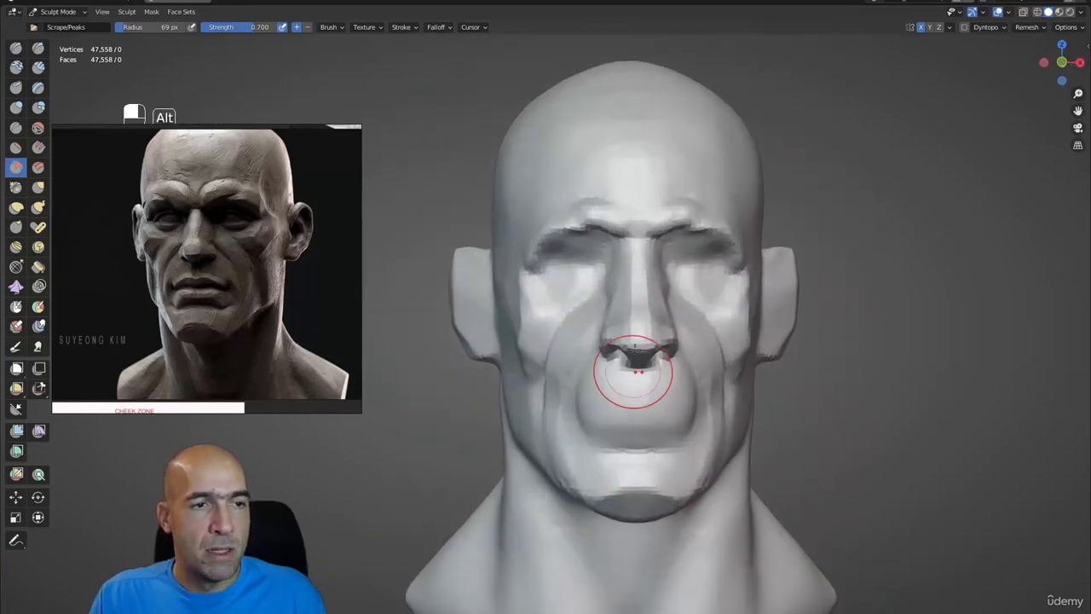
Step: Carve the frown furrows between the brows and mark the forehead's vertical plane edges with Draw Sharp
left_click_drag(605, 243, 645, 196, "alt+shift")
left_click_drag(645, 196, 645, 239, "alt+shift")
key("1")
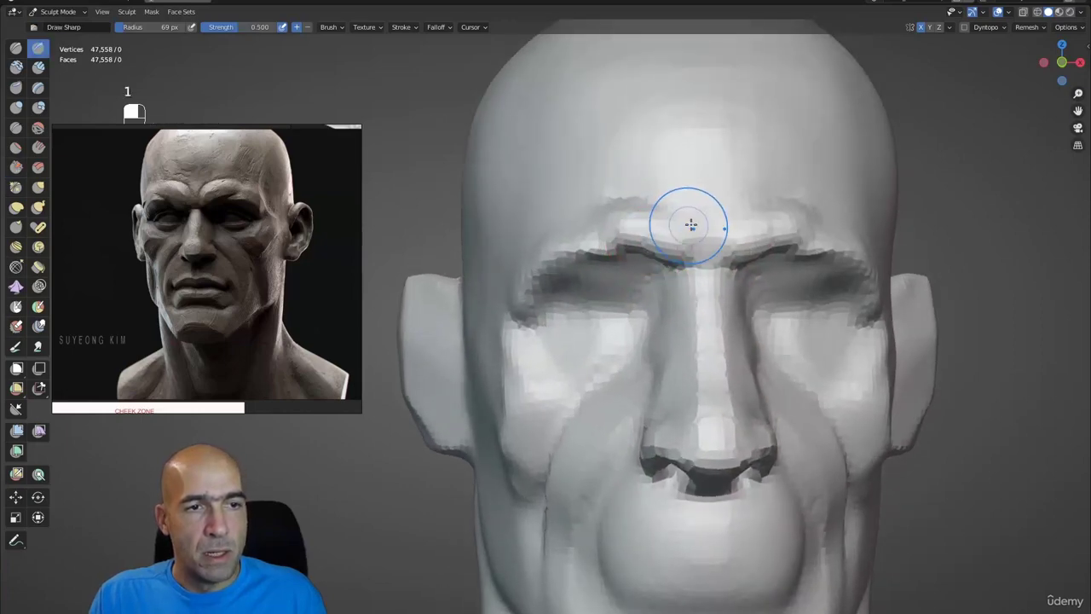
left_click_drag(693, 213, 631, 239, "ctrl+alt")
left_click_drag(588, 213, 609, 206, "alt")
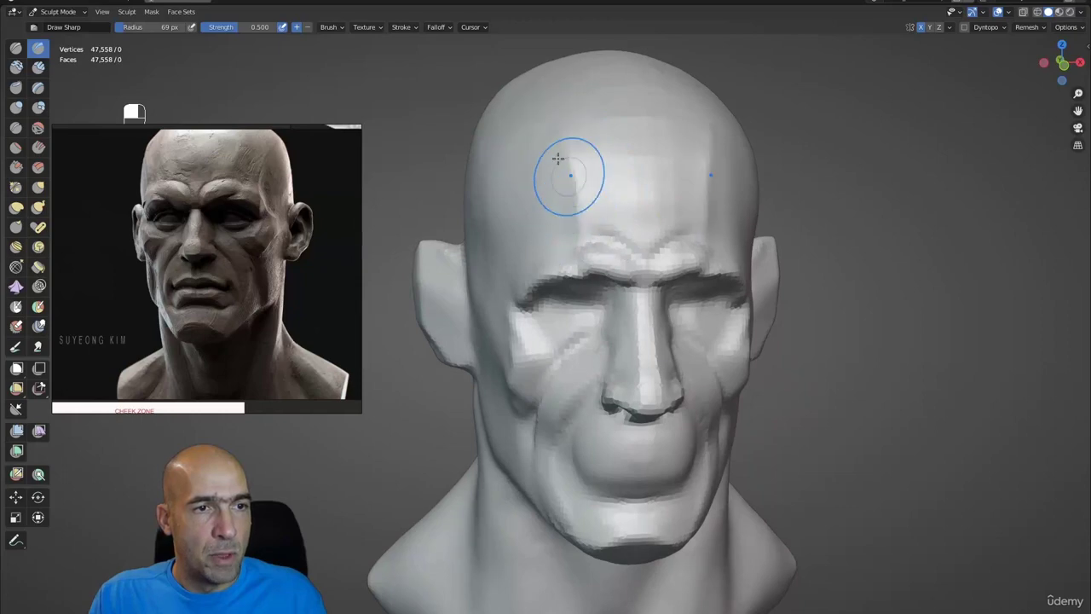
Step: Define the temple line from the outer brow up the forehead with Draw Sharp, and smooth the adjoining forehead planes
left_click_drag(520, 234, 469, 224, "alt")
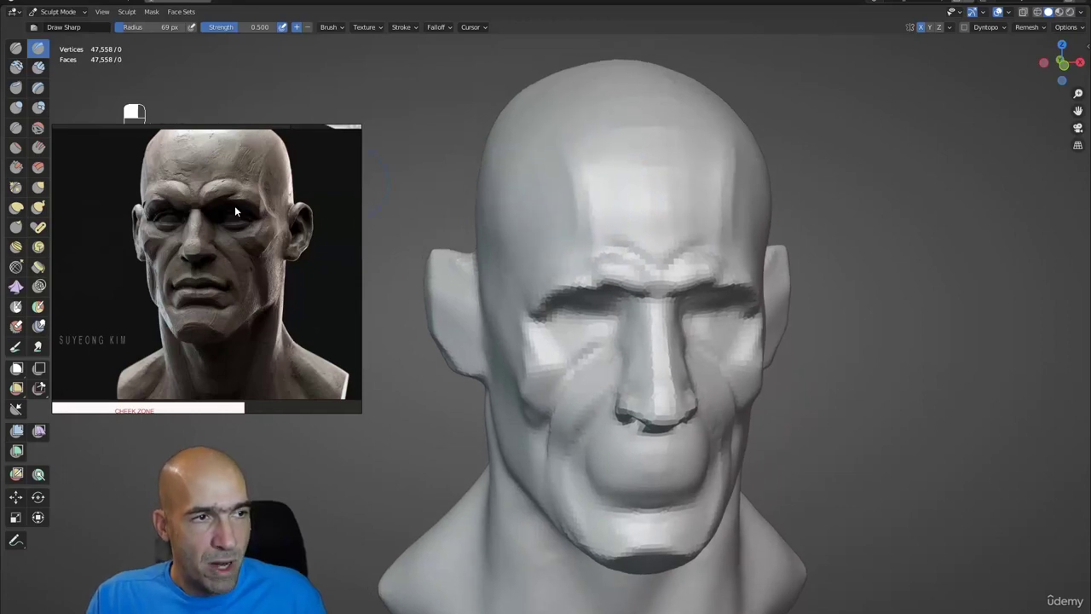
mouse_move(528, 272)
left_mouse_down("alt")
mouse_move(565, 260)
mouse_move(553, 280)
mouse_move(526, 250)
mouse_move(706, 254)
mouse_move(707, 287)
left_mouse_up("alt")
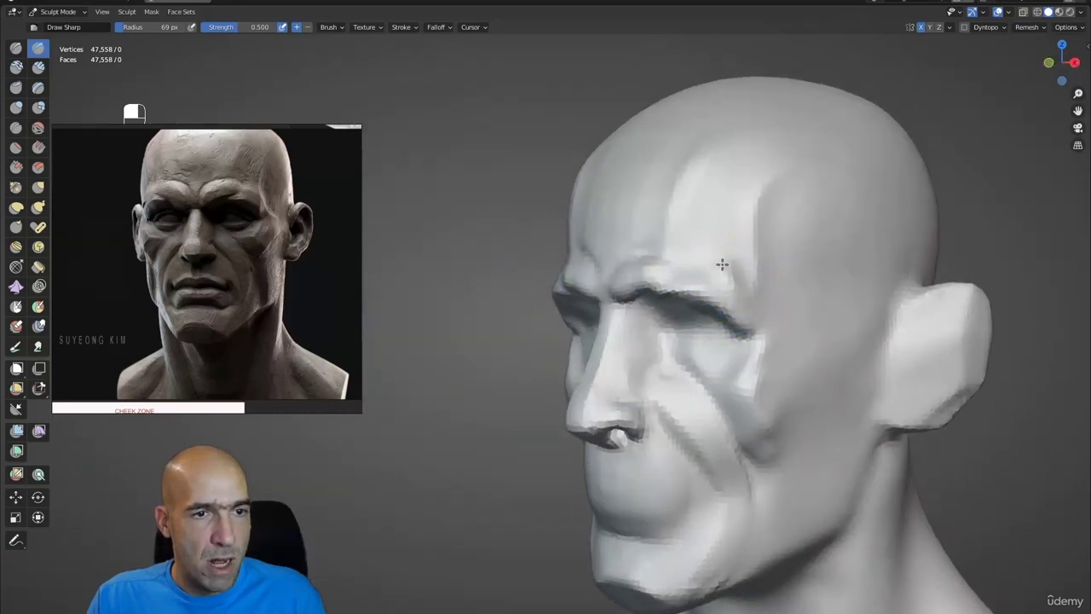
left_click_drag(758, 267, 773, 204, "shift")
mouse_move(774, 202)
left_mouse_down("ctrl")
mouse_move(748, 263)
mouse_move(758, 302)
left_mouse_up("ctrl")
left_click_drag(758, 302, 756, 244, "shift")
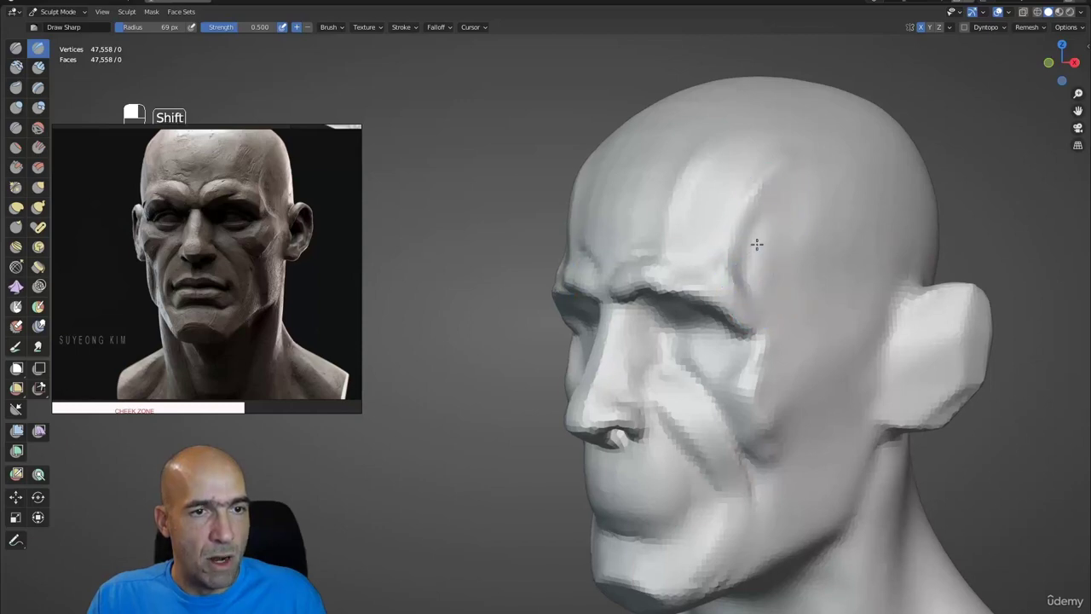
mouse_move(734, 184)
left_mouse_down("shift")
mouse_move(691, 231)
mouse_move(713, 139)
mouse_move(645, 231)
left_mouse_up("shift")
mouse_move(701, 207)
left_mouse_down("alt")
mouse_move(740, 205)
mouse_move(747, 176)
left_mouse_up("alt")
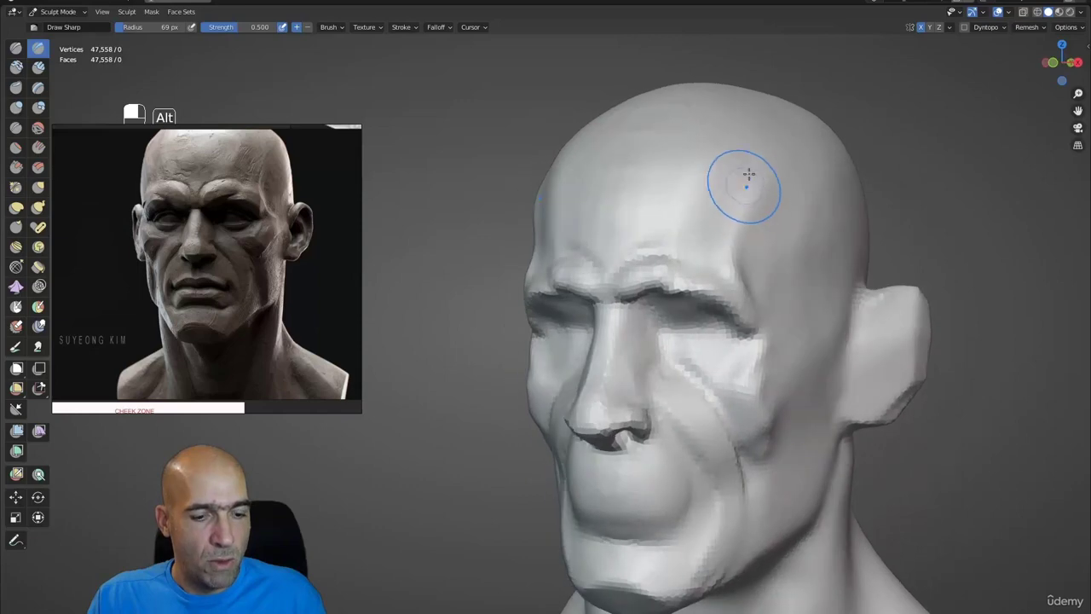
Step: Flatten the upper forehead and temple planes with Scrape/Peaks, comparing them with the reference
key("3")
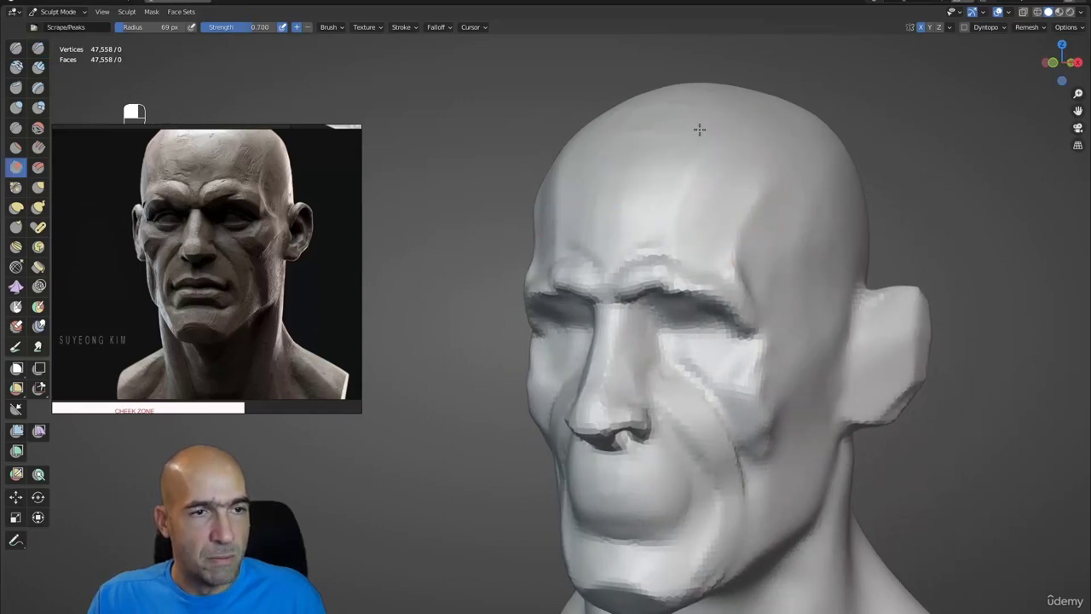
mouse_move(685, 136)
left_mouse_down("alt")
mouse_move(714, 156)
mouse_move(694, 175)
mouse_move(709, 190)
left_mouse_up("alt")
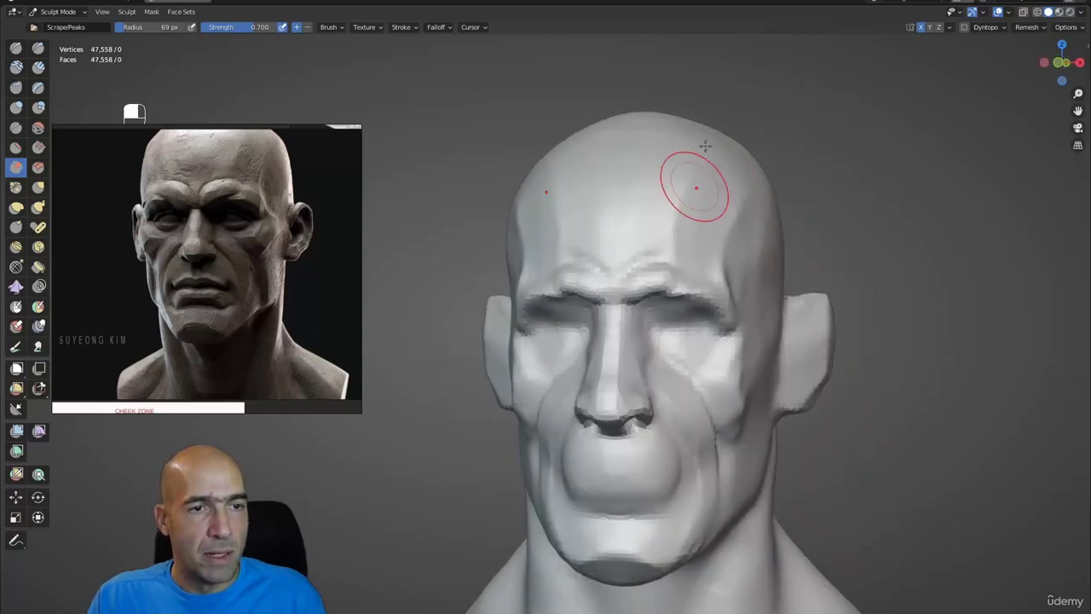
mouse_move(694, 236)
left_mouse_down("alt")
mouse_move(704, 251)
mouse_move(635, 266)
left_mouse_up("alt")
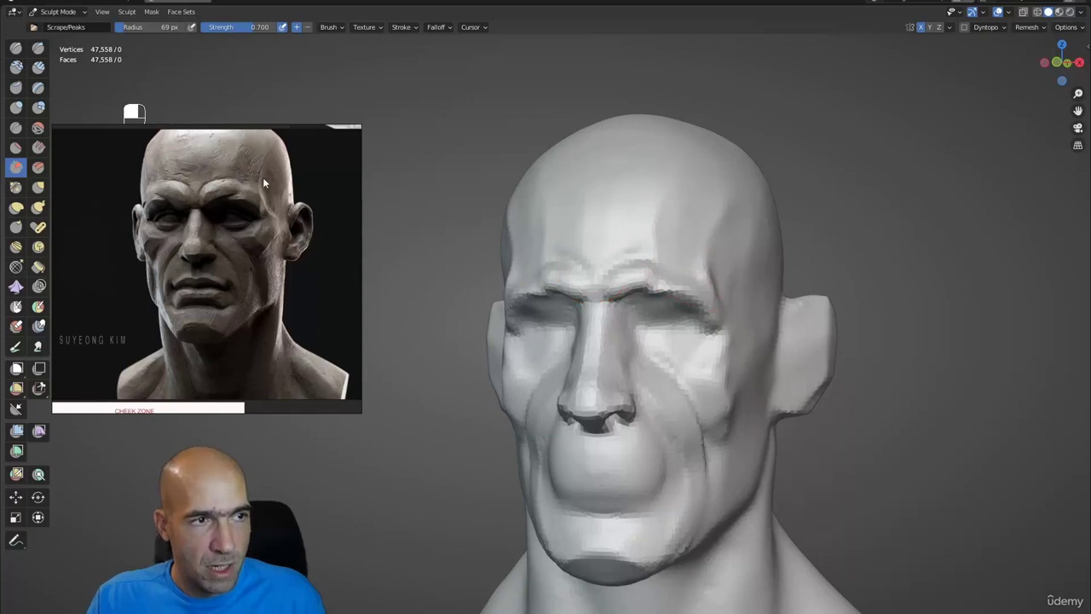
Step: Refine the side plane of the temple behind the outer brow with Draw Sharp and smooth the transition toward the cheekbone
left_click_drag(344, 205, 801, 307, "alt")
key("1")
middle_click_drag(731, 296, 752, 273)
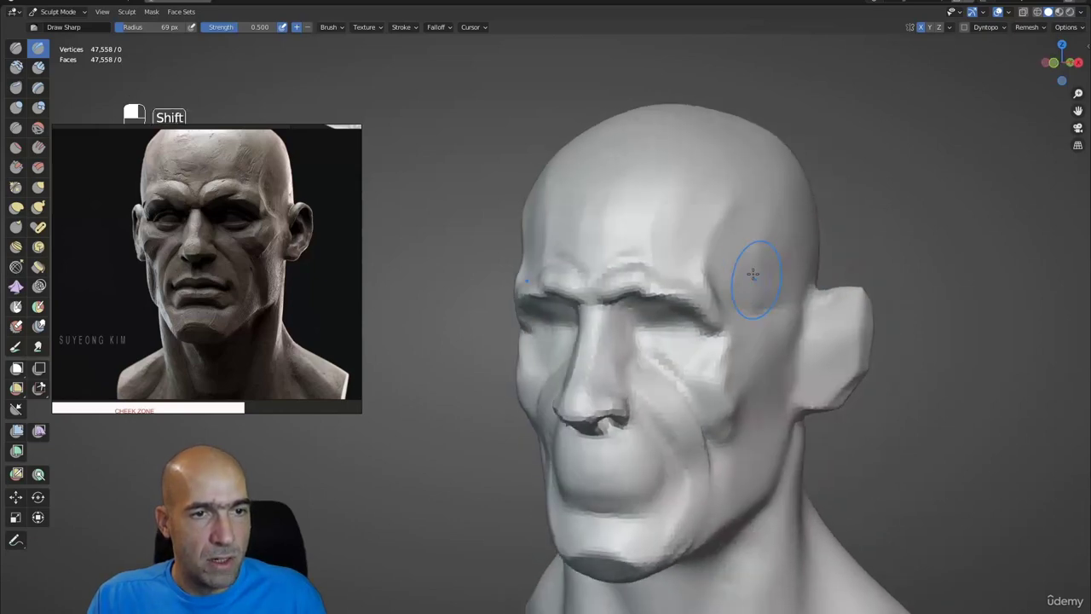
left_click_drag(771, 297, 745, 322, "alt+shift")
mouse_move(744, 322)
left_mouse_down("alt")
mouse_move(757, 326)
mouse_move(704, 317)
mouse_move(734, 340)
left_mouse_up("alt")
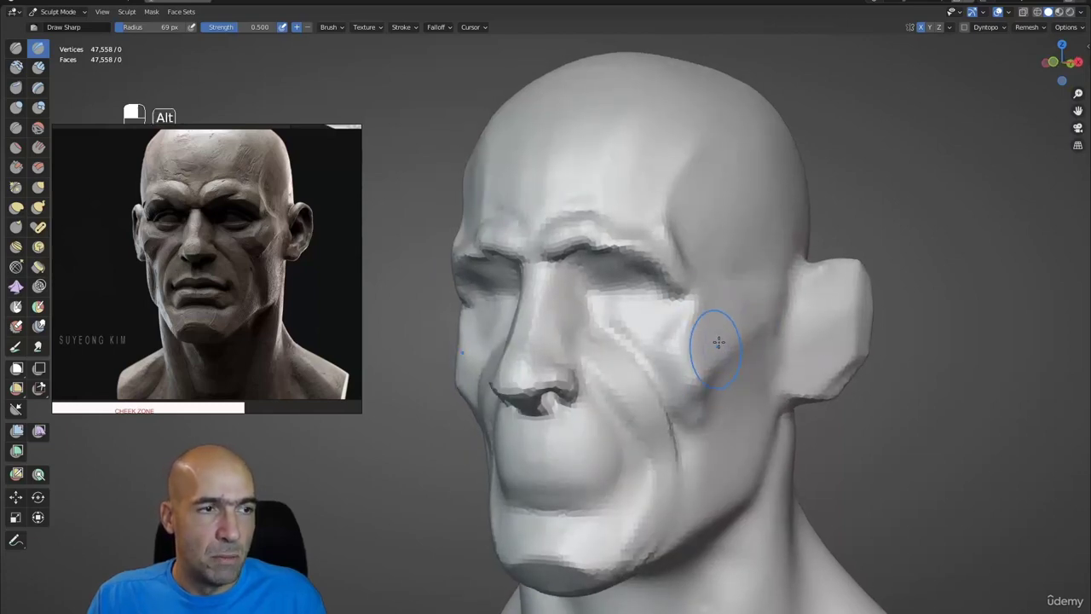
Step: Build up the cheekbone beside the outer eye corner with the Draw brush and smooth it into the surrounding planes
left_click_drag(718, 342, 721, 308, "alt")
key("x")
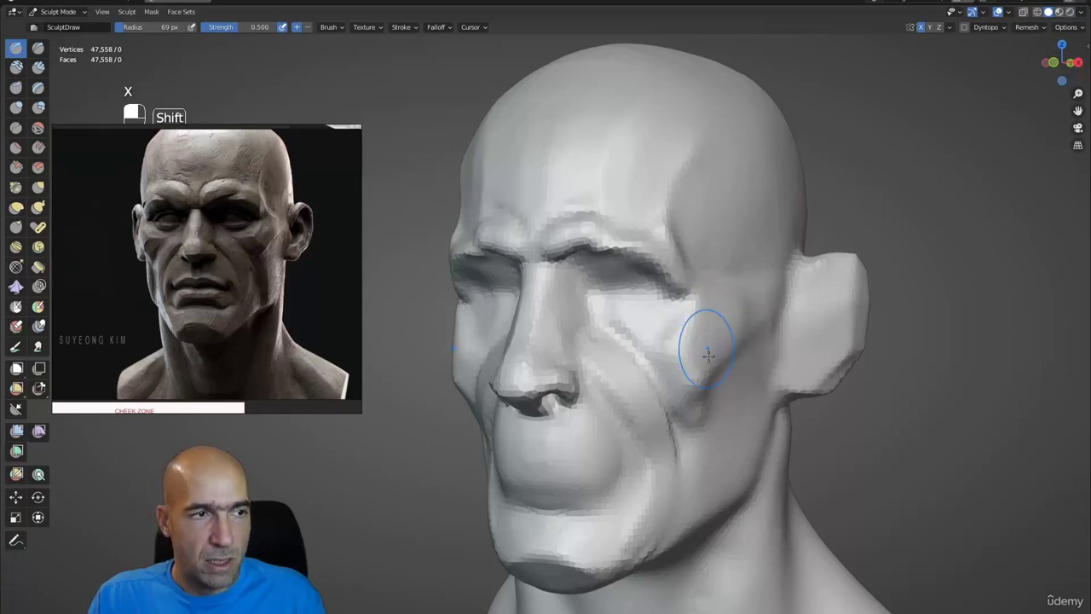
mouse_move(707, 354)
left_mouse_down("alt")
mouse_move(695, 353)
mouse_move(708, 352)
left_mouse_up("alt")
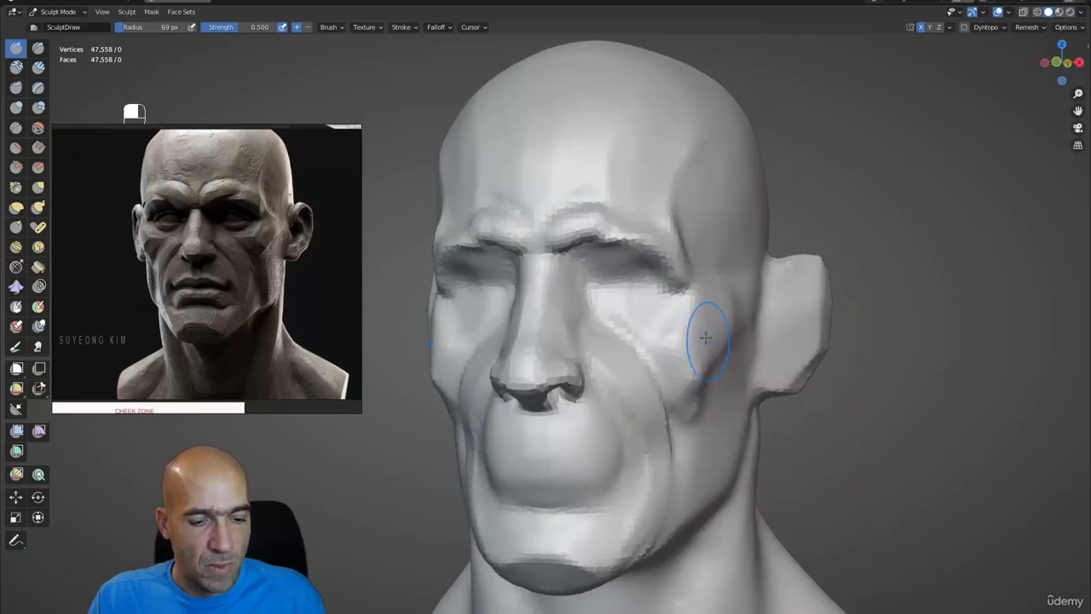
Step: Reshape the cheekbone arch between the eye and the ear using the Grab brush at a 114 px radius
key("3")
mouse_move(765, 316)
middle_mouse_down()
mouse_move(755, 311)
mouse_move(724, 349)
mouse_move(723, 307)
middle_mouse_up()
key("g")
key("bracketright")
key("bracketright")
key("bracketright")
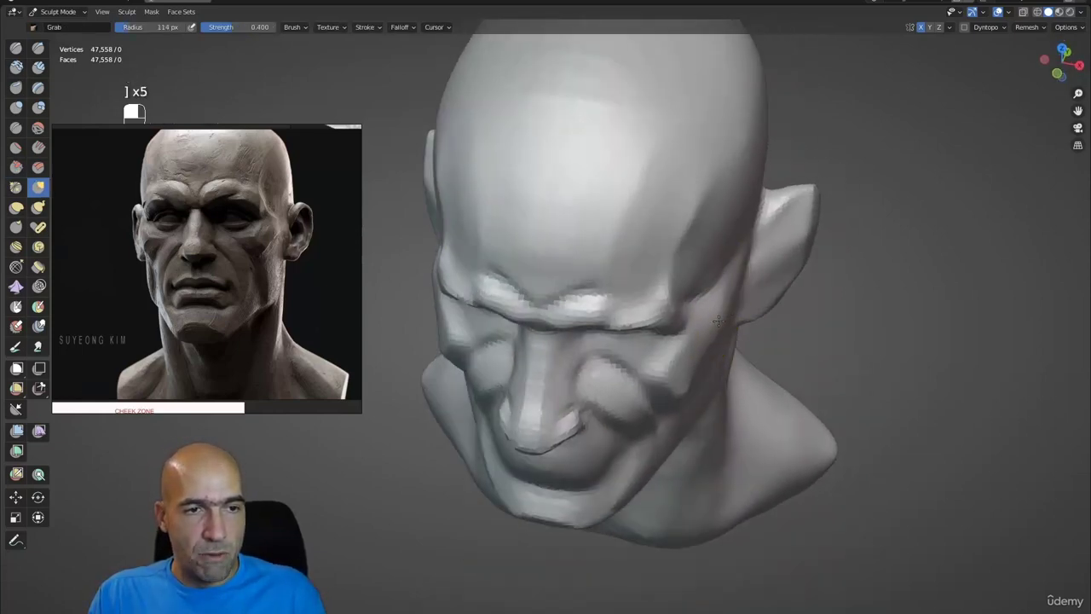
middle_click_drag(757, 209, 755, 285)
mouse_move(739, 343)
middle_mouse_down()
mouse_move(760, 298)
mouse_move(707, 365)
mouse_move(728, 366)
mouse_move(818, 319)
mouse_move(770, 336)
mouse_move(797, 289)
mouse_move(756, 304)
mouse_move(755, 329)
middle_mouse_up()
Step: Flatten the cheek plane beneath the cheekbone with Scrape/Peaks and smooth it down toward the jaw
key("3")
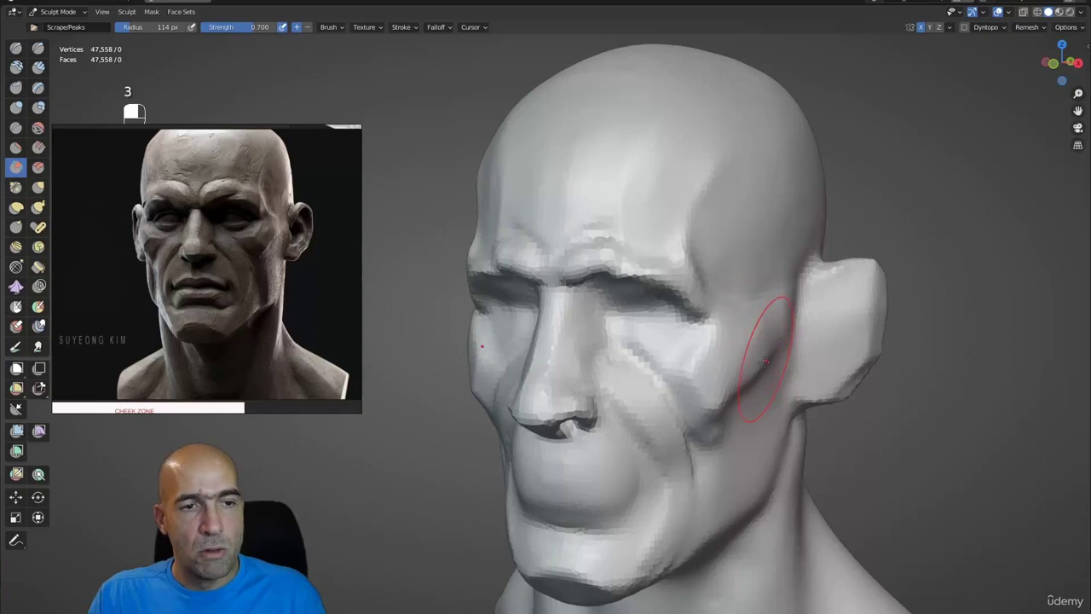
mouse_move(734, 421)
middle_mouse_down()
mouse_move(755, 414)
mouse_move(742, 341)
middle_mouse_up()
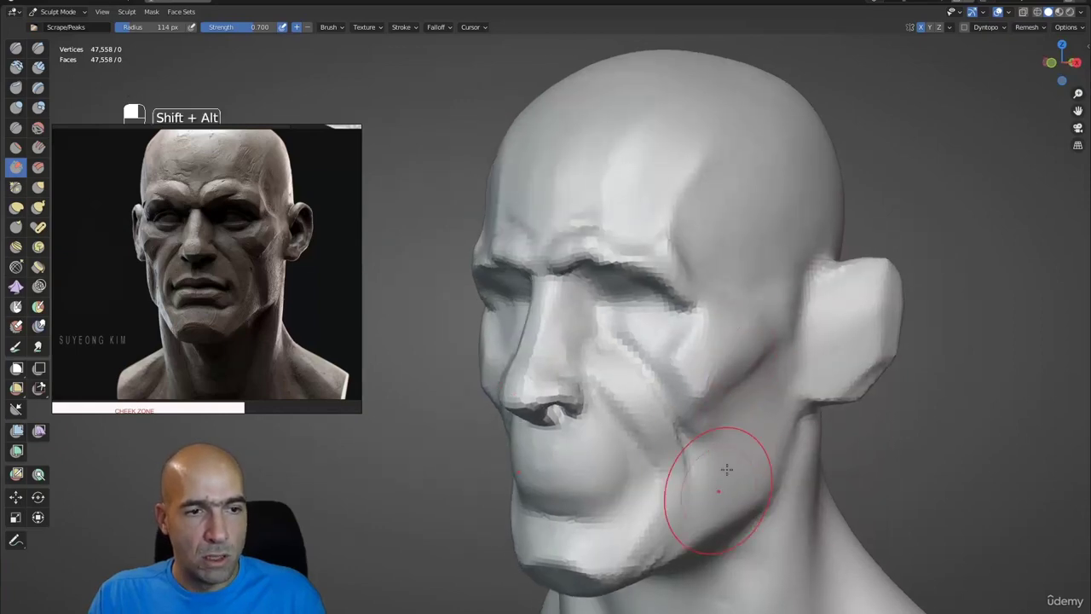
middle_click_drag(730, 474, 717, 423)
Step: Build up the jaw muscle between the cheekbone and jaw corner with Clay Strips, and smooth the added volume
key("2")
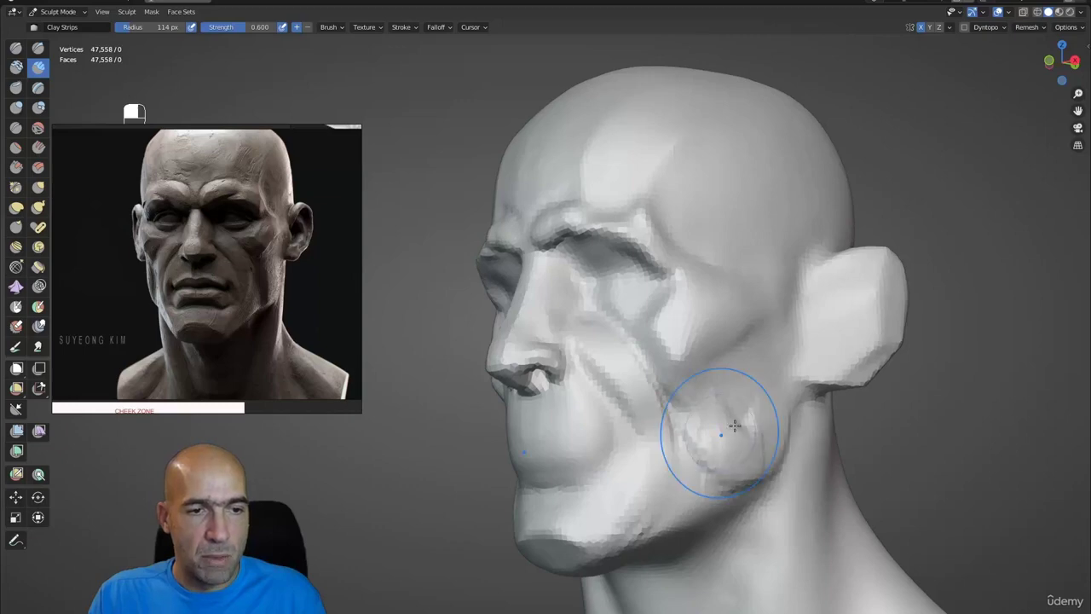
middle_click_drag(755, 419, 732, 426)
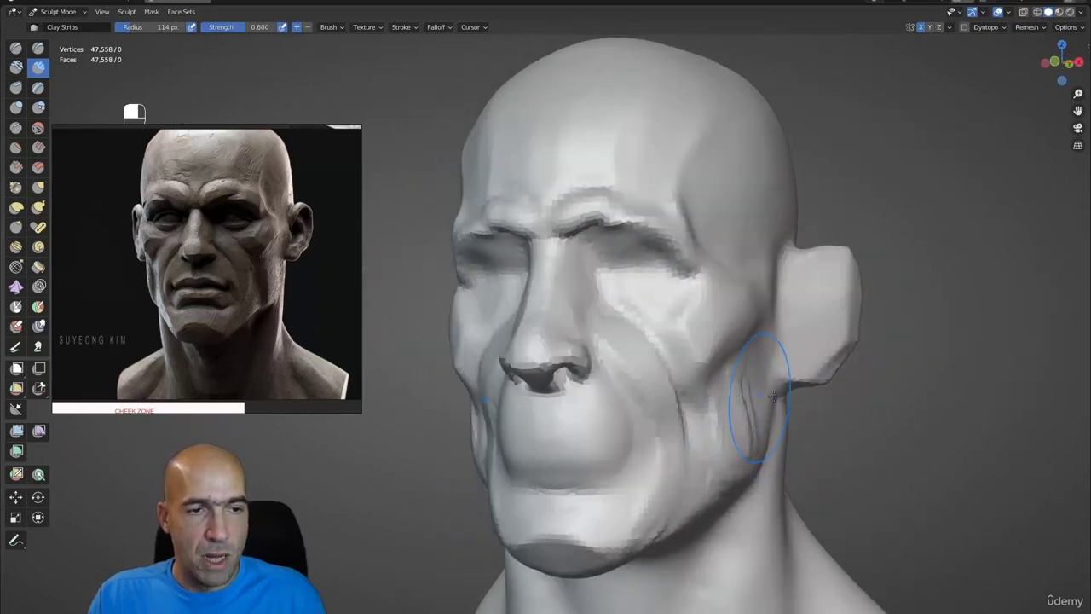
mouse_move(773, 394)
middle_mouse_down()
mouse_move(704, 394)
mouse_move(701, 335)
middle_mouse_up()
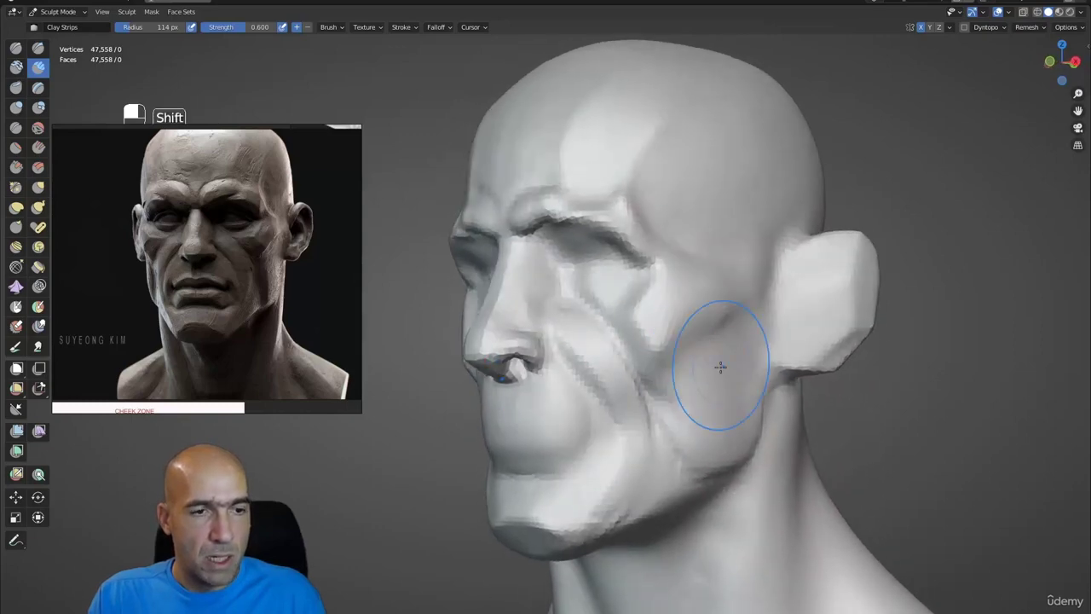
middle_click_drag(750, 400, 721, 341, "alt")
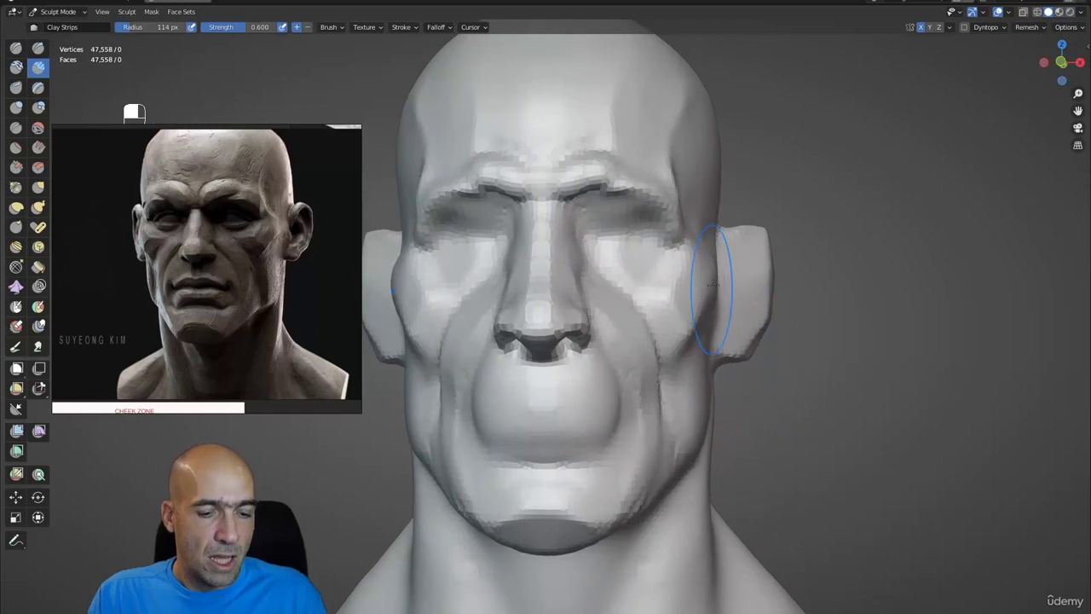
Step: Adjust the outer contour of the cheekbone in front of the ear with the Grab brush
key("g")
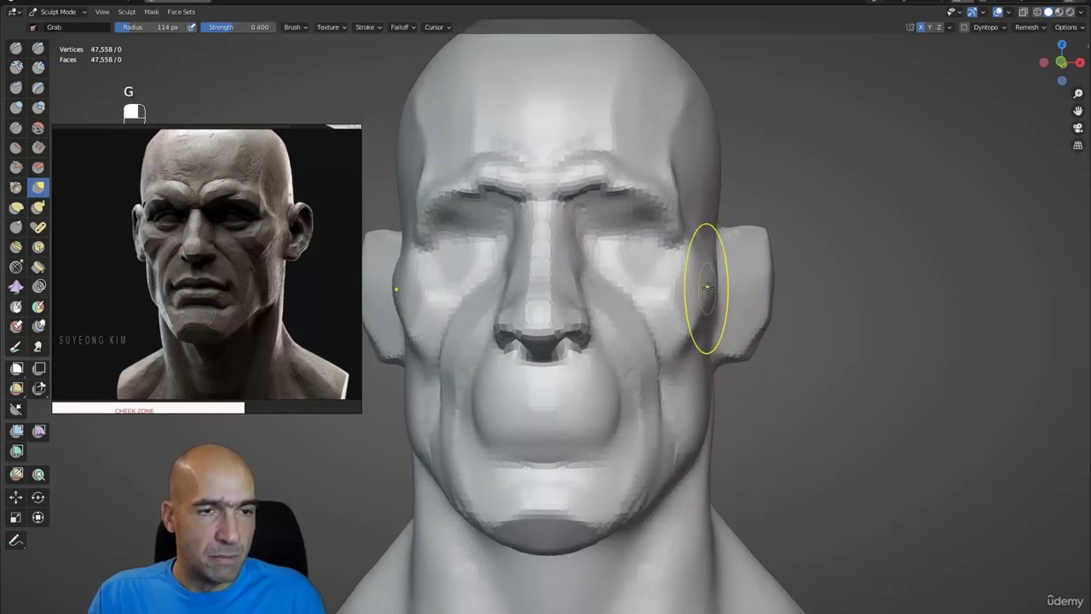
Step: Carve the cheek crease and the jawline below the ear with the Draw Sharp brush at a 64 px radius
middle_click_drag(708, 287, 642, 369, "alt")
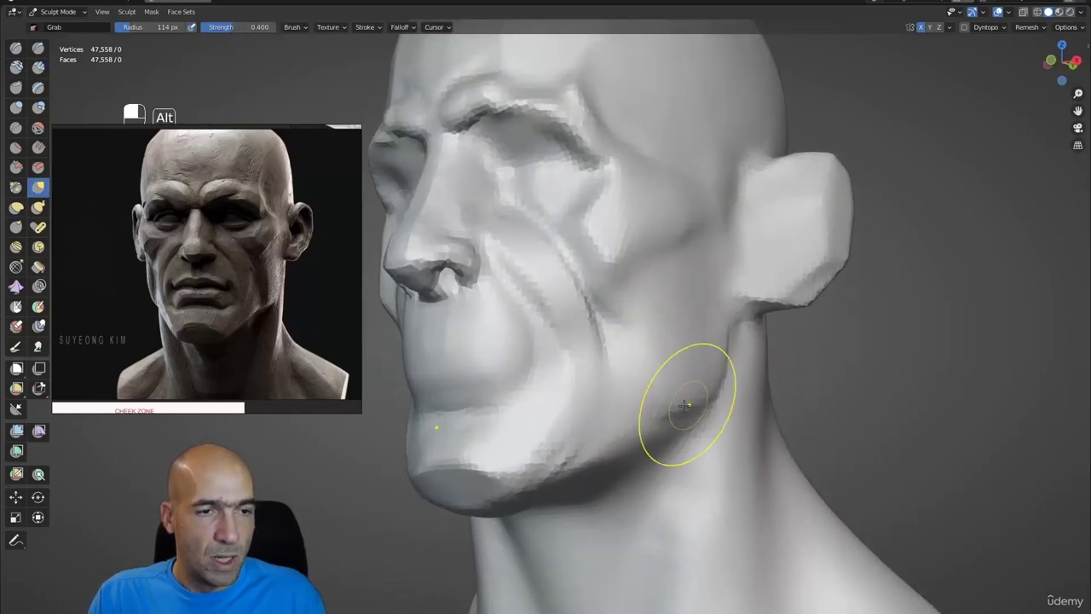
middle_click_drag(684, 405, 653, 310, "alt")
key("1")
key("bracketleft")
key("bracketleft")
key("bracketleft")
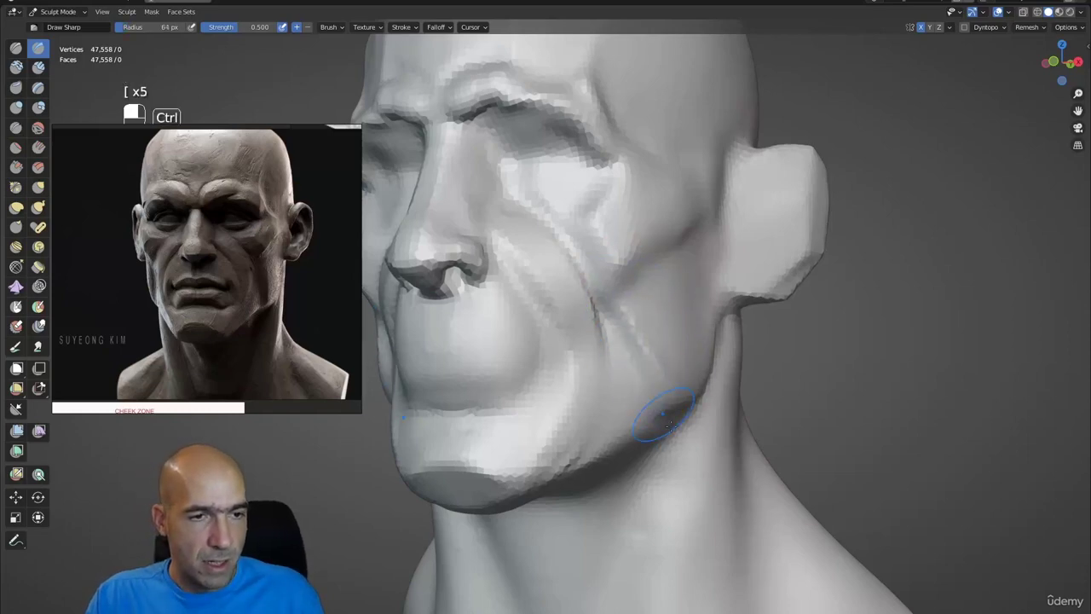
middle_click_drag(665, 418, 626, 304)
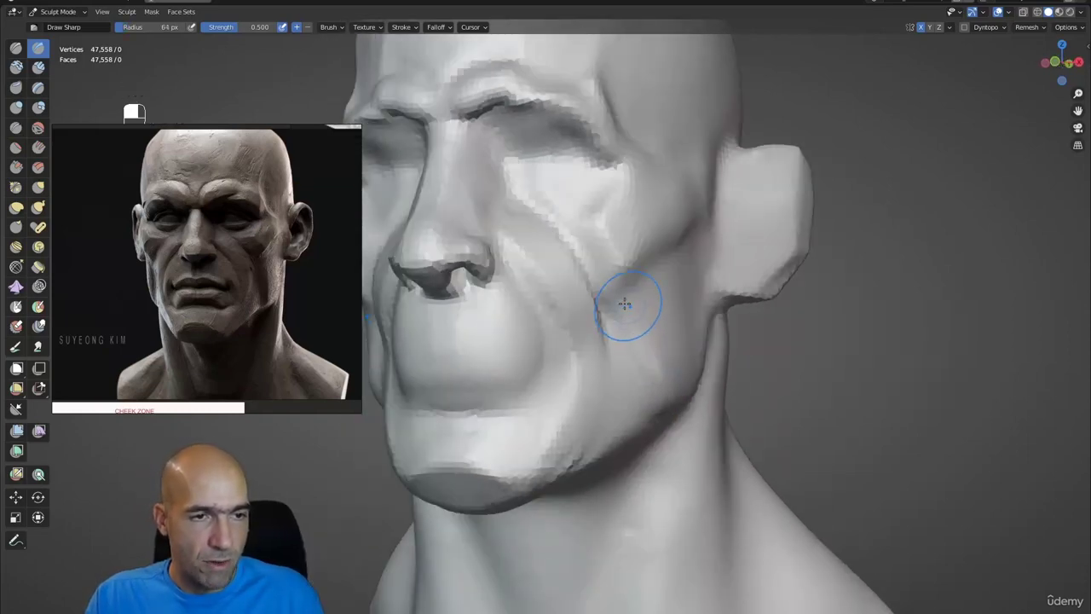
middle_click_drag(675, 390, 637, 298)
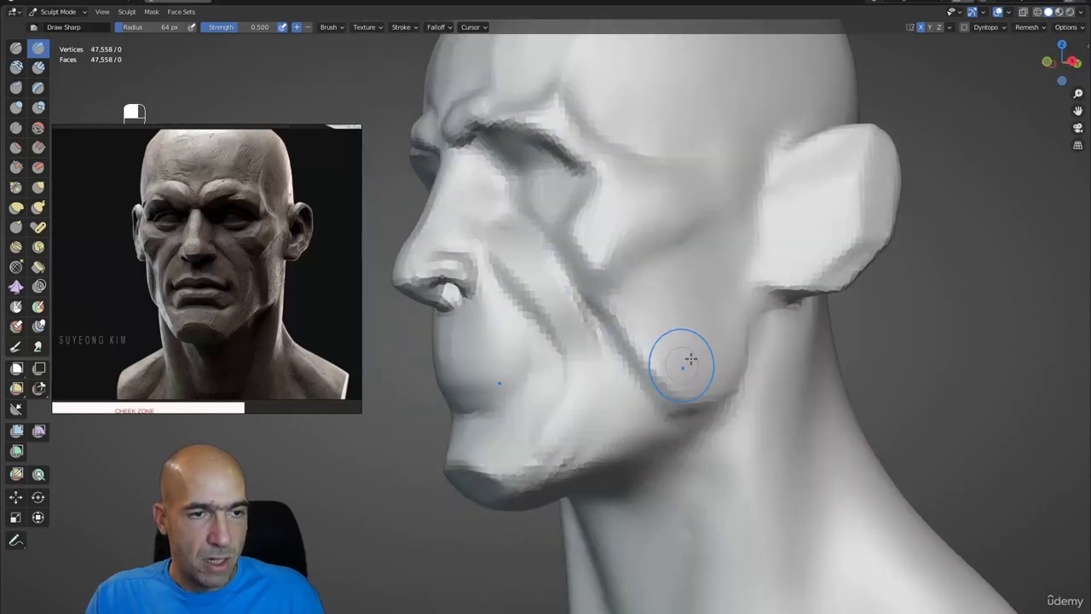
middle_click_drag(691, 359, 573, 356)
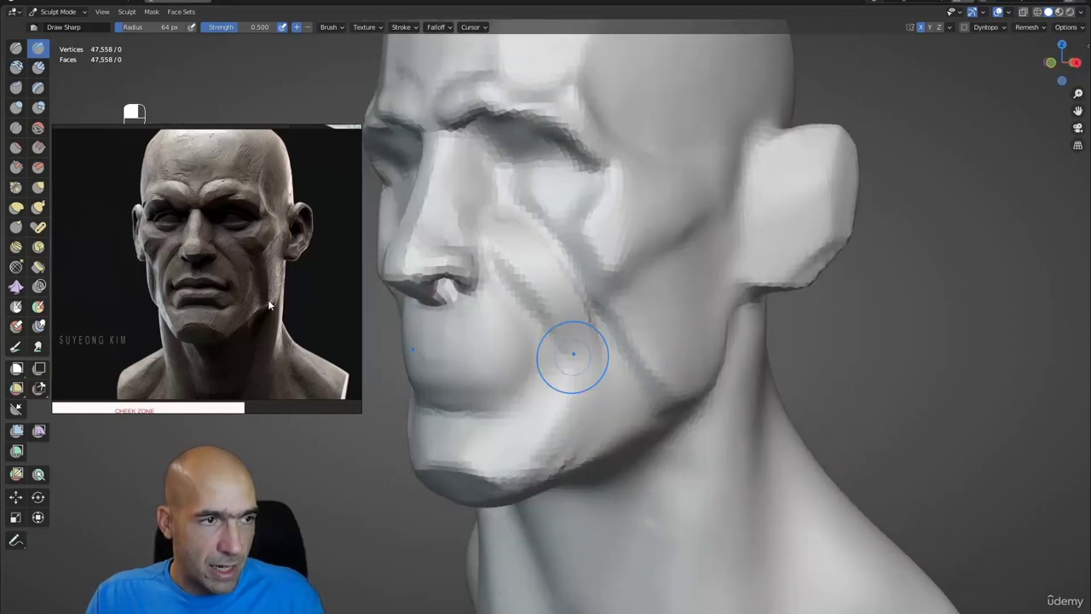
middle_click_drag(761, 318, 640, 309, "alt")
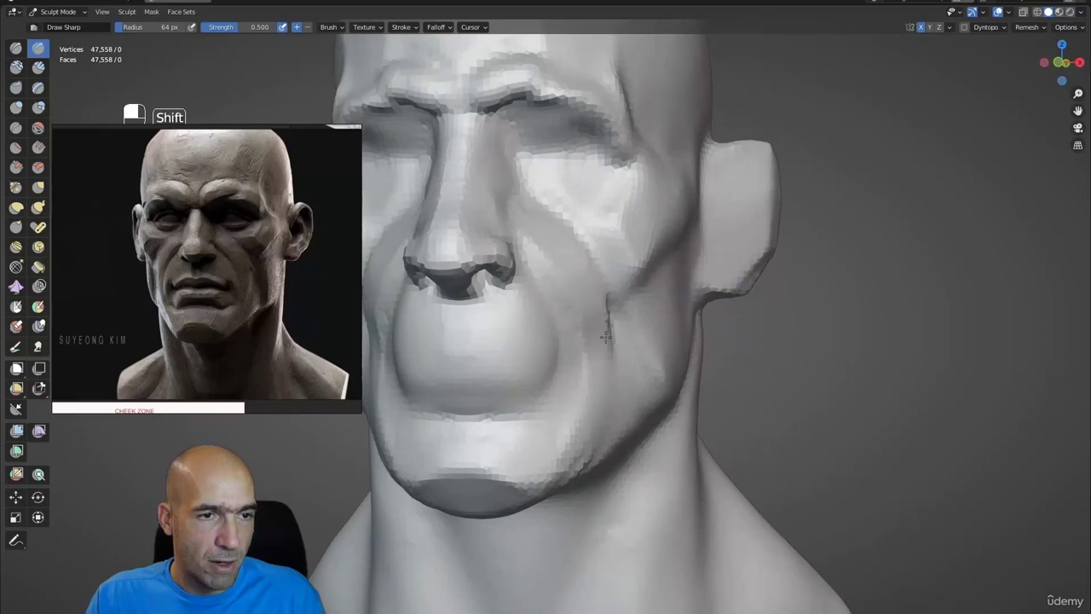
middle_click_drag(618, 376, 639, 389, "alt+shift")
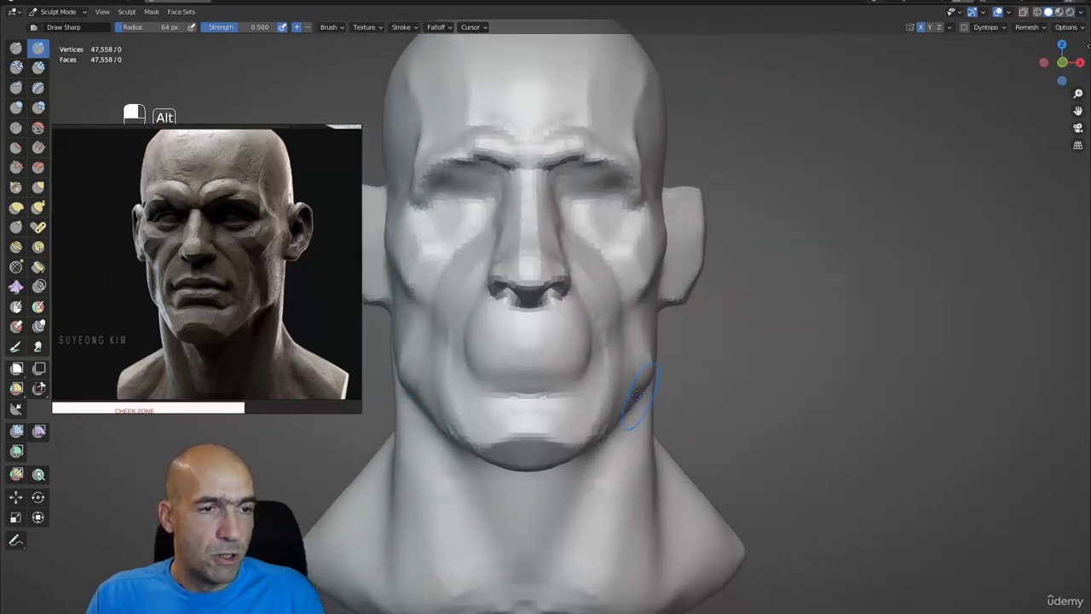
Step: Reshape the jaw and lower cheeks from the front and side with the Grab brush at a 105 px radius
key("g")
key("bracketright")
key("bracketright")
key("bracketright")
key("bracketright")
key("bracketright")
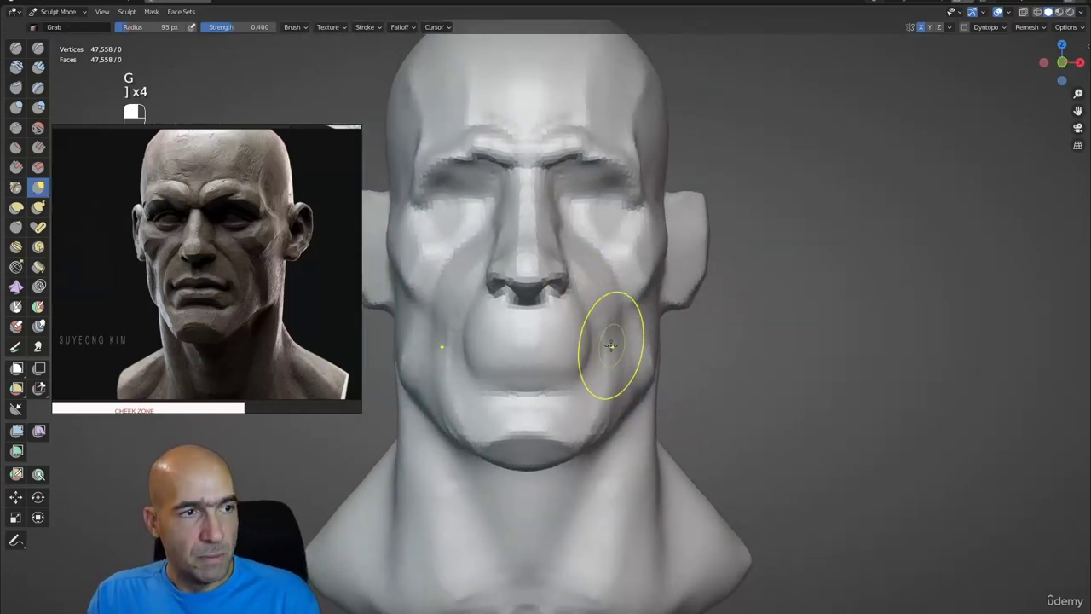
left_click_drag(625, 404, 615, 419)
mouse_move(613, 424)
left_mouse_down()
mouse_move(594, 456)
mouse_move(526, 440)
mouse_move(526, 460)
mouse_move(529, 388)
mouse_move(576, 406)
left_mouse_up()
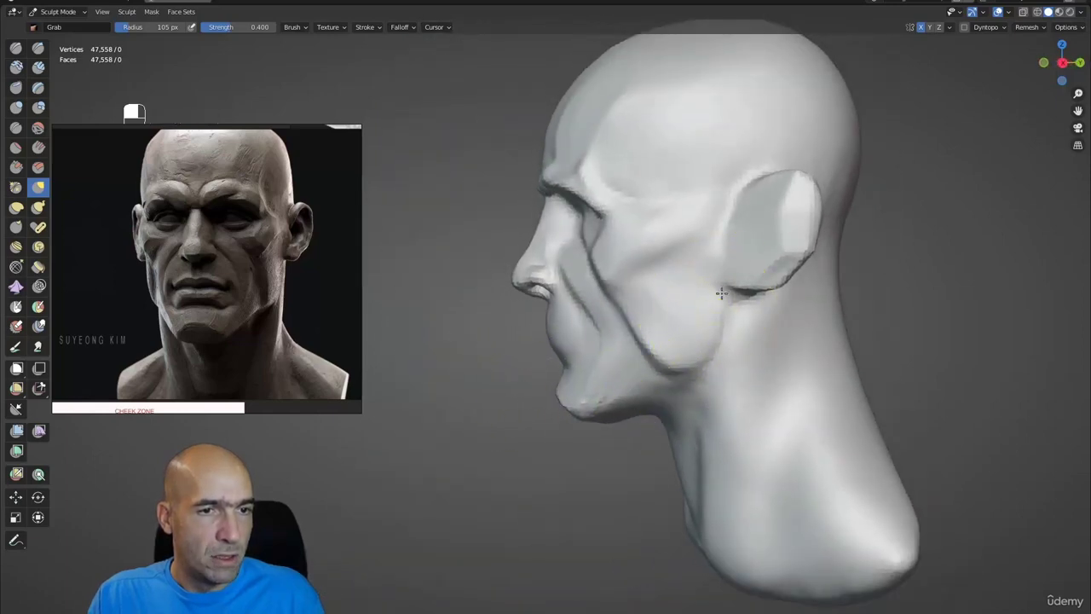
left_click_drag(738, 243, 731, 267, "alt")
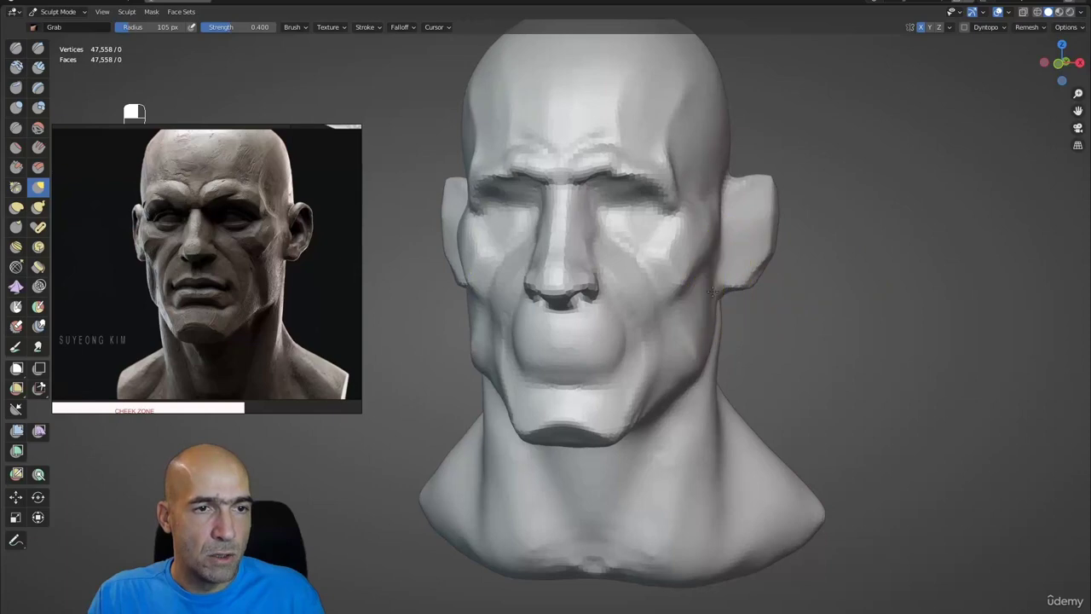
scroll(707, 293, "down", 4)
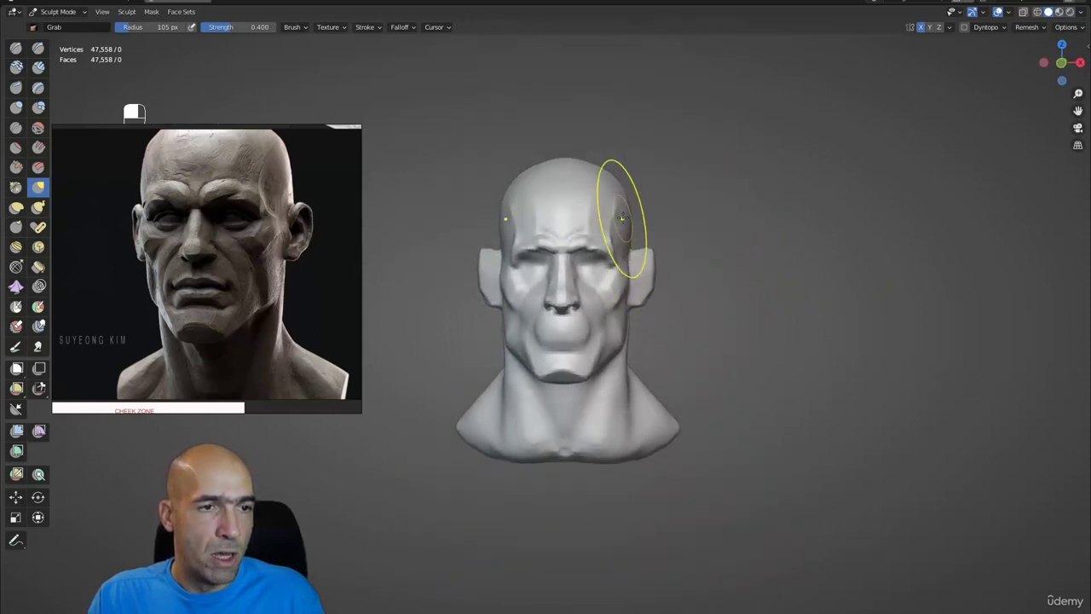
Step: Carve a first curved groove inside the upper ear with the Draw Sharp brush at a 105 px radius
scroll(689, 256, "up", 5)
mouse_move(755, 219)
left_mouse_down("alt")
mouse_move(615, 278)
mouse_move(703, 263)
mouse_move(687, 312)
mouse_move(640, 312)
mouse_move(669, 334)
mouse_move(654, 319)
left_mouse_up("alt")
scroll(708, 282, "up", 5)
key("1")
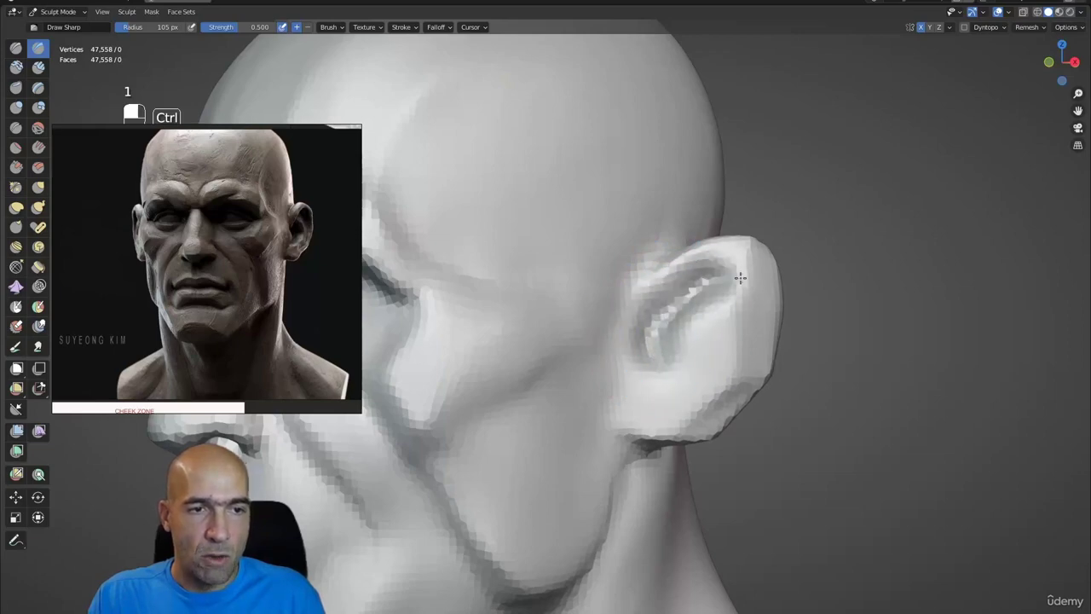
Step: Deepen the ear's inner rim groove and carve the ear canal hollow with Draw Sharp at a 75 px radius
key("bracketleft")
key("bracketleft")
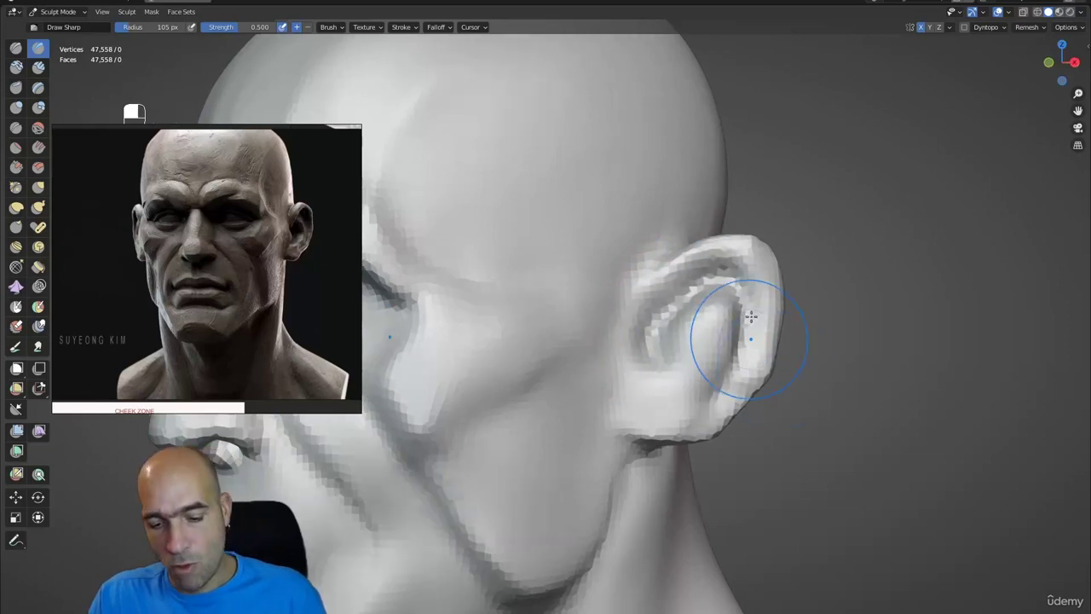
key("bracketleft")
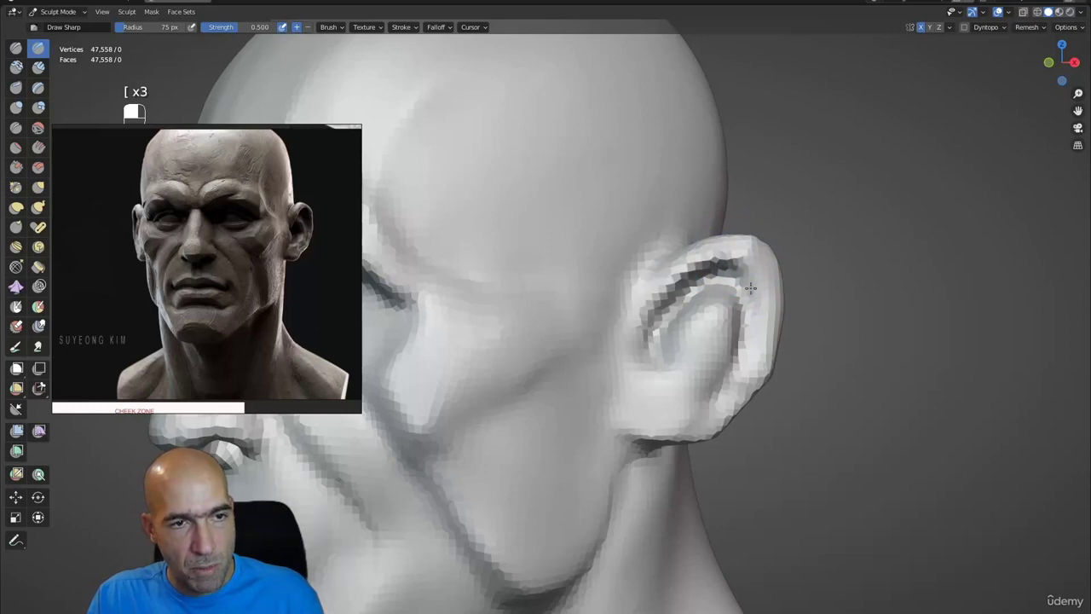
key("ctrl")
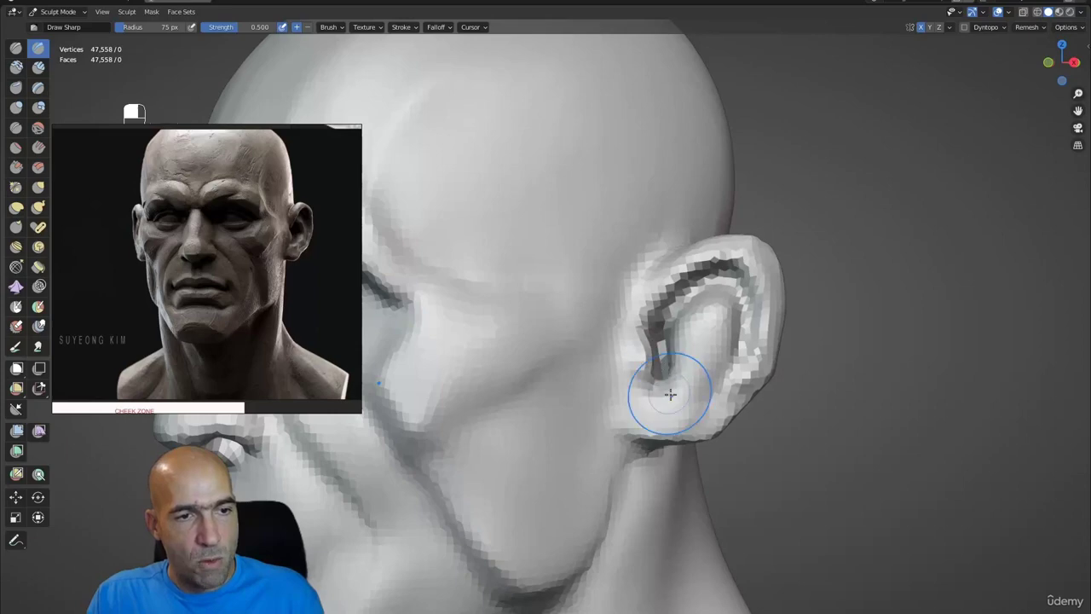
mouse_move(670, 394)
left_mouse_down("alt")
mouse_move(682, 382)
mouse_move(672, 419)
mouse_move(689, 401)
left_mouse_up("alt")
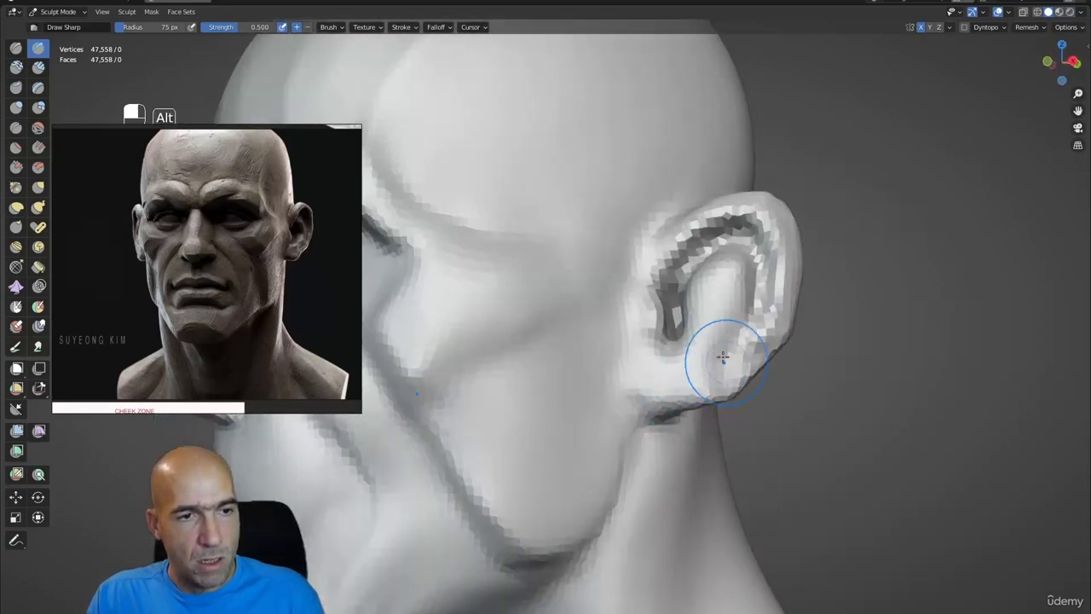
Step: Pull the earlobe downward with the Grab brush and thicken it using Inflate/Deflate at a 75 px radius
mouse_move(722, 359)
left_mouse_down("alt")
mouse_move(678, 405)
mouse_move(706, 418)
mouse_move(658, 413)
left_mouse_up("alt")
key("g")
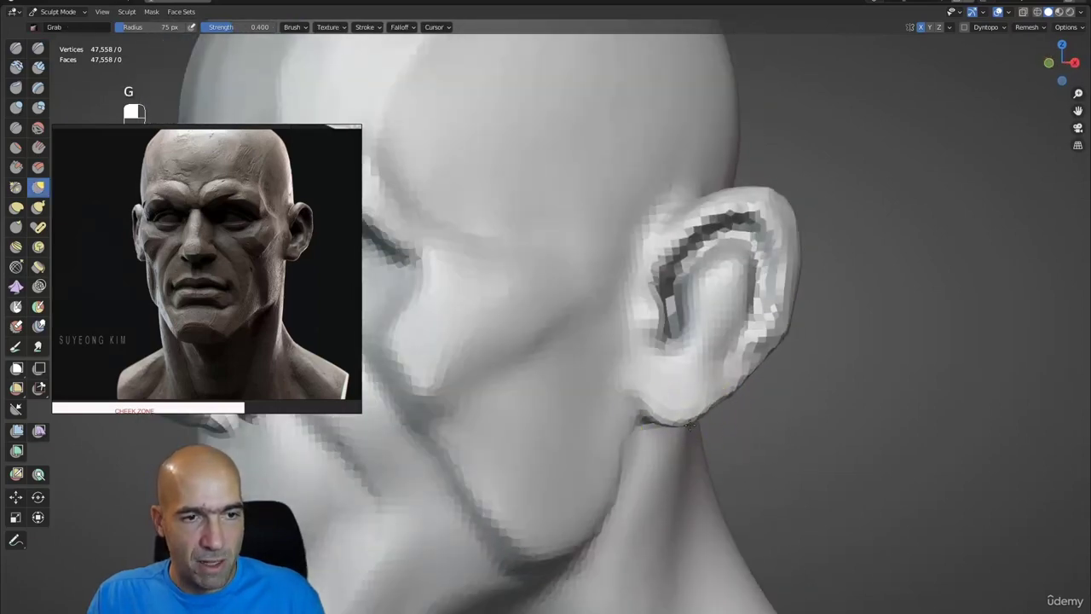
middle_click_drag(707, 407, 688, 438)
key("6")
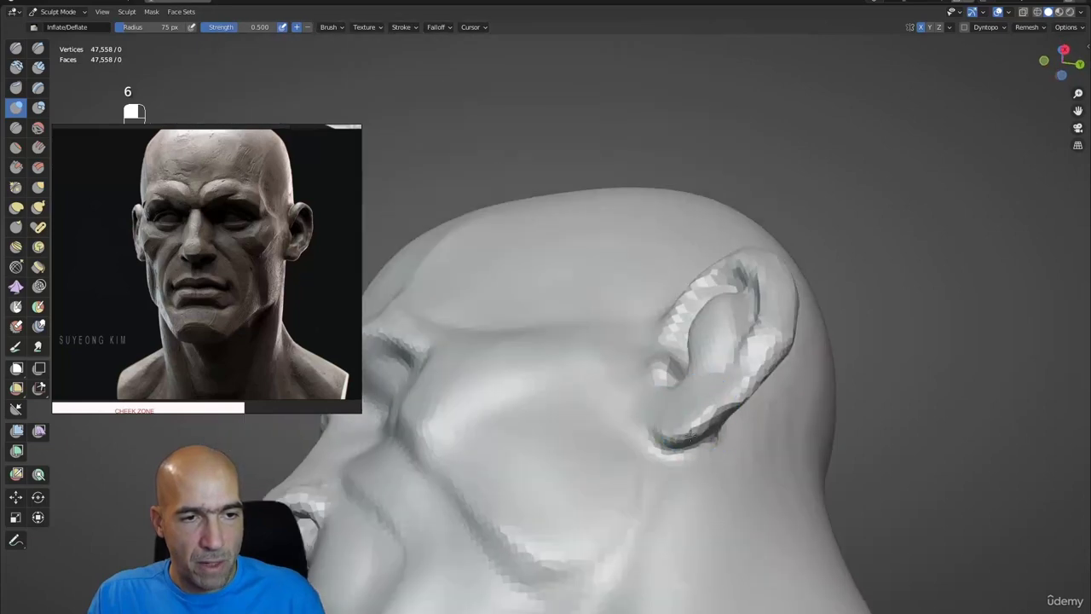
mouse_move(693, 437)
left_mouse_down("alt")
mouse_move(732, 430)
mouse_move(700, 422)
left_mouse_up("alt")
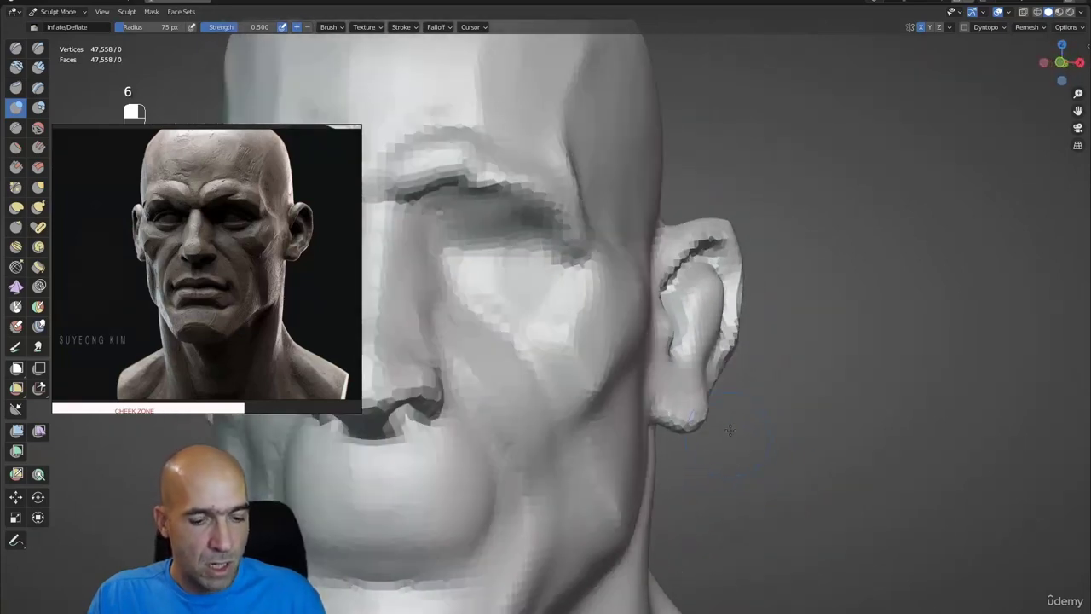
Step: Refine the outline of the earlobe and lower ear with the Grab brush at a 102 px radius
key("g")
key("bracketright")
key("bracketright")
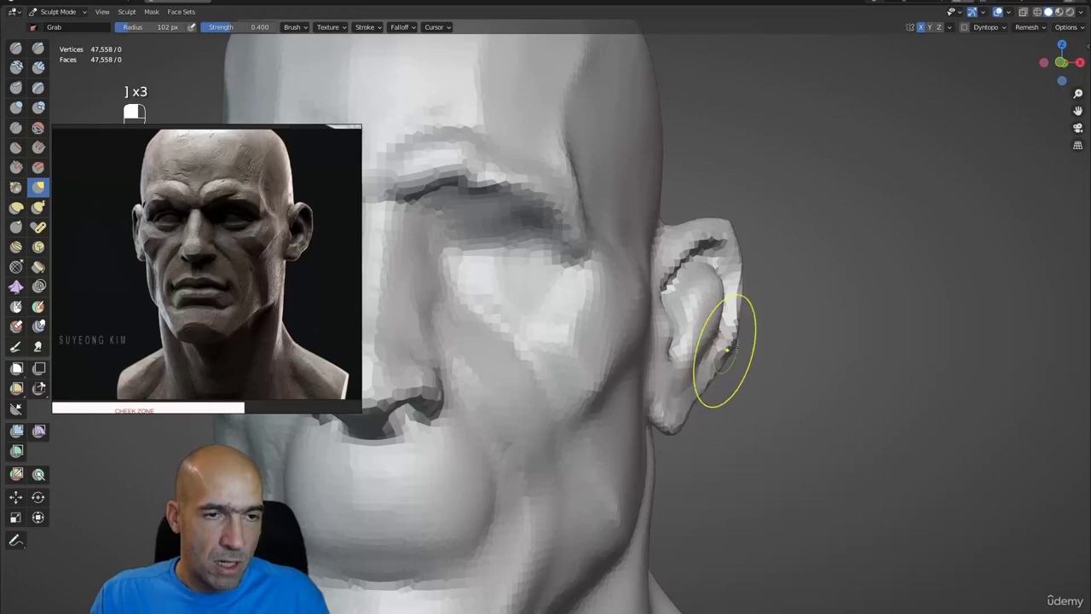
mouse_move(726, 349)
left_mouse_down("alt")
mouse_move(694, 355)
mouse_move(714, 362)
mouse_move(706, 348)
mouse_move(669, 391)
mouse_move(646, 309)
left_mouse_up("alt")
Step: Hollow out the ear's central bowl with Draw Sharp at a 102 px radius, adjust its shape and smooth the inner fold
key("1")
key("g")
key("1")
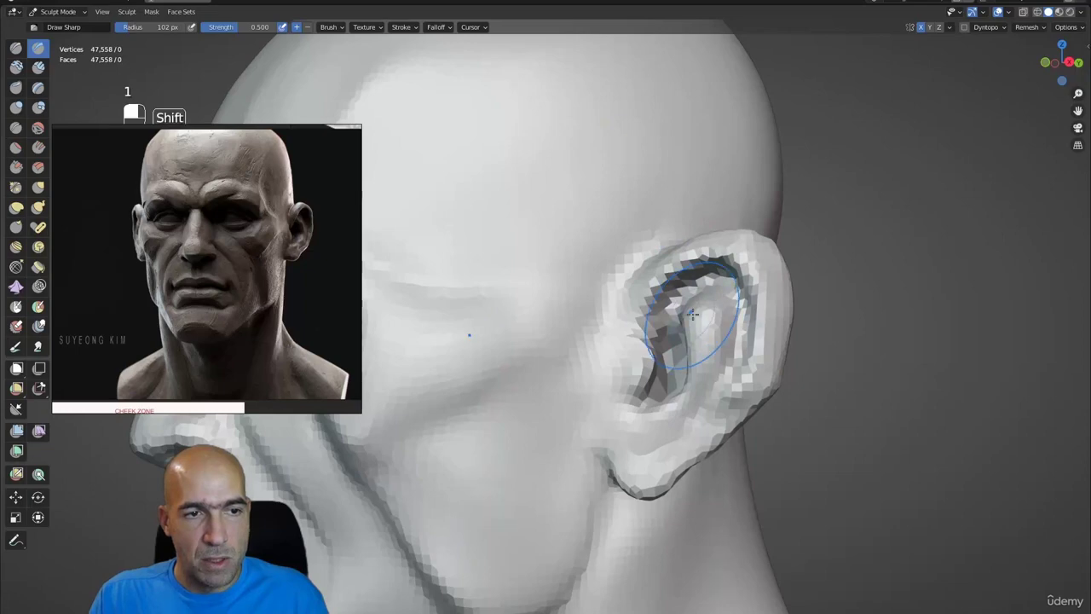
left_click_drag(707, 328, 716, 358, "shift")
middle_click_drag(715, 358, 759, 356)
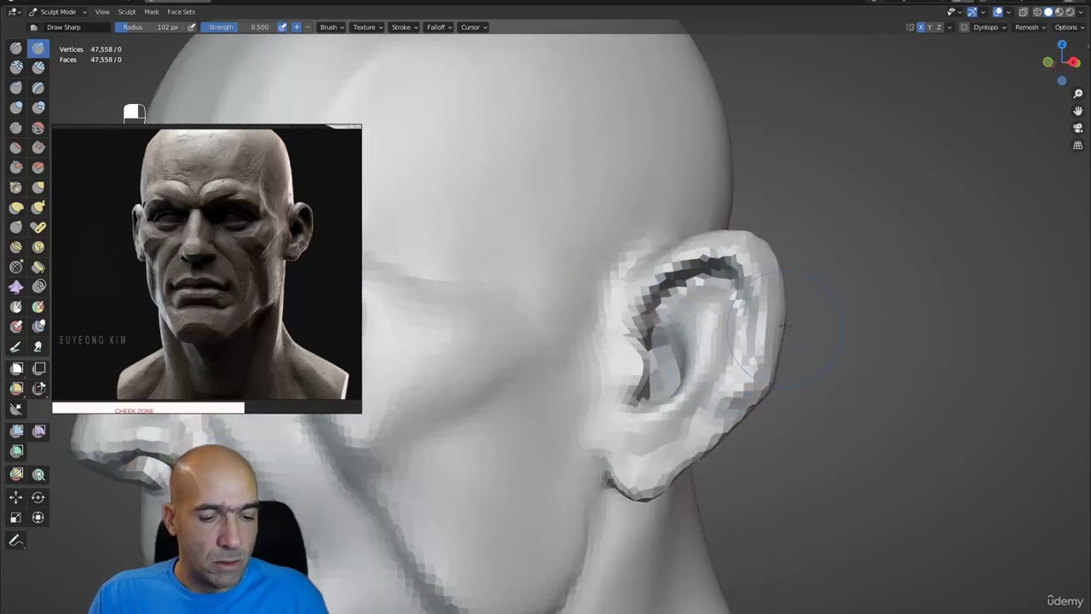
Step: Annotate the ear with temporary guide lines for the outer rim and inner folds, and clear them
key("ctrl+shift+7")
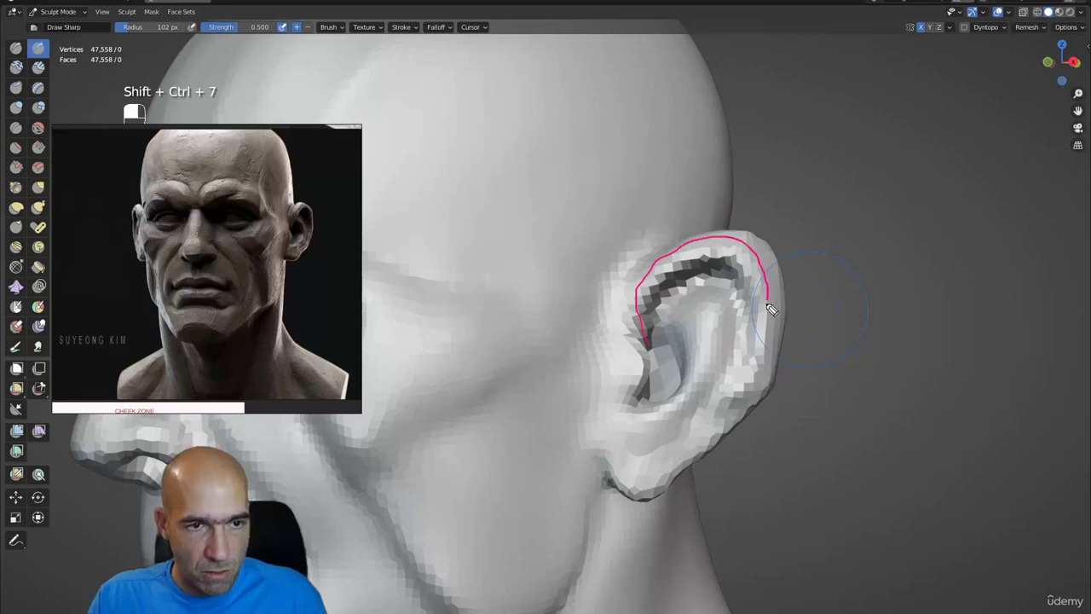
left_click_drag(767, 304, 723, 393)
left_click_drag(660, 304, 697, 356)
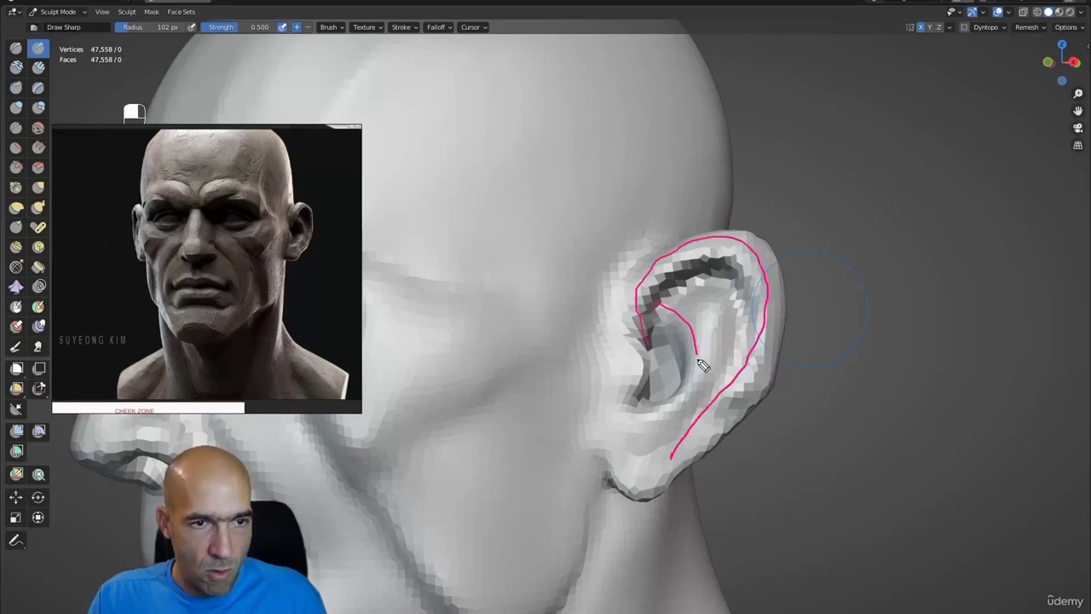
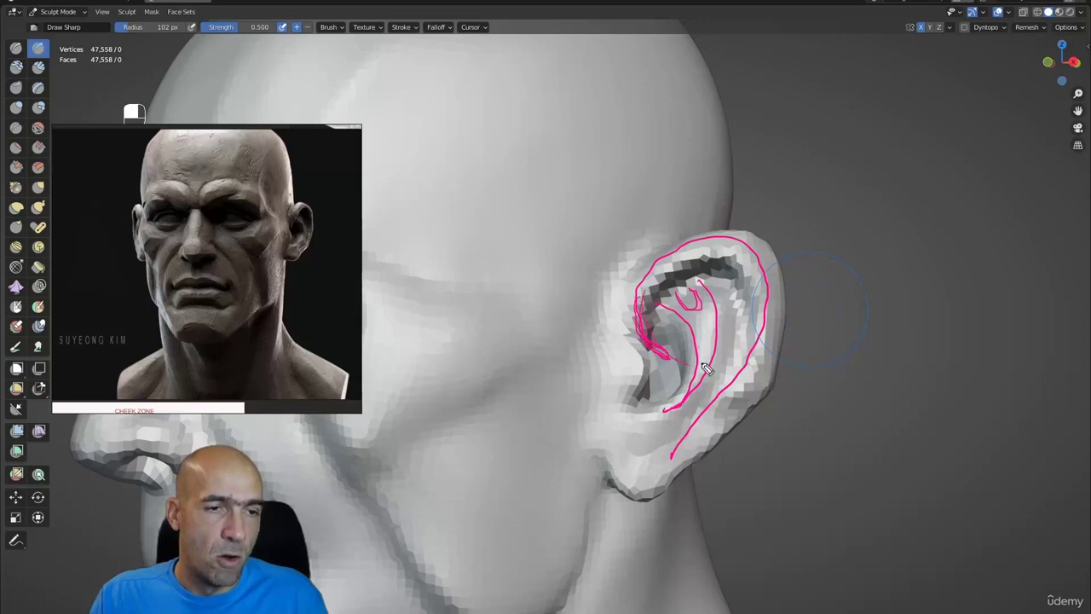
key("Escape")
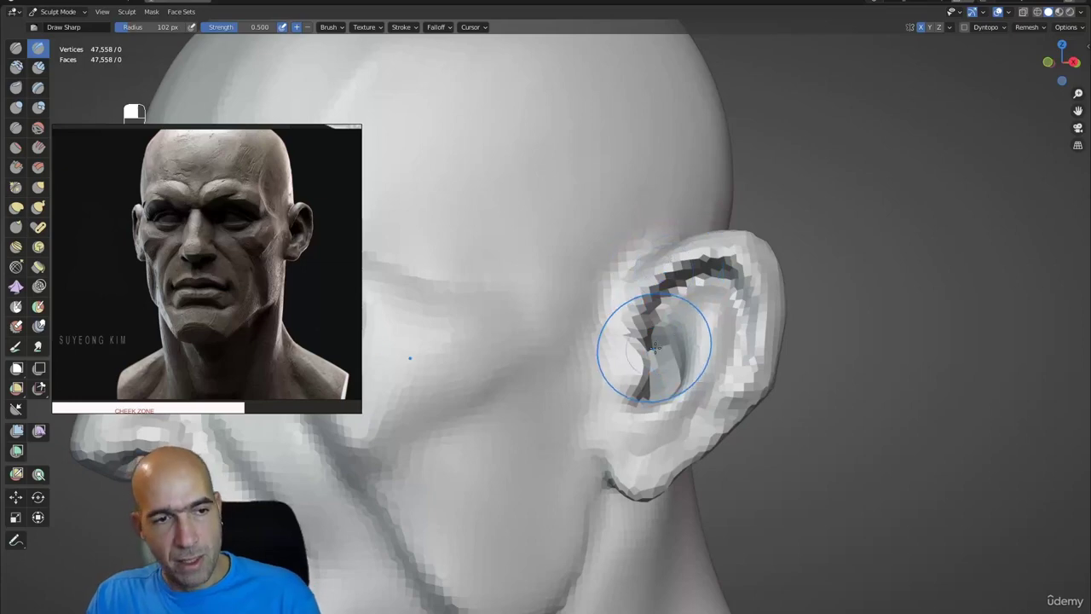
Step: Carve the start of the outer rim into the ear's hollow with the Draw Sharp brush at a 57 px radius
key("bracketleft")
key("bracketleft")
key("bracketleft")
key("bracketleft")
key("bracketleft")
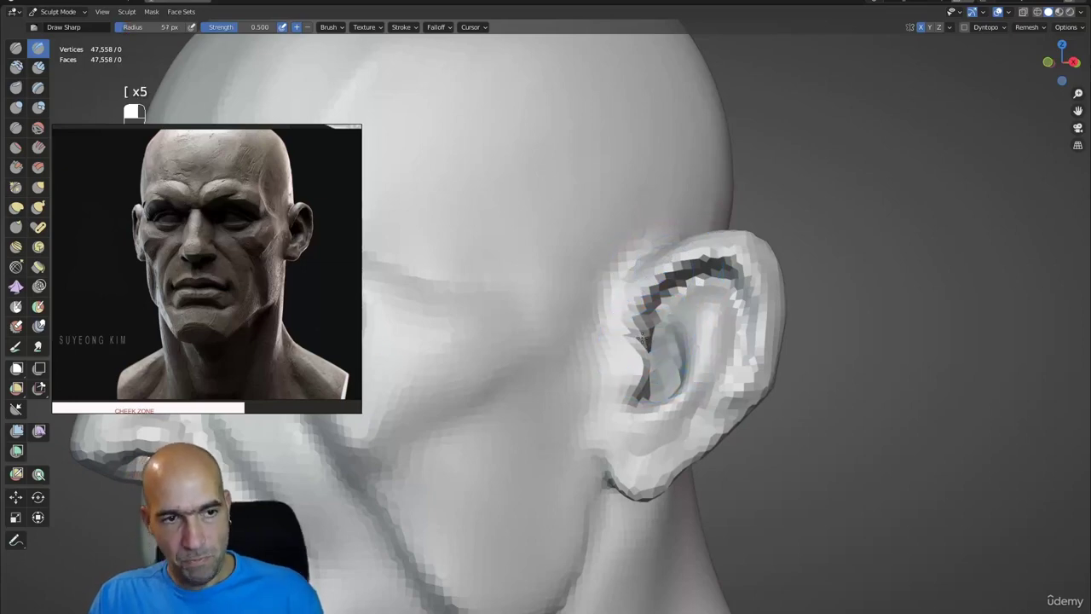
middle_click_drag(665, 335, 660, 345)
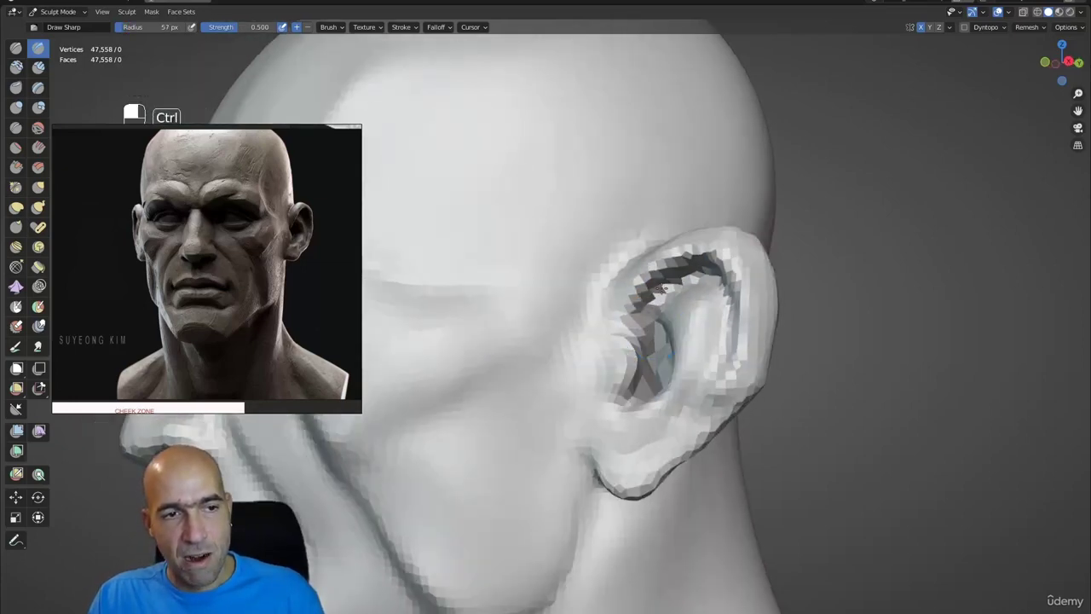
Step: Carve the back of the ear where it meets the head, down to the earlobe, with Draw Sharp at 57 px
middle_click_drag(689, 279, 676, 270)
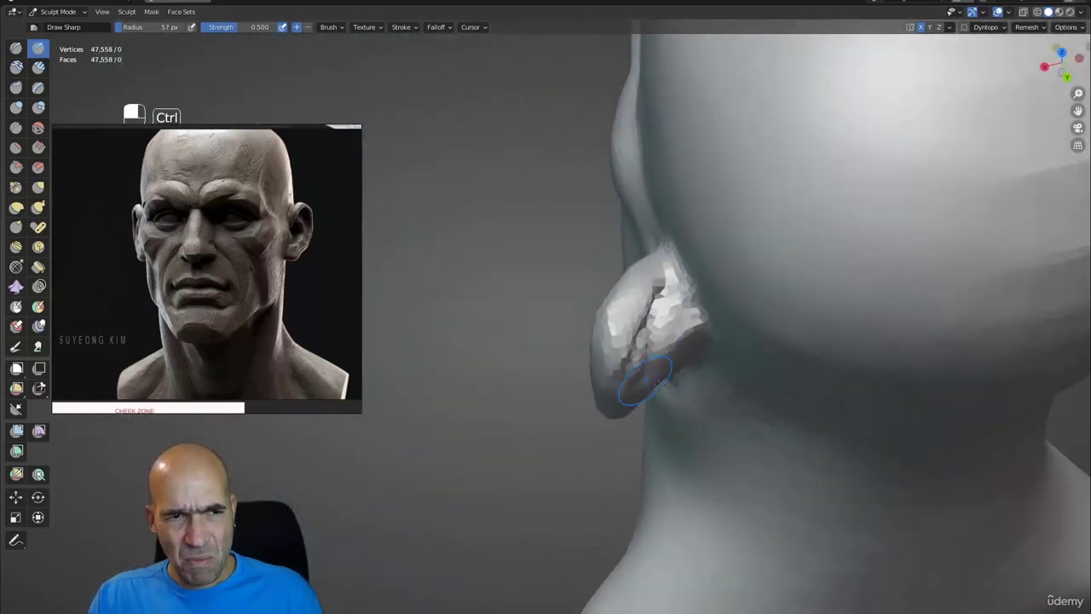
middle_click_drag(658, 384, 649, 366)
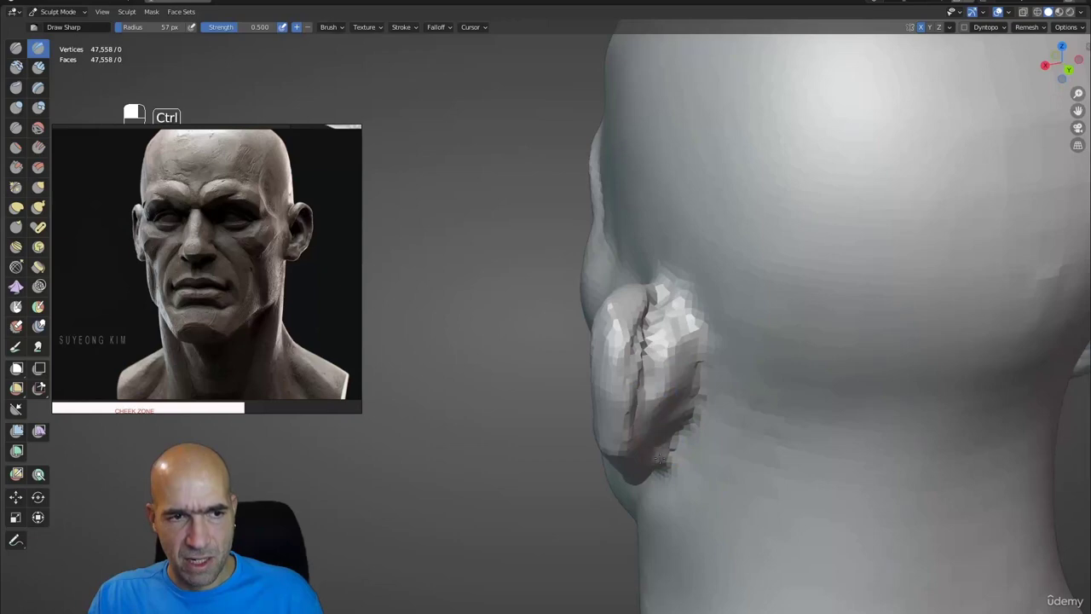
middle_click_drag(660, 459, 654, 400)
mouse_move(665, 461)
left_mouse_down("ctrl")
mouse_move(670, 389)
mouse_move(688, 438)
left_mouse_up("ctrl")
middle_click_drag(689, 438, 670, 486)
left_click_drag(670, 486, 669, 535, "ctrl")
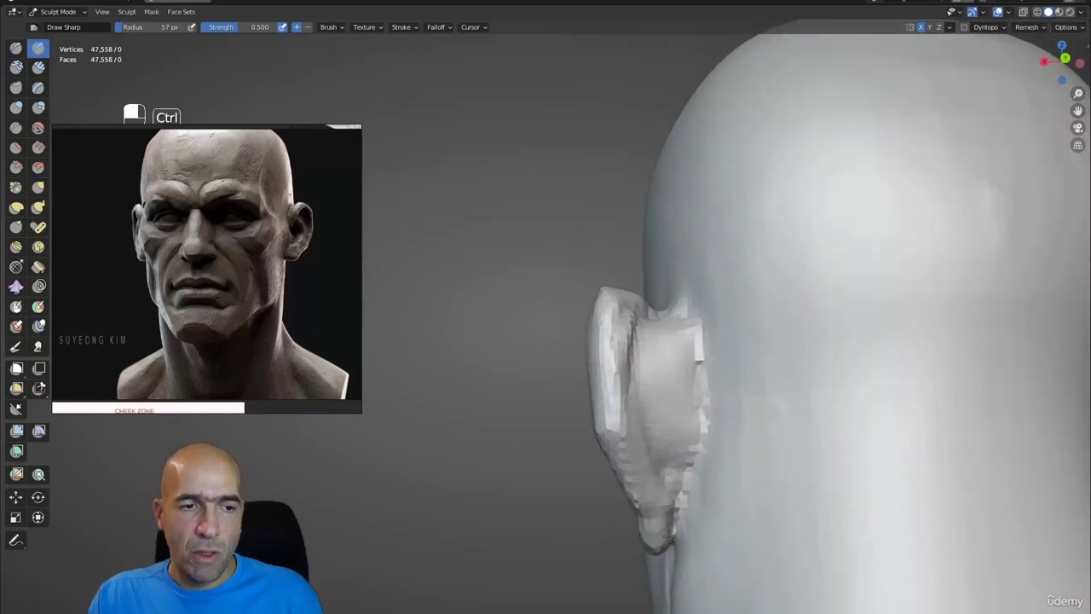
Step: Sharpen the groove between the ear's outer rim and inner fold with Draw Sharp at 57 px
mouse_move(704, 383)
left_mouse_down("alt")
mouse_move(655, 353)
mouse_move(679, 317)
mouse_move(682, 384)
mouse_move(670, 349)
mouse_move(653, 397)
mouse_move(675, 349)
mouse_move(662, 444)
mouse_move(657, 383)
mouse_move(610, 314)
mouse_move(679, 332)
left_mouse_up("alt")
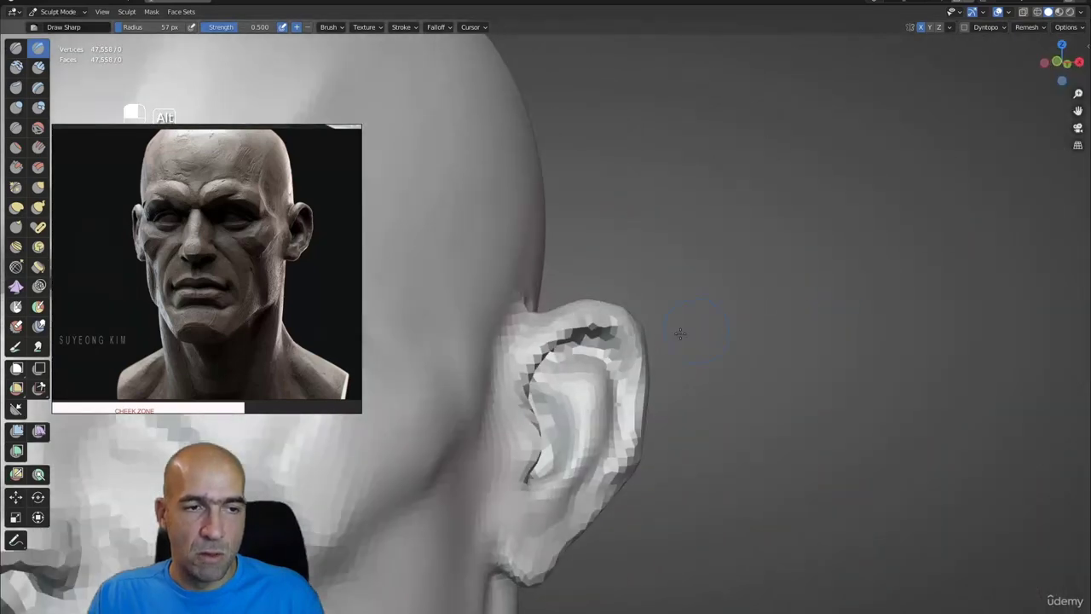
mouse_move(613, 344)
left_mouse_down()
mouse_move(622, 386)
mouse_move(596, 486)
left_mouse_up()
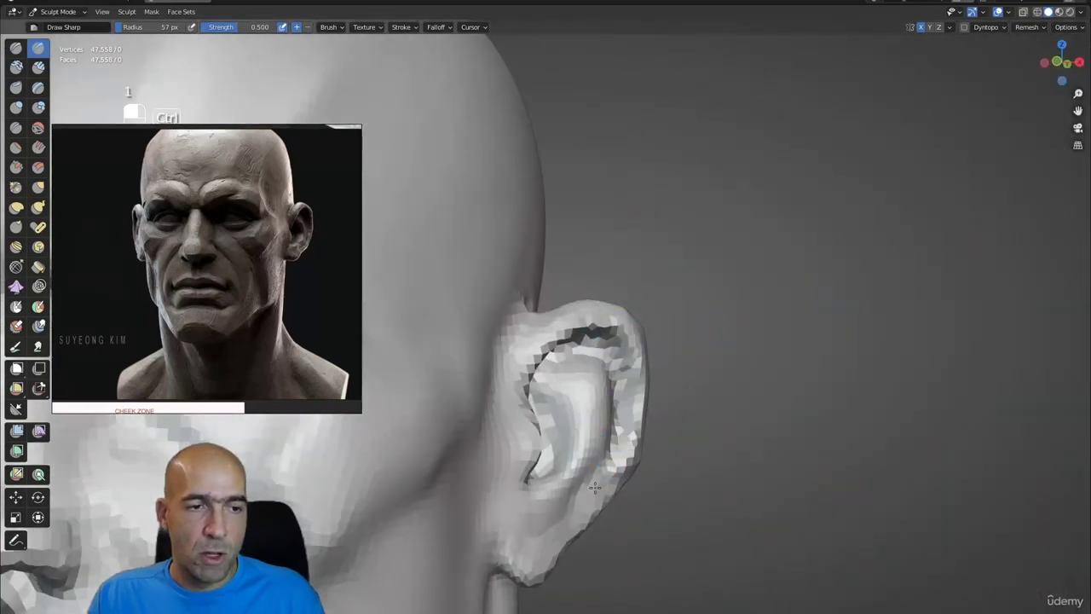
left_click_drag(634, 427, 620, 424, "alt")
mouse_move(581, 370)
left_mouse_down()
mouse_move(562, 366)
mouse_move(553, 383)
mouse_move(600, 366)
mouse_move(576, 397)
mouse_move(631, 413)
mouse_move(588, 483)
mouse_move(535, 489)
mouse_move(518, 460)
mouse_move(676, 415)
mouse_move(699, 384)
left_mouse_up()
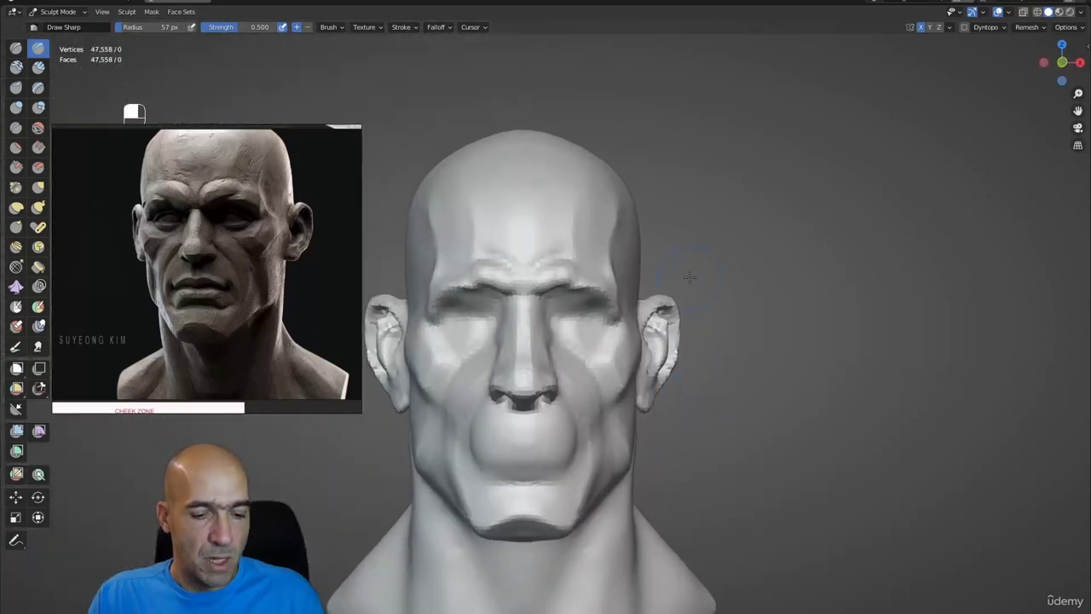
Step: Pull the ears' outer rims closer to the head with the Grab brush at a 115 px radius
key("g")
key("bracketright")
key("bracketright")
key("bracketright")
key("bracketright")
key("bracketright")
key("bracketright")
key("bracketright")
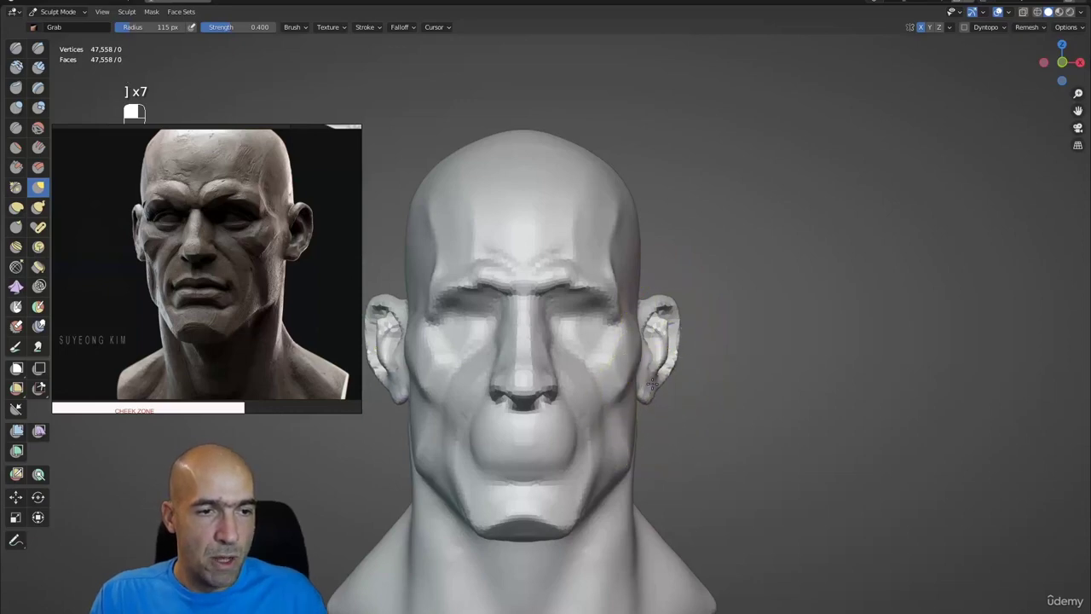
key("ctrl+z")
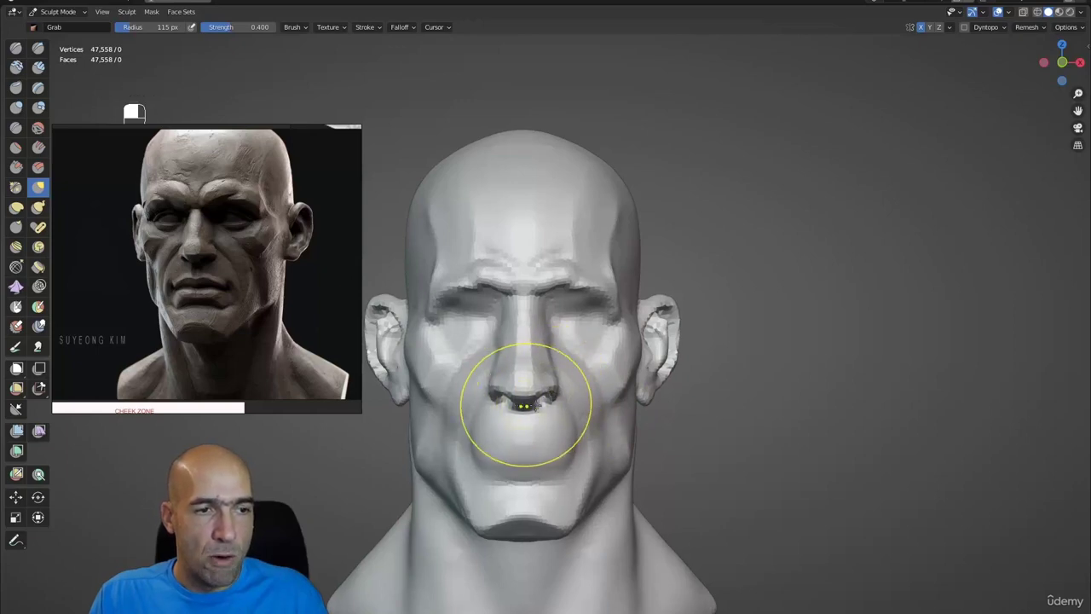
left_click_drag(649, 394, 675, 331)
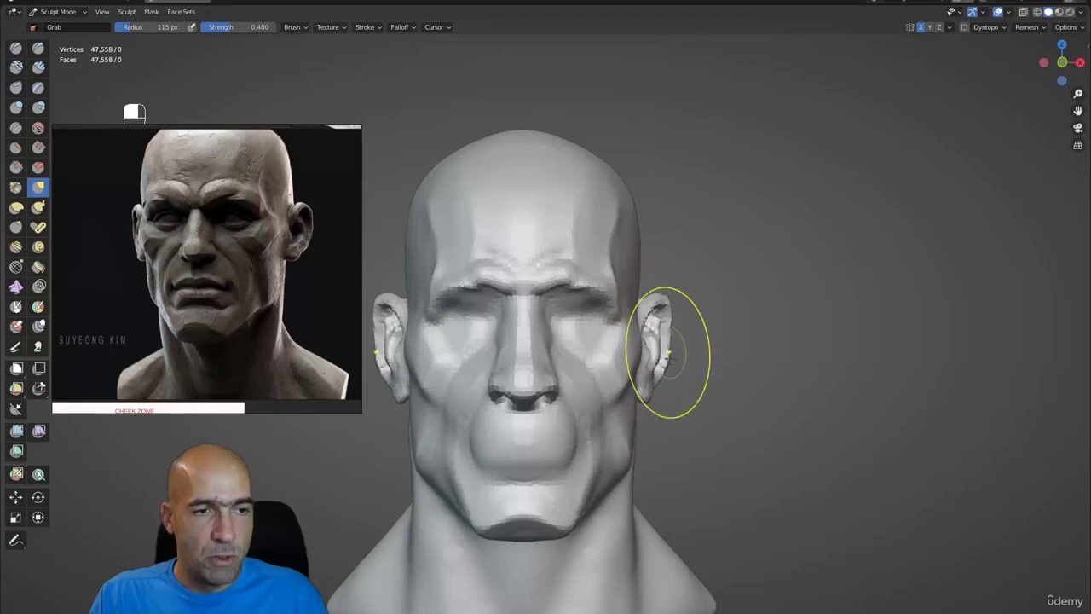
left_click_drag(652, 385, 660, 349)
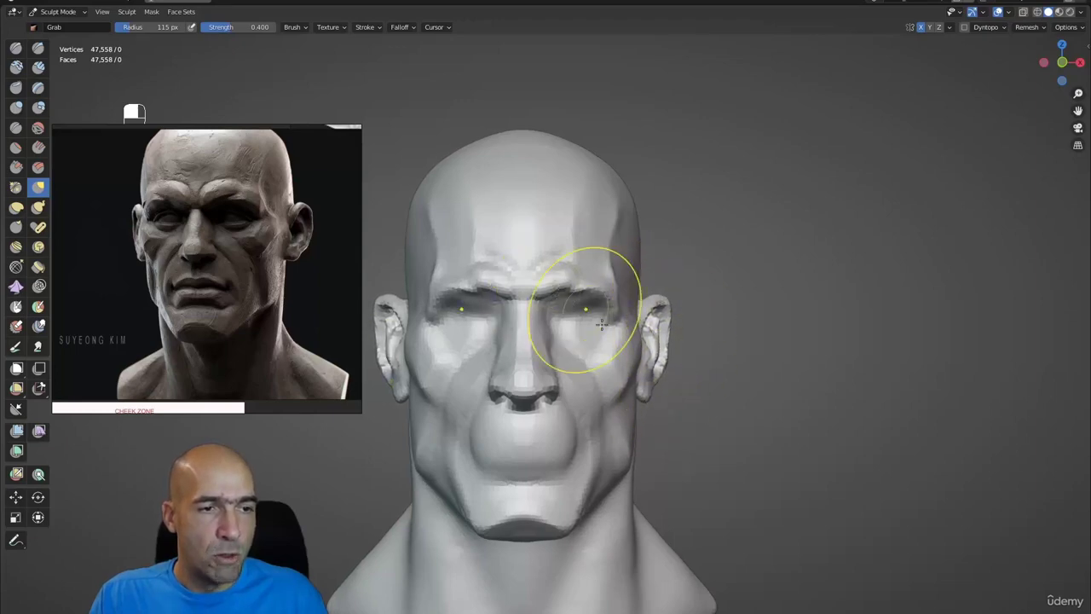
Step: Scrape the side plane of the jaw beneath the cheekbone with the Scrape/Peaks brush at a 115 px radius
mouse_move(554, 294)
left_mouse_down("alt")
mouse_move(597, 382)
mouse_move(591, 363)
mouse_move(707, 371)
left_mouse_up("alt")
scroll(597, 383, "up", 6)
key("3")
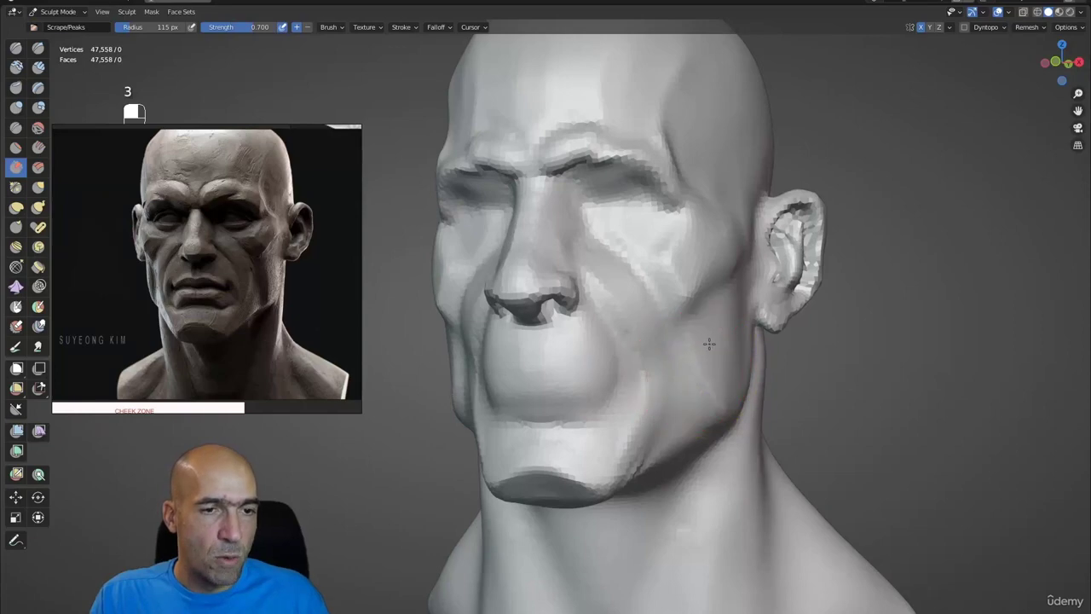
left_click_drag(737, 308, 738, 372, "alt")
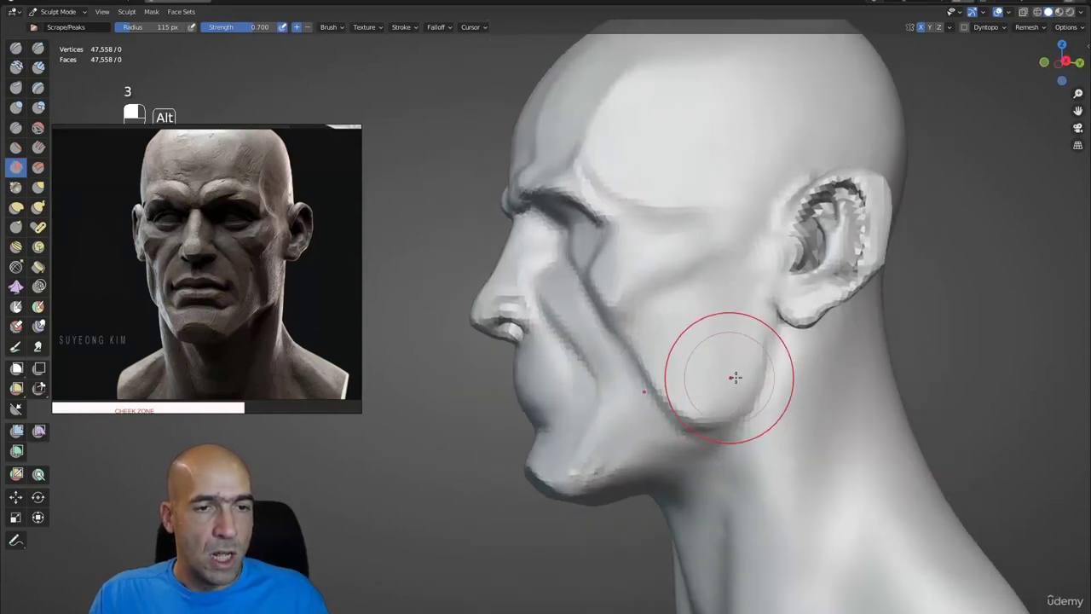
Step: Define the rear edge of the jaw below the ear with Draw Sharp at a 58 px radius, and smooth it
key("1")
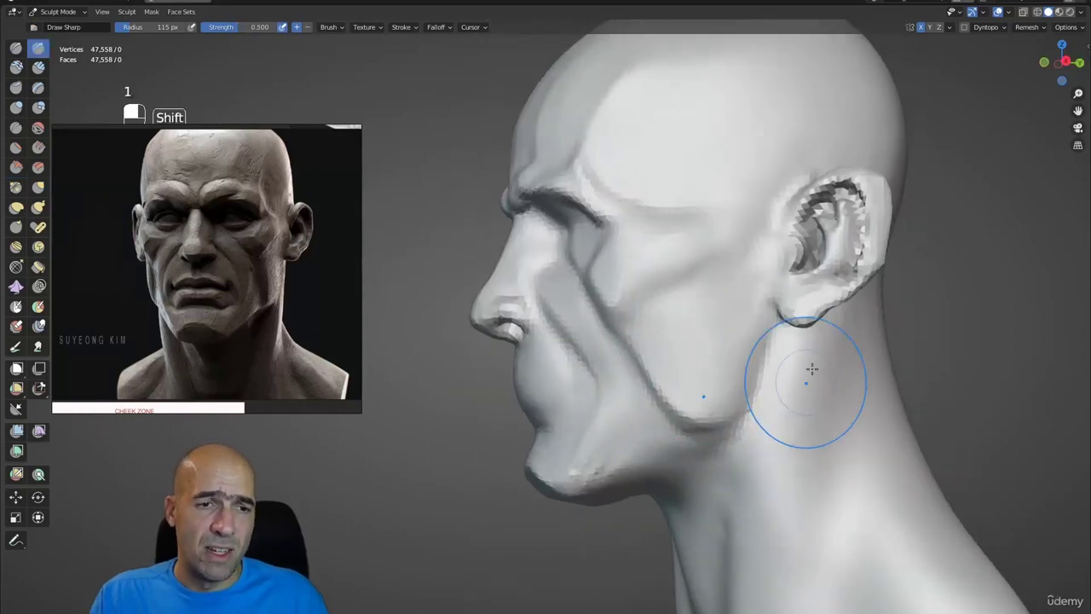
mouse_move(811, 370)
left_mouse_down("alt")
mouse_move(767, 457)
mouse_move(840, 443)
mouse_move(801, 401)
mouse_move(743, 229)
mouse_move(755, 243)
left_mouse_up("alt")
key("1")
key("1")
key("bracketleft")
key("bracketleft")
key("bracketleft")
key("bracketleft")
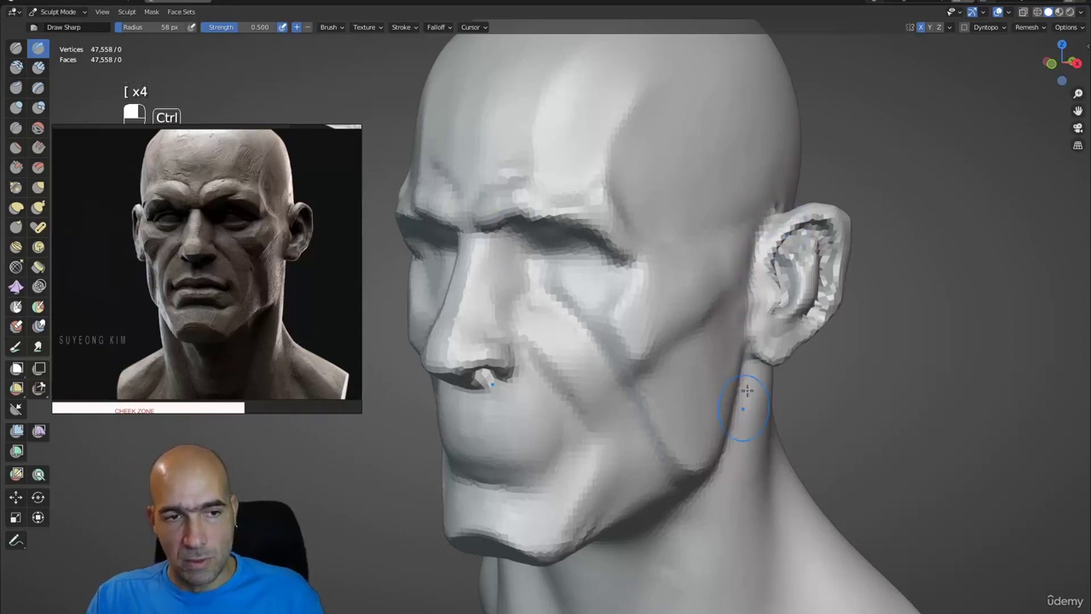
middle_click_drag(743, 388, 761, 317)
key("shift")
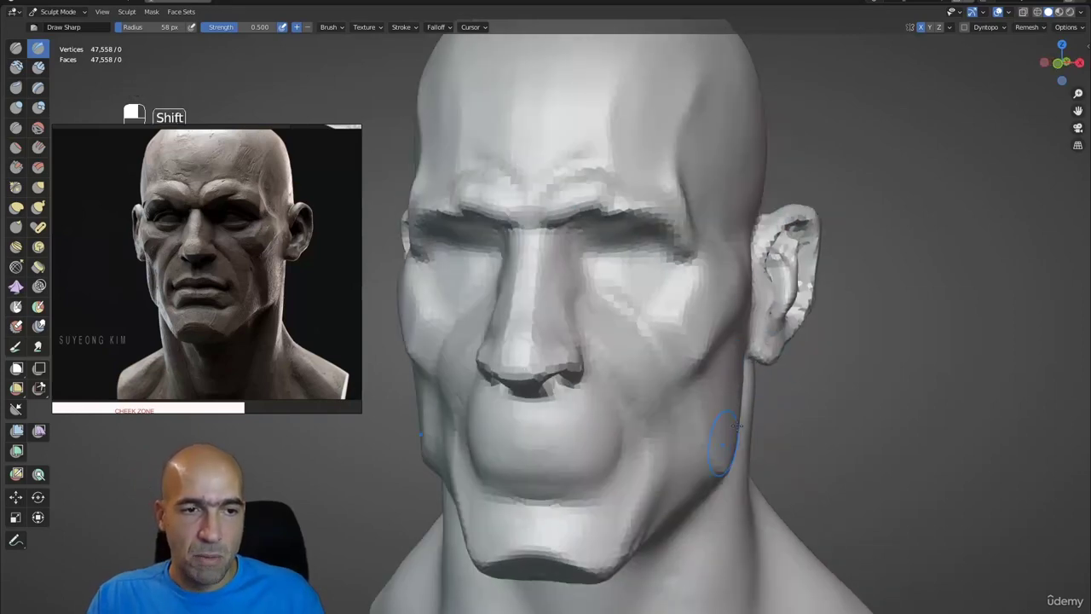
middle_click_drag(738, 424, 769, 406, "shift")
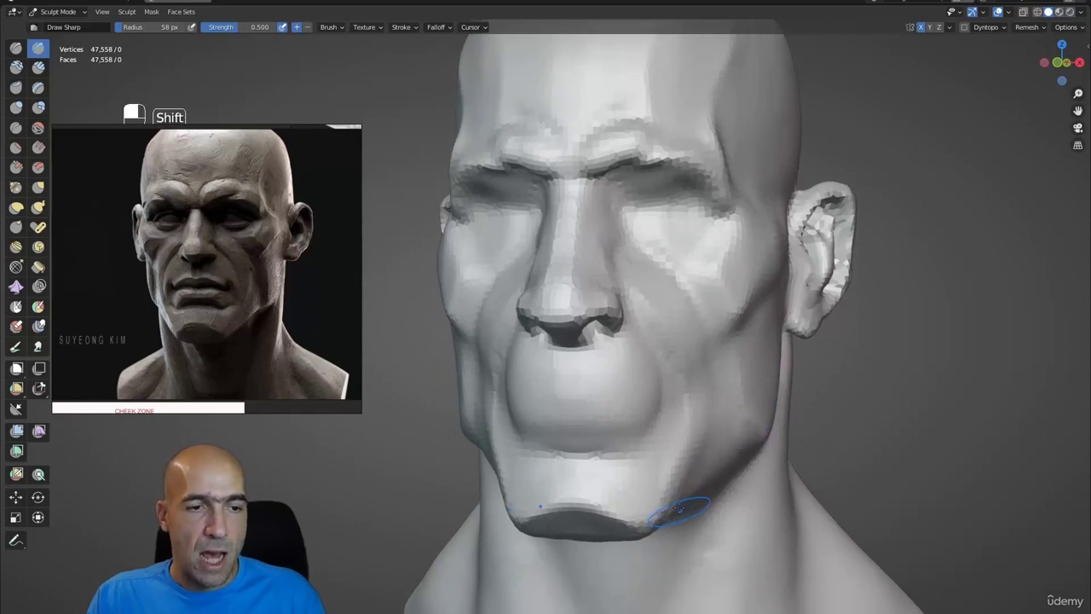
Step: Flatten the plane between the chin and the jaw corner with Scrape/Peaks at an 86 px radius
middle_click_drag(692, 506, 716, 447)
key("3")
key("]")
key("]")
key("]")
key("]")
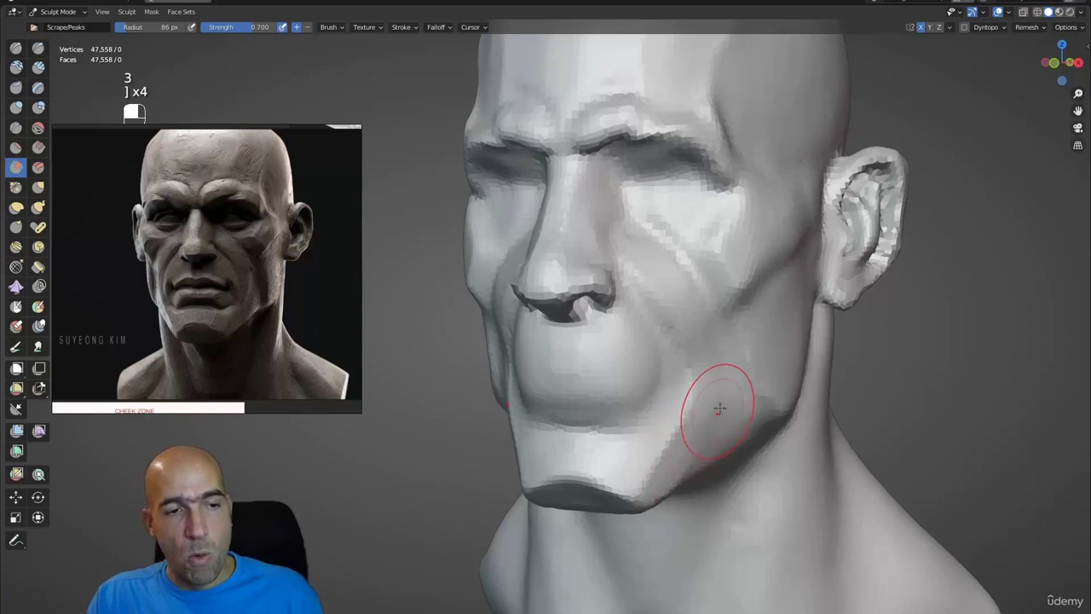
mouse_move(719, 408)
left_mouse_down()
mouse_move(662, 455)
mouse_move(674, 431)
left_mouse_up()
mouse_move(674, 426)
middle_mouse_down("alt")
mouse_move(652, 361)
mouse_move(627, 352)
middle_mouse_up("alt")
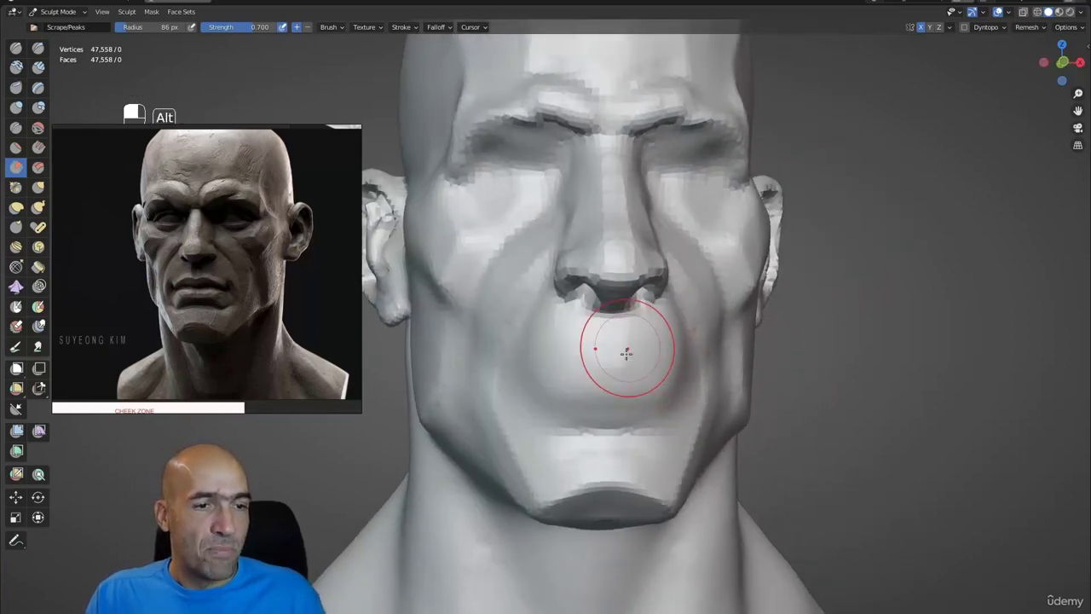
Step: Carve the hollow beneath the lower lip with Draw Sharp at 86 px and refine its edges with Scrape/Peaks at 55 px
key("1")
left_click_drag(579, 400, 629, 402)
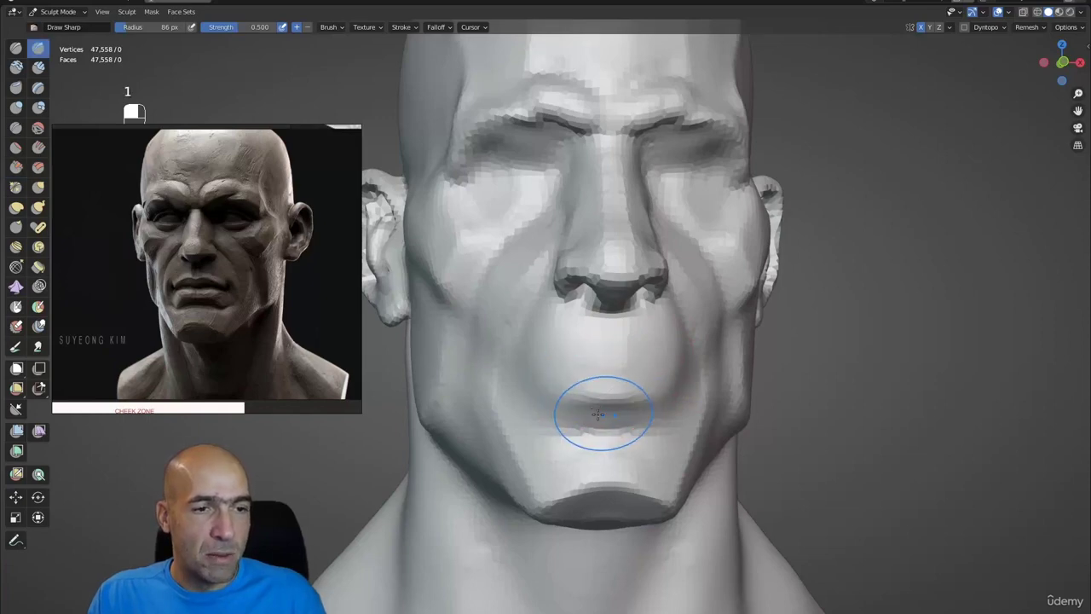
key("3")
key("bracketleft")
key("bracketleft")
key("bracketleft")
key("bracketleft")
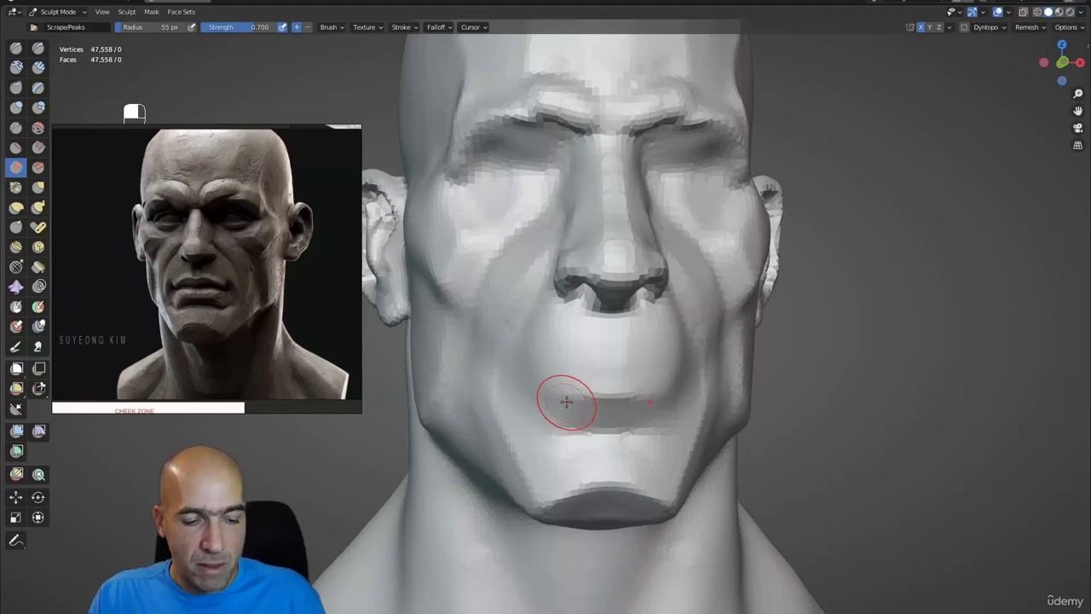
Step: Carve the mouth line from the corners across the muzzle with Draw Sharp at a 44 px radius
key("1")
middle_click_drag(566, 377, 546, 352)
key("1")
key("bracketleft")
key("bracketleft")
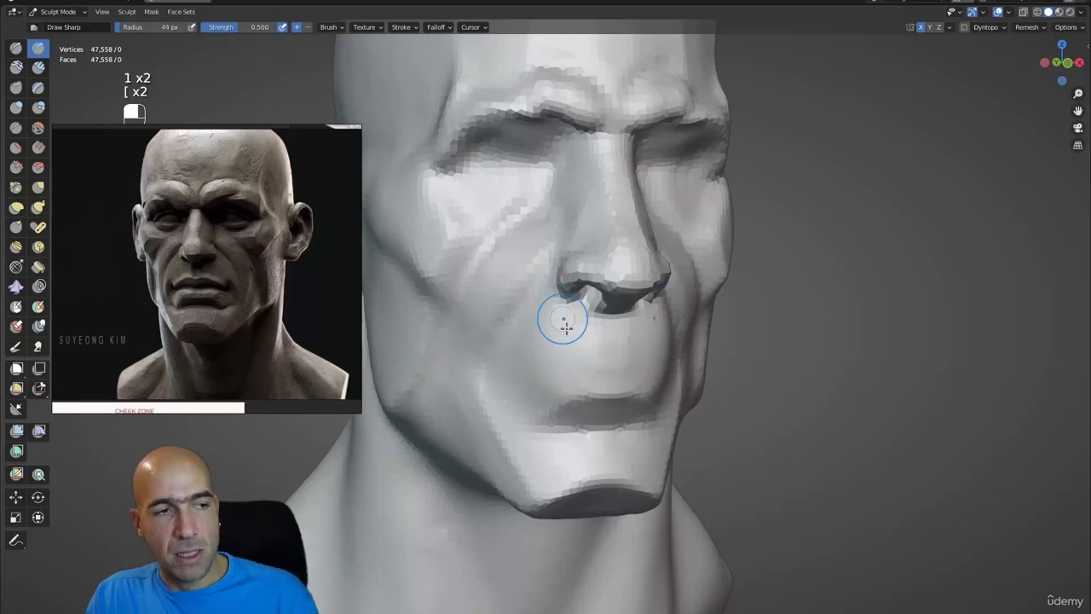
middle_click_drag(529, 366, 534, 373)
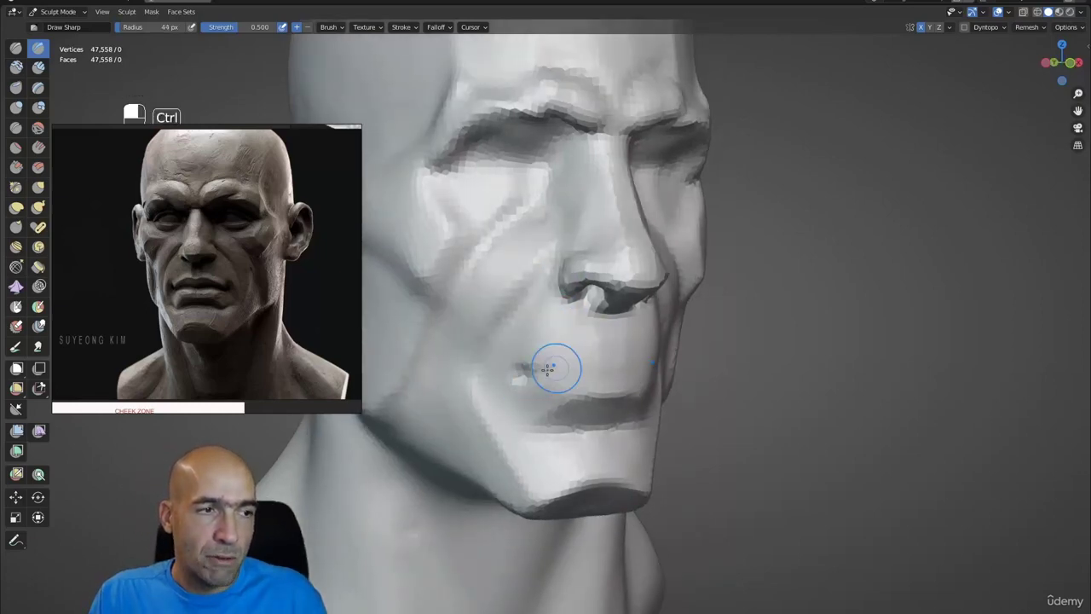
middle_click_drag(577, 366, 527, 380)
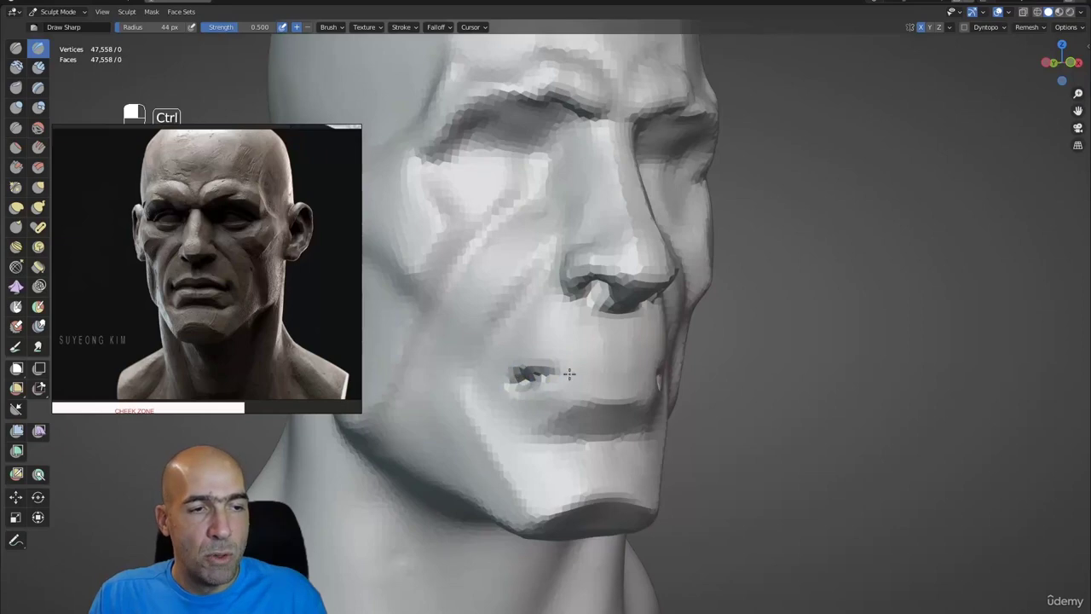
middle_click_drag(634, 371, 530, 380)
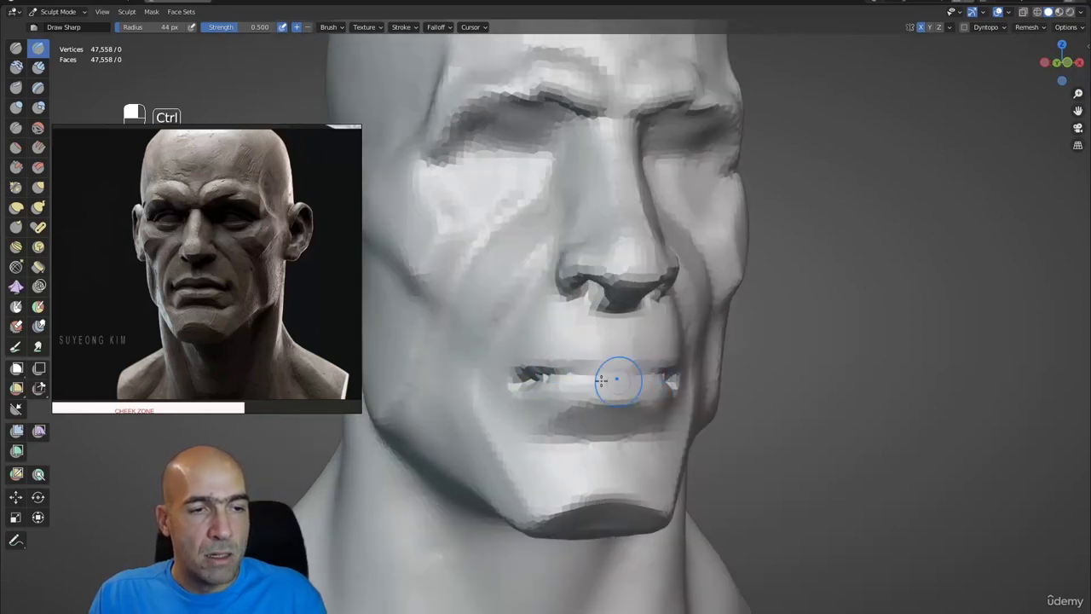
middle_click_drag(655, 377, 622, 358)
Step: Shape the upper lip's cupid's bow and deepen the parting between the lips with Grab and Draw Sharp at 58 px
key("g")
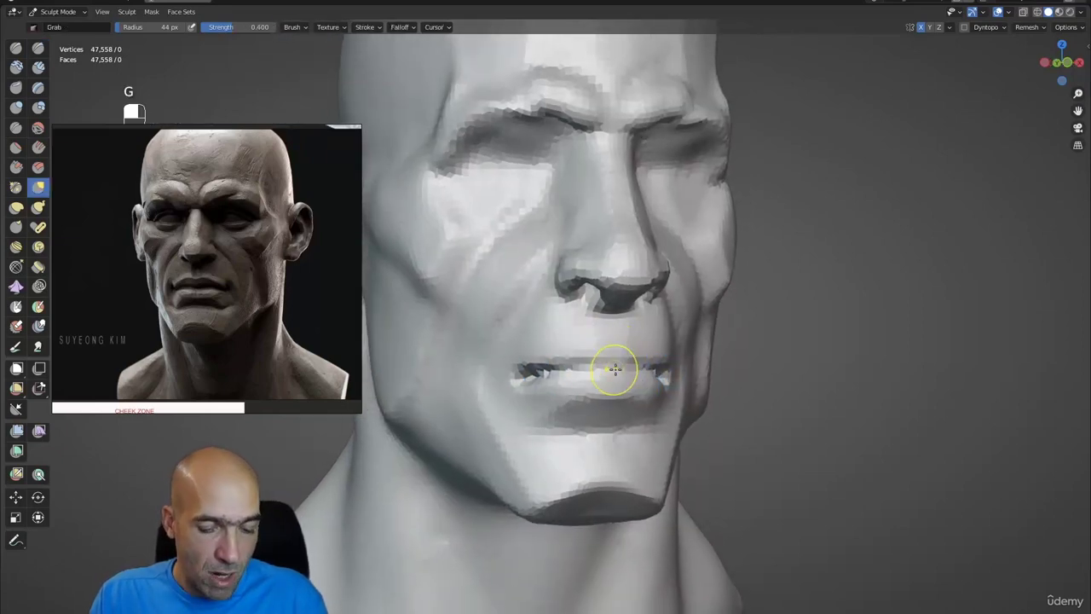
key("bracketright")
key("bracketright")
key("bracketright")
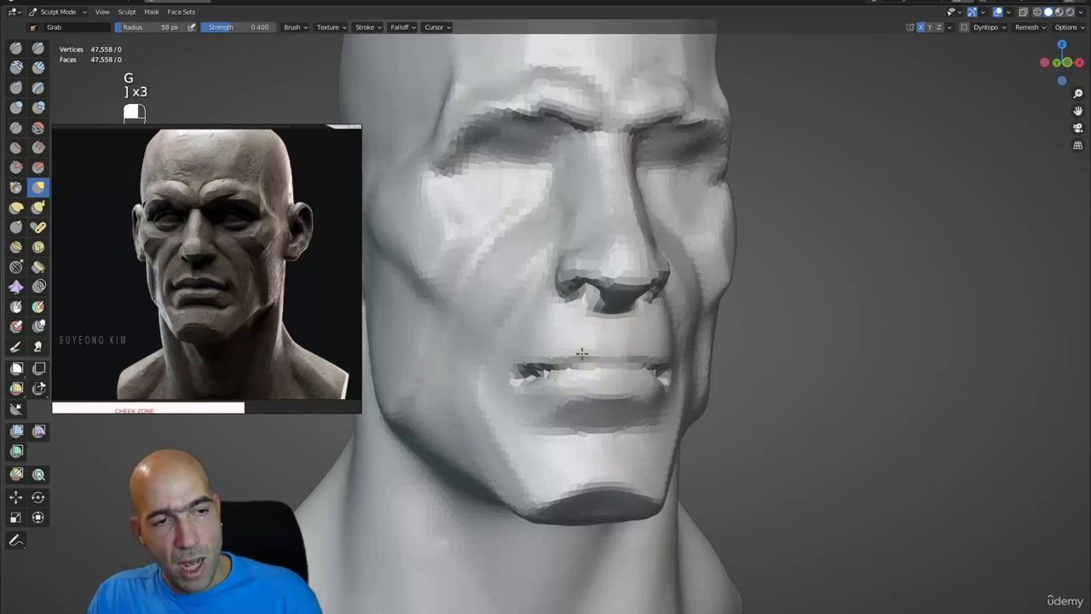
mouse_move(589, 353)
middle_mouse_down()
mouse_move(631, 375)
mouse_move(577, 372)
middle_mouse_up()
key("1")
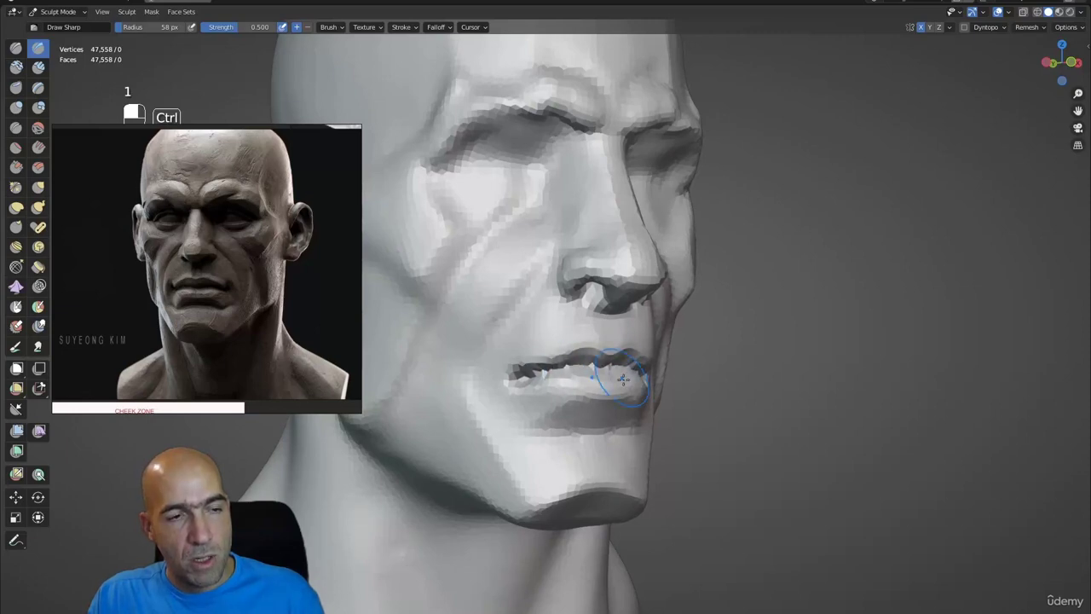
Step: Carve the philtrum under the nose with Draw Sharp at 58 px and adjust the upper lip with Grab at 78 px
mouse_move(622, 377)
middle_mouse_down("alt")
mouse_move(596, 379)
mouse_move(648, 382)
mouse_move(493, 390)
mouse_move(608, 374)
mouse_move(596, 349)
mouse_move(631, 341)
mouse_move(641, 324)
middle_mouse_up("alt")
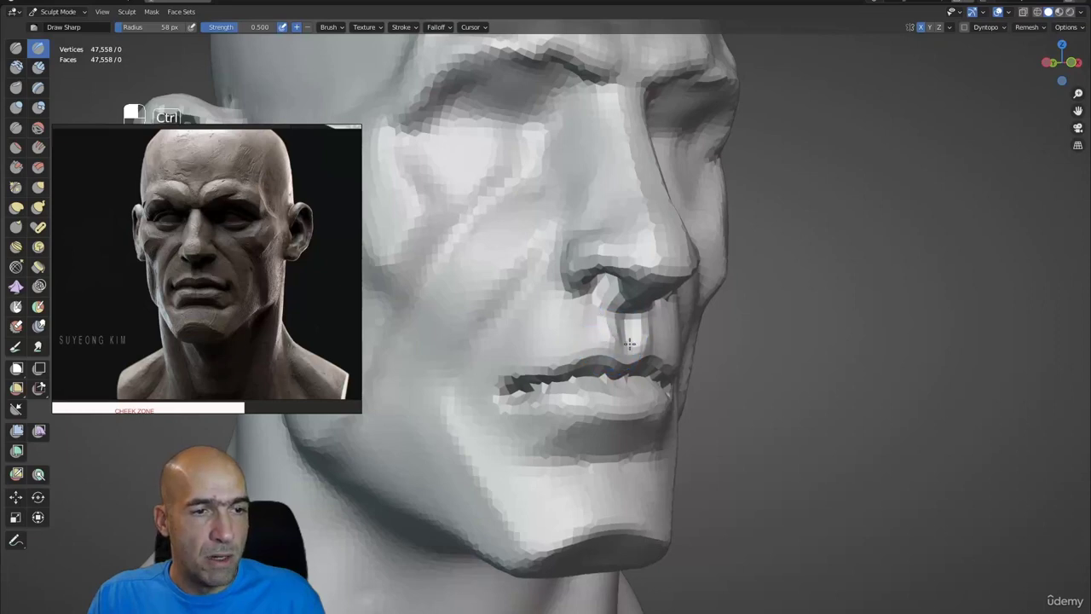
middle_click_drag(592, 317, 609, 310)
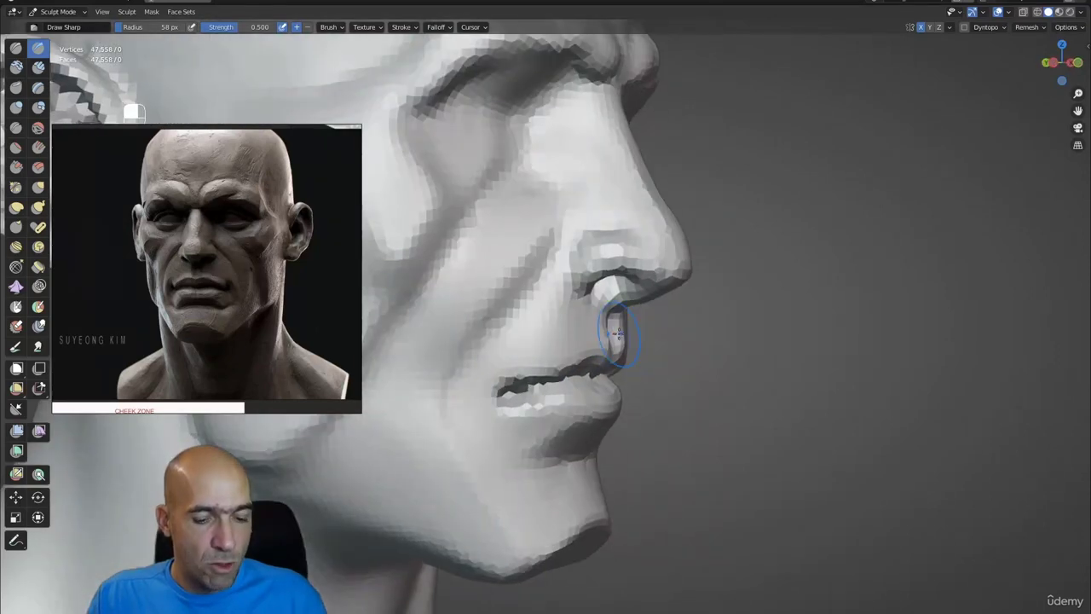
key("g")
mouse_move(579, 345)
middle_mouse_down()
mouse_move(604, 351)
mouse_move(554, 366)
mouse_move(599, 372)
mouse_move(585, 403)
mouse_move(545, 392)
mouse_move(579, 390)
mouse_move(588, 372)
mouse_move(531, 353)
middle_mouse_up()
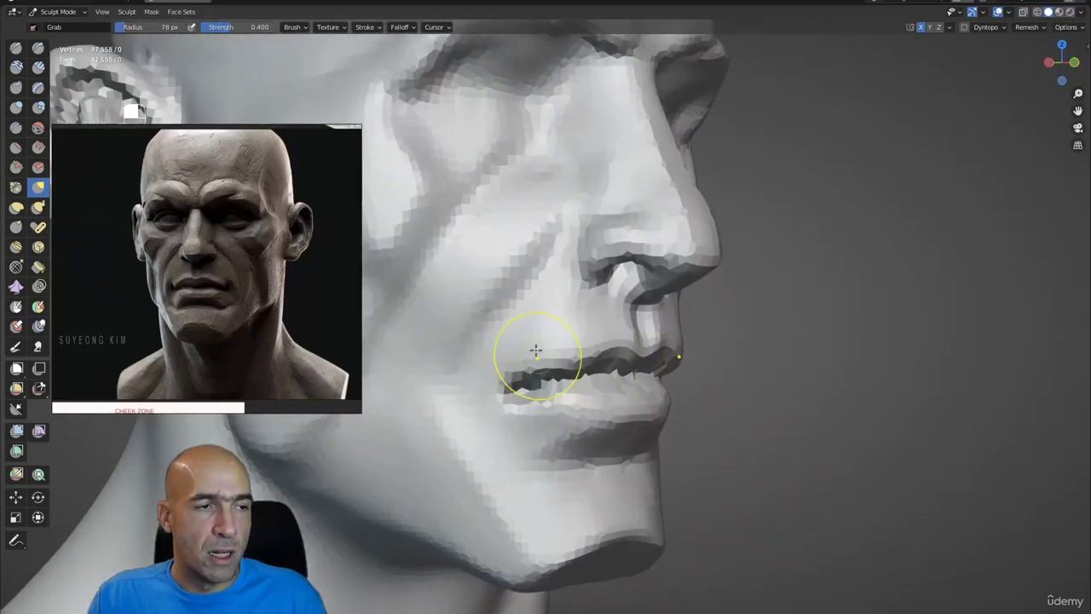
Step: Model the mouth corners and the area around them with Clay Strips and Draw Sharp at a 78 px radius
key("c")
middle_click_drag(528, 391, 532, 408)
key("1")
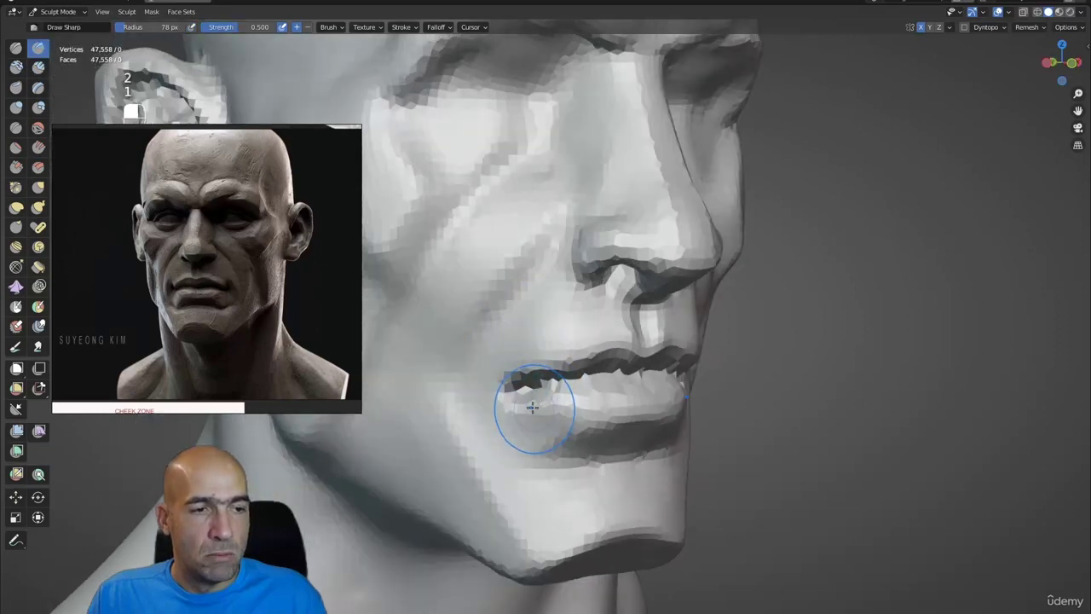
key("2")
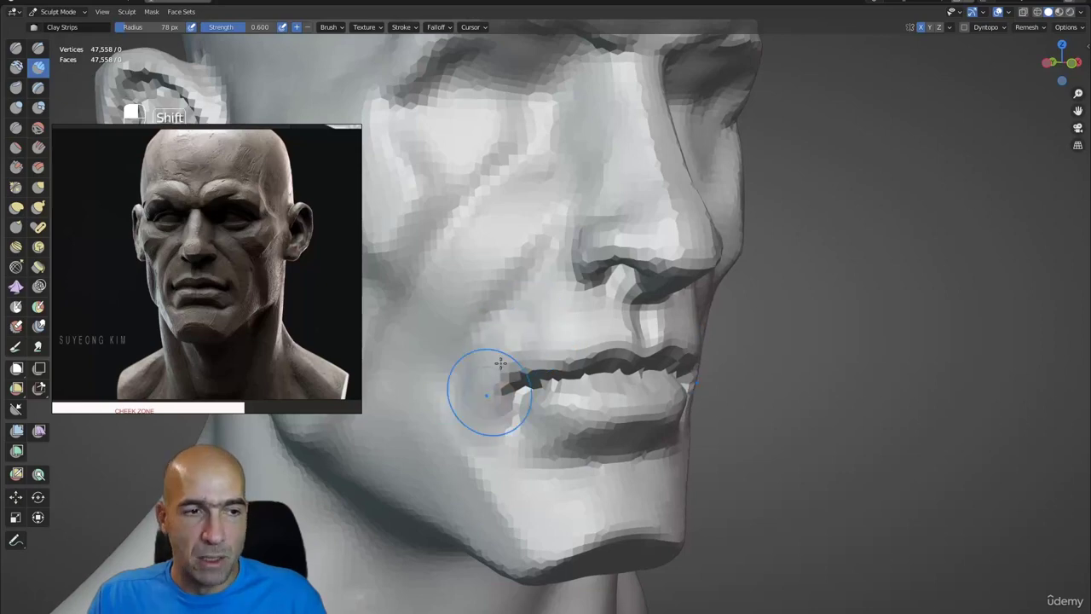
middle_click_drag(487, 389, 531, 324)
key("1")
key("ctrl")
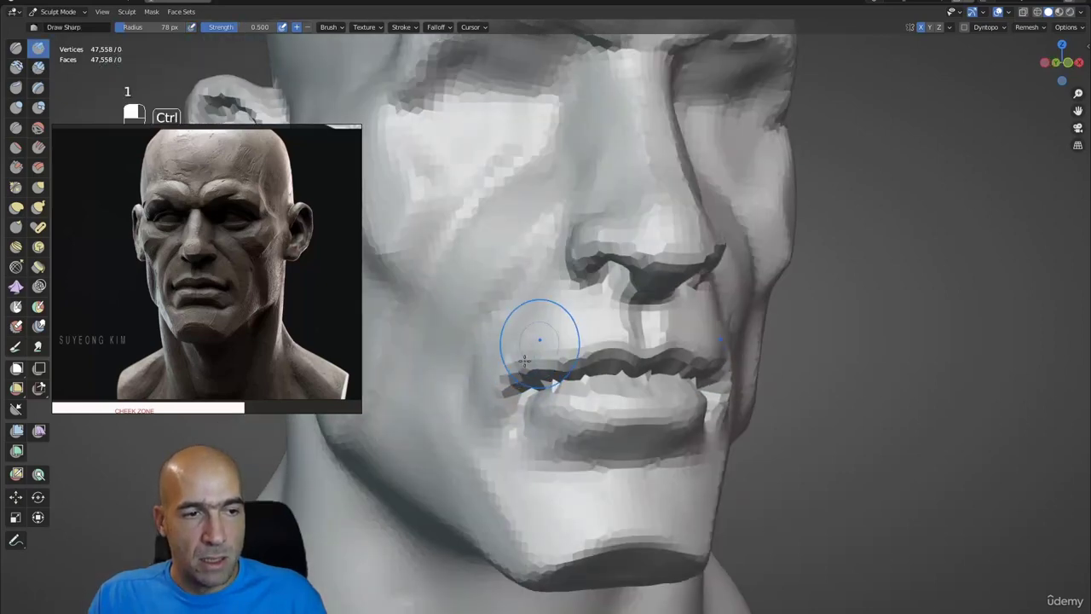
mouse_move(527, 433)
middle_mouse_down("ctrl")
mouse_move(528, 416)
mouse_move(568, 410)
mouse_move(560, 426)
middle_mouse_up("ctrl")
Step: Lower the mouth beneath the nose and reshape the lips in profile with the Grab brush at a 105 px radius
key("g")
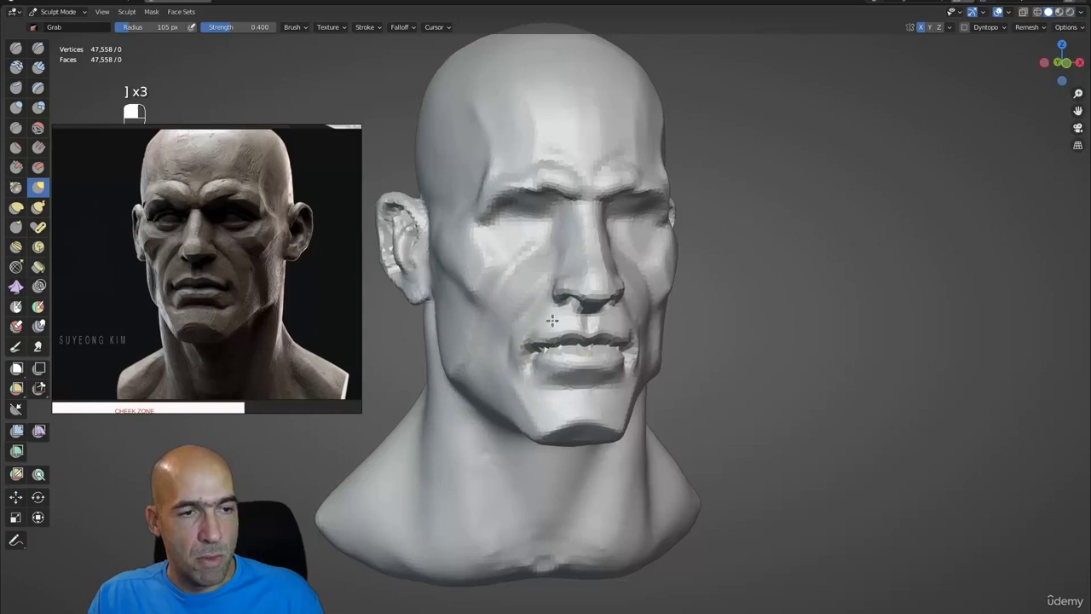
middle_click_drag(542, 372, 612, 317, "alt")
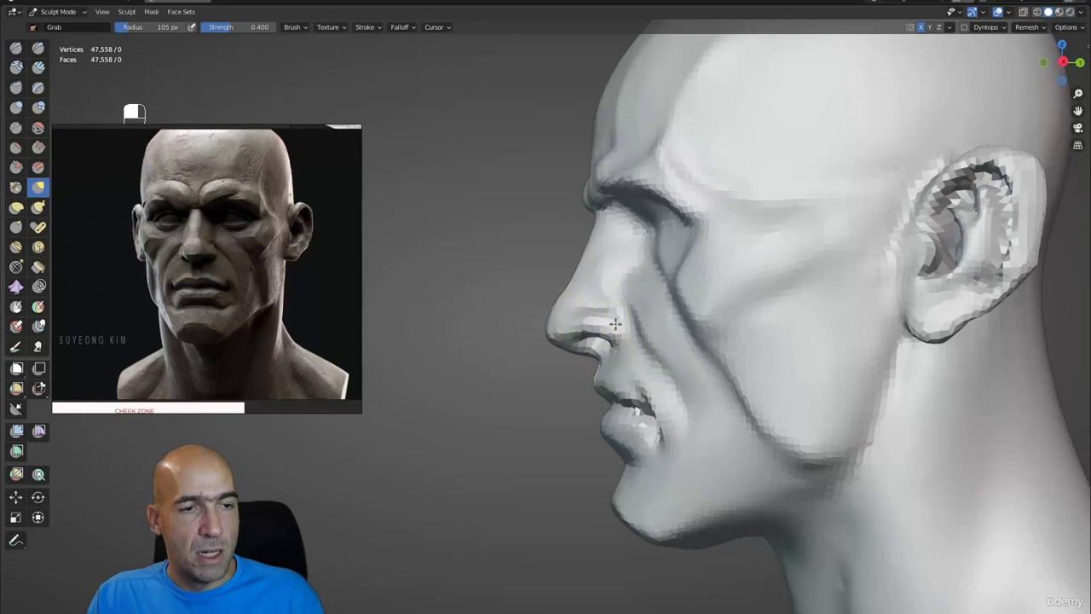
middle_click_drag(630, 324, 606, 419, "ctrl+alt")
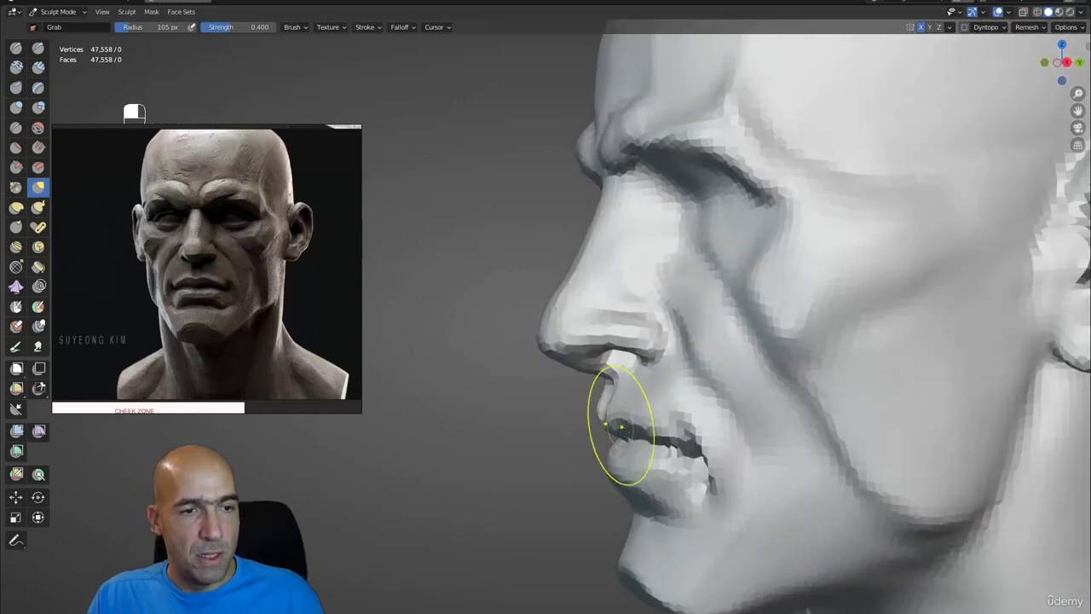
scroll(622, 425, "down", 2)
left_click_drag(625, 421, 618, 419, "alt")
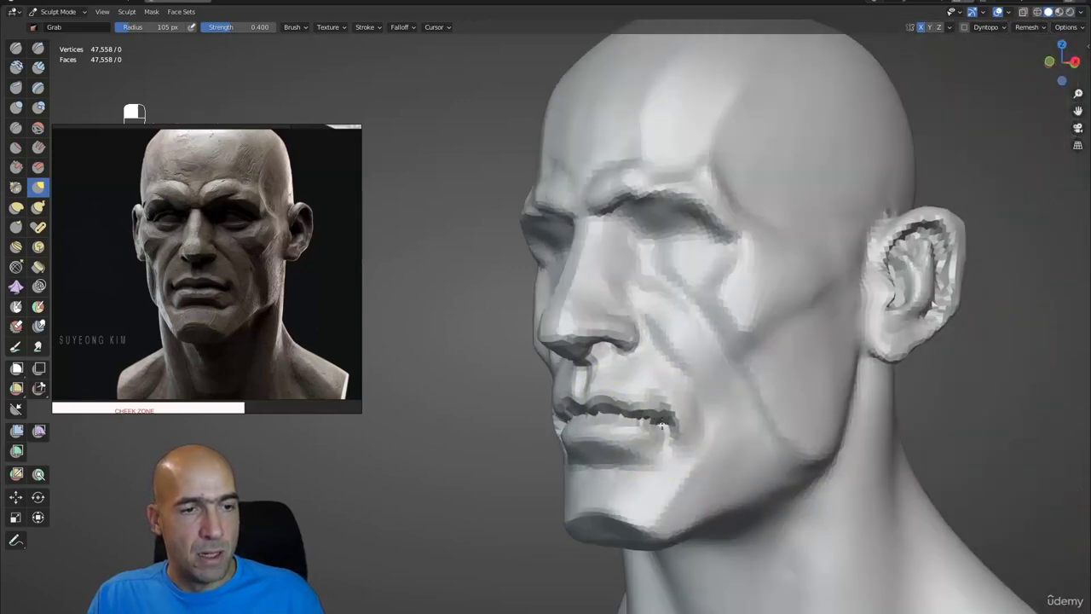
middle_click_drag(661, 424, 624, 403)
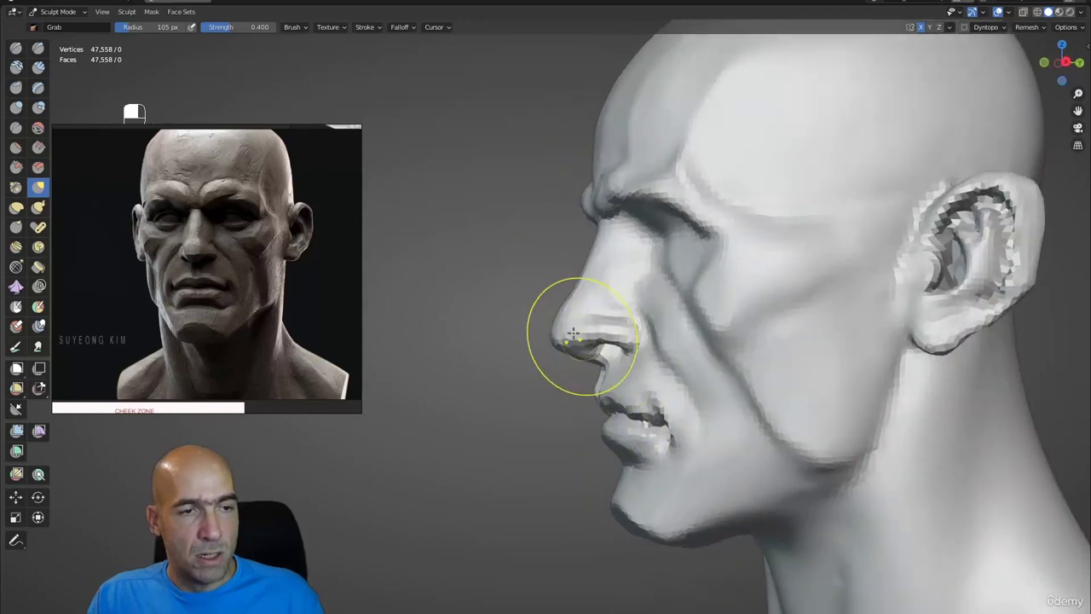
Step: Refine the nose and lower lip profile with Grab at 105 px, checking the mouth's proportions against the whole face
mouse_move(604, 252)
middle_mouse_down()
mouse_move(627, 271)
mouse_move(625, 346)
mouse_move(747, 370)
mouse_move(641, 436)
mouse_move(677, 419)
middle_mouse_up()
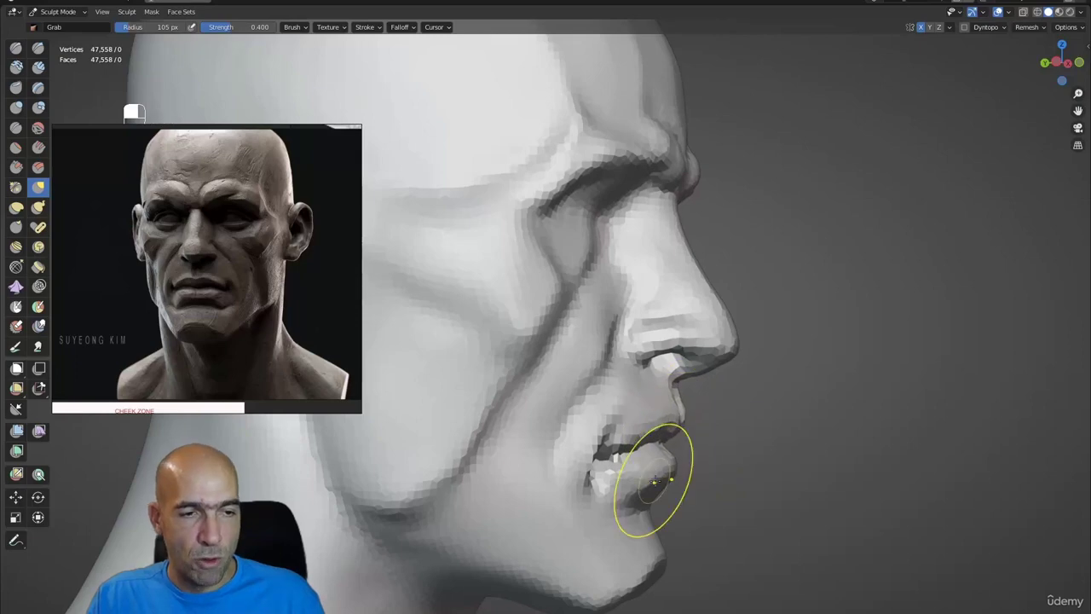
middle_click_drag(709, 519, 601, 468, "shift")
scroll(686, 431, "up", 3)
scroll(643, 482, "down", 3)
middle_click_drag(720, 366, 596, 347, "shift")
scroll(681, 409, "down", 1)
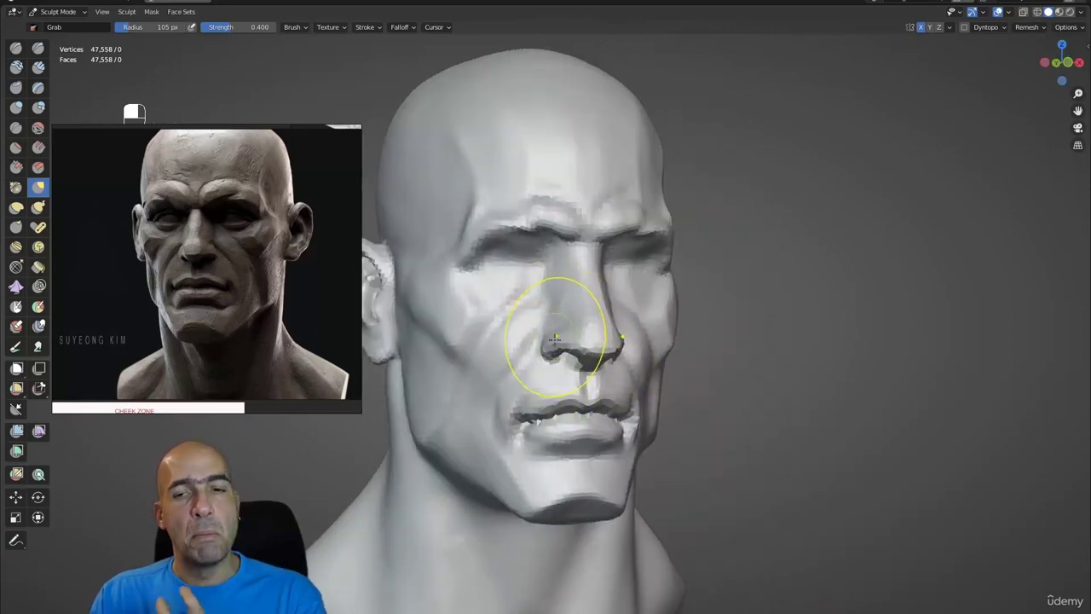
middle_click_drag(714, 397, 621, 402, "alt")
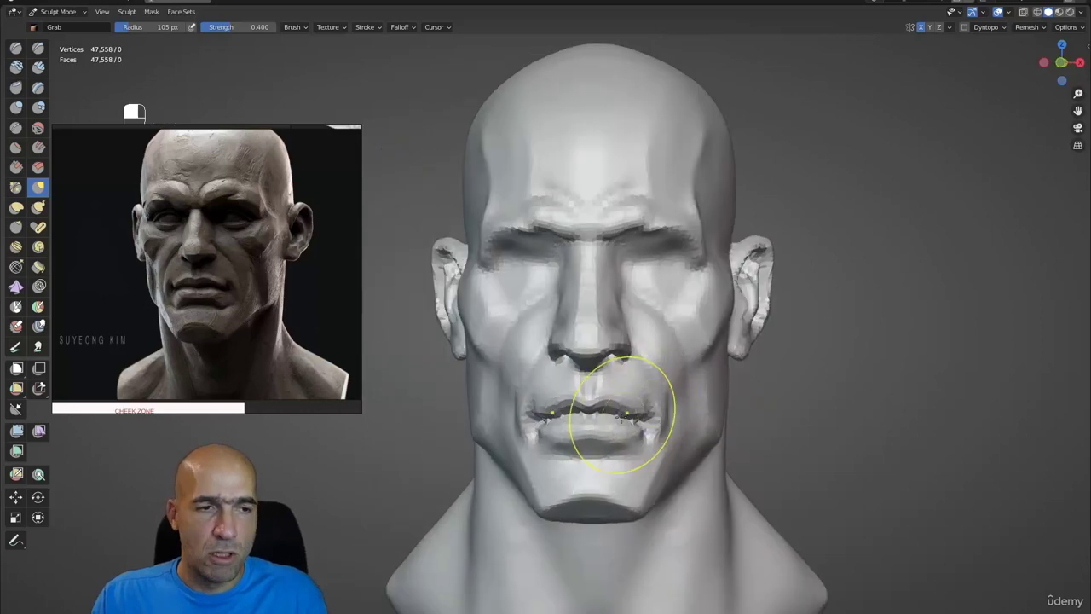
Step: Build up the eyeball and eyelid volumes inside both eye sockets with Clay Strips at a 43 px radius
mouse_move(642, 346)
left_mouse_down("alt+shift")
mouse_move(645, 363)
mouse_move(599, 338)
mouse_move(638, 319)
left_mouse_up("alt+shift")
key("1")
key("bracketleft")
key("bracketleft")
key("bracketleft")
key("bracketleft")
key("bracketleft")
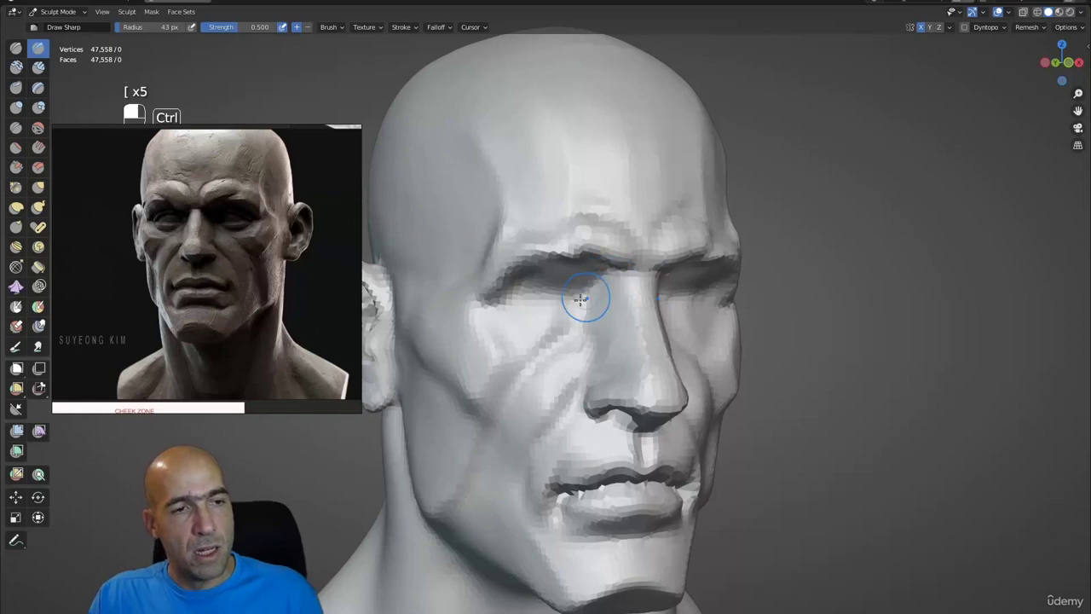
middle_click_drag(579, 299, 565, 292, "alt")
key("2")
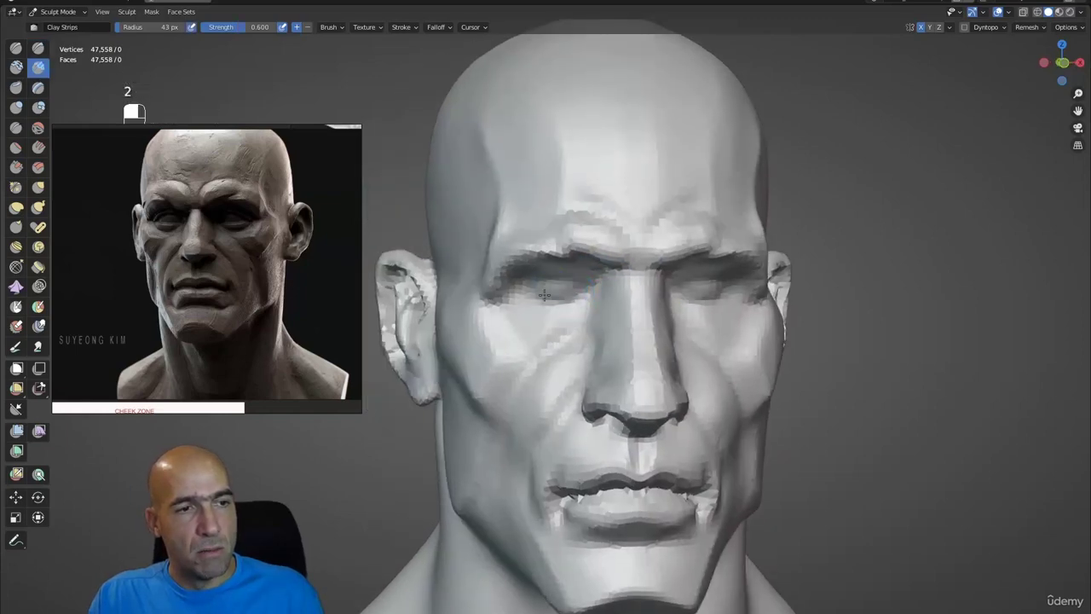
mouse_move(549, 294)
left_mouse_down()
mouse_move(532, 286)
mouse_move(575, 284)
mouse_move(533, 301)
mouse_move(577, 310)
mouse_move(533, 298)
left_mouse_up()
key("2")
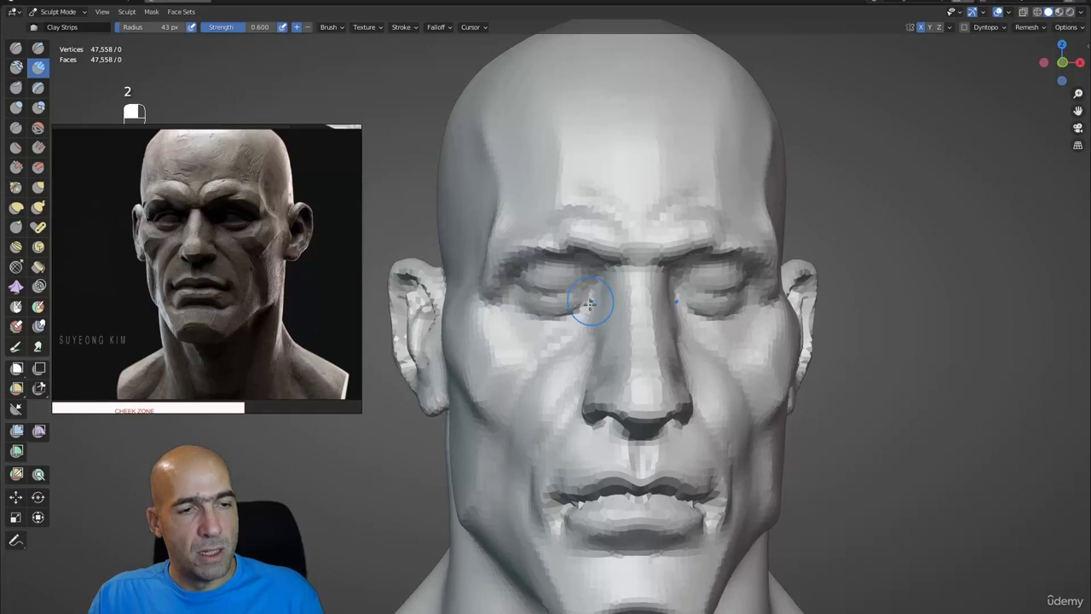
Step: Define the inner eye corners and the area beneath the eyes with Draw Sharp and Clay Strips at 43 px
key("1")
mouse_move(599, 303)
left_mouse_down("ctrl")
mouse_move(547, 321)
mouse_move(585, 319)
left_mouse_up("ctrl")
left_click_drag(584, 318, 569, 332, "ctrl+alt")
mouse_move(569, 333)
left_mouse_down("shift")
mouse_move(548, 327)
mouse_move(585, 321)
mouse_move(497, 364)
mouse_move(496, 342)
mouse_move(463, 312)
mouse_move(628, 380)
left_mouse_up("shift")
key("2")
left_click_drag(546, 317, 543, 372, "ctrl+alt")
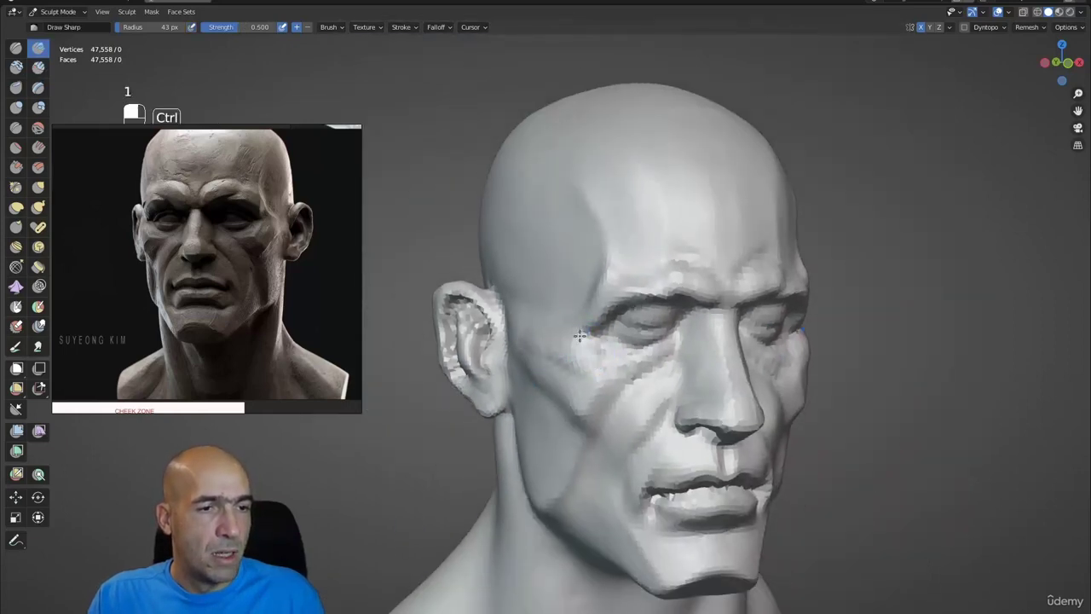
Step: Smooth the cheekbone area and carve the fold from the nose wing to the mouth with Draw Sharp at 43 px
key("shift+1")
mouse_move(573, 386)
left_mouse_down("shift")
mouse_move(671, 353)
mouse_move(602, 361)
mouse_move(638, 366)
mouse_move(674, 343)
mouse_move(618, 356)
left_mouse_up("shift")
left_click_drag(483, 356, 502, 387, "shift")
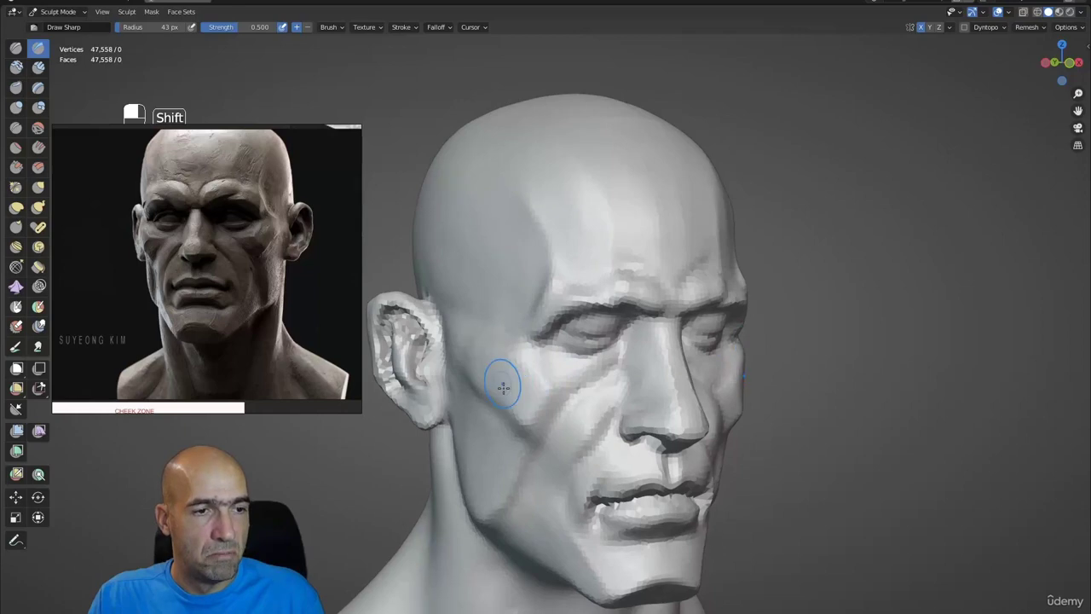
mouse_move(576, 366)
left_mouse_down("alt")
mouse_move(597, 366)
mouse_move(567, 377)
mouse_move(582, 395)
mouse_move(610, 378)
mouse_move(526, 474)
mouse_move(514, 509)
left_mouse_up("alt")
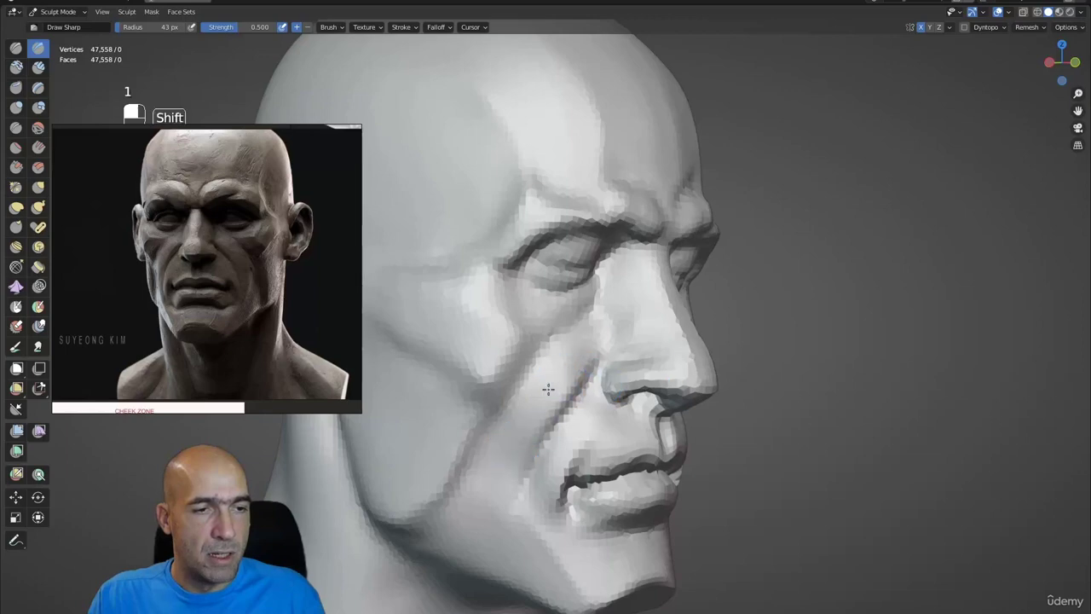
mouse_move(629, 353)
left_mouse_down("alt")
mouse_move(626, 333)
mouse_move(661, 334)
mouse_move(638, 324)
left_mouse_up("alt")
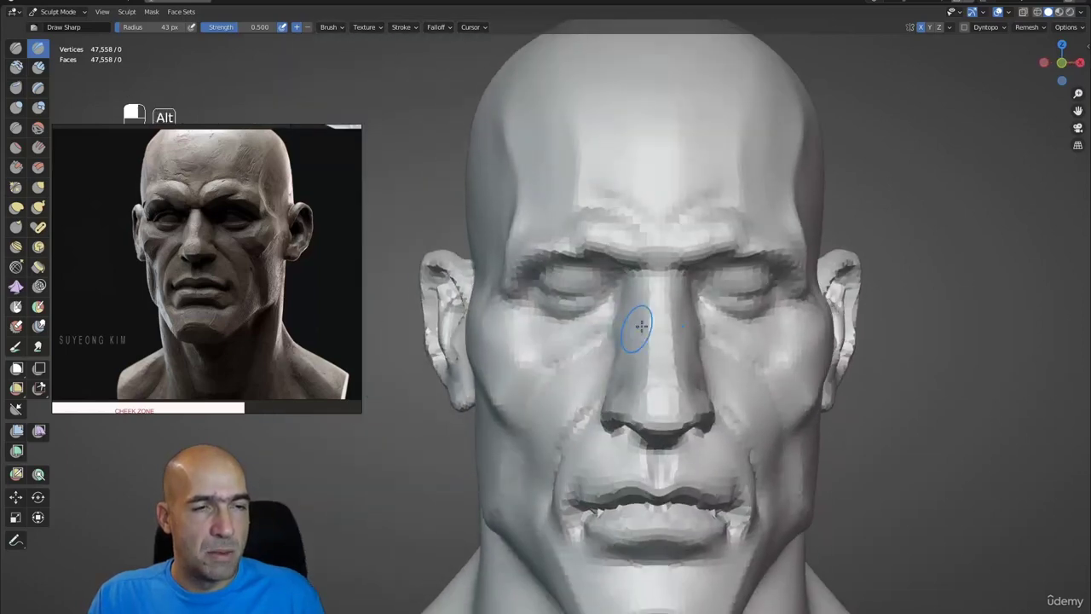
Step: Reshape the inner brows and nose bridge with Grab at 57 px and refine the area between the brows with Draw Sharp
key("g")
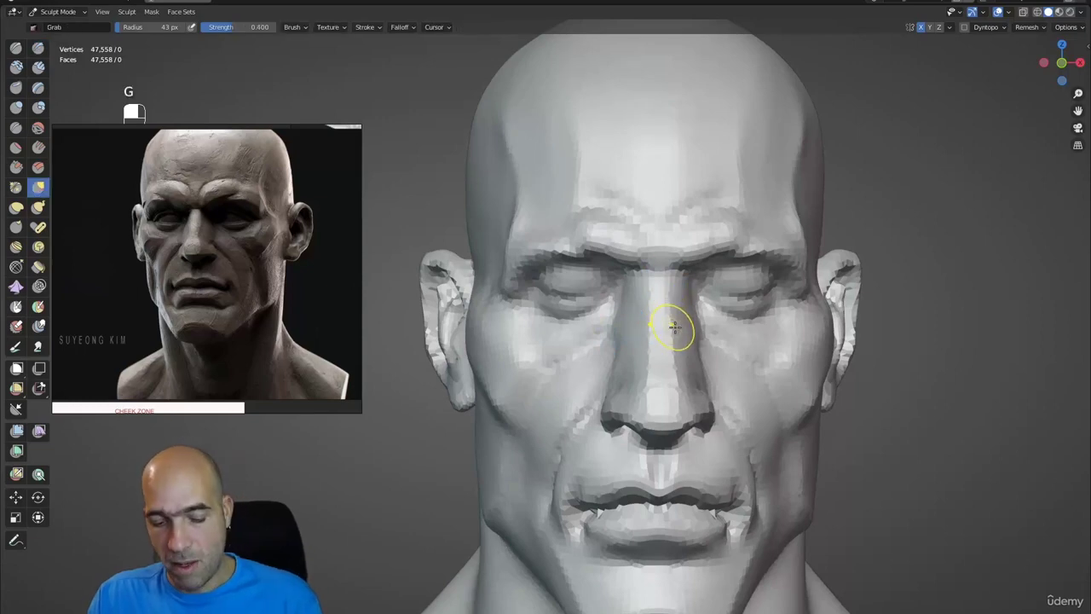
key("bracketright")
key("bracketright")
key("bracketright")
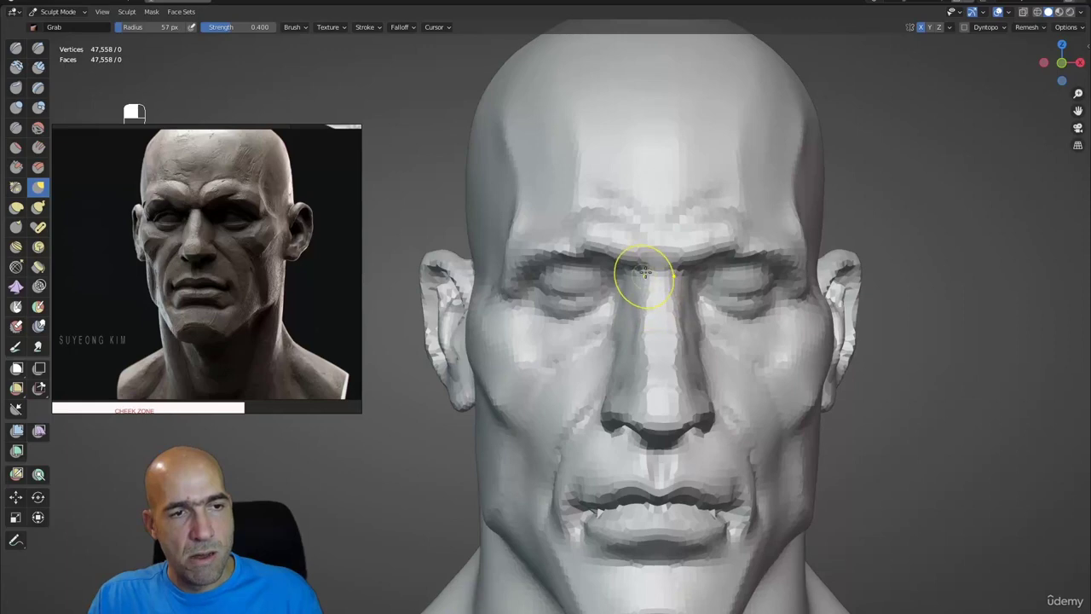
mouse_move(645, 271)
left_mouse_down()
mouse_move(636, 284)
mouse_move(599, 251)
mouse_move(622, 268)
mouse_move(639, 257)
left_mouse_up()
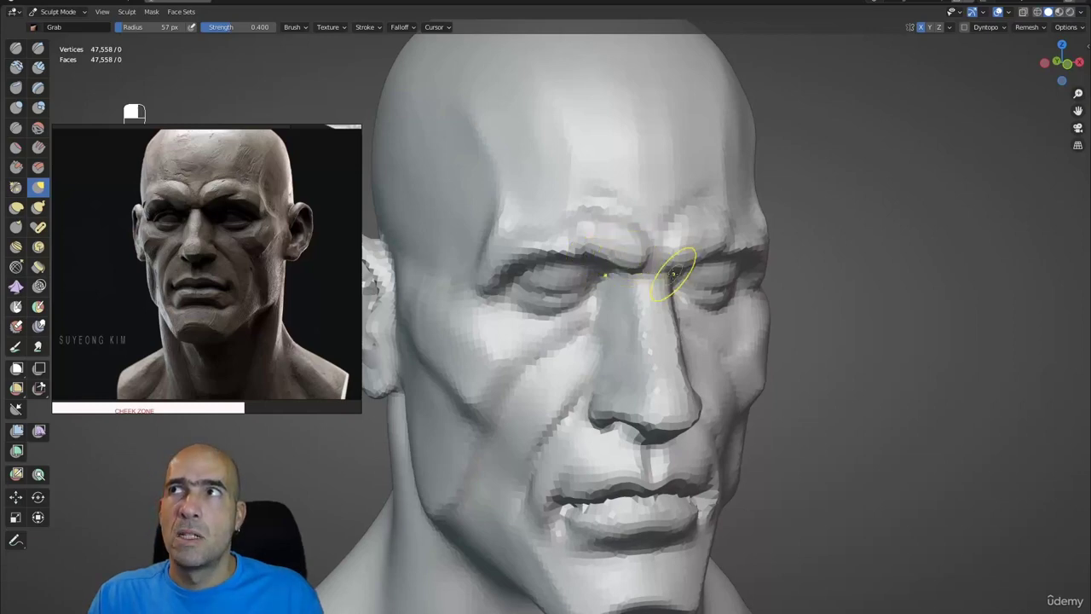
key("KP_1")
key("ctrl")
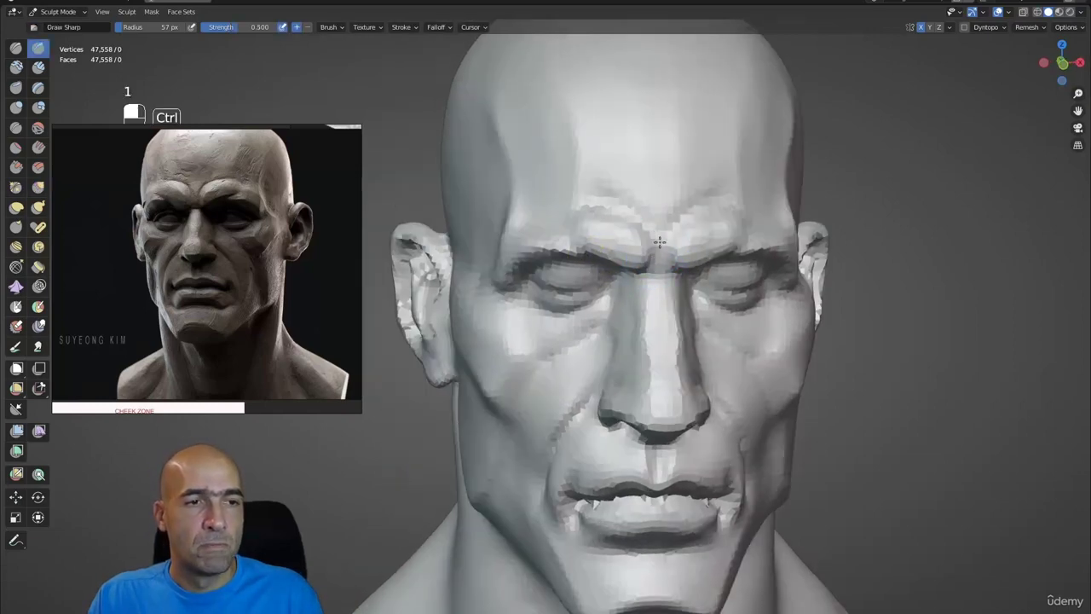
Step: Outline the nose wing with Draw Sharp and adjust the nostril in profile with Grab at 57 px
left_click_drag(645, 236, 644, 337, "alt")
key("KP_3")
key("g")
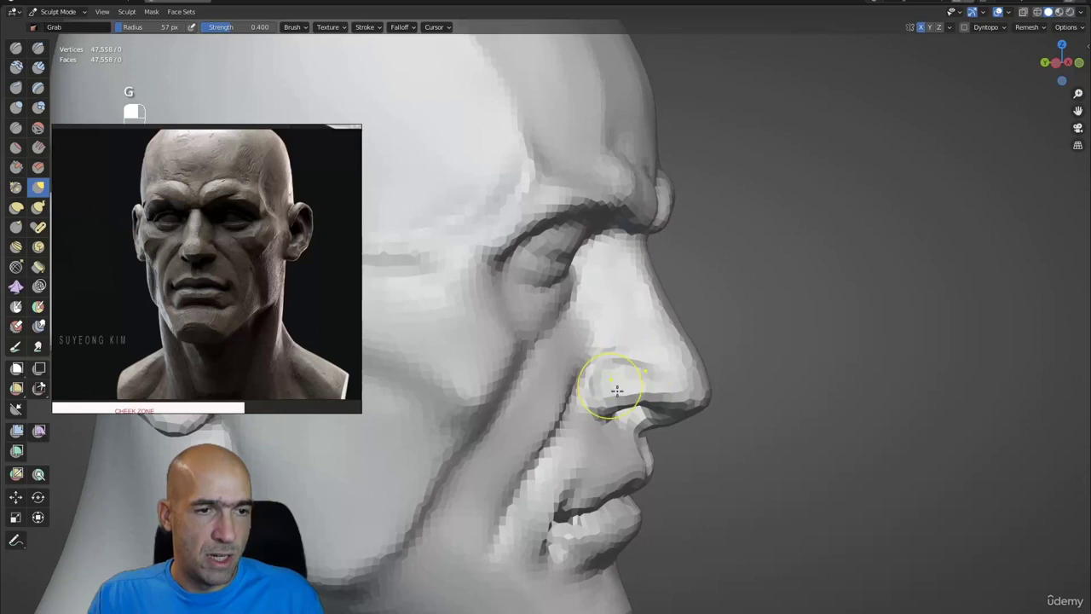
mouse_move(616, 390)
left_mouse_down("alt")
mouse_move(614, 446)
mouse_move(633, 384)
mouse_move(688, 383)
mouse_move(694, 397)
left_mouse_up("alt")
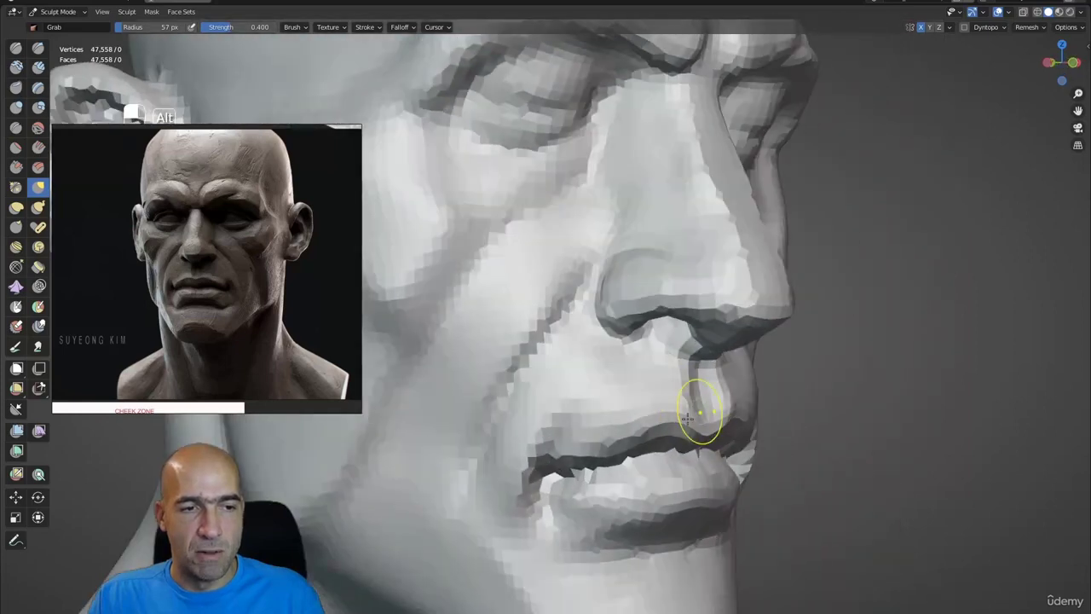
Step: Tighten the upper lip edge and philtrum with the Pinch/Magnify brush at a 51 px radius
key("p")
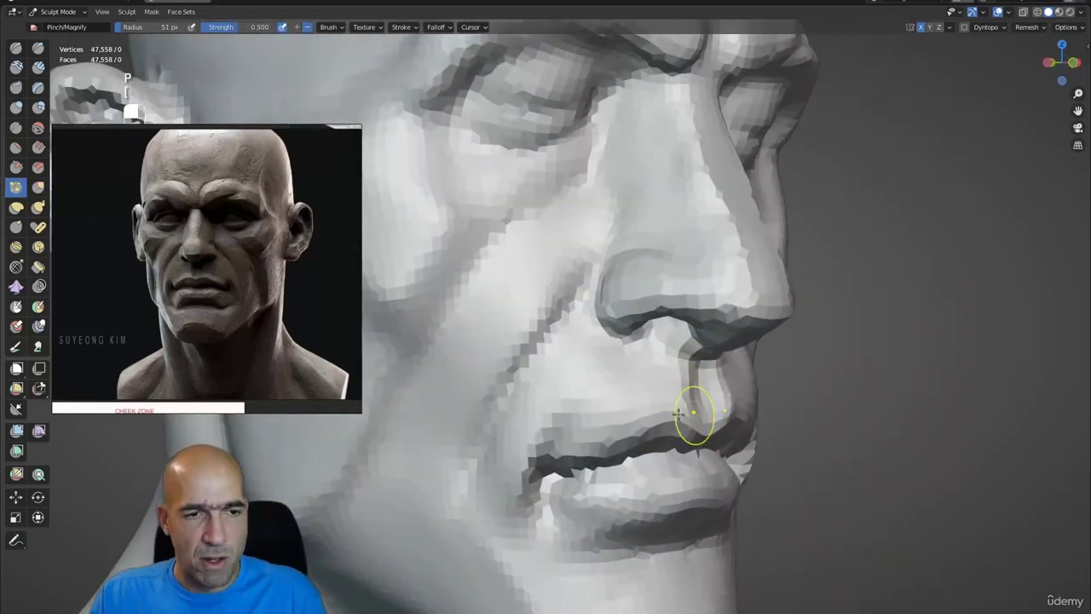
mouse_move(594, 445)
middle_mouse_down()
mouse_move(667, 503)
mouse_move(704, 492)
middle_mouse_up()
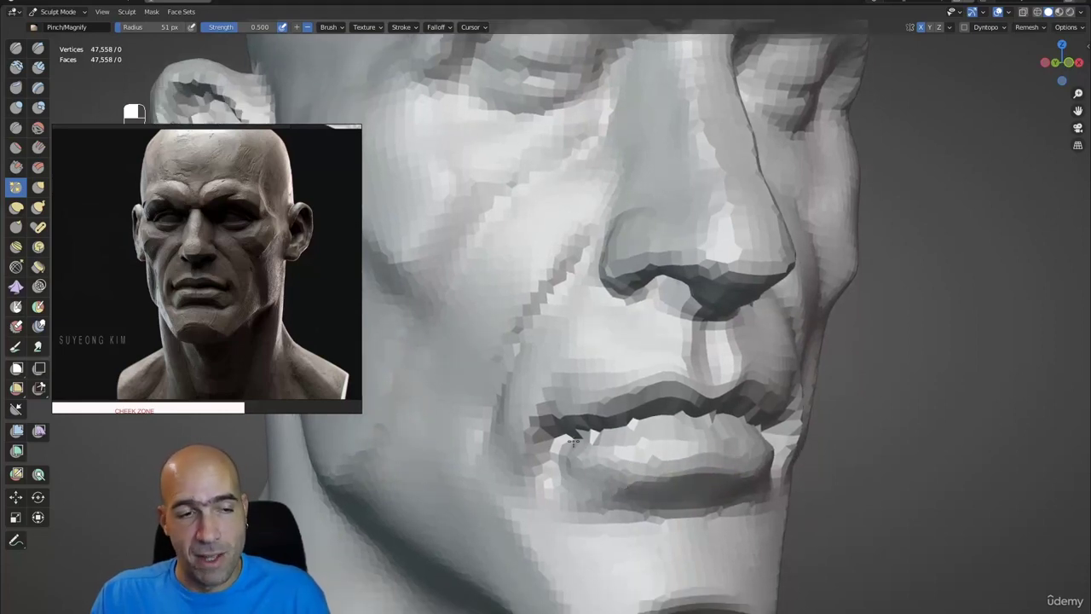
scroll(648, 452, "down", 3)
mouse_move(621, 446)
middle_mouse_down()
mouse_move(593, 438)
mouse_move(587, 421)
mouse_move(639, 393)
mouse_move(628, 328)
middle_mouse_up()
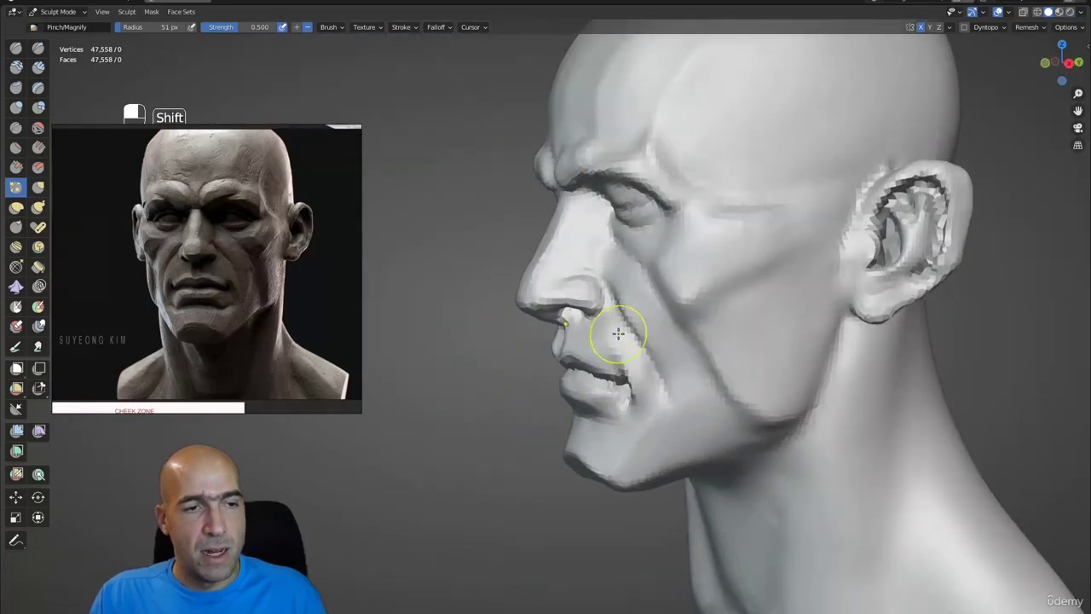
Step: Refine the planes around the mouth corner with Scrape/Peaks and Clay Strips at 51 px
mouse_move(662, 392)
middle_mouse_down("alt")
mouse_move(713, 389)
mouse_move(597, 362)
mouse_move(529, 366)
middle_mouse_up("alt")
key("g")
key("3")
scroll(536, 370, "up", 2)
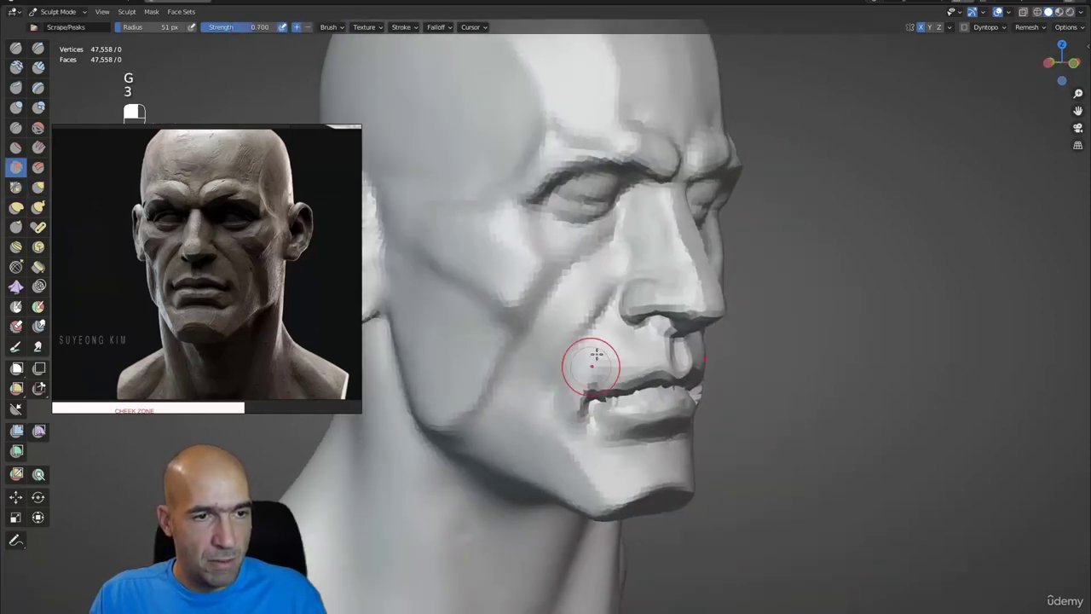
key("2")
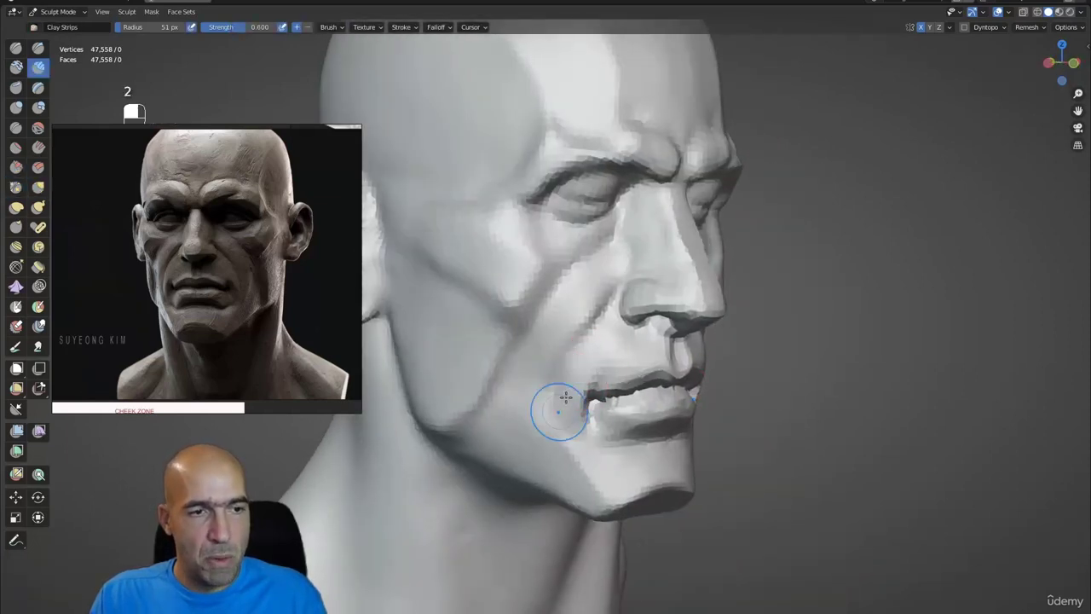
Step: Adjust the overall face proportions and the cheek and jaw contours with Grab at an 83 px radius
scroll(585, 402, "down", 3)
mouse_move(597, 401)
middle_mouse_down()
mouse_move(545, 407)
mouse_move(699, 390)
middle_mouse_up()
scroll(586, 409, "down", 2)
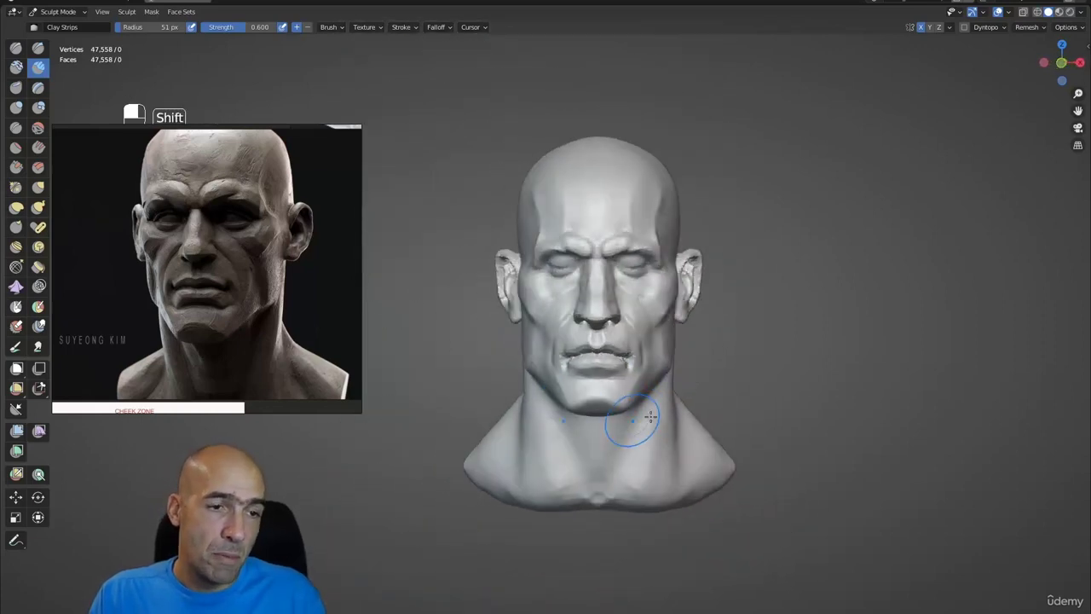
middle_click_drag(650, 416, 689, 398)
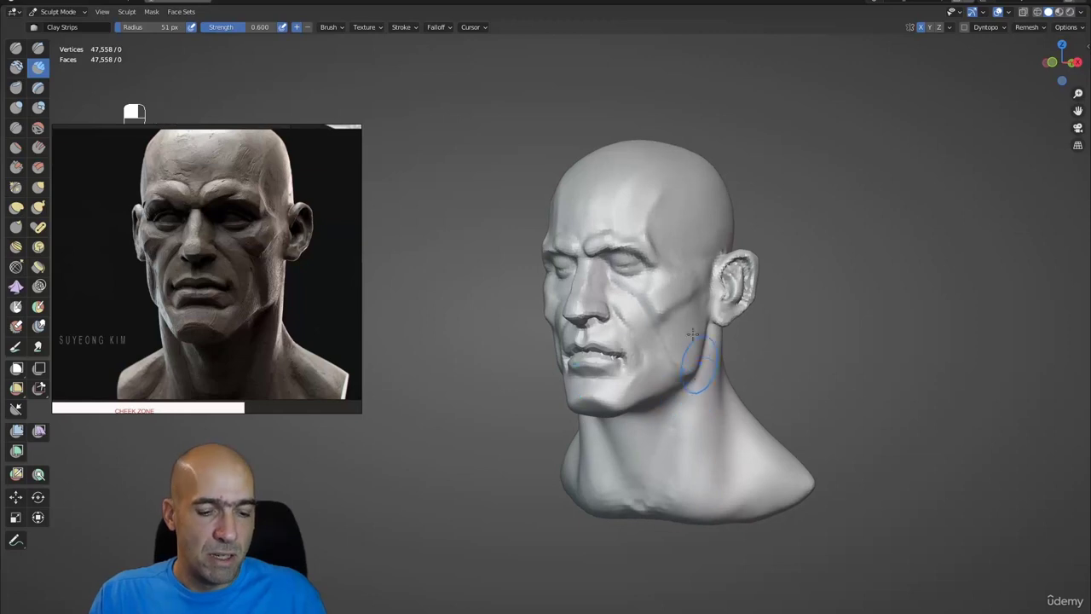
key("g")
key("bracketright")
key("bracketright")
key("bracketright")
key("bracketright")
key("bracketright")
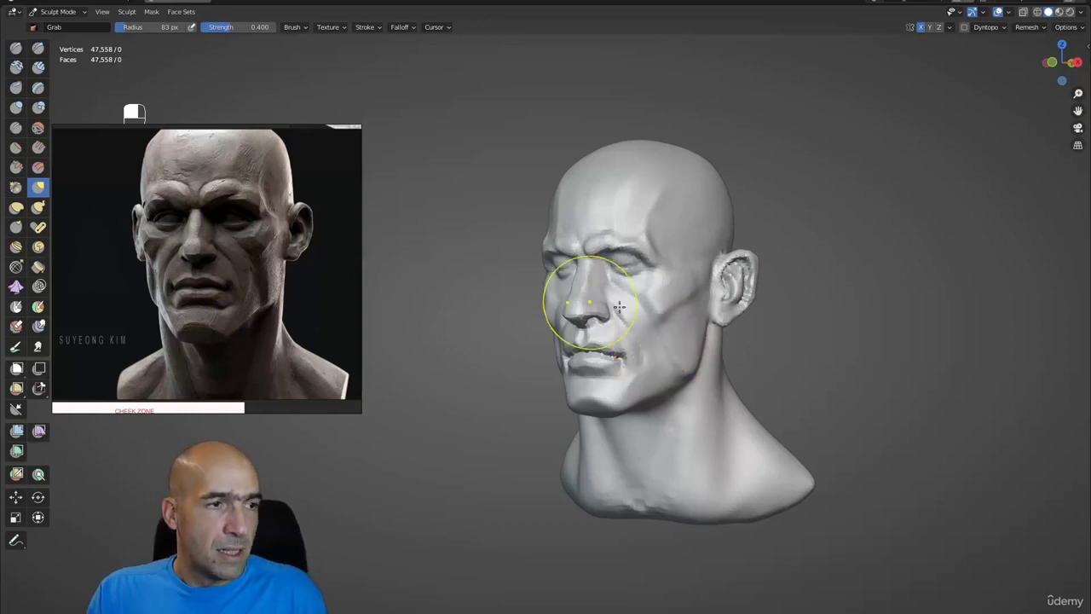
mouse_move(694, 327)
left_mouse_down("alt")
mouse_move(735, 328)
mouse_move(708, 328)
left_mouse_up("alt")
mouse_move(708, 329)
left_mouse_down("alt+shift")
mouse_move(628, 316)
mouse_move(636, 280)
left_mouse_up("alt+shift")
left_click_drag(636, 283, 608, 318, "alt+shift")
mouse_move(611, 322)
left_mouse_down("ctrl+alt")
mouse_move(625, 306)
mouse_move(657, 305)
mouse_move(686, 337)
left_mouse_up("ctrl+alt")
left_click_drag(686, 336, 660, 358, "alt")
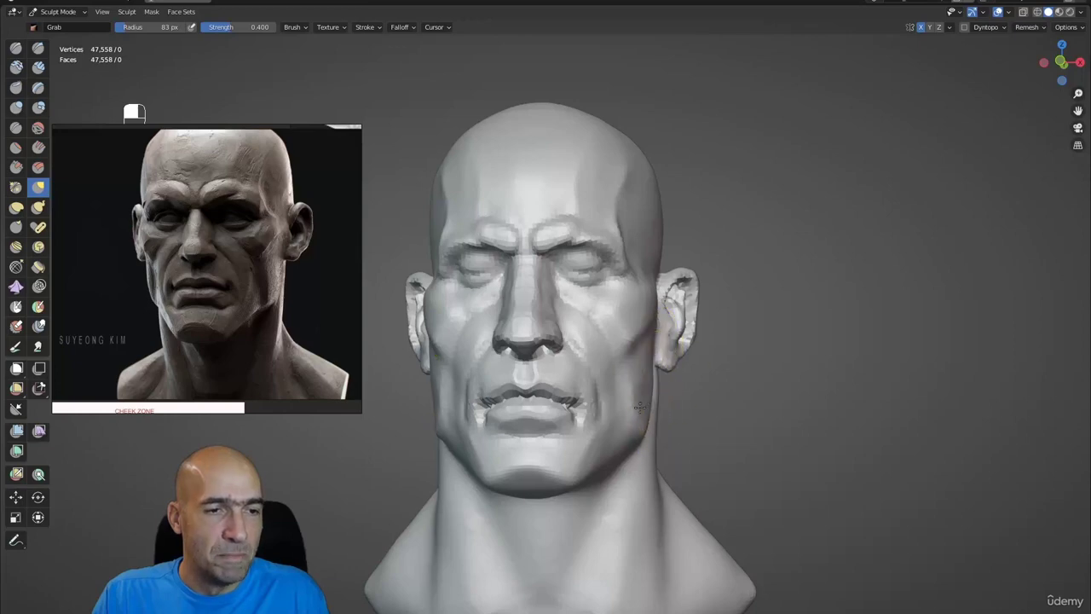
mouse_move(638, 435)
left_mouse_down("ctrl+alt")
mouse_move(628, 446)
mouse_move(610, 409)
mouse_move(597, 436)
mouse_move(587, 414)
mouse_move(586, 444)
mouse_move(611, 411)
left_mouse_up("ctrl+alt")
Step: Sharpen the transition between the jawline and the neck with Draw Sharp at 83 px
key("1")
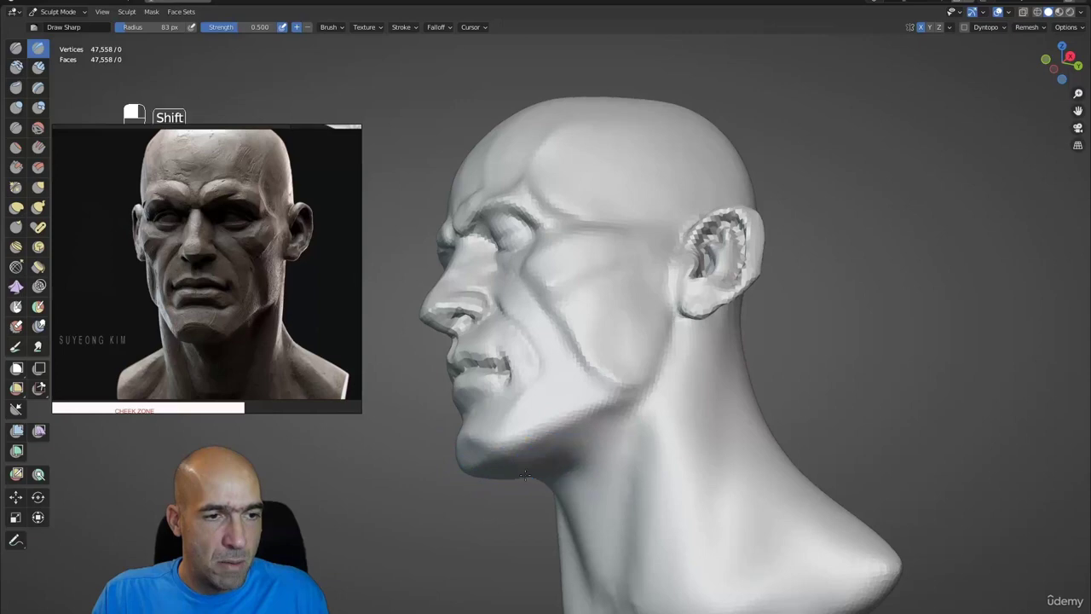
left_click_drag(602, 461, 643, 415, "alt")
key("1")
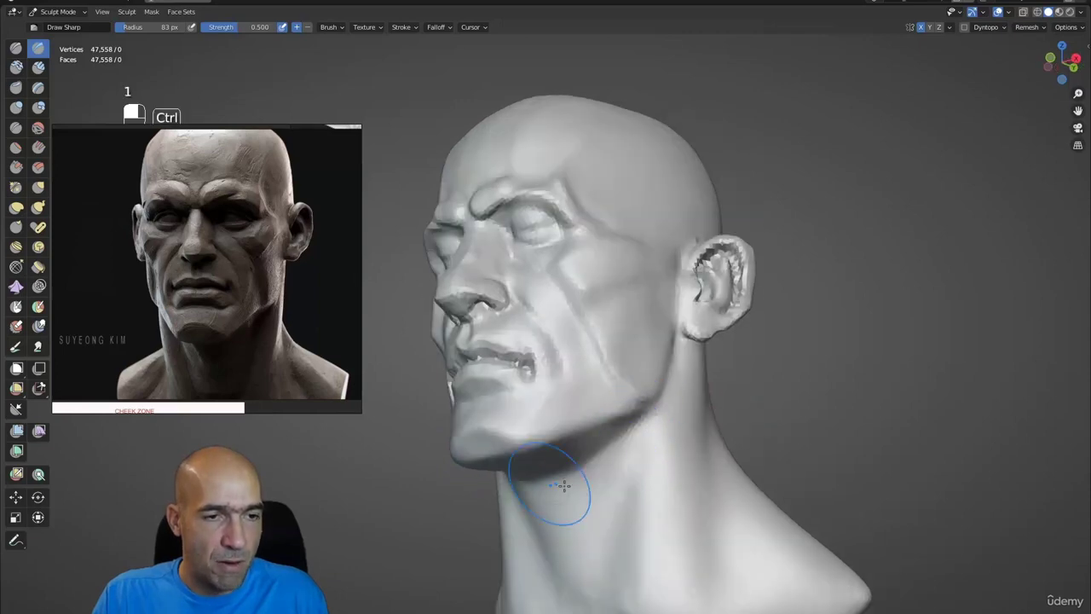
mouse_move(623, 454)
left_mouse_down("ctrl+alt")
mouse_move(628, 506)
mouse_move(630, 443)
mouse_move(652, 419)
mouse_move(652, 443)
mouse_move(582, 409)
mouse_move(580, 458)
left_mouse_up("ctrl+alt")
Step: Add volume to the rear corner of the jaw with Clay Strips at 83 px and smooth it
key("2")
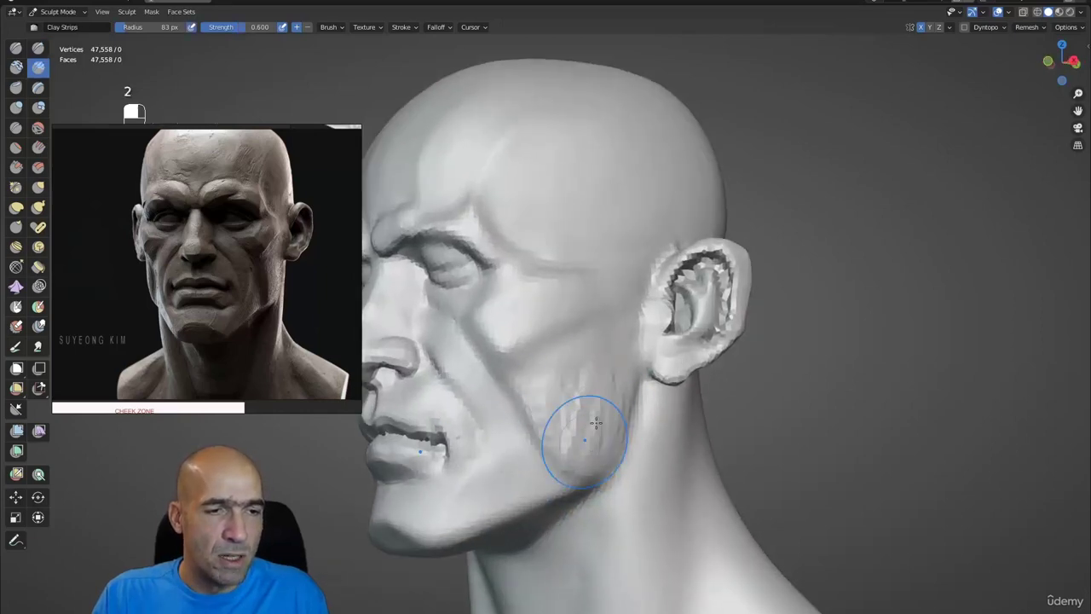
left_click_drag(600, 427, 544, 392, "alt")
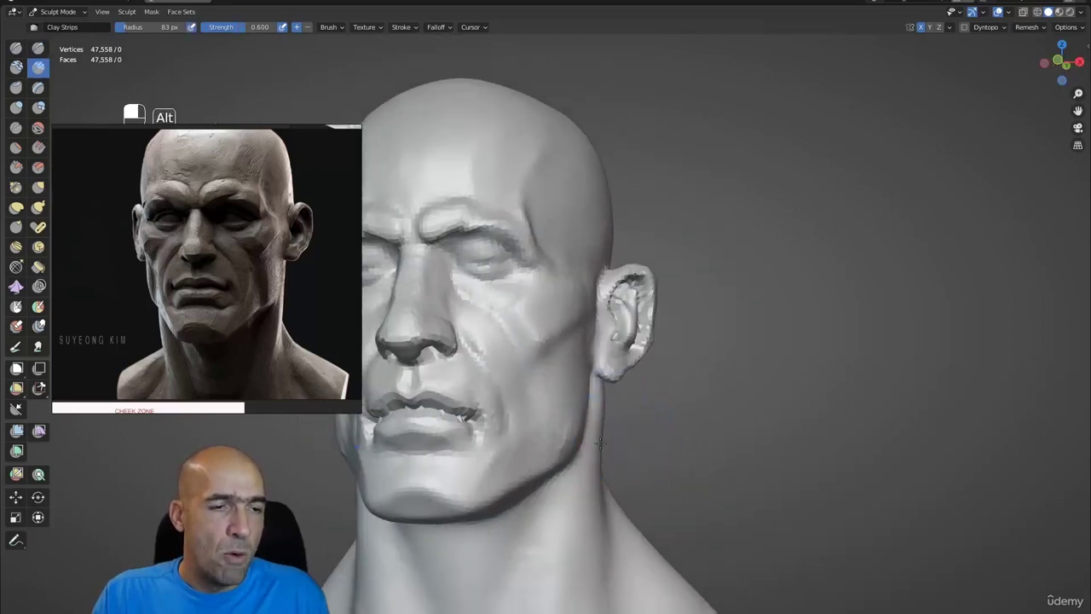
key("shift")
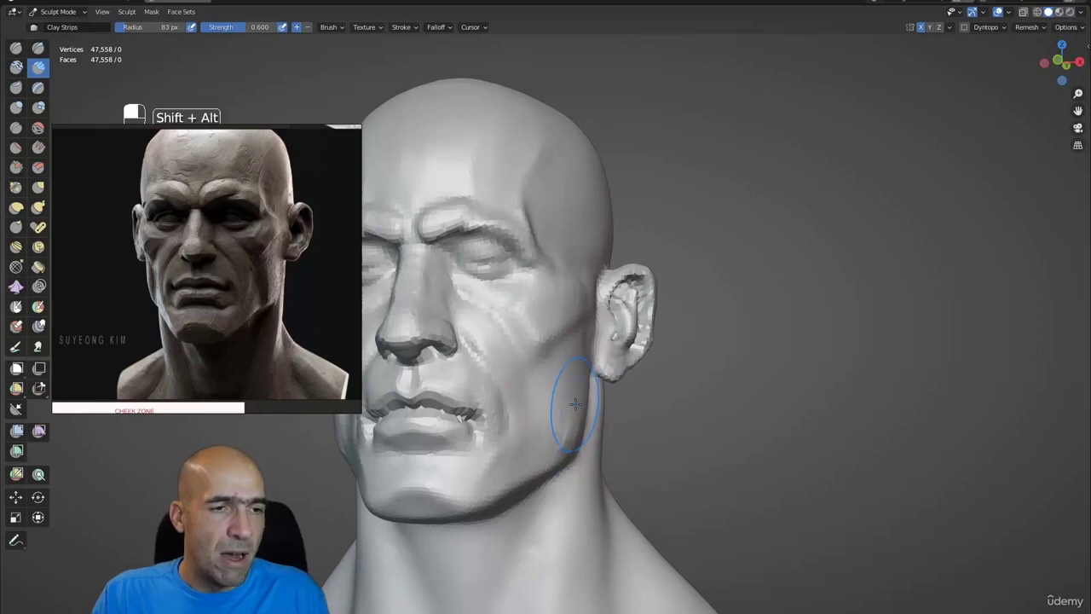
key("shift+alt")
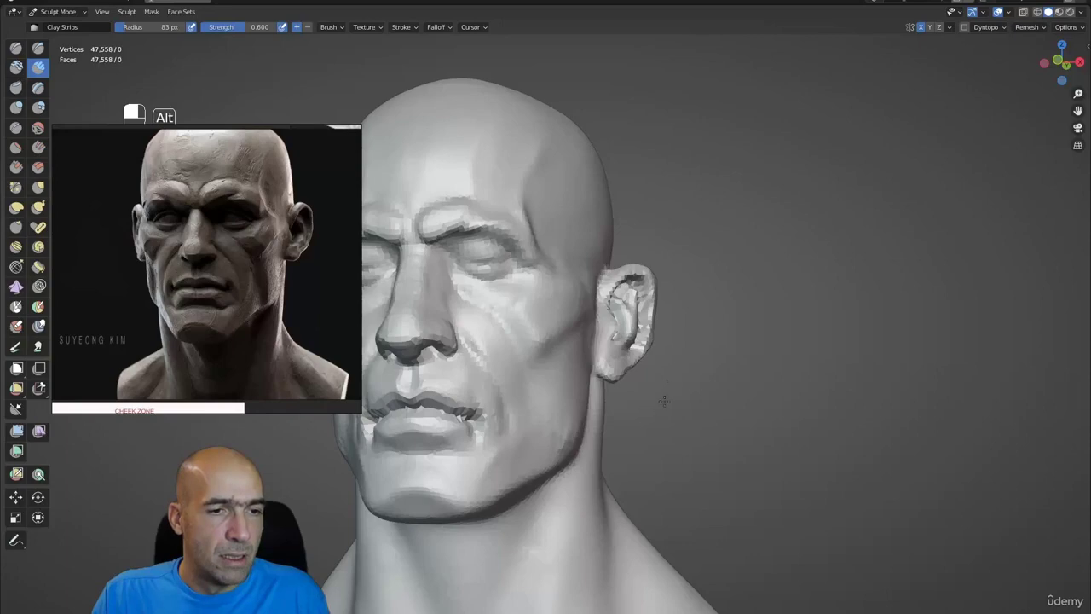
Step: Refine the side contours of the face with Grab at a 113 px radius
mouse_move(629, 363)
left_mouse_down("alt")
mouse_move(735, 379)
mouse_move(635, 341)
mouse_move(692, 300)
left_mouse_up("alt")
key("g")
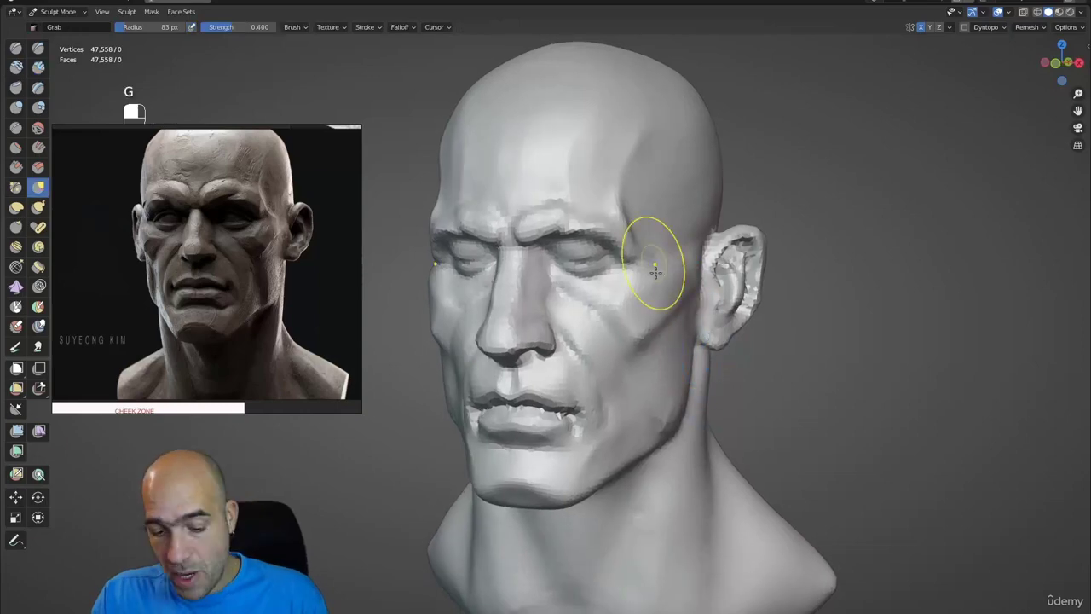
key("bracketright")
key("bracketright")
key("bracketright")
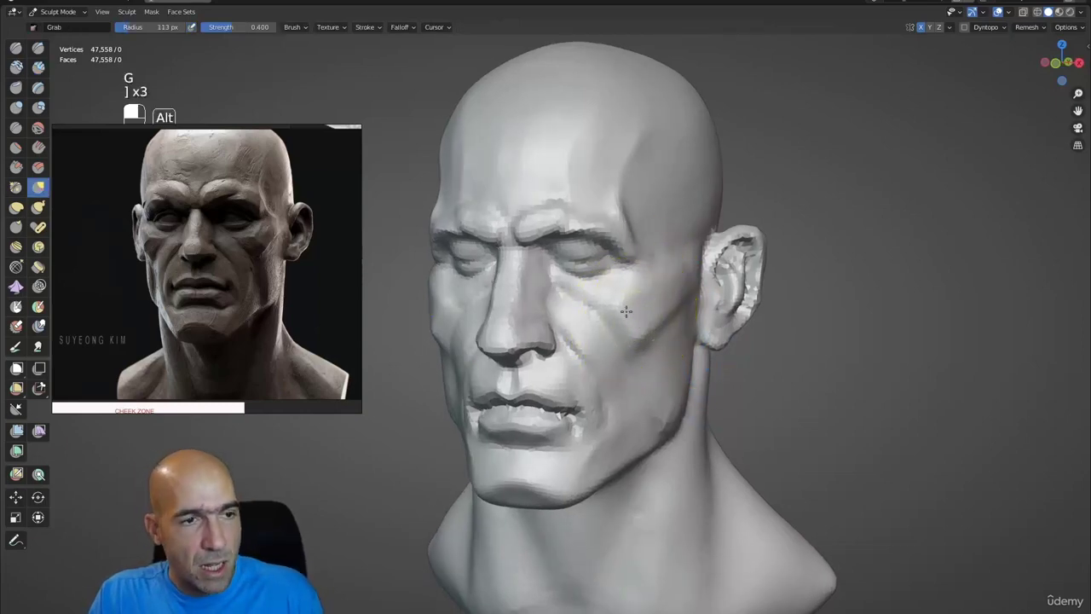
mouse_move(641, 316)
left_mouse_down("alt")
mouse_move(626, 299)
mouse_move(772, 390)
left_mouse_up("alt")
key("alt+shift")
mouse_move(860, 390)
left_mouse_down("alt")
mouse_move(820, 386)
mouse_move(677, 421)
mouse_move(730, 418)
left_mouse_up("alt")
Step: Sharpen the rear jaw edge below the ear with Draw Sharp and refine the jaw and ear with Grab at 64 px
key("1")
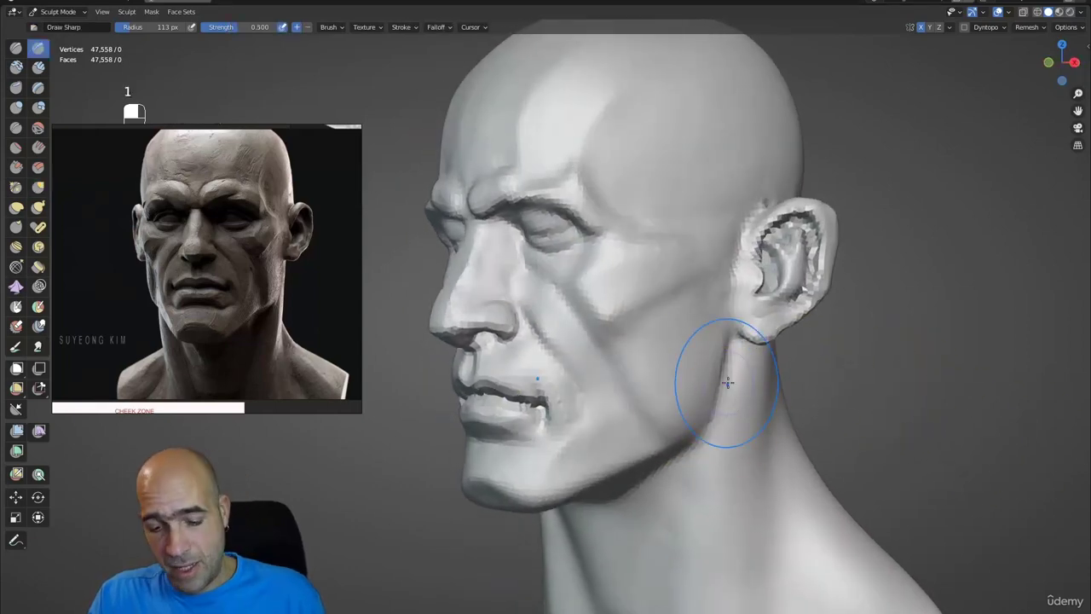
key("bracketleft")
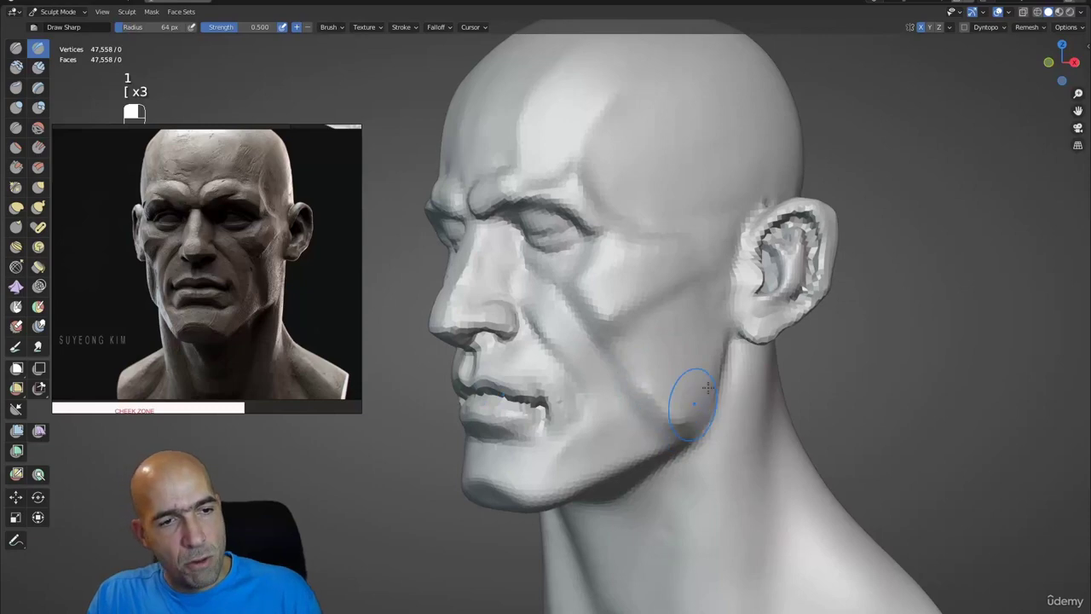
mouse_move(686, 414)
left_mouse_down("alt")
mouse_move(721, 378)
mouse_move(689, 384)
left_mouse_up("alt")
key("g")
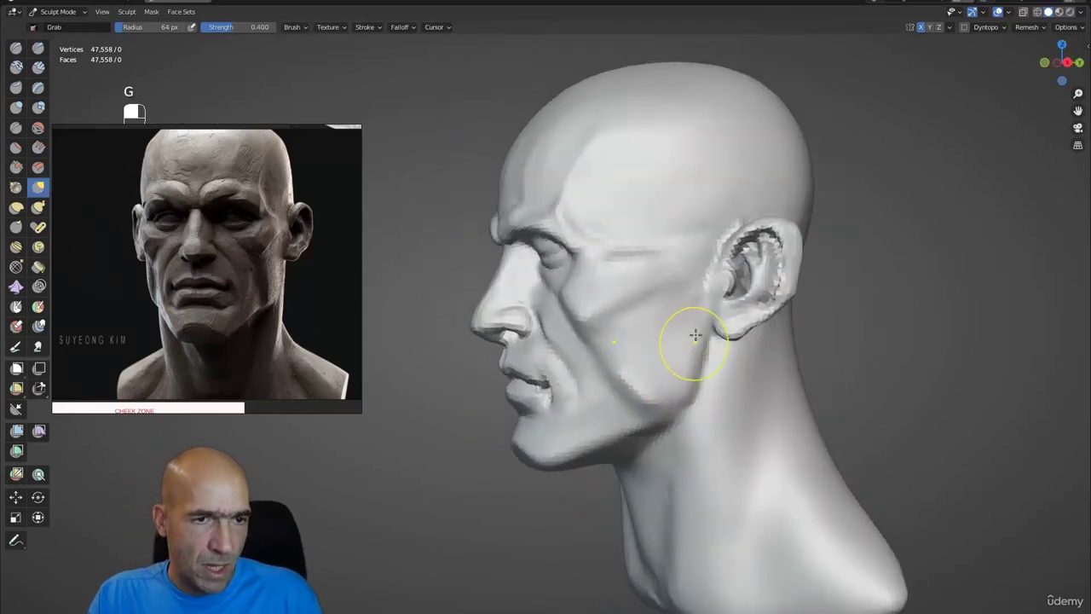
mouse_move(732, 334)
left_mouse_down("alt")
mouse_move(774, 292)
mouse_move(774, 258)
mouse_move(789, 253)
left_mouse_up("alt")
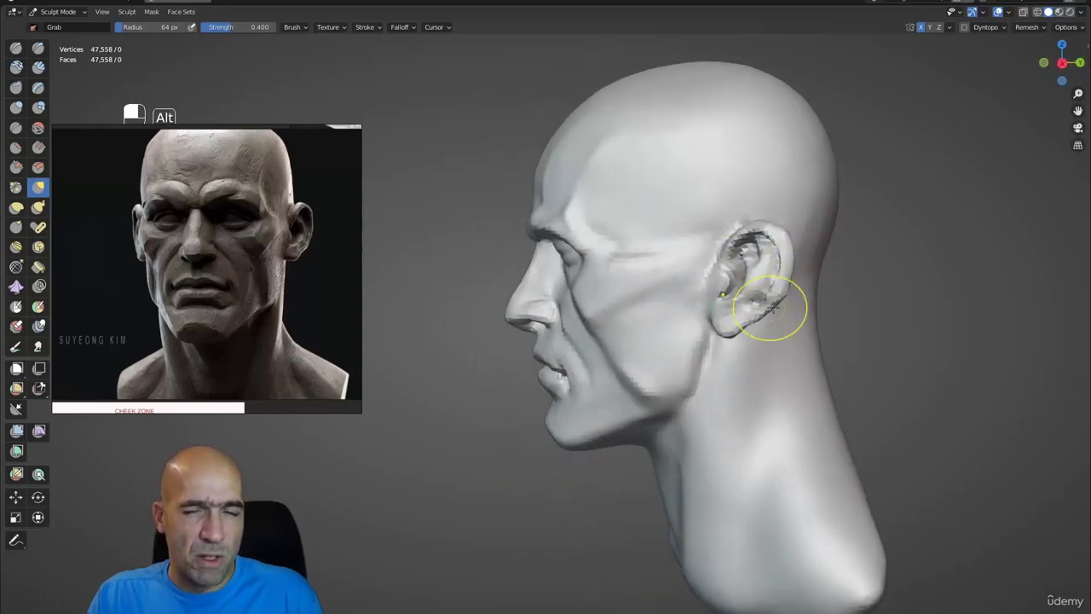
mouse_move(769, 306)
left_mouse_down("alt")
mouse_move(766, 361)
mouse_move(721, 349)
mouse_move(709, 369)
mouse_move(650, 356)
left_mouse_up("alt")
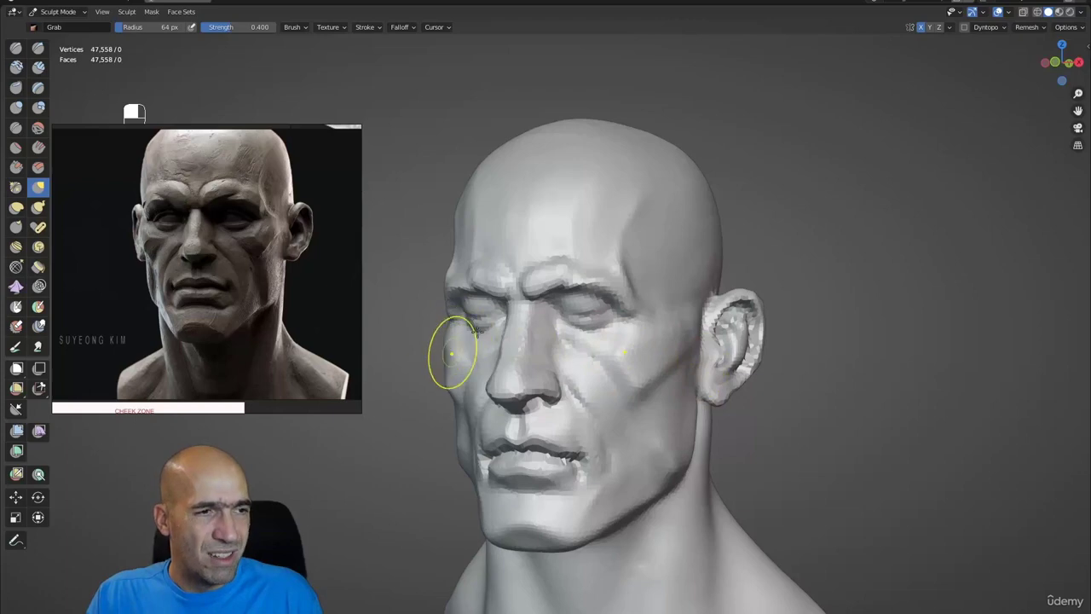
Step: Flatten the front plane of the cheekbone below the eye with Scrape/Peaks at 64 px
mouse_move(621, 341)
left_mouse_down("ctrl+alt")
mouse_move(707, 366)
mouse_move(659, 383)
left_mouse_up("ctrl+alt")
key("1")
key("3")
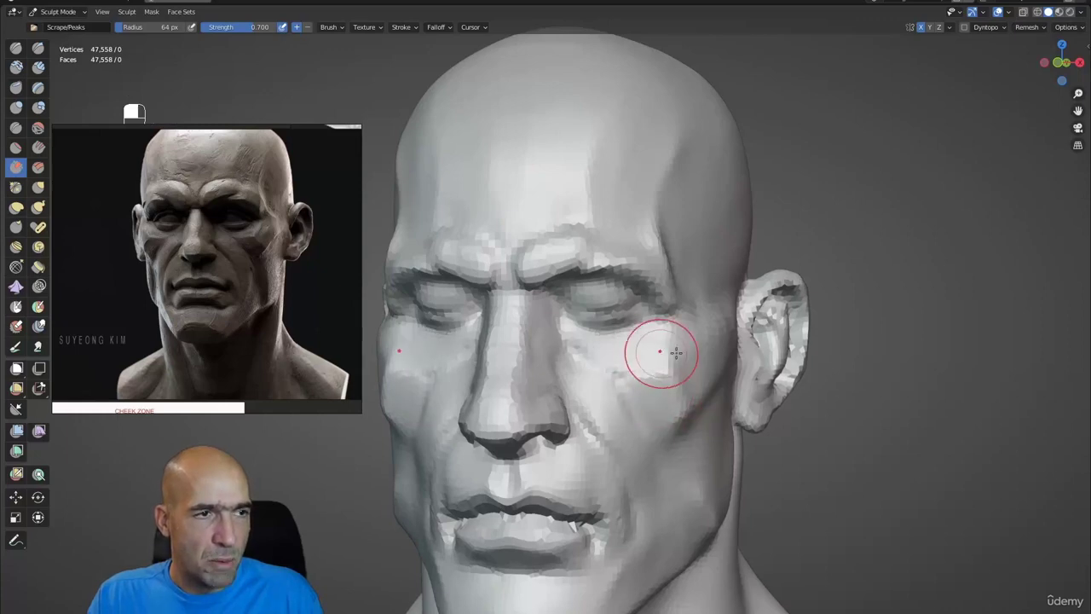
mouse_move(657, 353)
left_mouse_down("ctrl+alt")
mouse_move(648, 358)
mouse_move(666, 359)
left_mouse_up("ctrl+alt")
Step: Define the cheekbone's lower edge with Draw Sharp and tighten the cheek edges with Pinch/Magnify at 64 px
key("1")
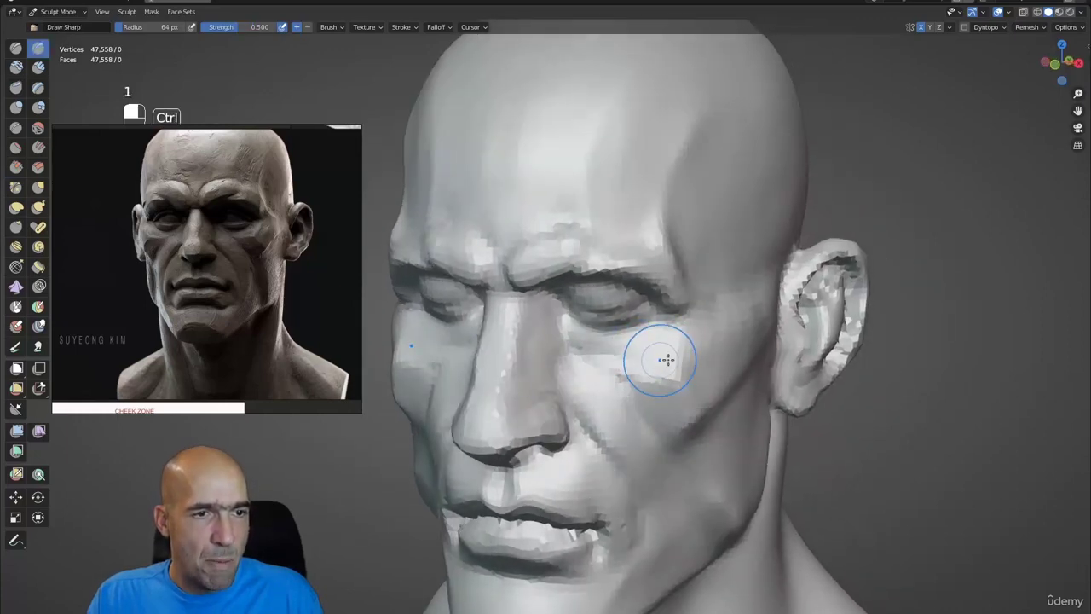
key("ctrl+z")
mouse_move(585, 336)
left_mouse_down("ctrl")
mouse_move(657, 326)
mouse_move(662, 377)
mouse_move(664, 366)
left_mouse_up("ctrl")
middle_click_drag(664, 366, 693, 355)
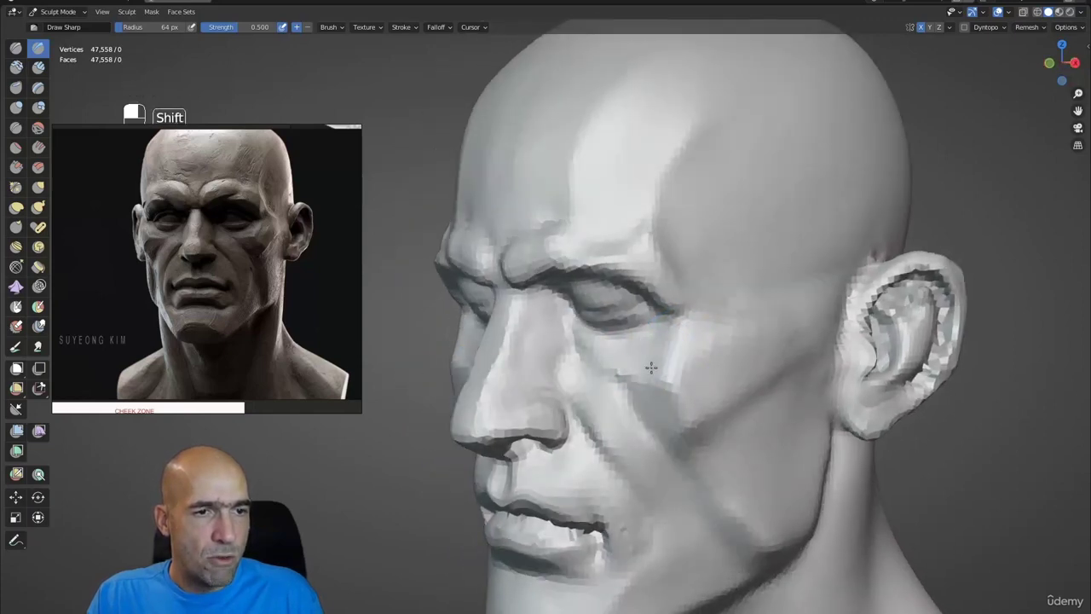
mouse_move(699, 362)
left_mouse_down("alt")
mouse_move(701, 341)
mouse_move(742, 333)
left_mouse_up("alt")
key("p")
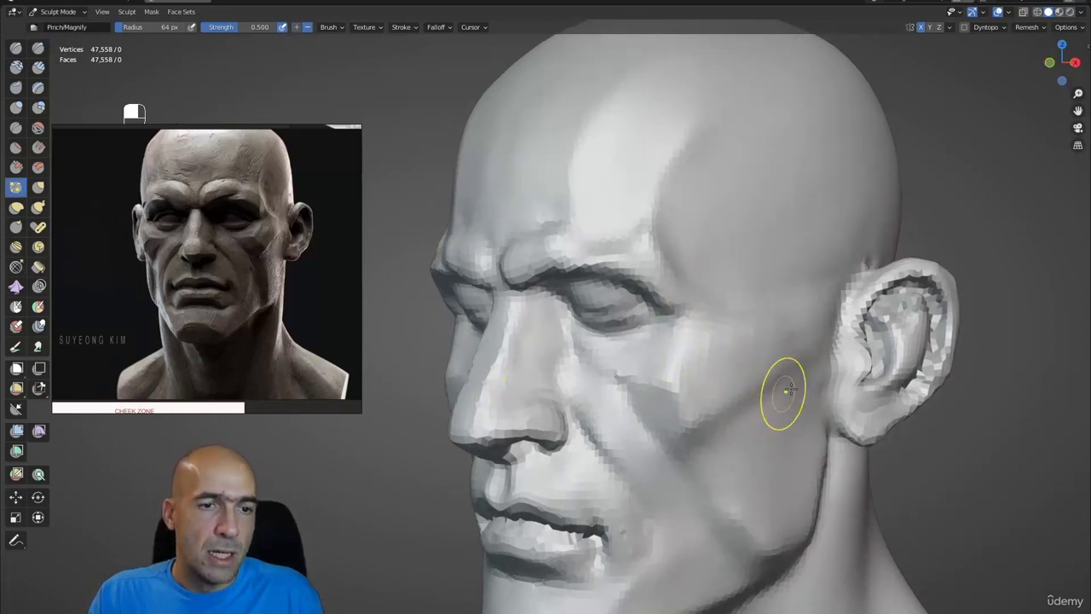
mouse_move(769, 458)
left_mouse_down("alt")
mouse_move(775, 423)
mouse_move(701, 438)
mouse_move(721, 434)
mouse_move(708, 414)
left_mouse_up("alt")
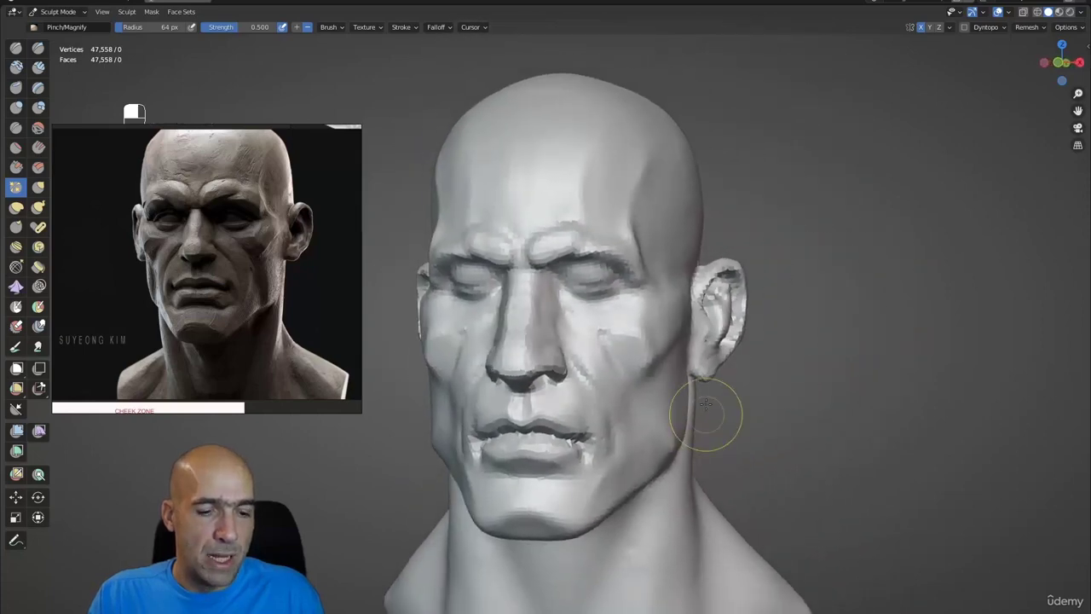
Step: Adjust the rear jaw corner with Grab and flatten its plane with Scrape/Peaks at 64 px
key("g")
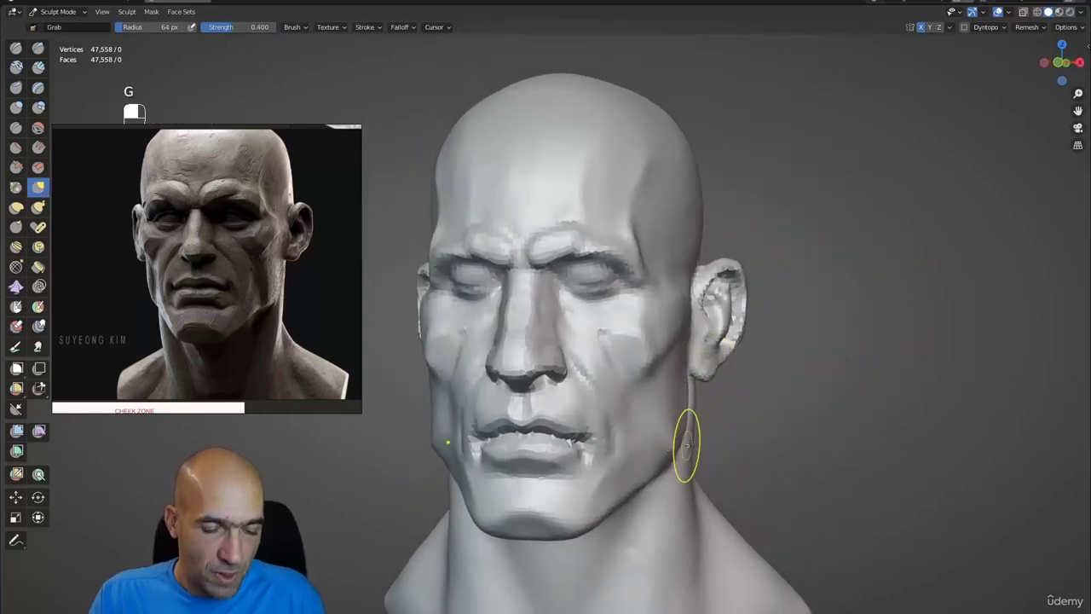
key("3")
middle_click_drag(710, 442, 680, 426)
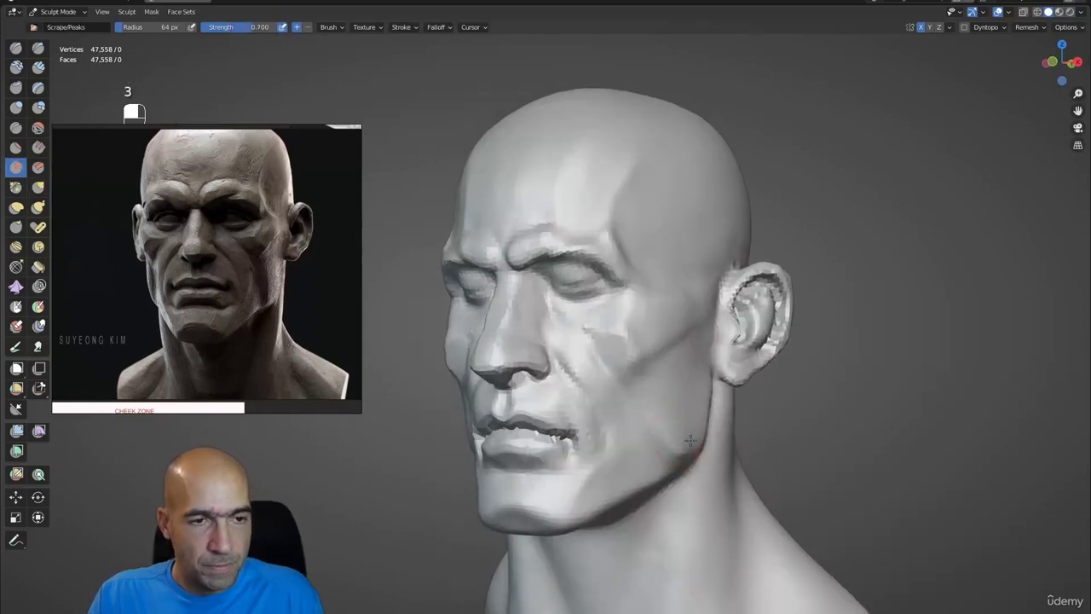
mouse_move(702, 450)
left_mouse_down("alt")
mouse_move(653, 462)
mouse_move(645, 372)
mouse_move(657, 378)
mouse_move(670, 353)
mouse_move(673, 377)
mouse_move(633, 393)
mouse_move(640, 388)
left_mouse_up("alt")
Step: Build up the area below the mouth corner with Clay Strips at 64 px and refine it with Draw Sharp
key("2")
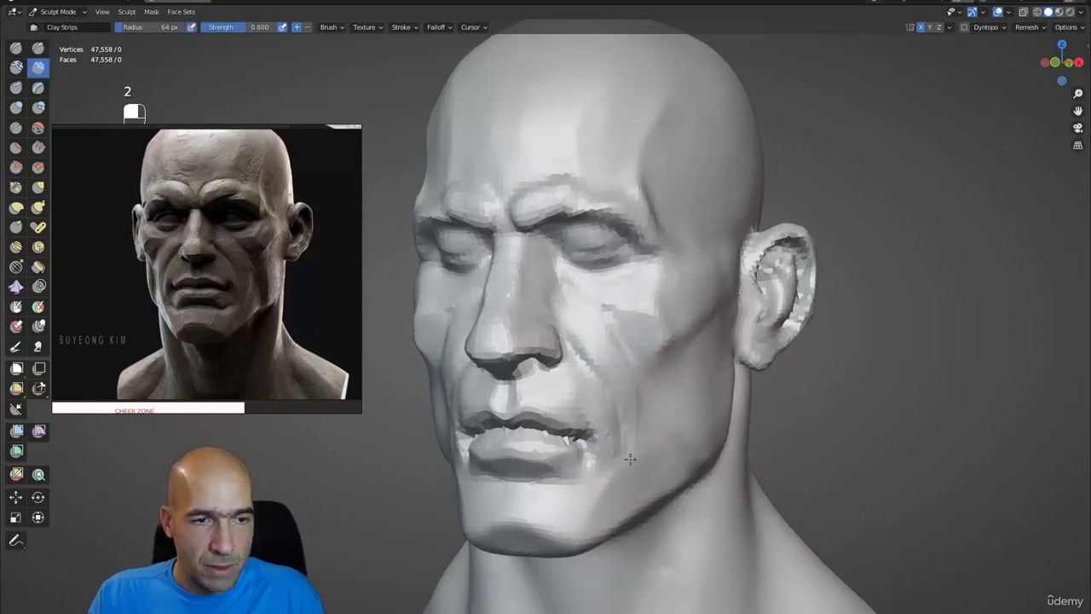
mouse_move(624, 468)
left_mouse_down()
mouse_move(616, 377)
mouse_move(621, 432)
mouse_move(609, 458)
mouse_move(571, 473)
mouse_move(592, 477)
mouse_move(553, 479)
left_mouse_up()
key("1")
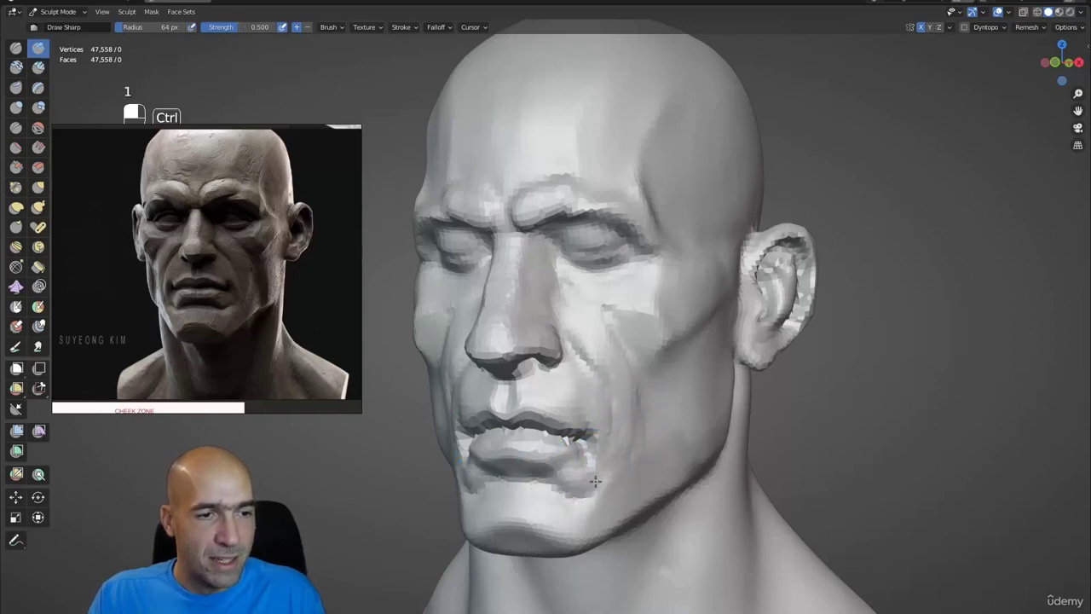
middle_click_drag(523, 480, 578, 479, "ctrl")
Step: Lengthen the chin slightly downward and adjust the side contour of the jaw with Grab at 116 px
key("g")
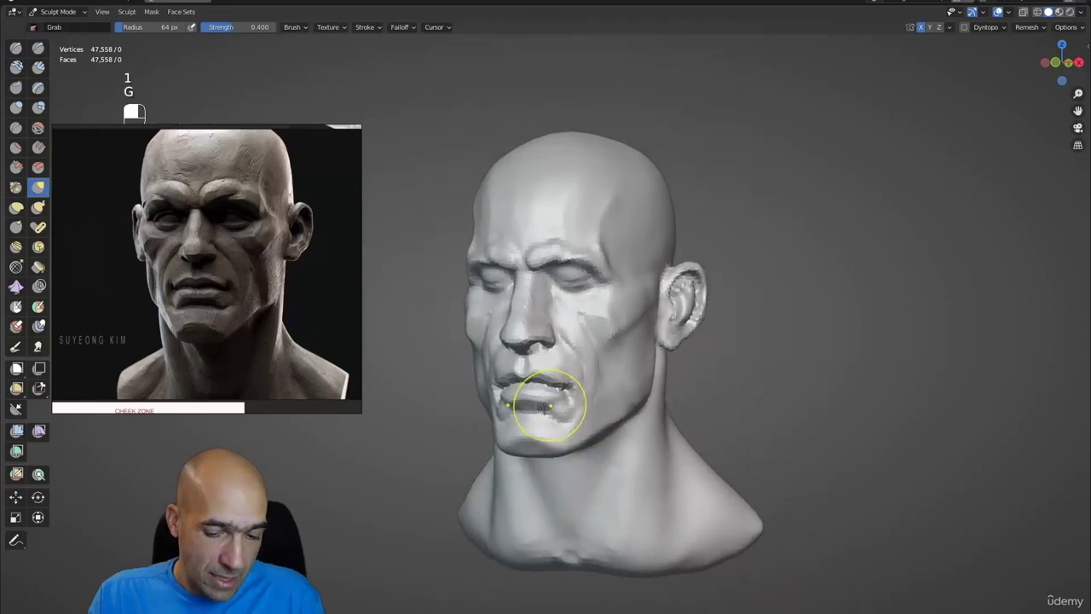
key("bracketright")
key("bracketright")
key("bracketright")
key("bracketright")
key("bracketright")
key("bracketright")
left_click_drag(560, 440, 562, 457)
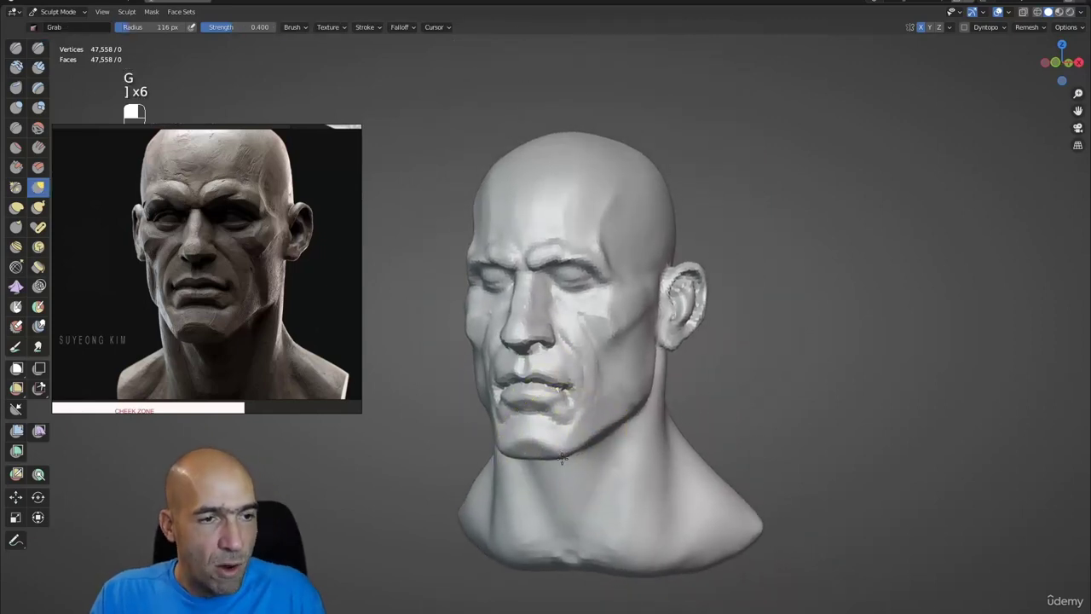
mouse_move(577, 446)
middle_mouse_down()
mouse_move(681, 424)
mouse_move(669, 414)
middle_mouse_up()
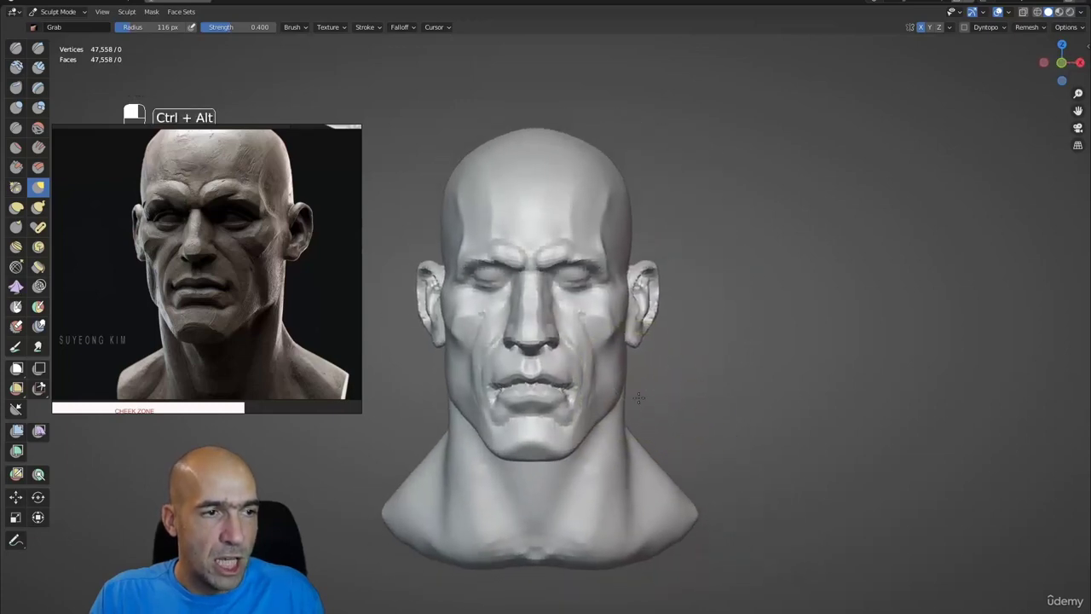
left_click_drag(620, 383, 613, 386)
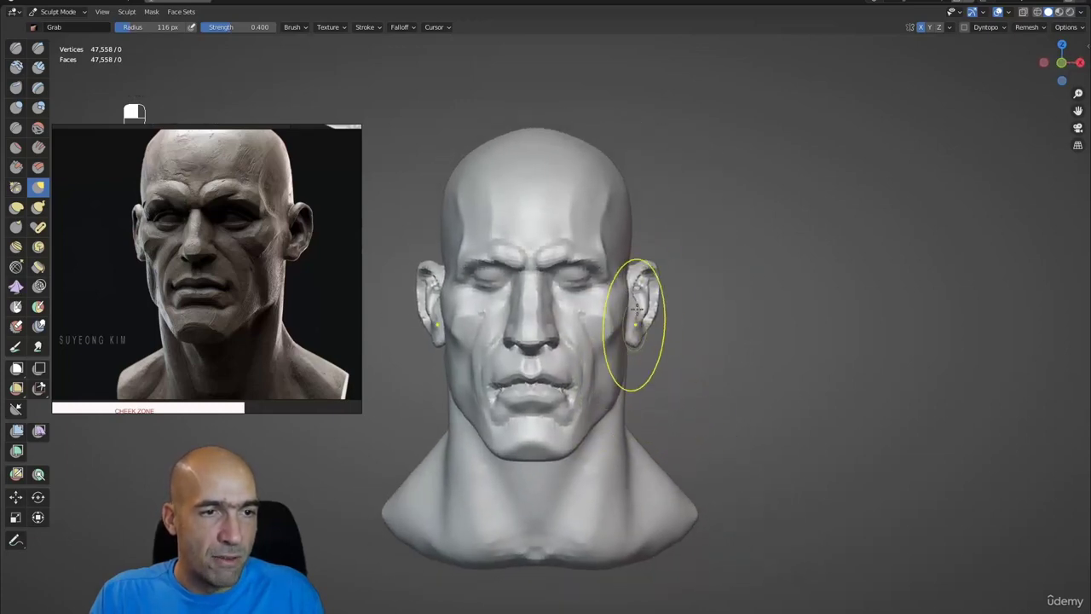
Step: Mark the brow, cheek and jaw lines over the head's side view with screen annotations and clear them
mouse_move(618, 178)
middle_mouse_down("ctrl")
mouse_move(597, 247)
mouse_move(642, 255)
mouse_move(615, 253)
mouse_move(638, 214)
mouse_move(653, 353)
mouse_move(596, 366)
mouse_move(604, 401)
middle_mouse_up("ctrl")
scroll(616, 253, "down", 3)
scroll(603, 380, "up", 2)
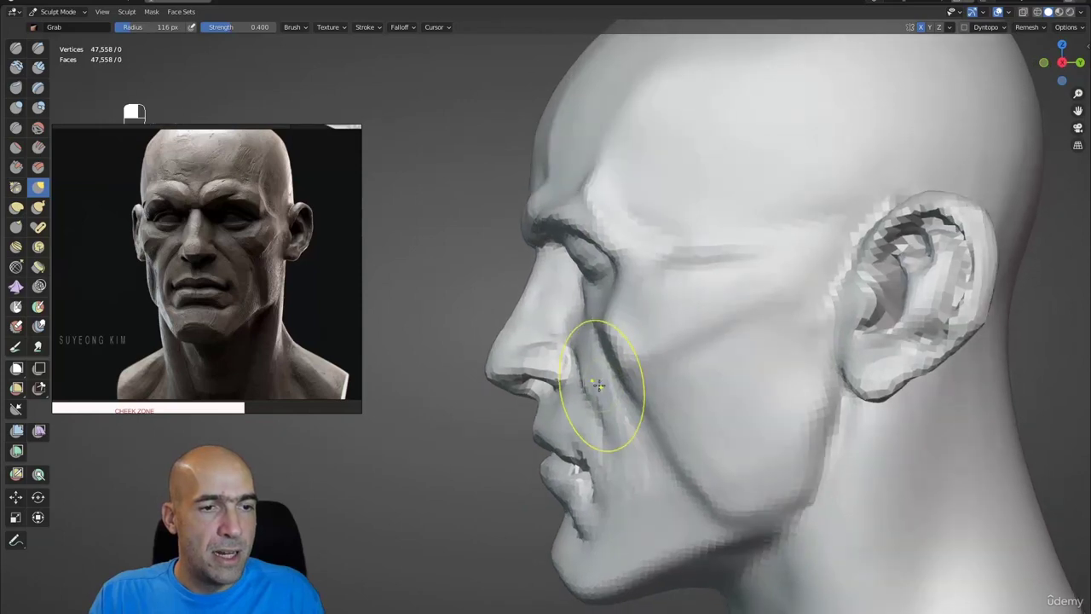
middle_click_drag(676, 500, 645, 463, "ctrl+alt")
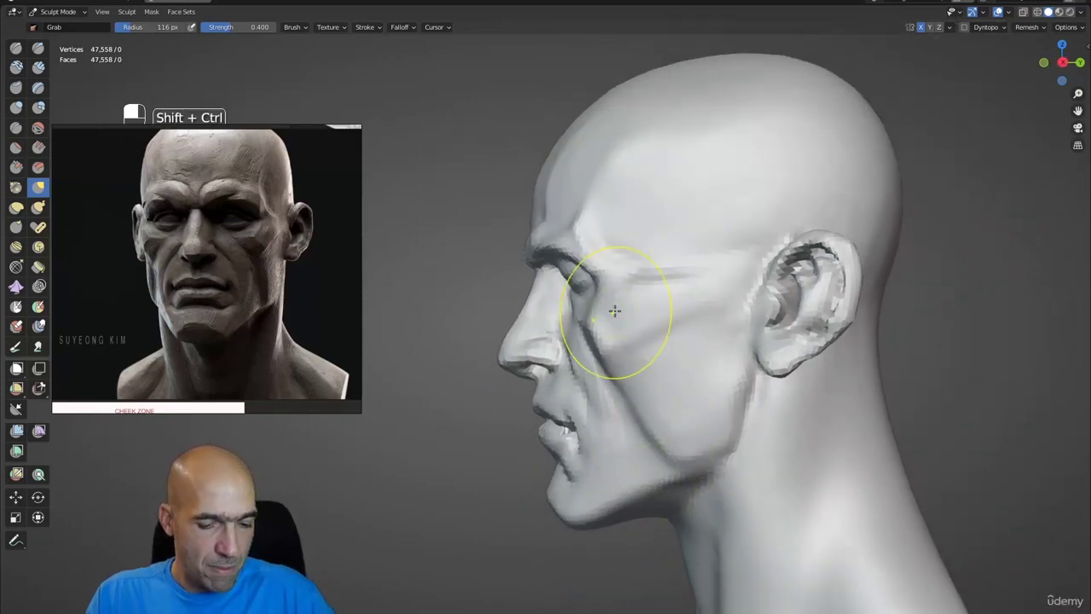
key("ctrl+shift+7")
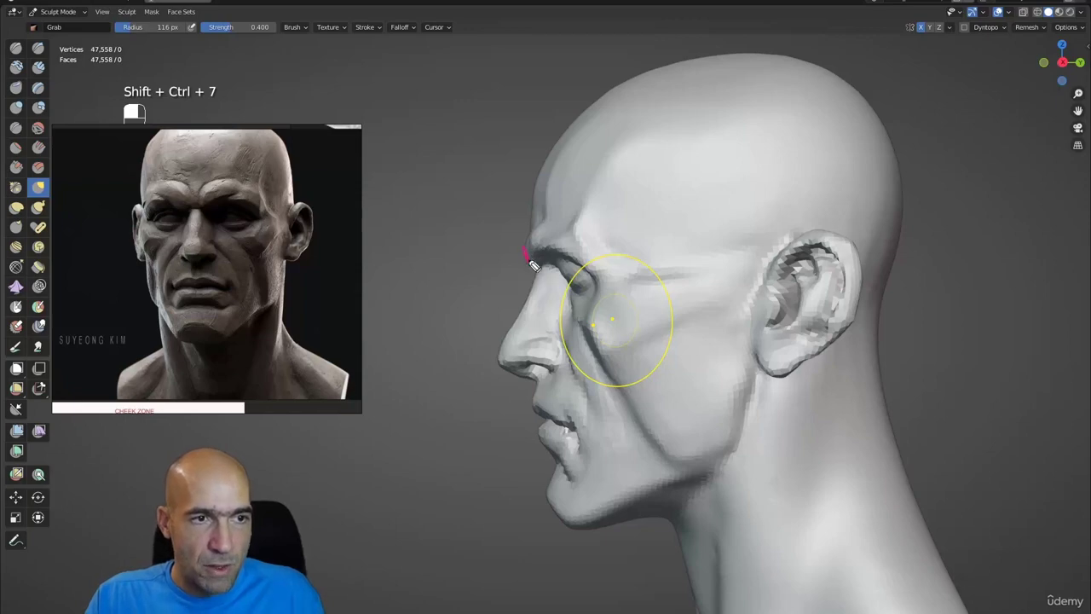
left_click_drag(580, 324, 603, 363)
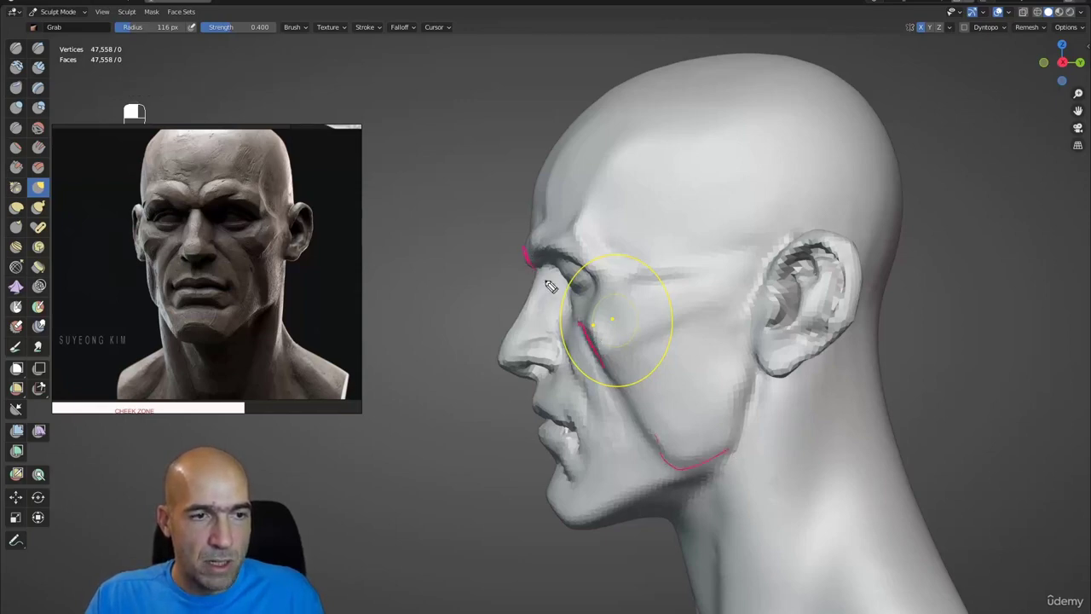
left_click_drag(541, 272, 596, 368)
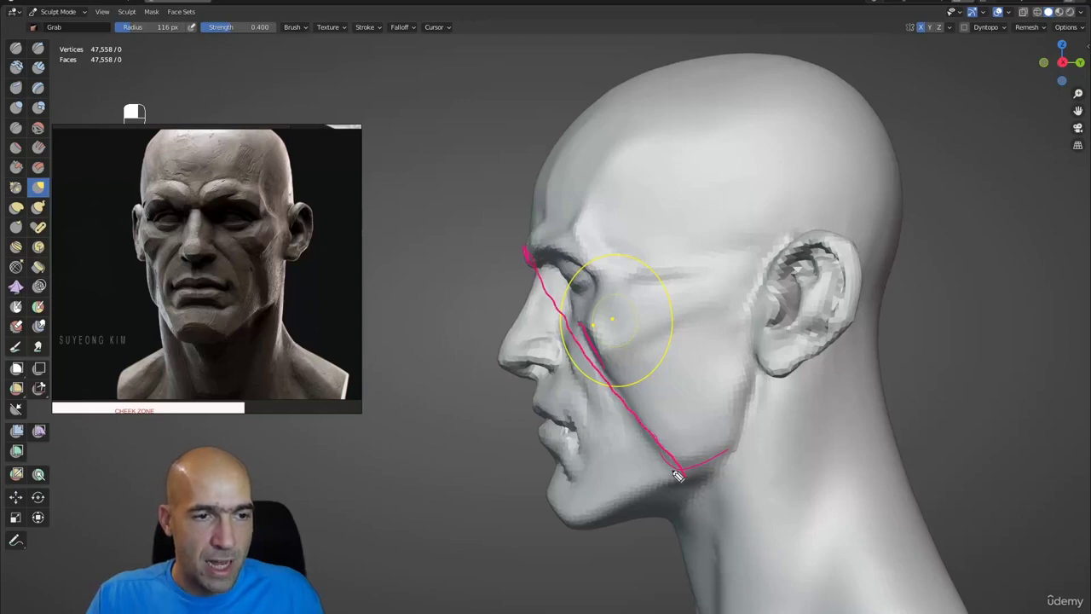
key("ctrl+shift+7")
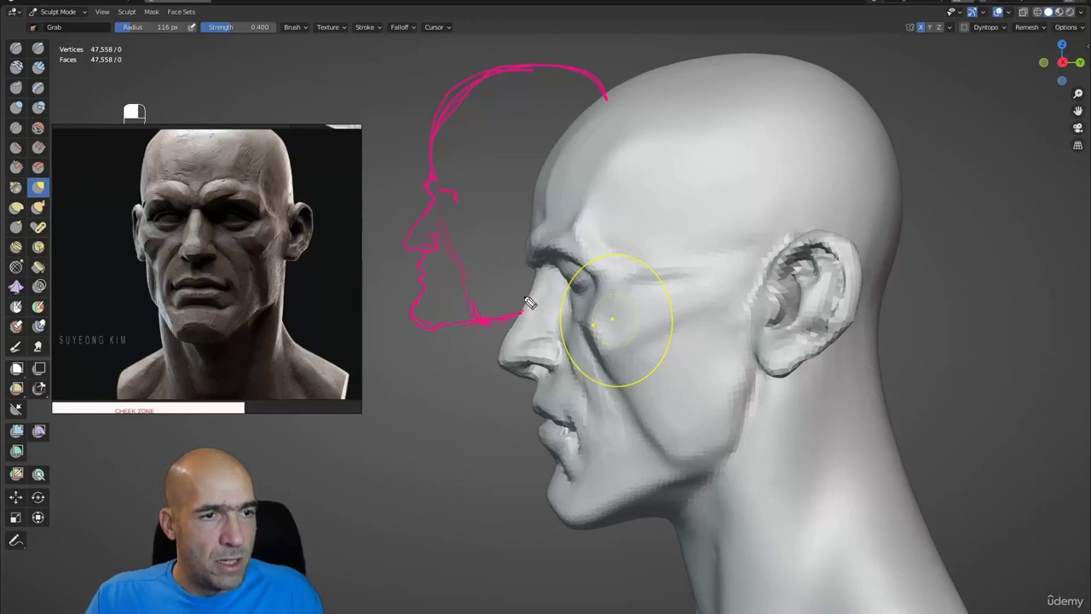
Step: Sketch a profile head with its ear, neck and cheek planes as a screen annotation beside the model and clear it
mouse_move(552, 265)
left_mouse_down()
mouse_move(561, 202)
mouse_move(535, 254)
left_mouse_up()
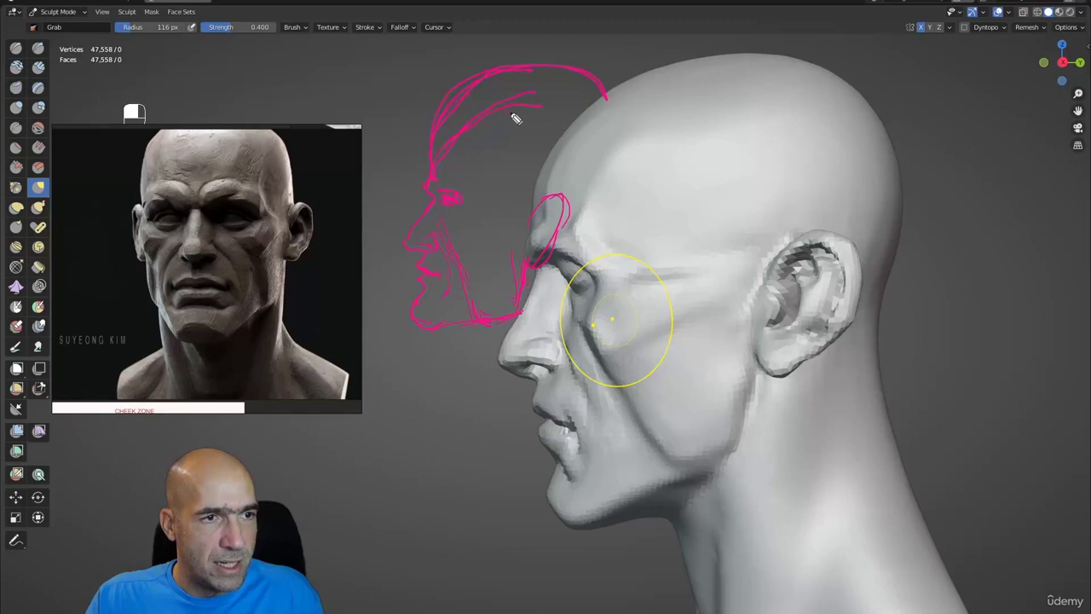
mouse_move(610, 145)
left_mouse_down()
mouse_move(628, 175)
mouse_move(609, 244)
left_mouse_up()
left_click_drag(620, 225, 589, 284)
left_click_drag(603, 259, 613, 357)
left_click_drag(610, 240, 638, 398)
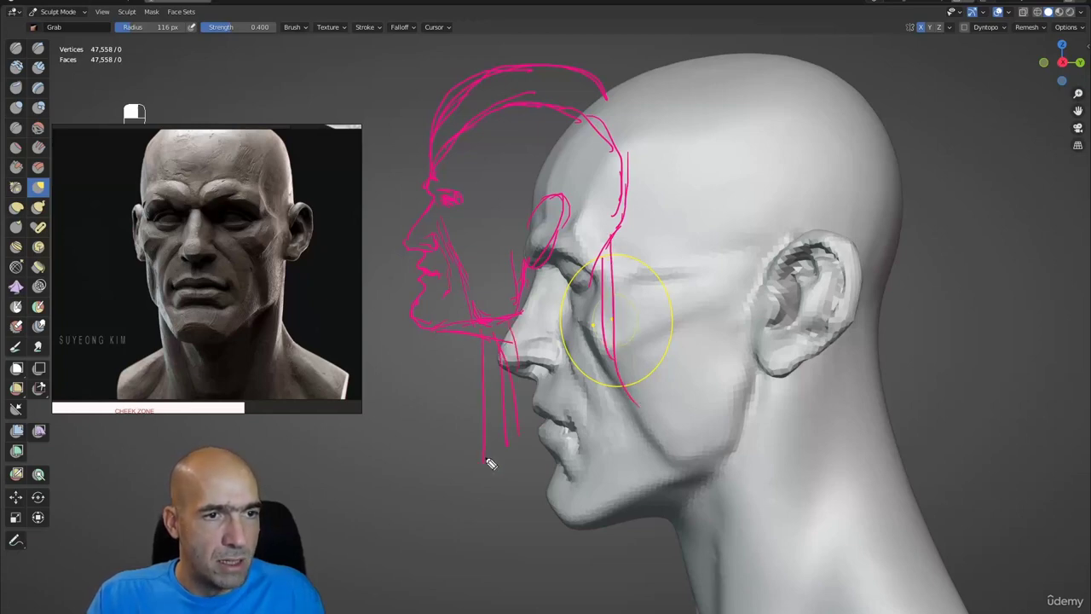
left_click_drag(475, 474, 633, 377)
mouse_move(624, 375)
left_mouse_down()
mouse_move(499, 480)
mouse_move(602, 373)
left_mouse_up()
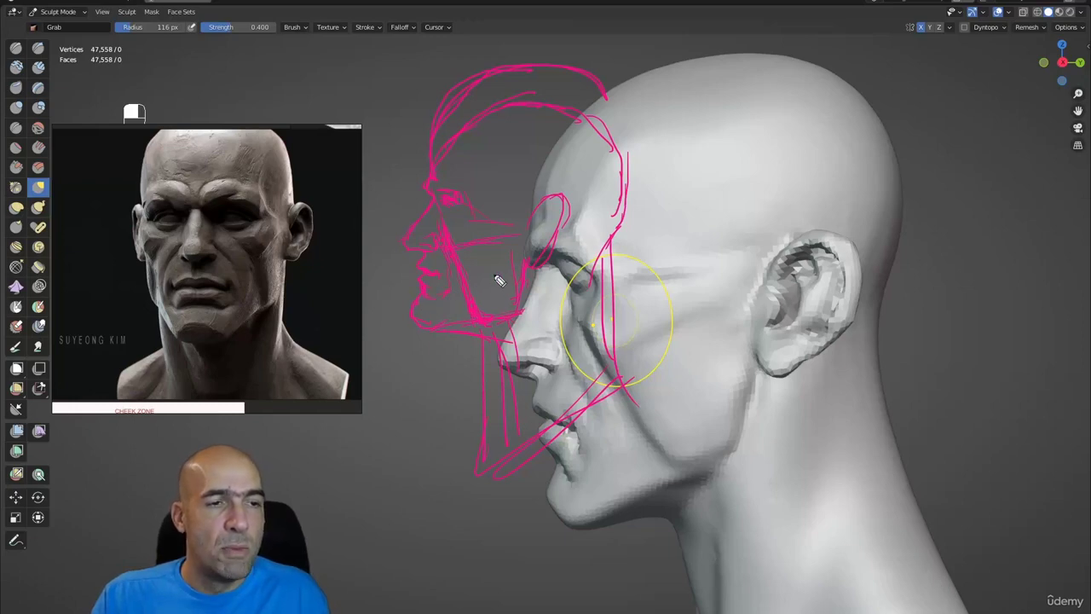
key("ctrl+shift+7")
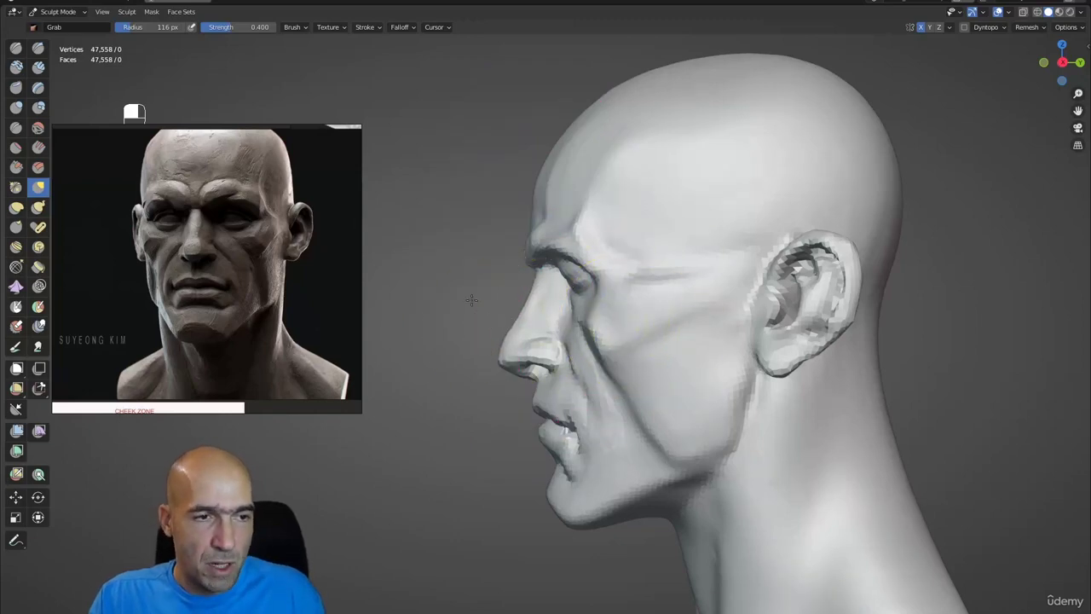
Step: Sharpen the edges of the nose bridge with Pinch/Magnify at 59 px
left_click_drag(507, 323, 511, 383, "ctrl+alt")
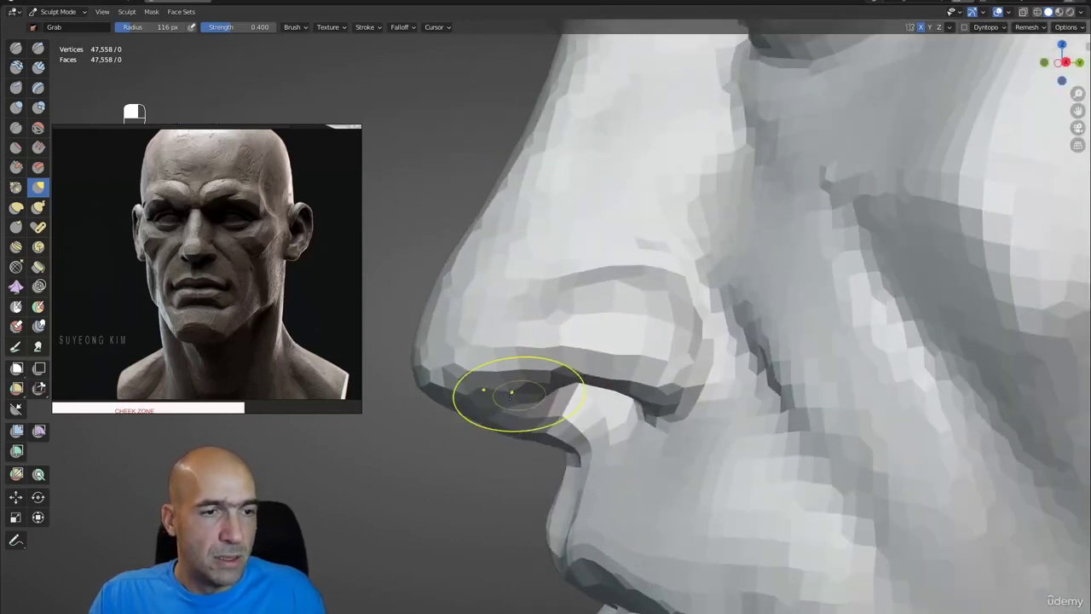
mouse_move(472, 415)
left_mouse_down("alt")
mouse_move(550, 417)
mouse_move(558, 324)
mouse_move(555, 384)
mouse_move(540, 293)
left_mouse_up("alt")
scroll(558, 341, "down", 4)
key("p")
key("bracketleft")
key("bracketleft")
key("bracketleft")
key("bracketleft")
key("bracketleft")
key("bracketleft")
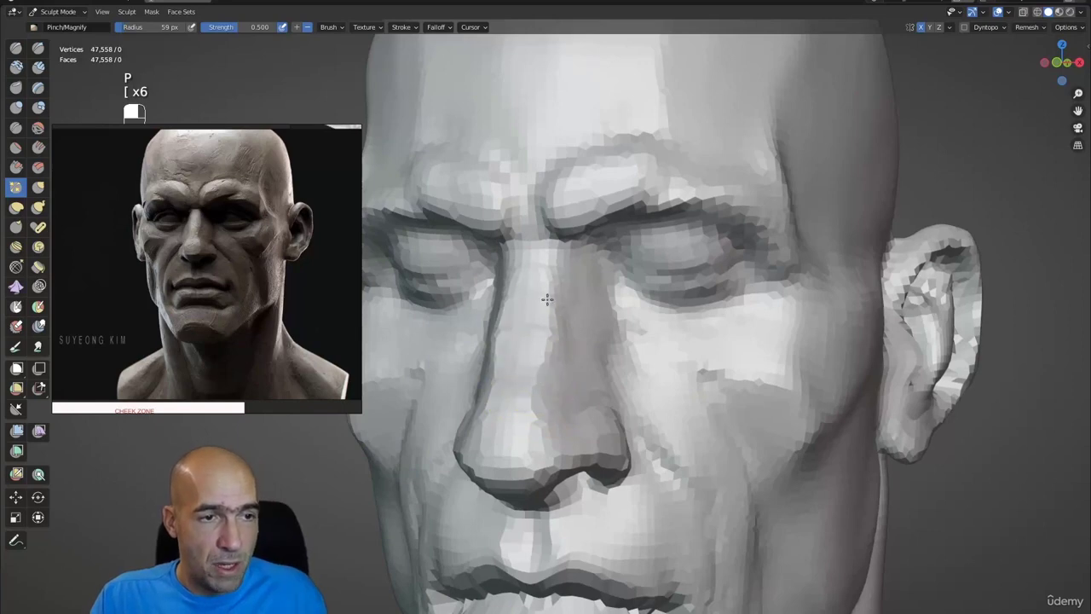
left_click_drag(553, 354, 528, 359, "alt")
Step: Reshape the nose bridge and its profile from the side with Grab at 97 px
key("g")
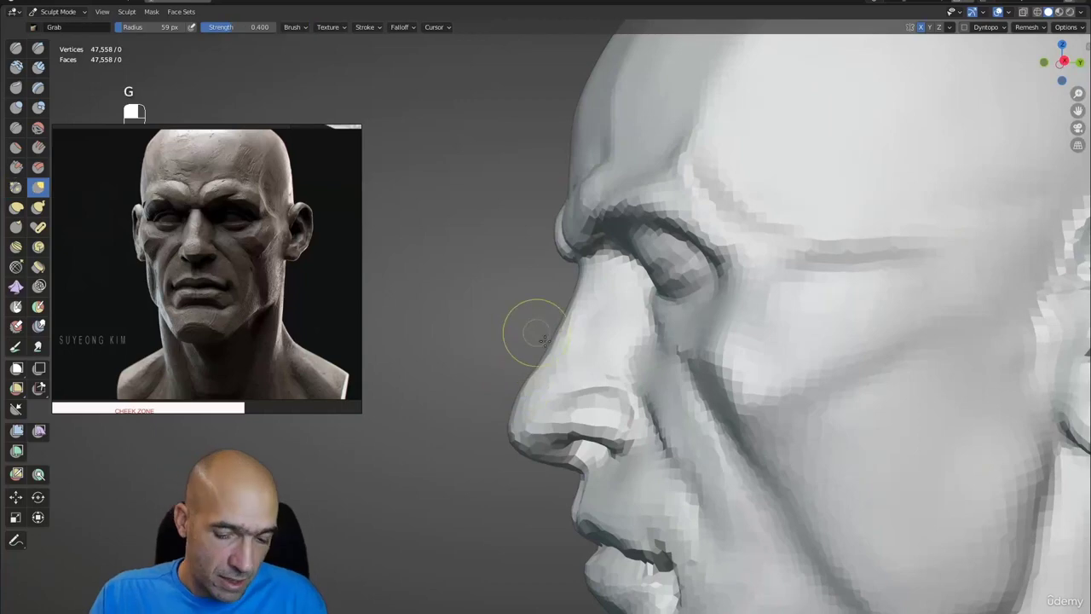
key("bracketright")
key("bracketright")
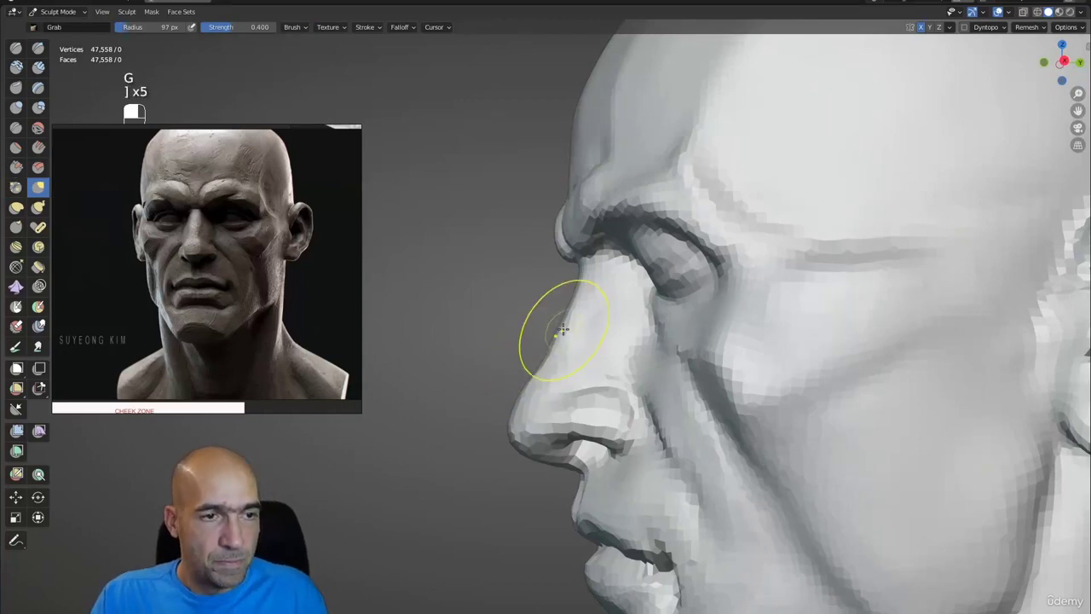
left_click_drag(556, 316, 587, 297, "ctrl+alt")
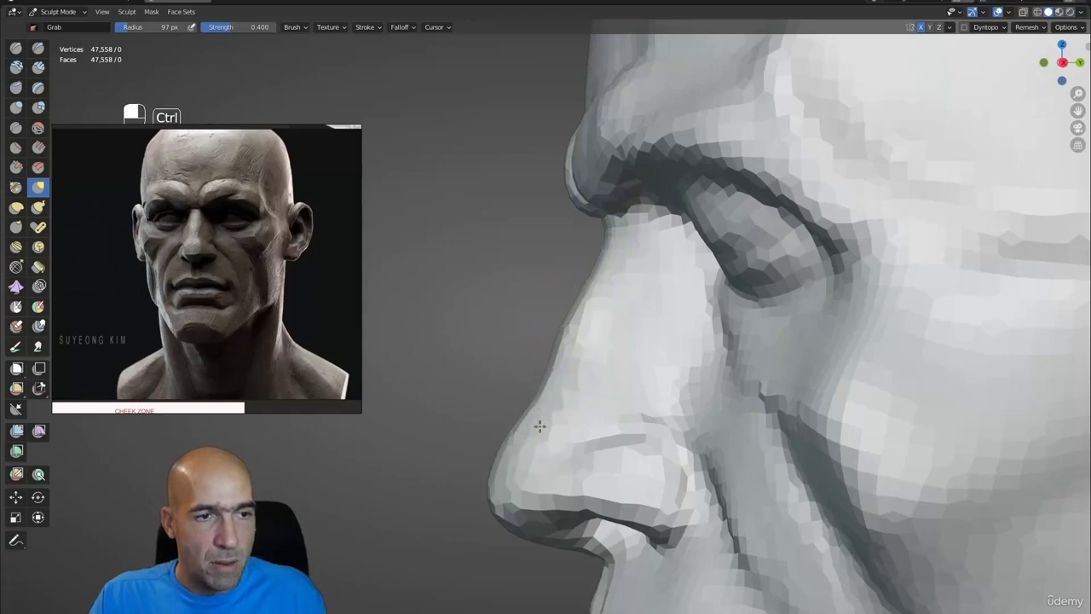
left_click_drag(532, 426, 564, 327, "ctrl+alt")
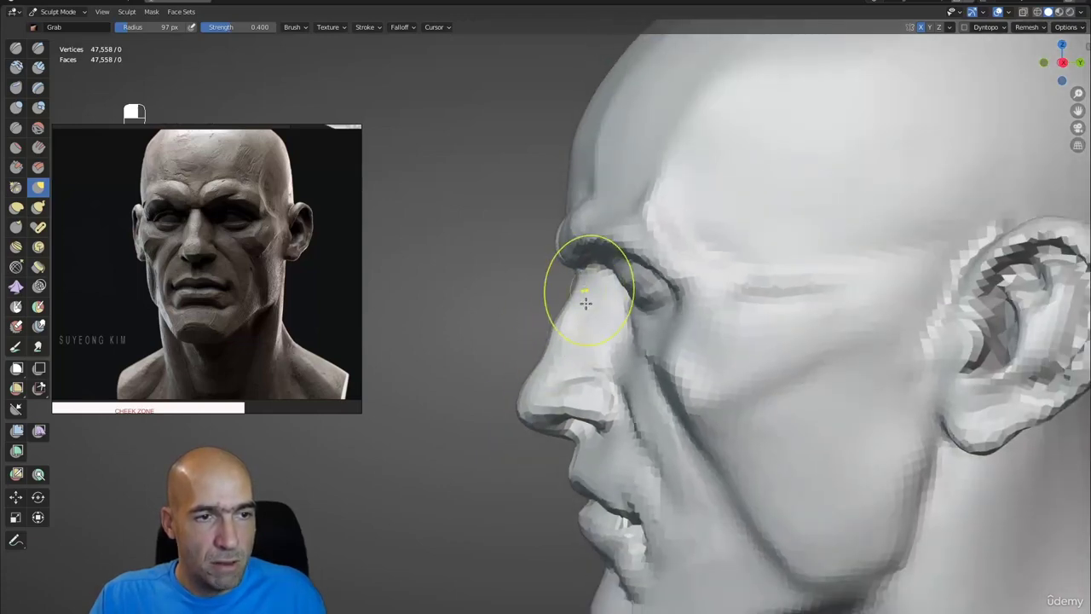
left_click_drag(562, 366, 795, 372, "ctrl+alt")
mouse_move(477, 349)
left_mouse_down("ctrl+alt")
mouse_move(464, 380)
mouse_move(486, 377)
mouse_move(489, 365)
left_mouse_up("ctrl+alt")
Step: Flatten the side of the cheekbone with Scrape/Peaks at 97 px and soften the cheek below with SculptDraw and smoothing
key("3")
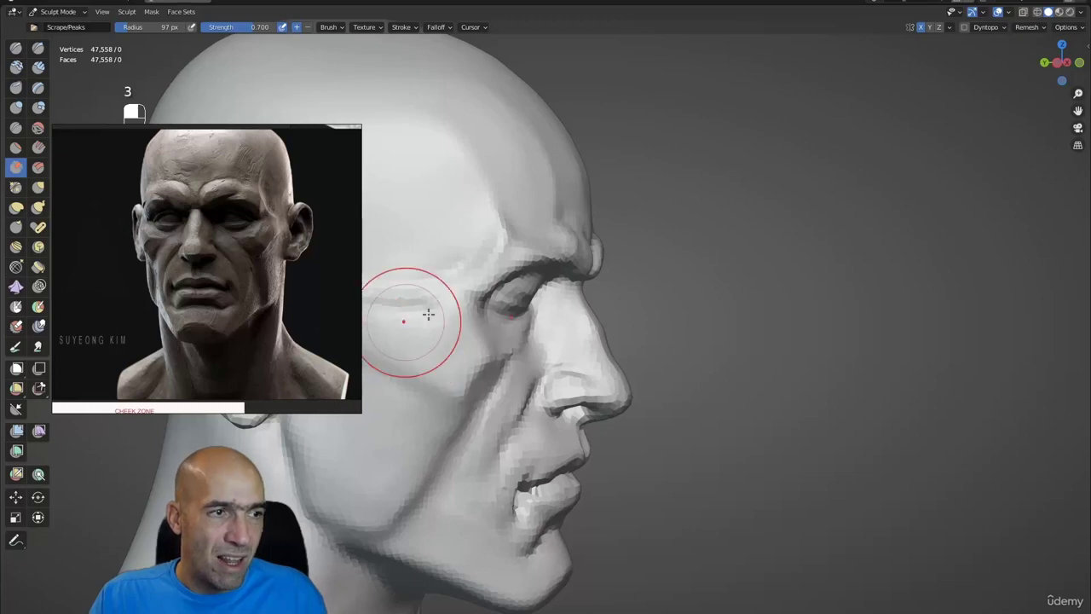
mouse_move(409, 315)
left_mouse_down("alt")
mouse_move(460, 310)
mouse_move(642, 384)
mouse_move(657, 475)
left_mouse_up("alt")
scroll(691, 408, "down", 3)
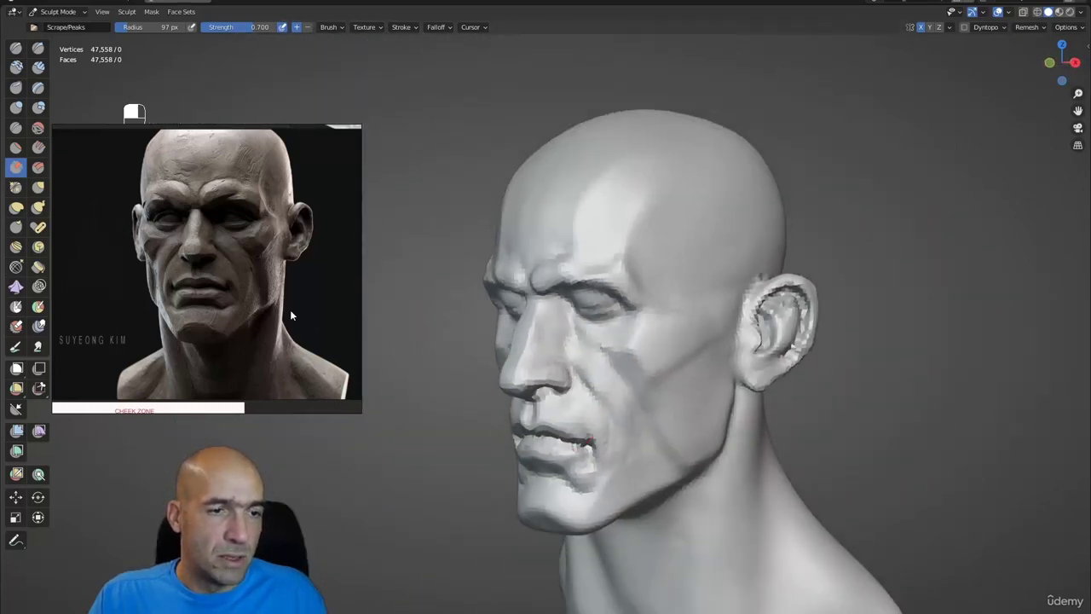
left_click_drag(584, 341, 679, 354, "alt")
scroll(679, 353, "up", 2)
mouse_move(653, 397)
left_mouse_down("alt")
mouse_move(638, 426)
mouse_move(648, 408)
left_mouse_up("alt")
key("x")
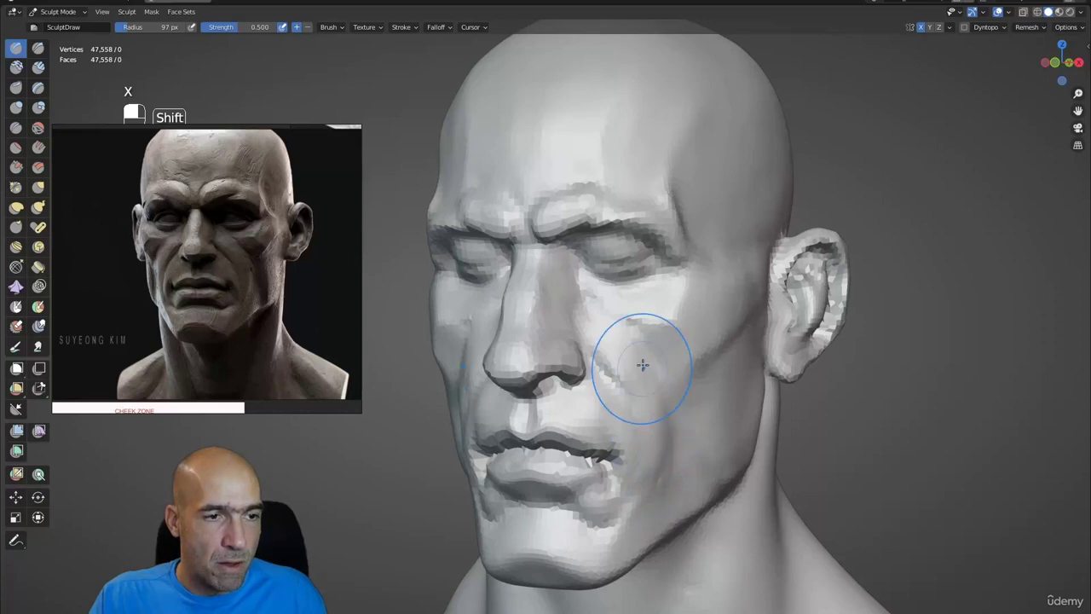
mouse_move(689, 413)
middle_mouse_down("shift")
mouse_move(639, 397)
mouse_move(634, 384)
middle_mouse_up("shift")
Step: Switch to the Draw Sharp brush and reduce its radius to 45 px for detailing the mouth area
key("1")
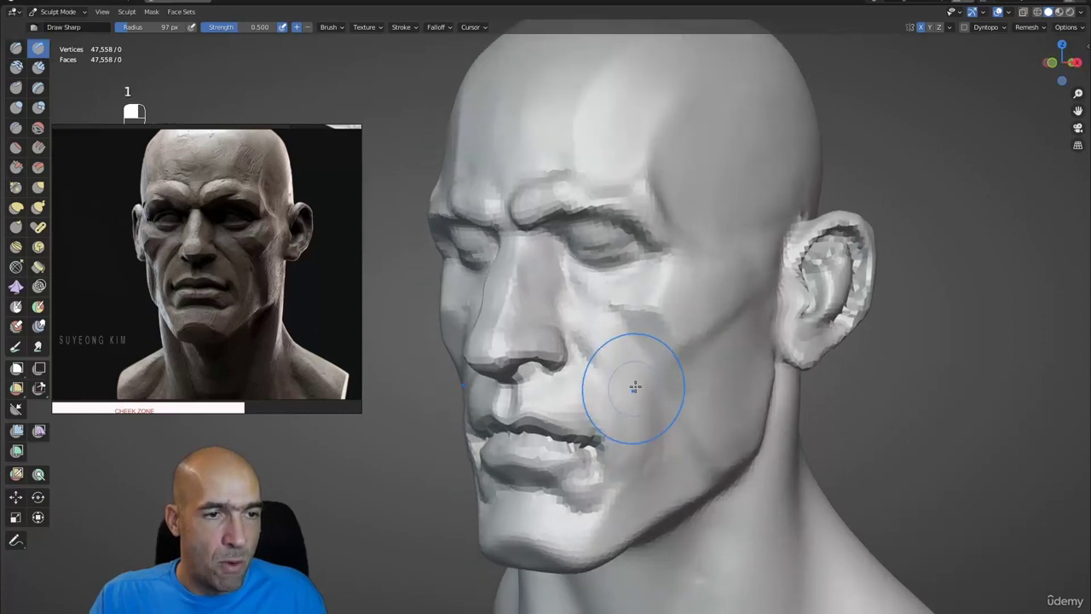
key("bracketleft")
key("bracketleft")
key("bracketleft")
key("bracketleft")
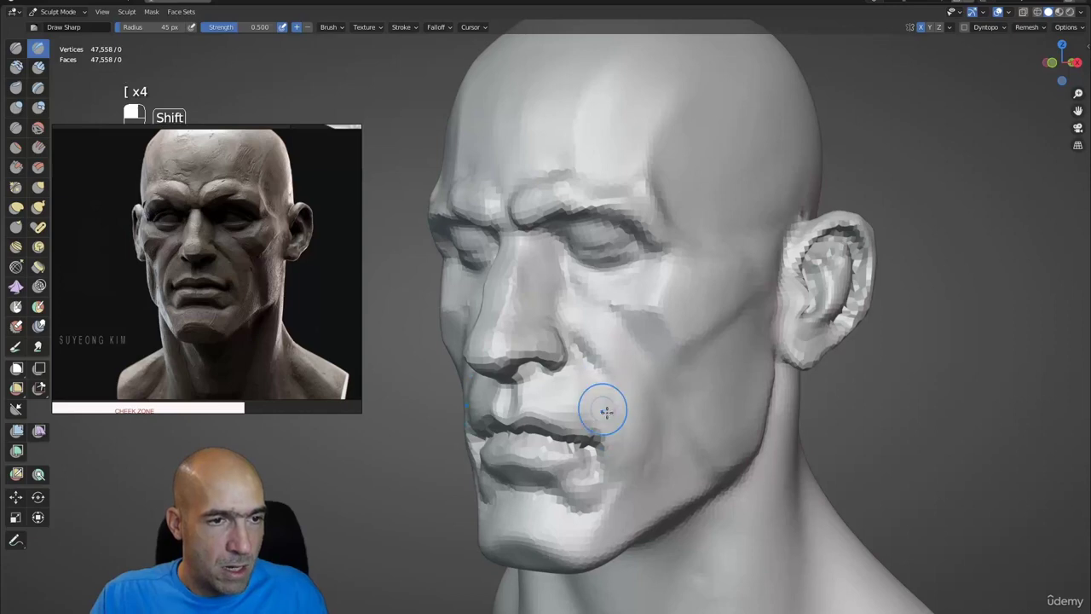
scroll(604, 411, "down", 3)
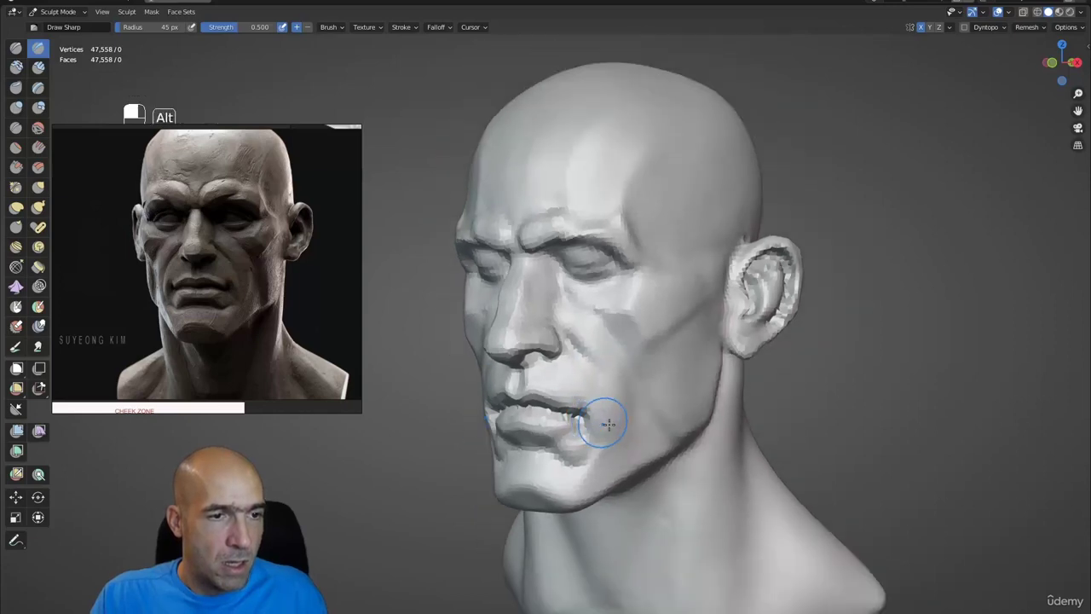
scroll(584, 395, "up", 6)
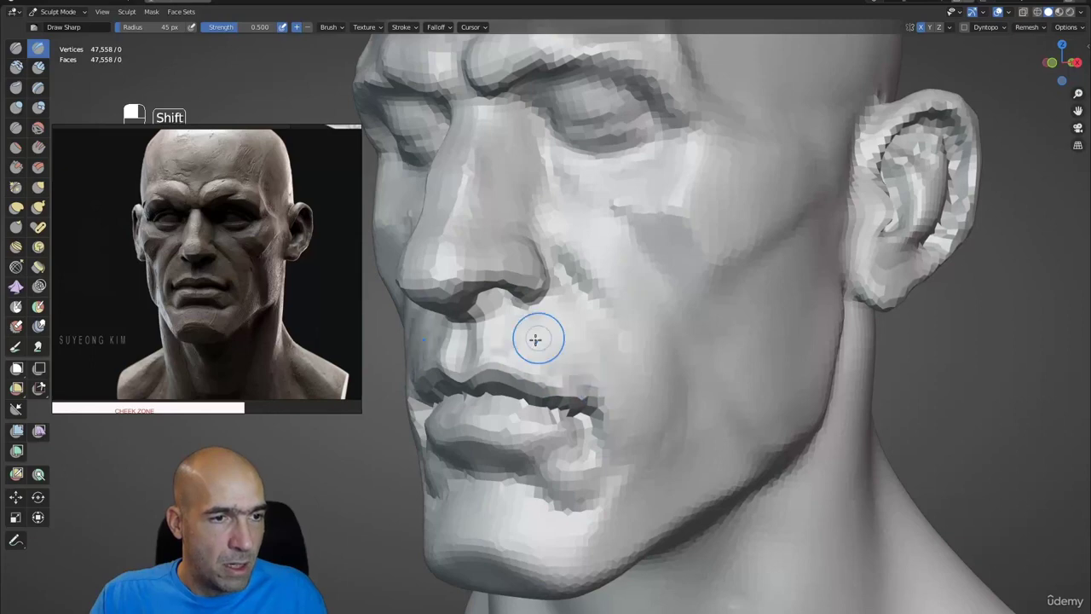
Step: Set the voxel size to 0.00850 m and remesh the head at the finer resolution
left_click_drag(535, 339, 633, 376, "ctrl+alt")
left_click_drag(634, 376, 679, 418, "alt+shift")
left_click_drag(678, 418, 668, 346, "ctrl+alt")
left_click_drag(684, 272, 669, 345, "alt+shift")
left_click_drag(610, 312, 617, 374, "alt")
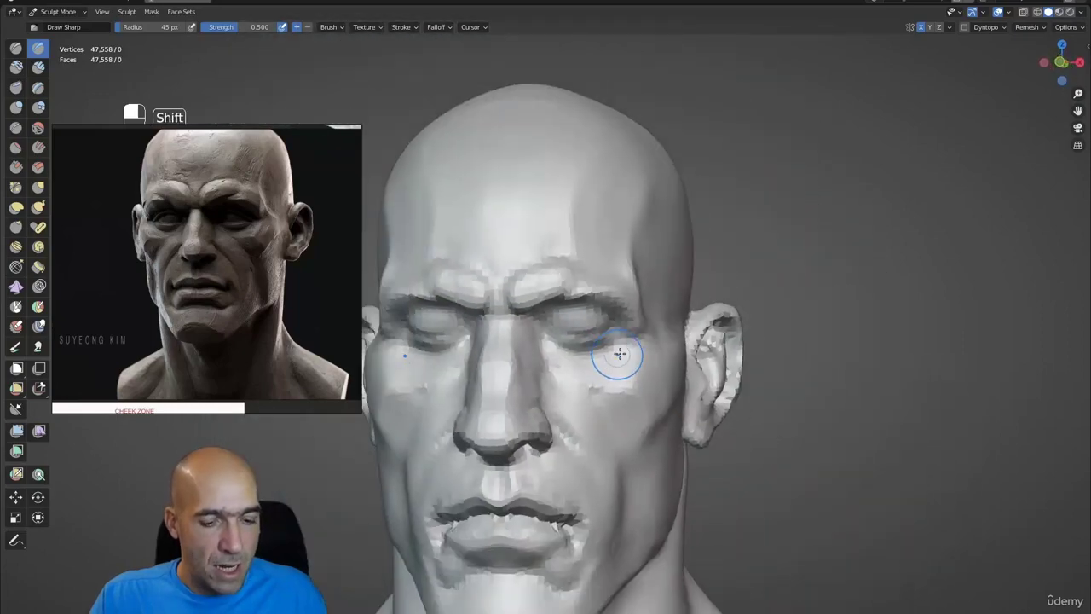
key("shift+r")
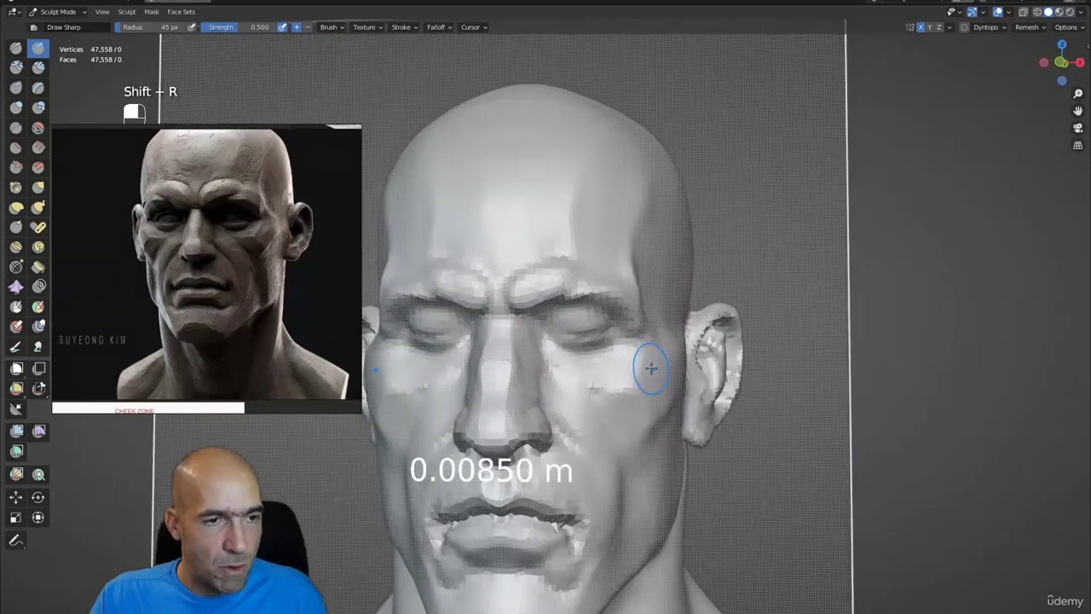
left_click(651, 368)
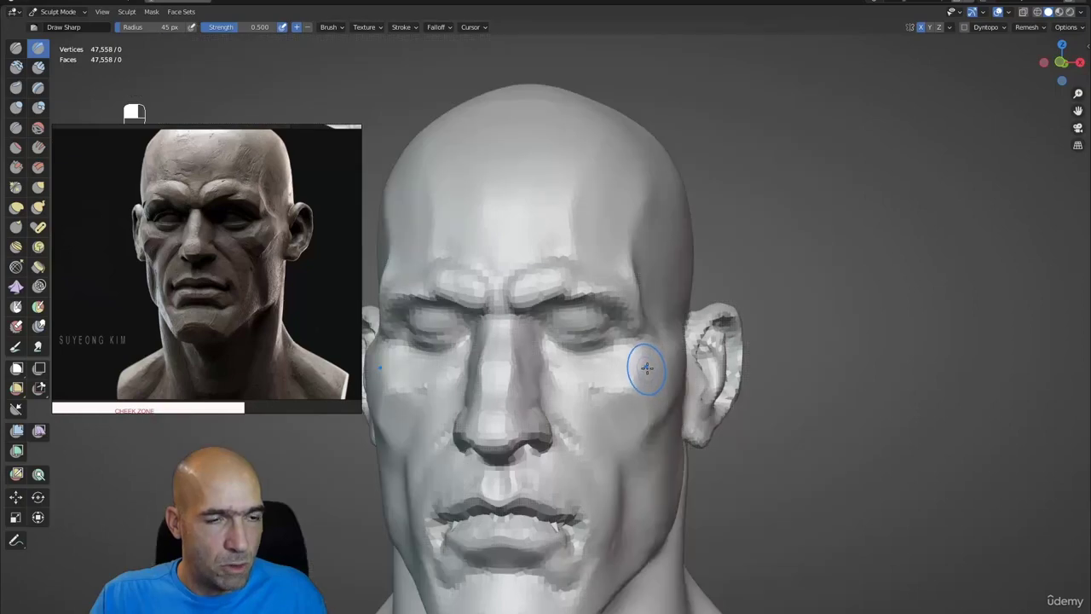
key("ctrl")
key("ctrl+r")
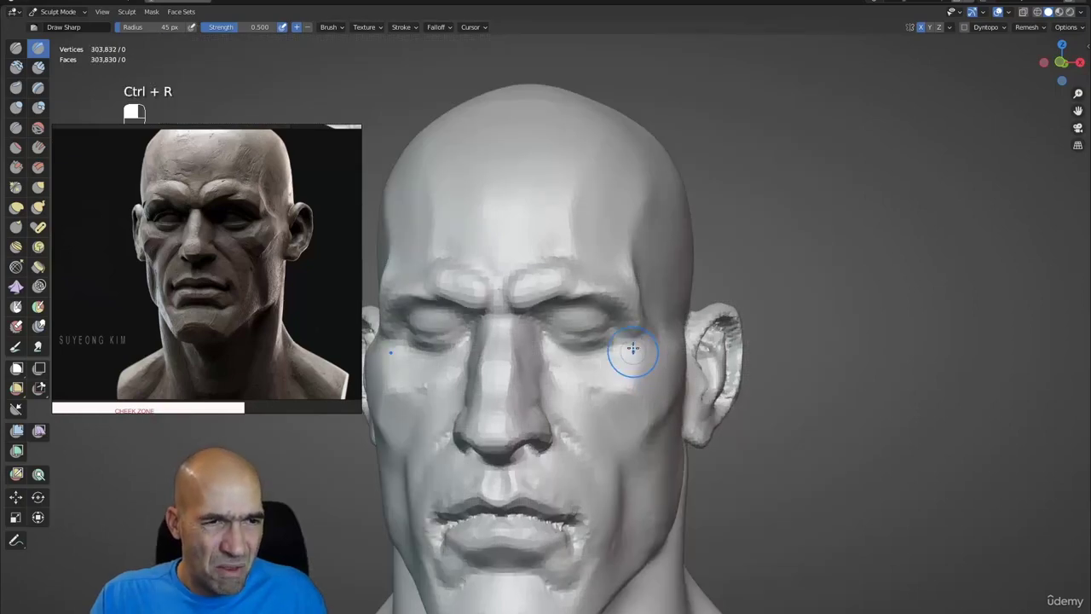
Step: Smooth the remeshed surface of the ear, temple, brow, mouth corners and nose
mouse_move(686, 350)
left_mouse_down("alt")
mouse_move(760, 332)
mouse_move(560, 315)
left_mouse_up("alt")
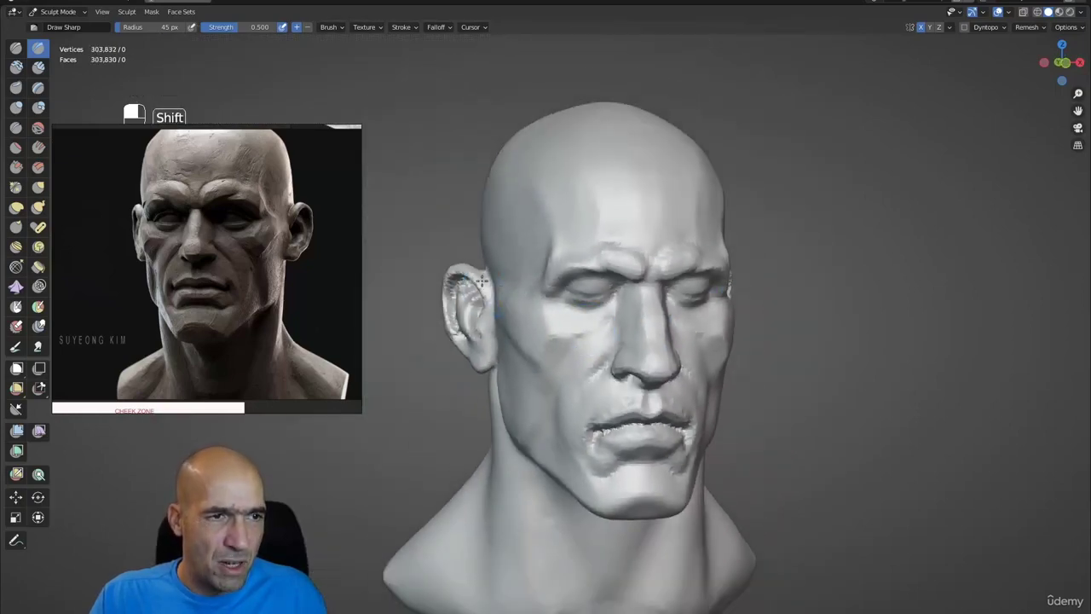
mouse_move(479, 280)
left_mouse_down("shift")
mouse_move(440, 305)
mouse_move(460, 311)
mouse_move(479, 293)
left_mouse_up("shift")
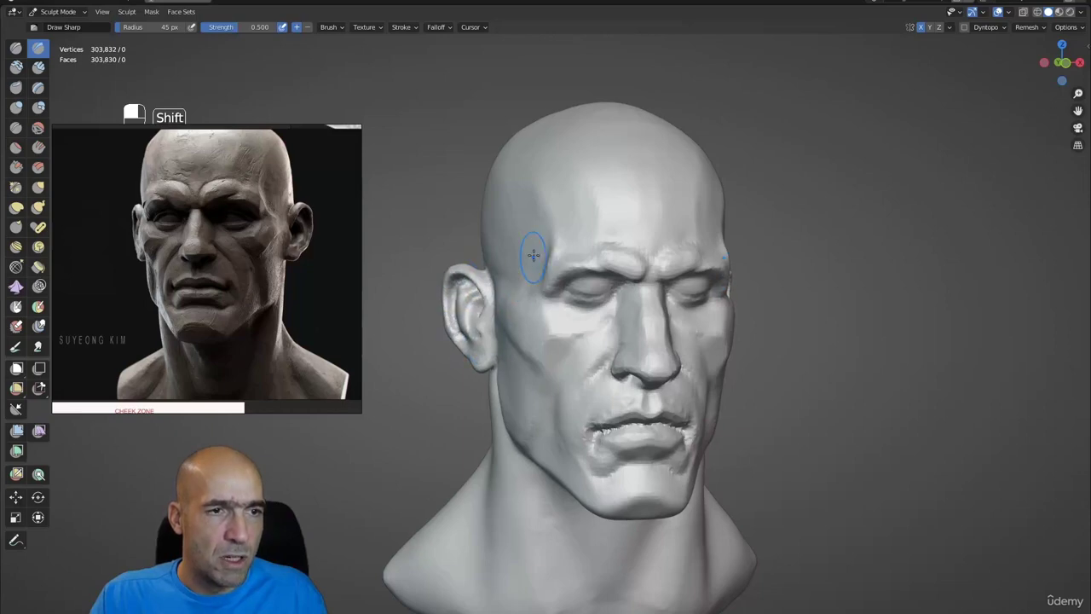
mouse_move(547, 288)
left_mouse_down("shift")
mouse_move(643, 254)
mouse_move(603, 237)
left_mouse_up("shift")
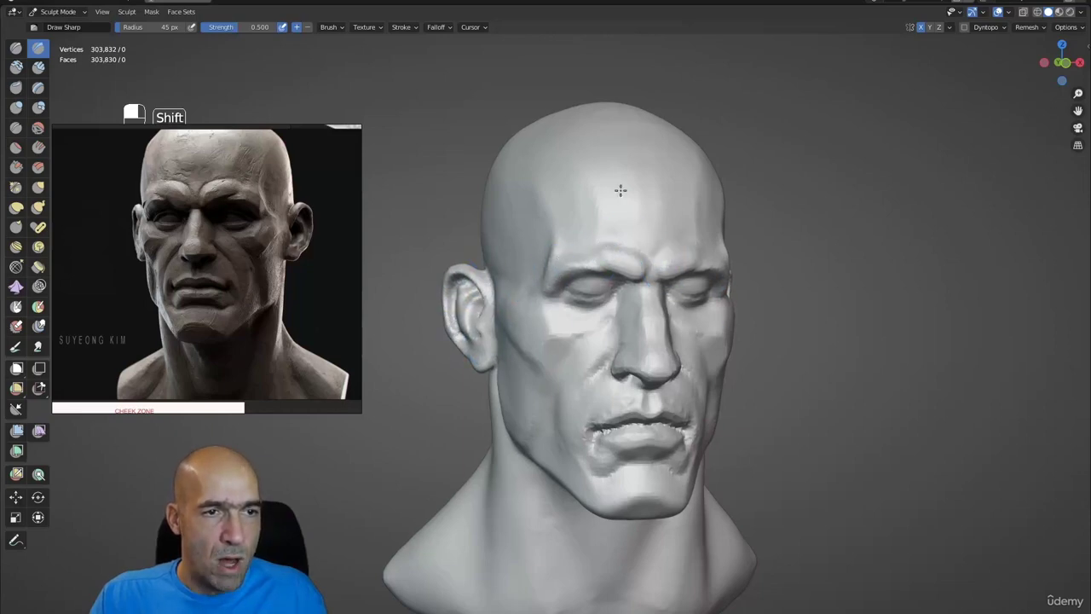
mouse_move(601, 424)
left_mouse_down("shift")
mouse_move(619, 434)
mouse_move(639, 480)
left_mouse_up("shift")
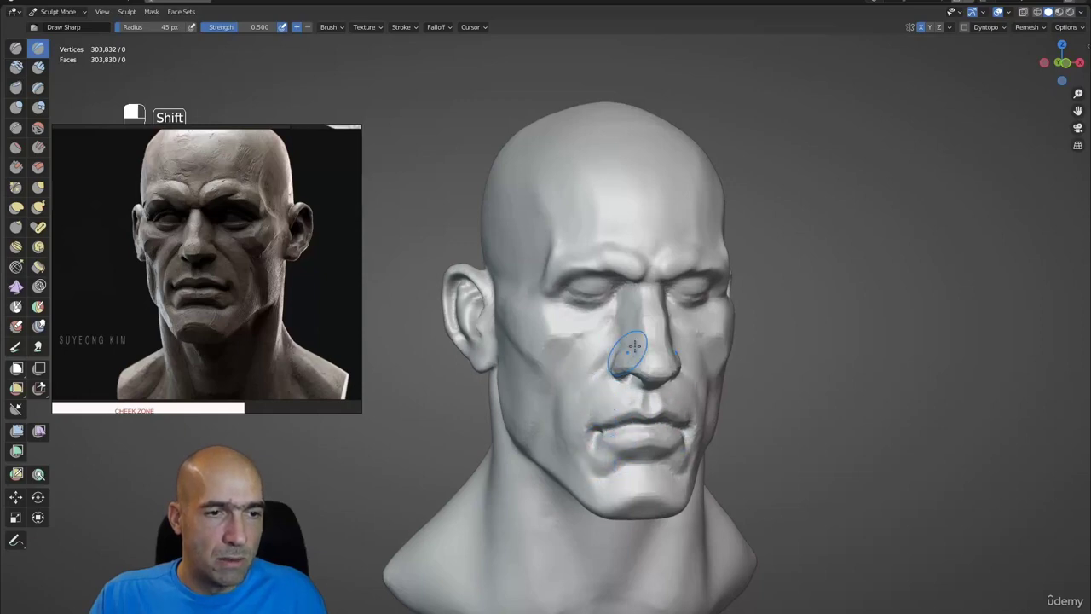
mouse_move(669, 383)
left_mouse_down("shift")
mouse_move(653, 333)
mouse_move(615, 296)
mouse_move(573, 379)
mouse_move(571, 474)
left_mouse_up("shift")
Step: Carve the parting line between the lips with Draw Sharp at 45 px and build up the lips with SculptDraw
mouse_move(570, 474)
middle_mouse_down("ctrl")
mouse_move(628, 406)
mouse_move(638, 352)
middle_mouse_up("ctrl")
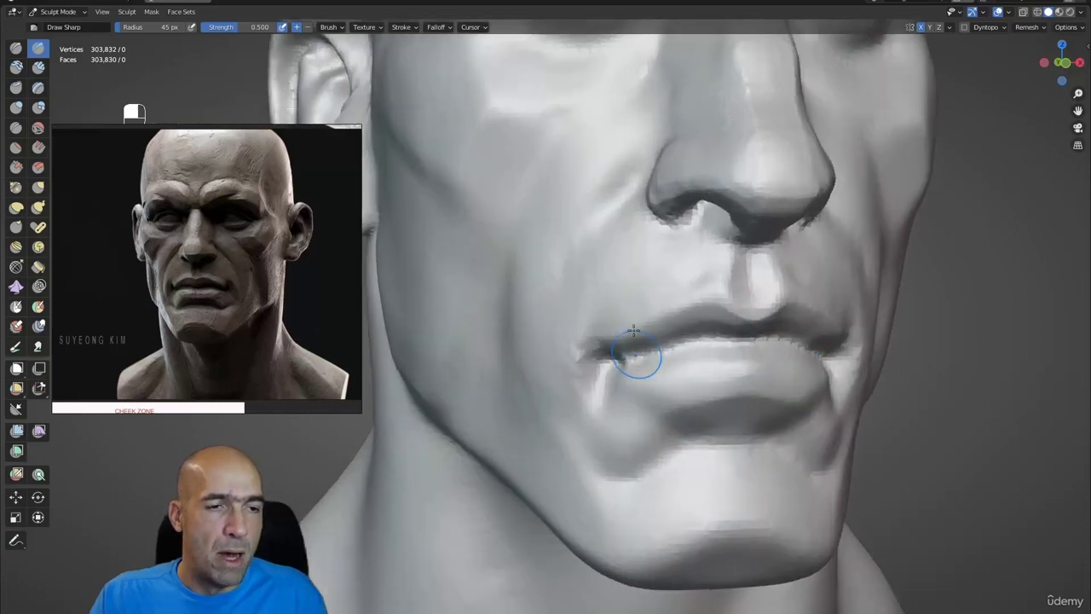
mouse_move(610, 354)
left_mouse_down("ctrl")
mouse_move(596, 358)
mouse_move(713, 339)
left_mouse_up("ctrl")
middle_click_drag(729, 348, 723, 341)
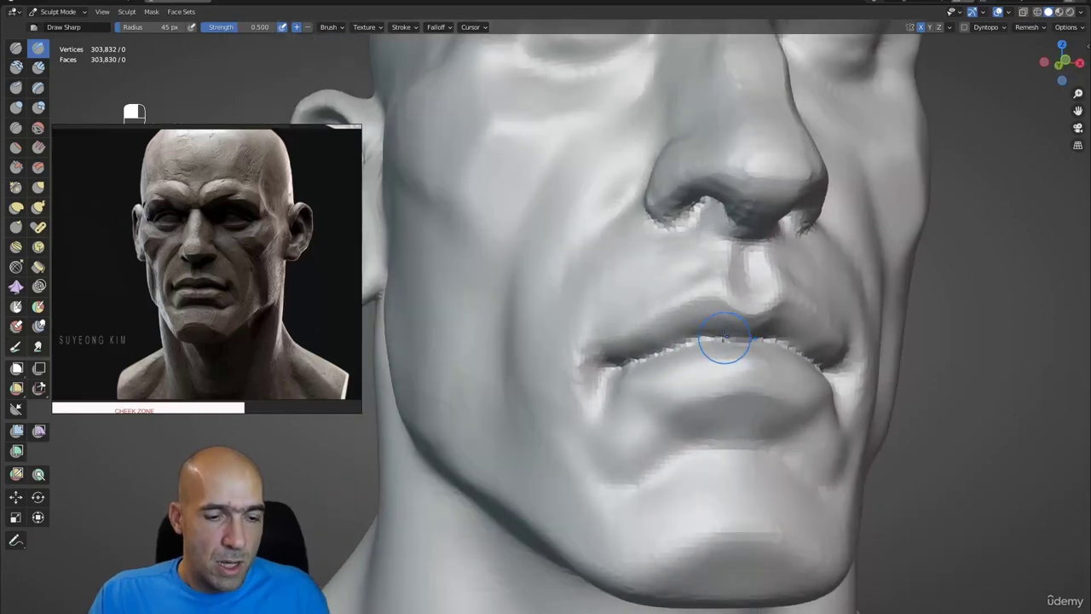
key("x")
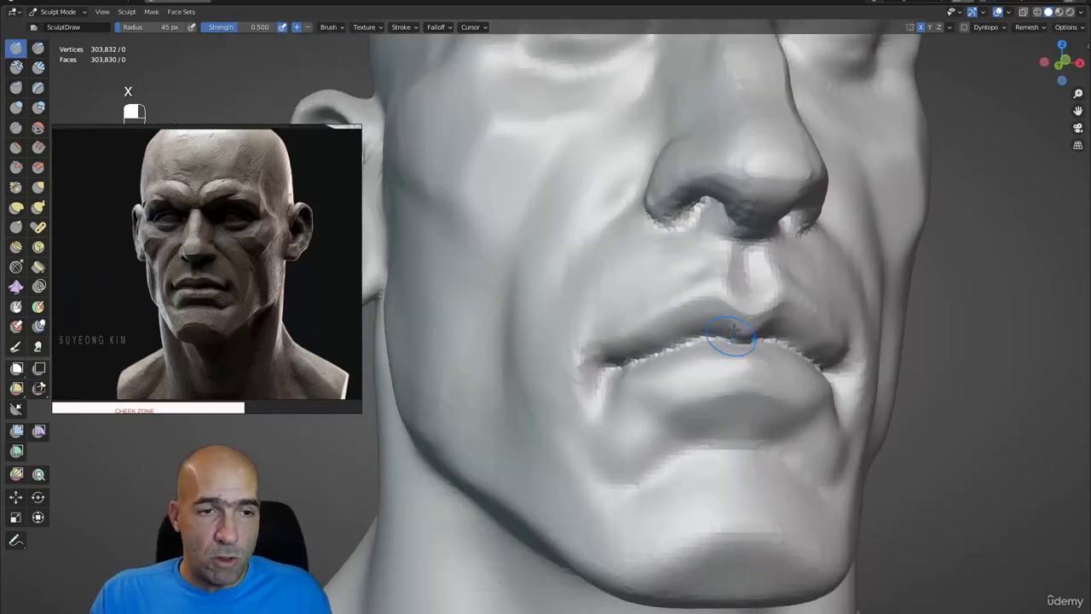
mouse_move(686, 315)
left_mouse_down()
mouse_move(630, 335)
mouse_move(626, 367)
mouse_move(641, 351)
mouse_move(676, 407)
mouse_move(726, 413)
mouse_move(672, 384)
mouse_move(705, 388)
mouse_move(704, 406)
mouse_move(641, 384)
mouse_move(631, 410)
mouse_move(659, 417)
mouse_move(635, 393)
mouse_move(662, 383)
mouse_move(694, 390)
mouse_move(680, 364)
left_mouse_up()
key("1")
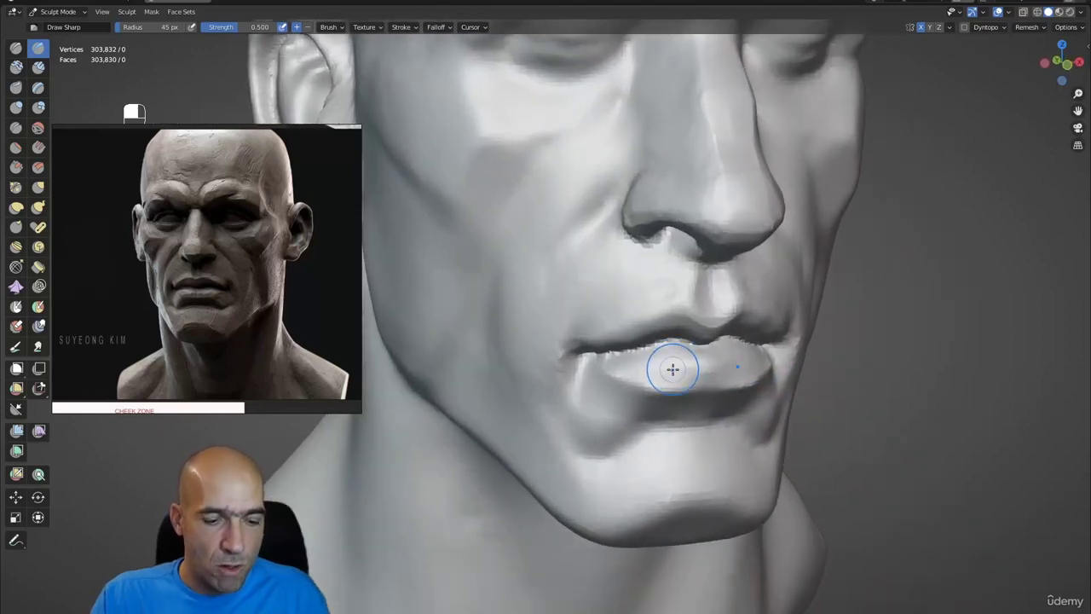
Step: Carve the mouth corner and the crease below it with Draw Sharp at 45 px and soften the transition
key("x")
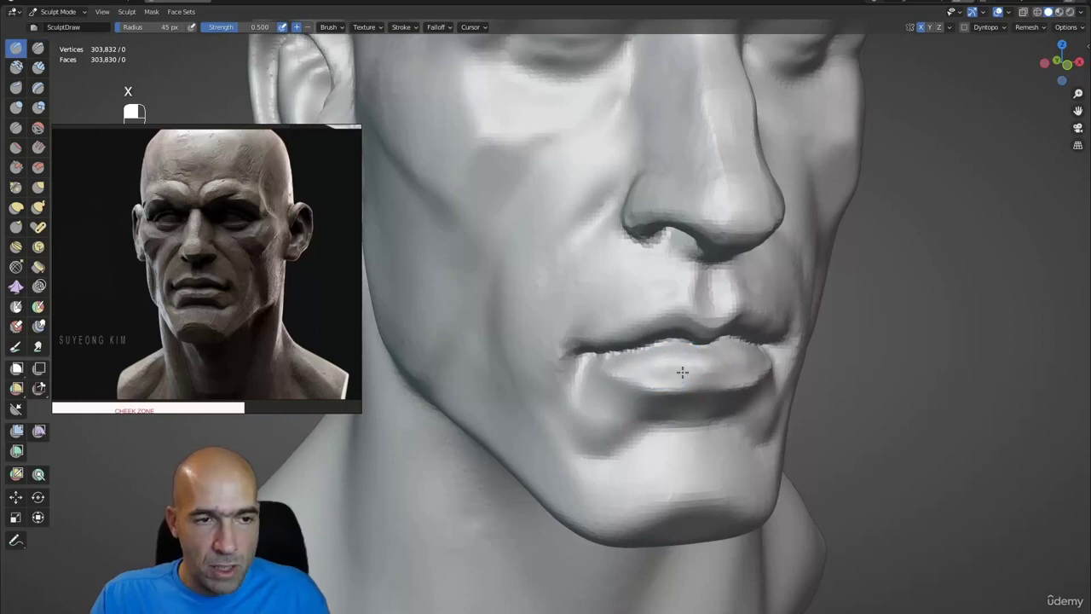
left_click_drag(713, 365, 694, 417, "ctrl+alt")
left_click_drag(695, 417, 715, 409, "alt")
mouse_move(716, 409)
left_mouse_down("ctrl+alt")
mouse_move(689, 380)
mouse_move(718, 390)
left_mouse_up("ctrl+alt")
key("1")
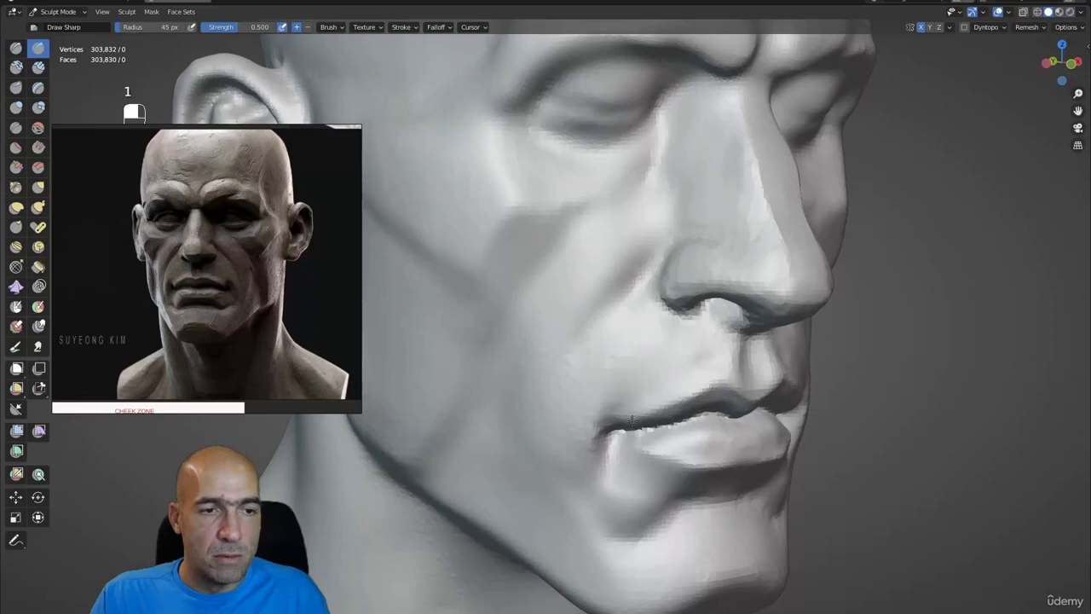
key("ctrl")
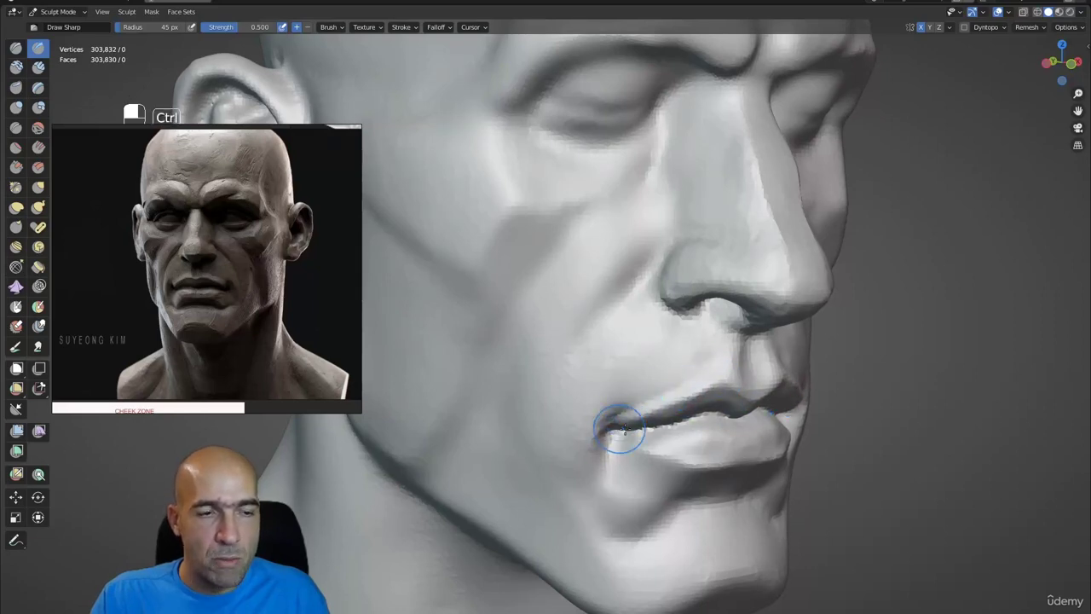
middle_click_drag(623, 429, 618, 390)
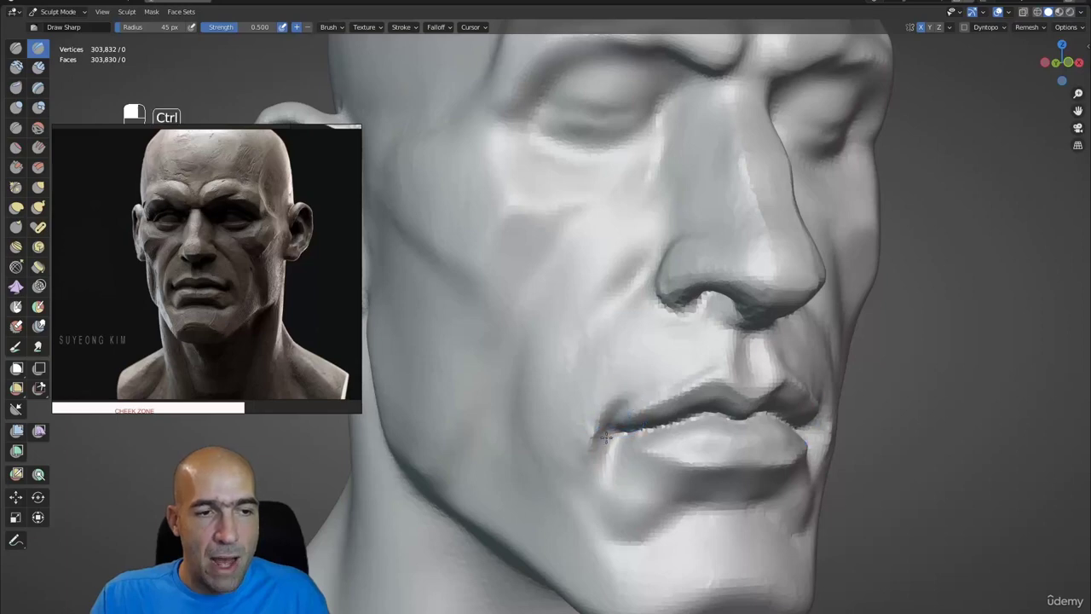
left_click_drag(604, 437, 607, 477)
key("shift")
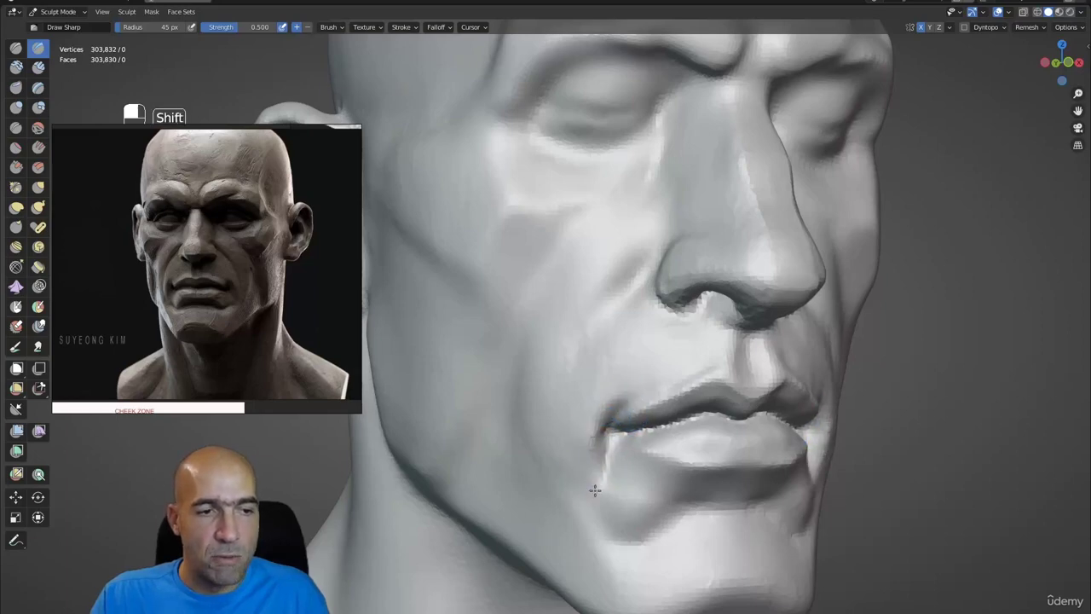
middle_click_drag(595, 490, 653, 367, "ctrl")
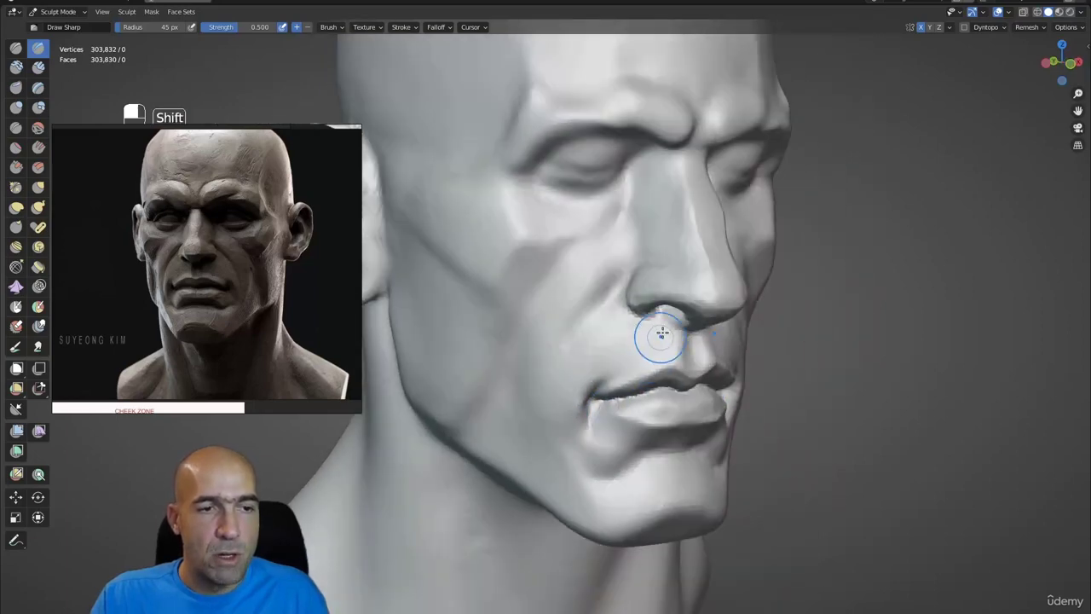
Step: Carve the nostril opening beneath the nose wing with Draw Sharp at 45 px and smooth around it
middle_click_drag(657, 321, 645, 316)
key("ctrl")
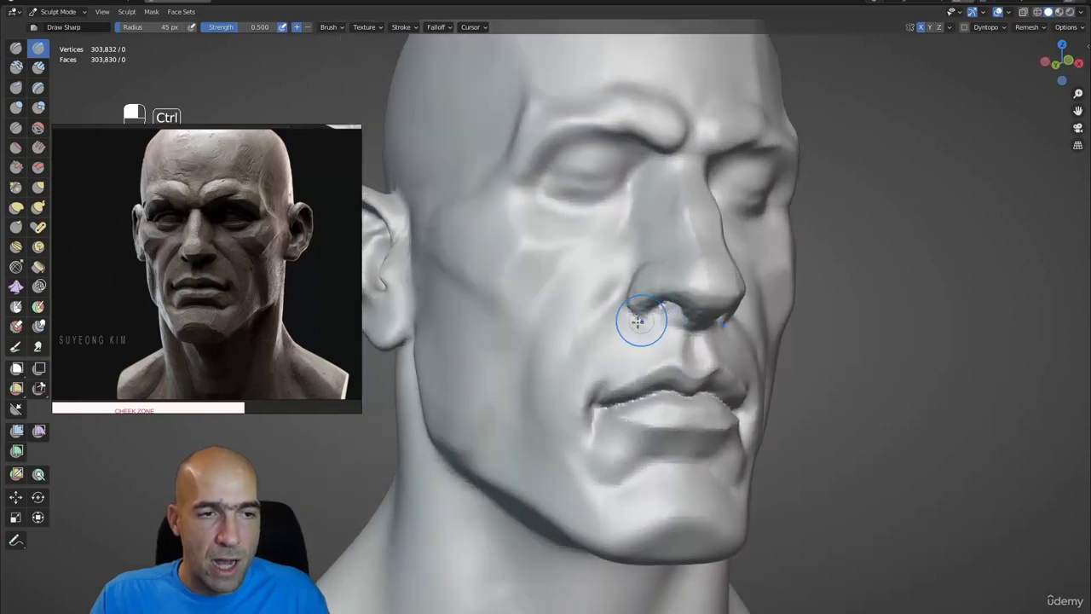
left_click_drag(638, 320, 645, 307, "ctrl")
key("shift")
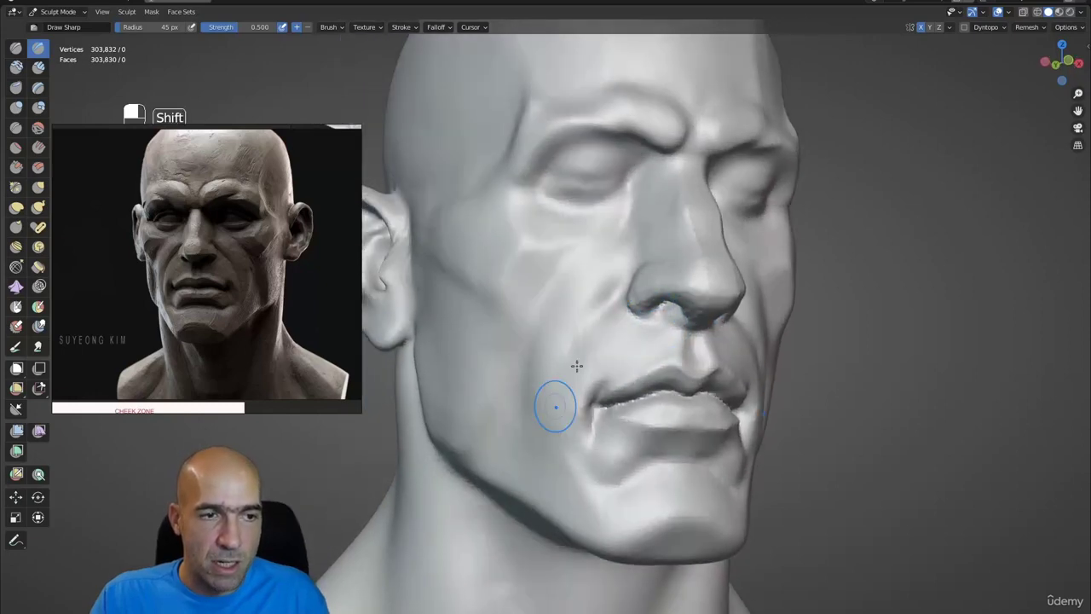
Step: Carve the nasolabial fold from beside the nose wing down past the mouth corner with Draw Sharp at 45 px
middle_click_drag(577, 349, 611, 282)
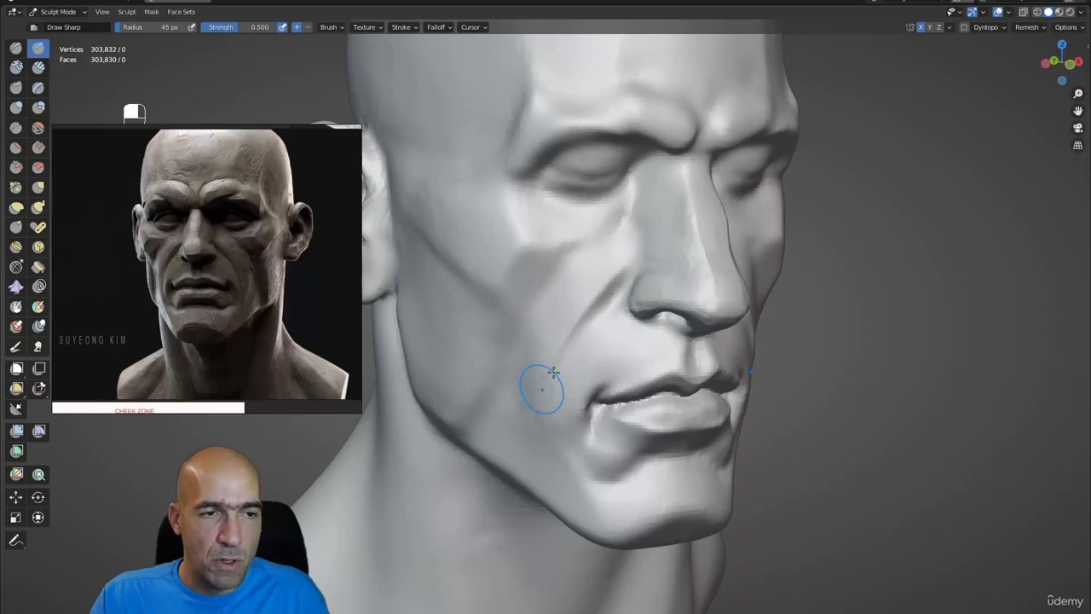
mouse_move(541, 382)
left_mouse_down("ctrl")
mouse_move(633, 275)
mouse_move(570, 378)
mouse_move(606, 290)
left_mouse_up("ctrl")
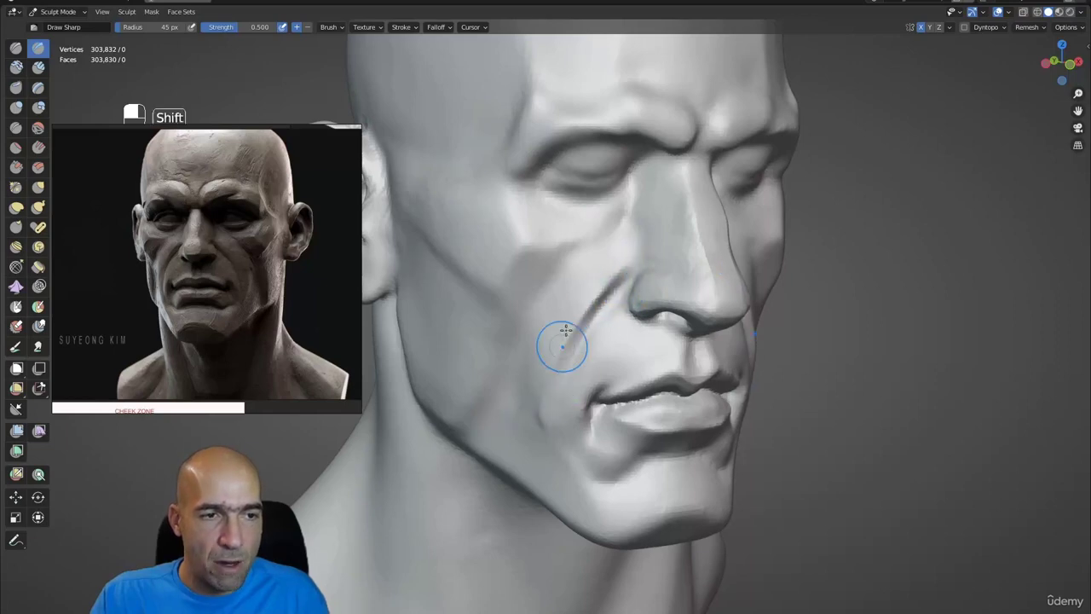
mouse_move(525, 438)
left_mouse_down("alt")
mouse_move(608, 316)
mouse_move(621, 324)
left_mouse_up("alt")
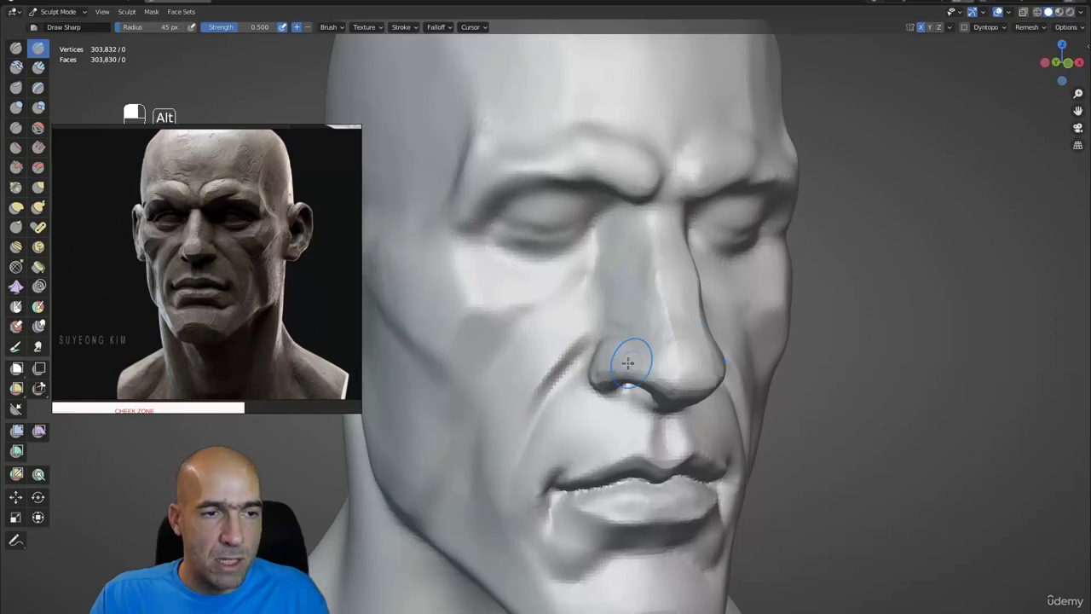
Step: Annotate the planes of the nose wing and the underside of the nose with outlined and hatched pink strokes
mouse_move(628, 360)
left_mouse_down("alt")
mouse_move(613, 365)
mouse_move(645, 401)
mouse_move(596, 348)
mouse_move(616, 418)
mouse_move(653, 421)
mouse_move(640, 414)
left_mouse_up("alt")
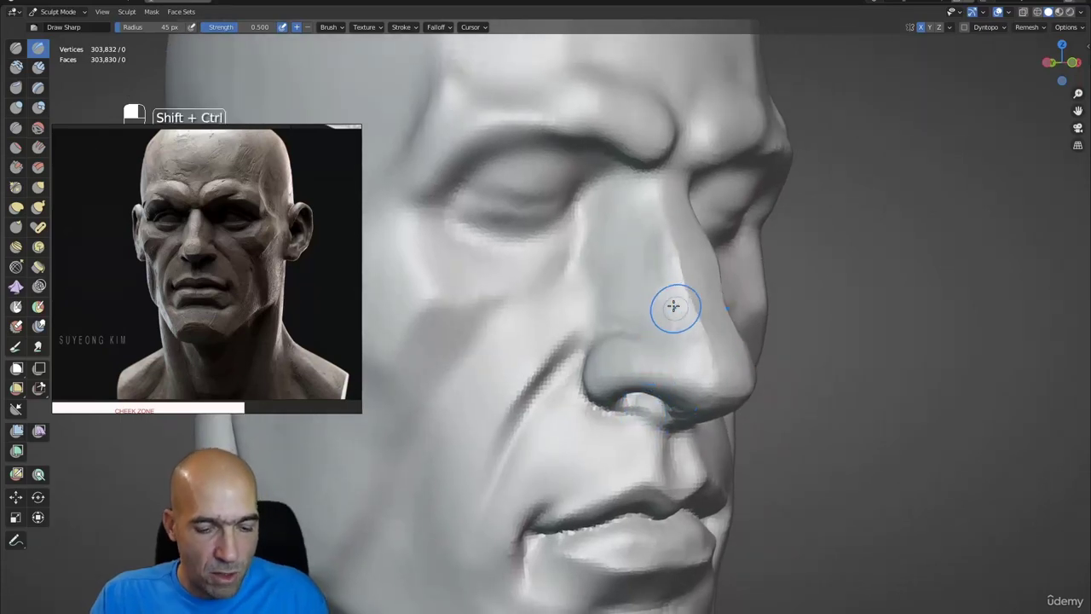
key("ctrl+shift+7")
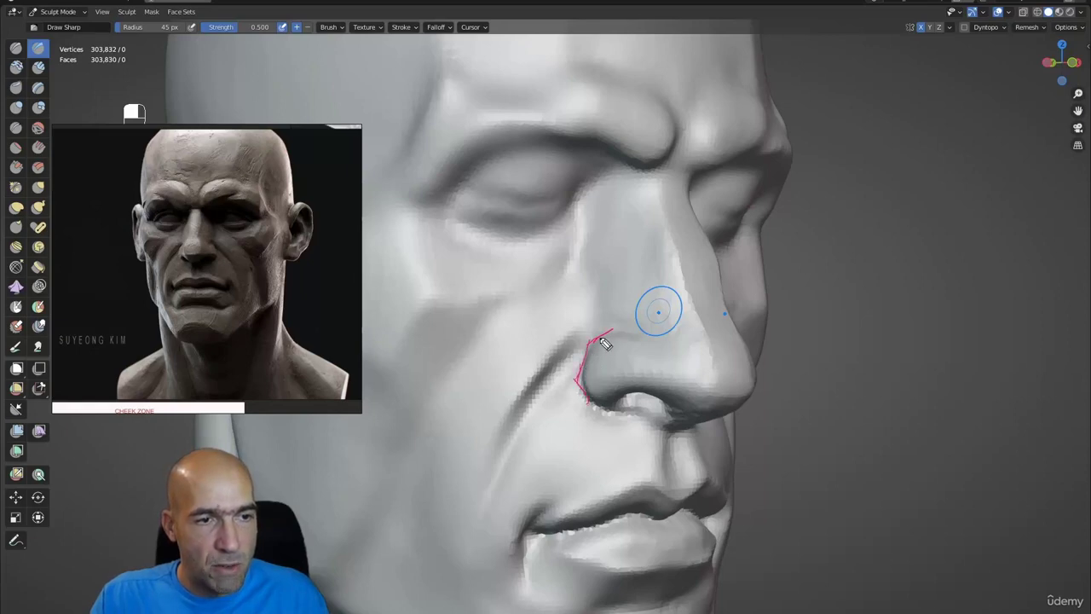
mouse_move(603, 343)
left_mouse_down()
mouse_move(591, 385)
mouse_move(600, 343)
left_mouse_up()
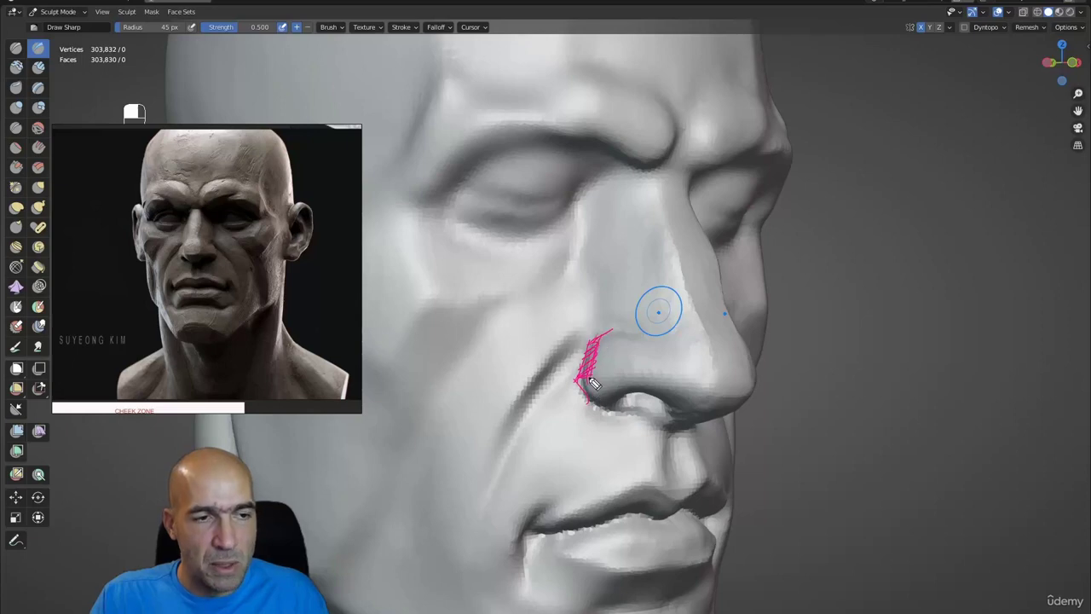
mouse_move(592, 382)
left_mouse_down()
mouse_move(620, 370)
mouse_move(700, 384)
left_mouse_up()
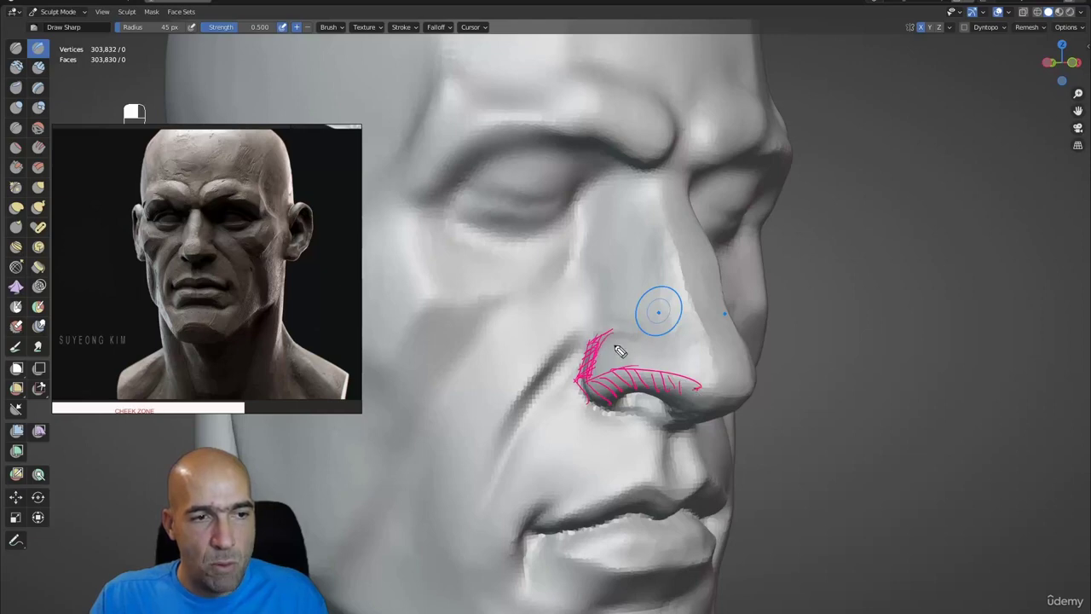
mouse_move(620, 351)
left_mouse_down()
mouse_move(614, 366)
mouse_move(643, 366)
left_mouse_up()
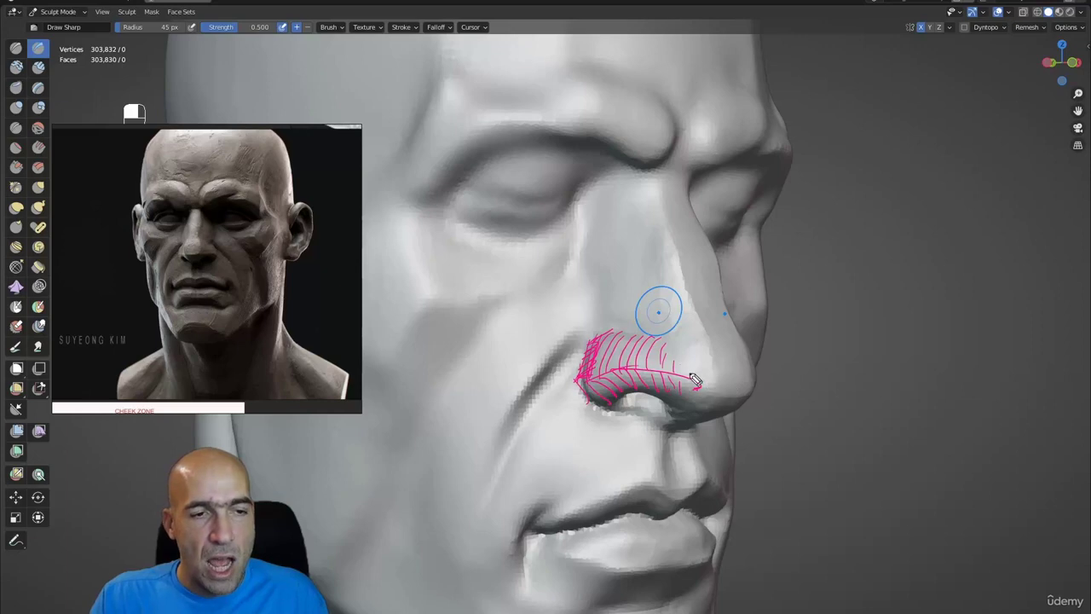
left_click_drag(697, 391, 722, 401)
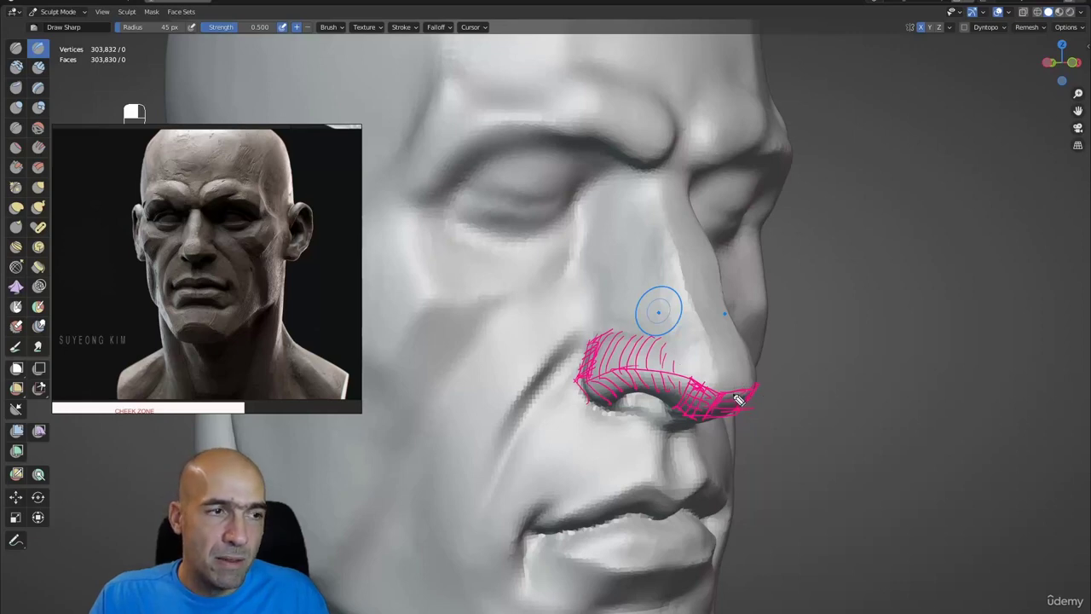
Step: Outline the planes of the nose tip and the nose bridge with annotation strokes
left_click_drag(733, 353, 736, 378)
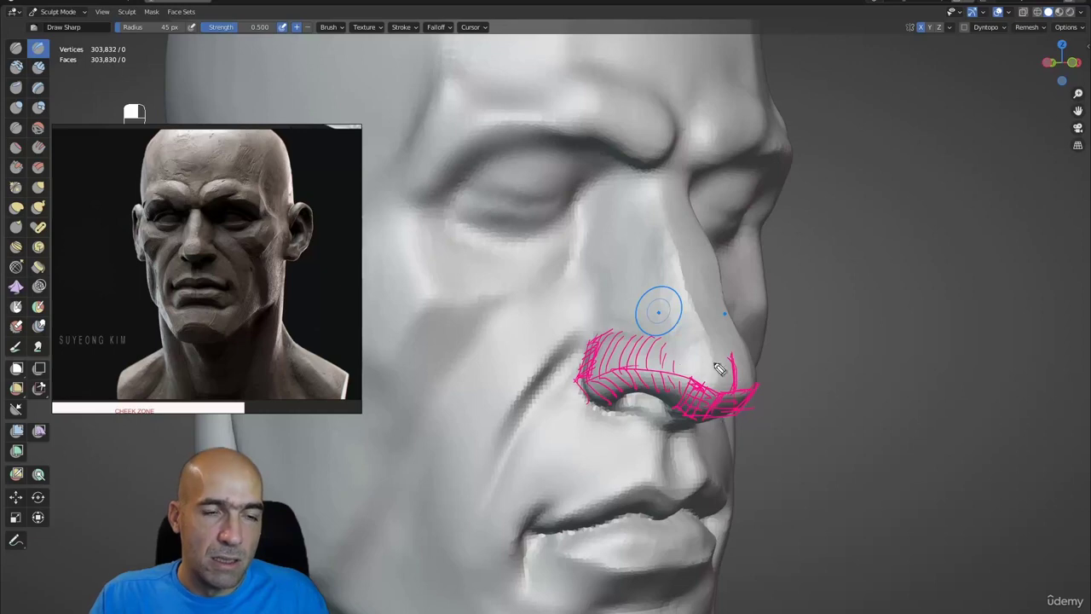
left_click_drag(707, 334, 665, 331)
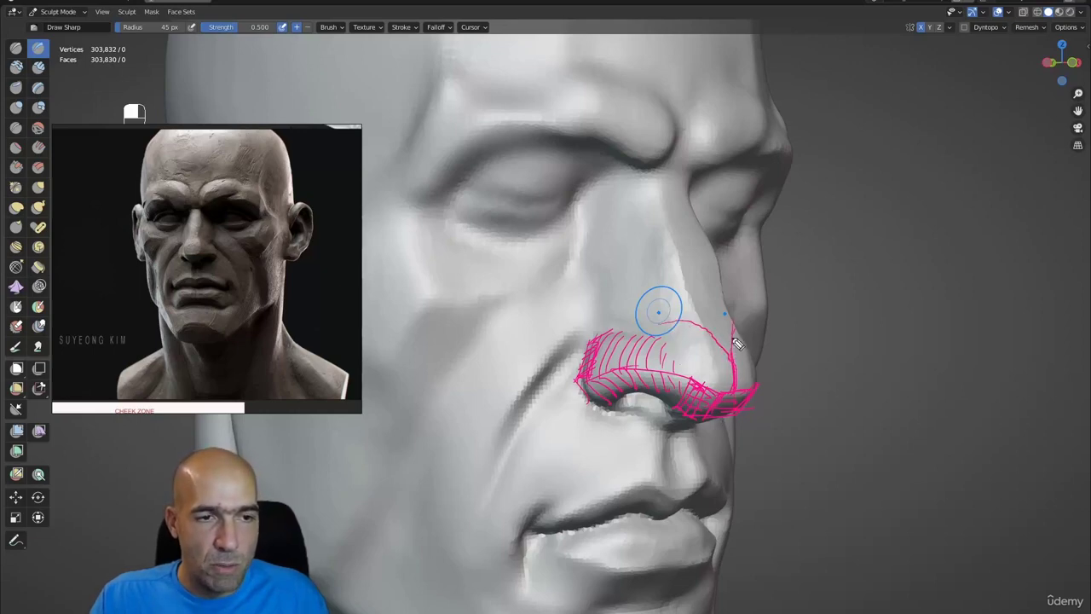
left_click_drag(668, 267, 723, 327)
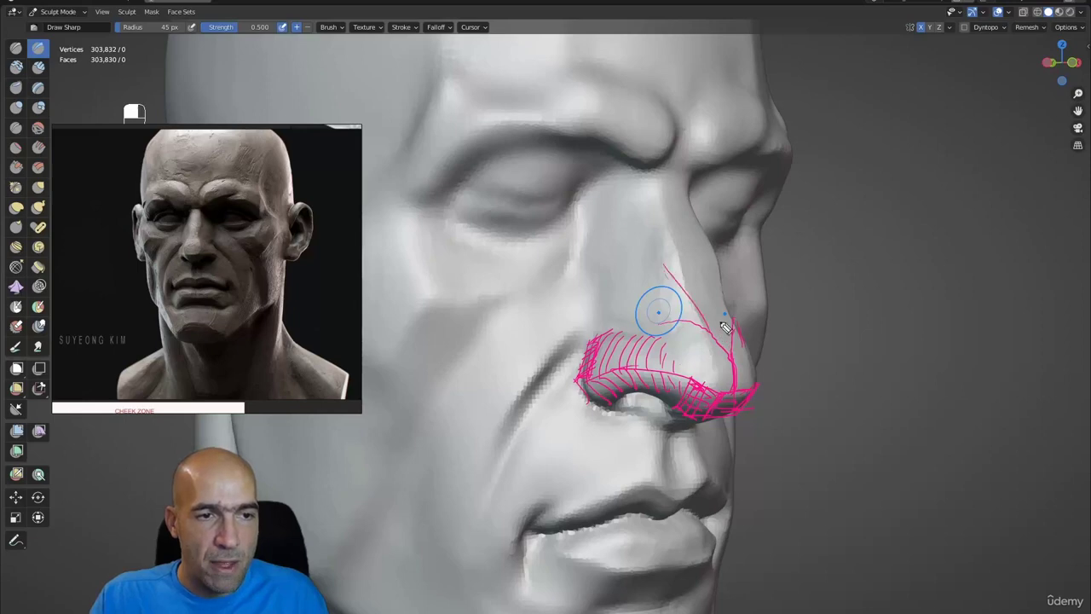
left_click_drag(723, 274, 736, 348)
left_click_drag(670, 264, 718, 257)
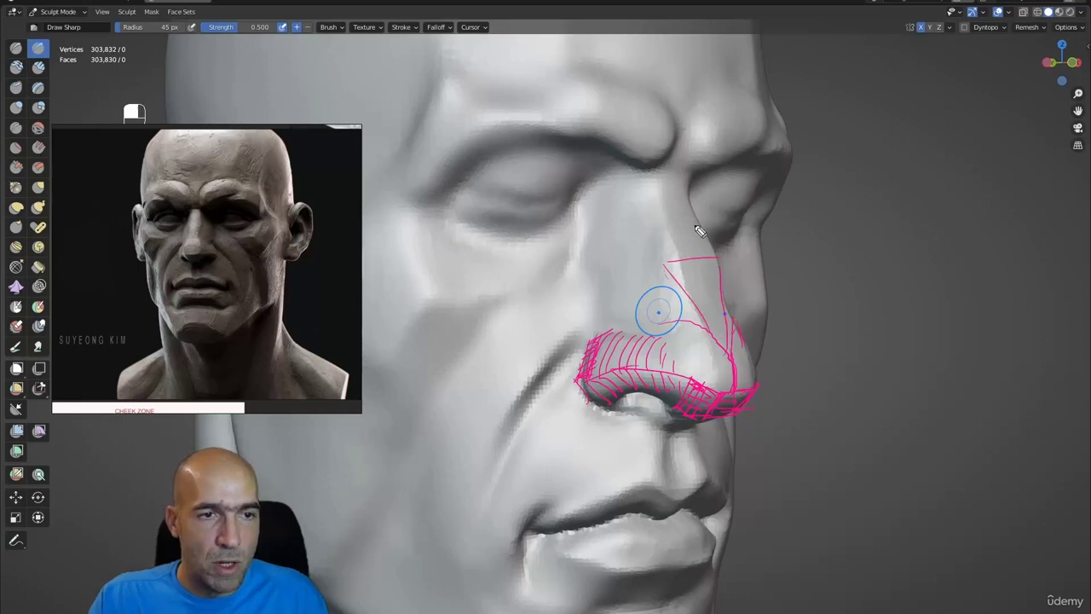
left_click_drag(660, 191, 667, 271)
left_click_drag(692, 206, 709, 256)
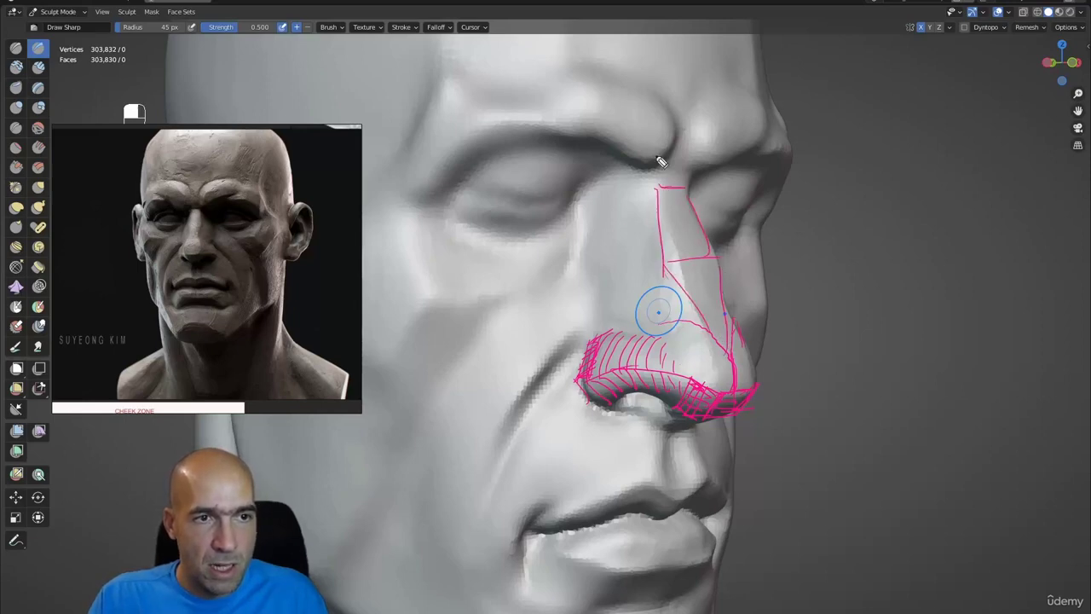
Step: Annotate the plane between the brows, hatch the bridge, and mark the line from the nose root to the inner eye corner
left_click_drag(657, 156, 658, 189)
left_click_drag(639, 151, 728, 159)
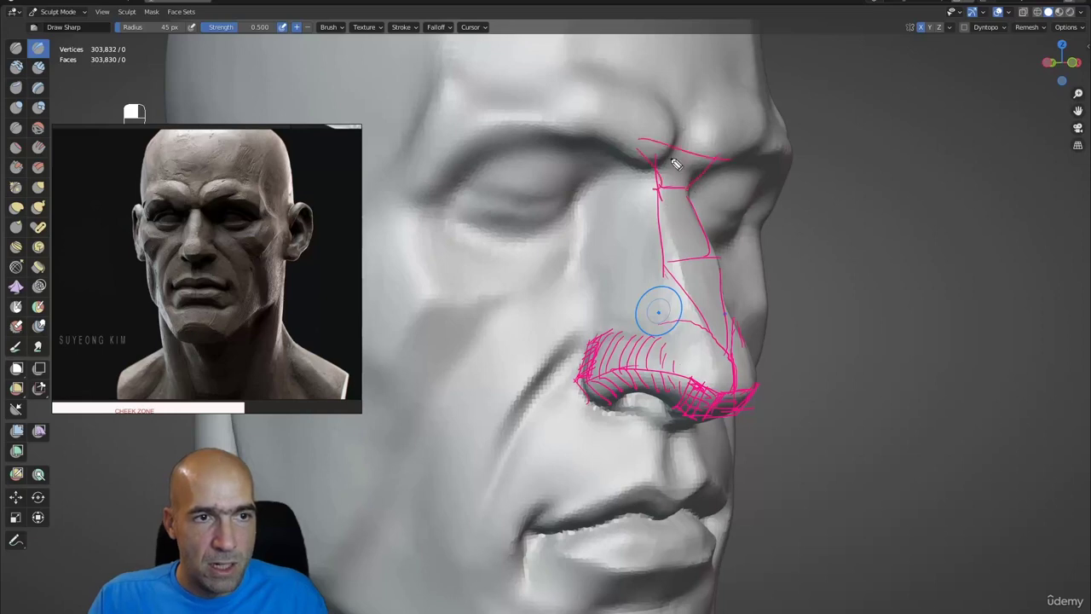
left_click_drag(663, 189, 701, 176)
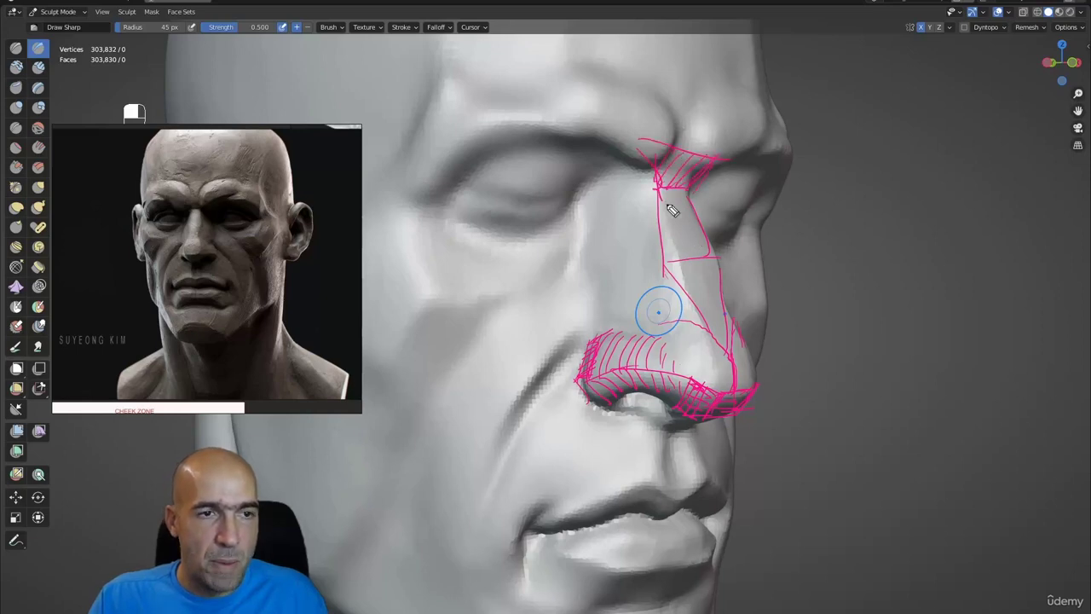
mouse_move(672, 211)
left_mouse_down()
mouse_move(664, 238)
mouse_move(723, 271)
mouse_move(695, 321)
mouse_move(731, 345)
left_mouse_up()
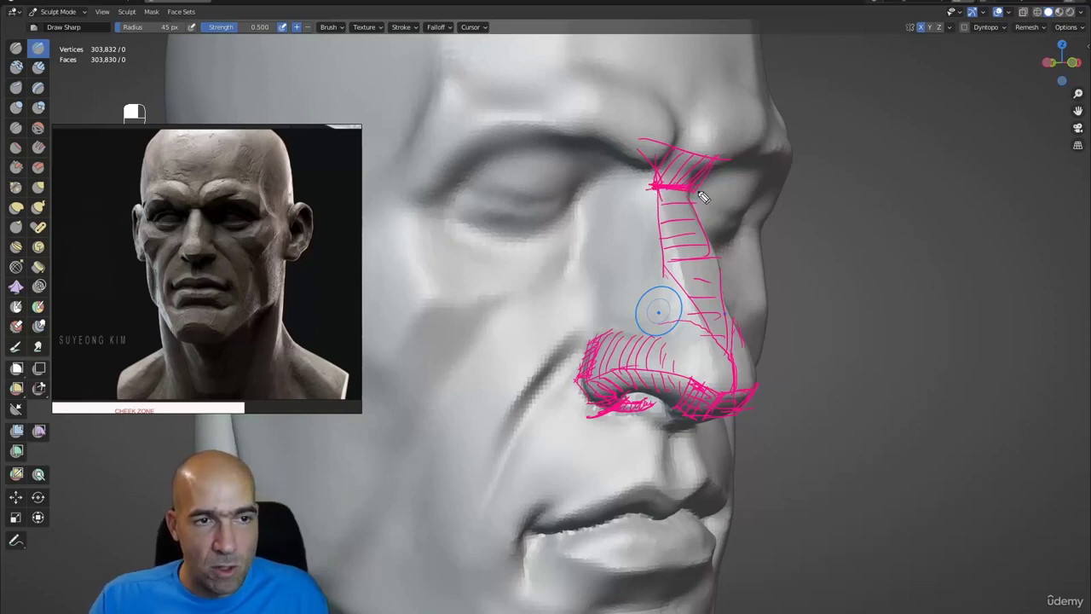
left_click_drag(623, 196, 577, 207)
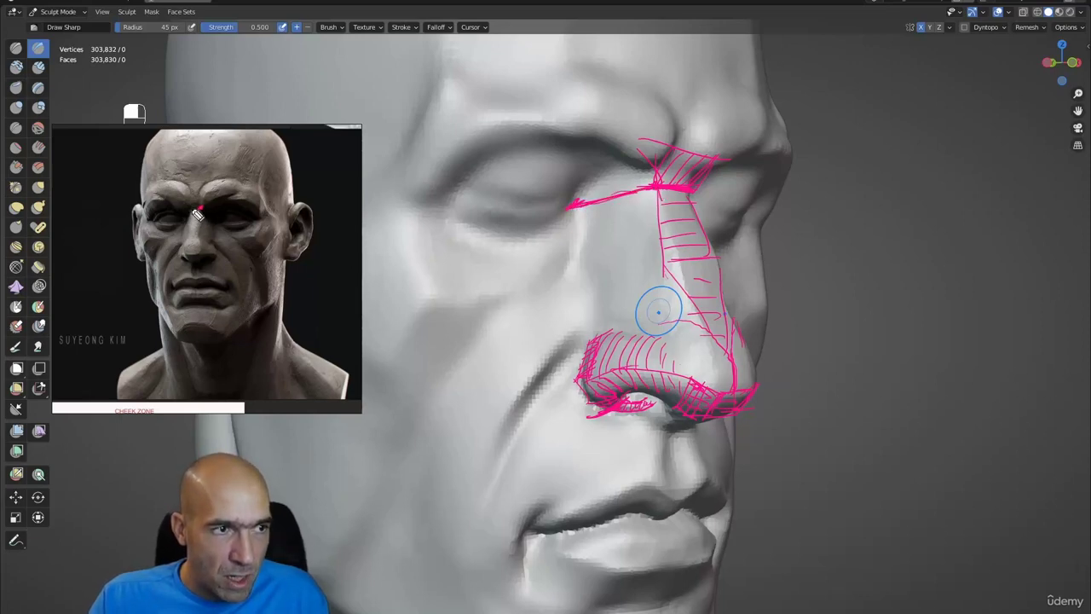
Step: Annotate the nose root and eyes on the reference bust, doodle glasses, a moustache and a goatee over it, and clear all annotations
left_click_drag(199, 208, 190, 209)
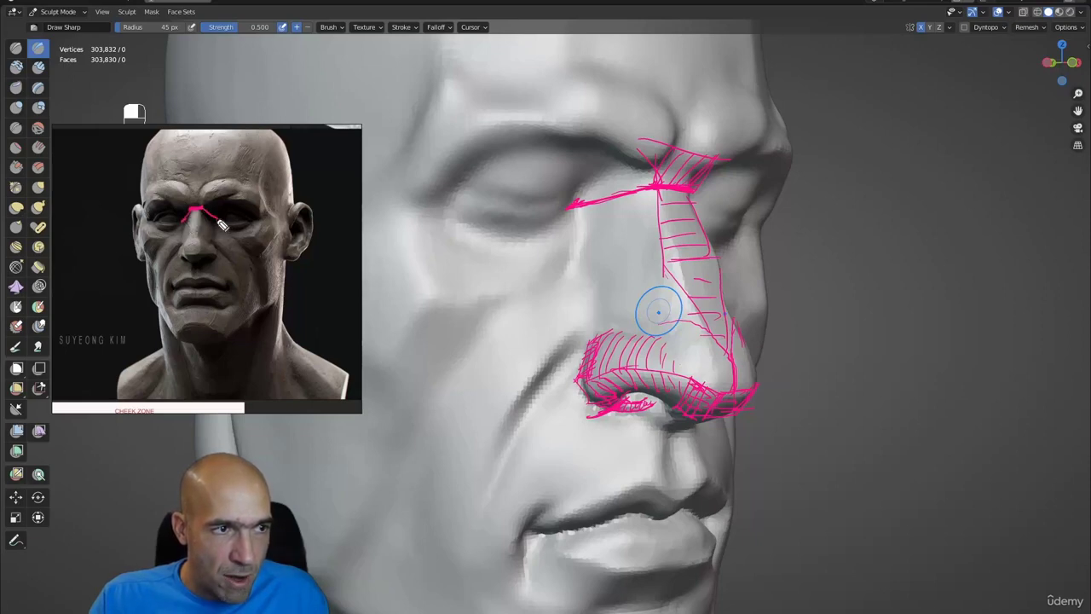
left_click_drag(231, 218, 243, 222)
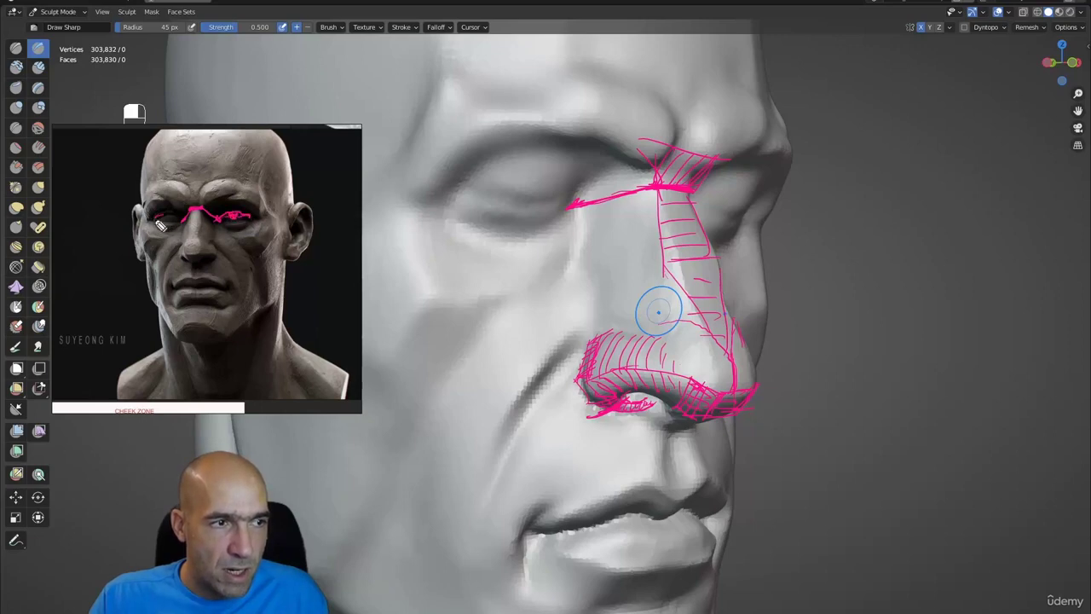
left_click_drag(161, 224, 172, 221)
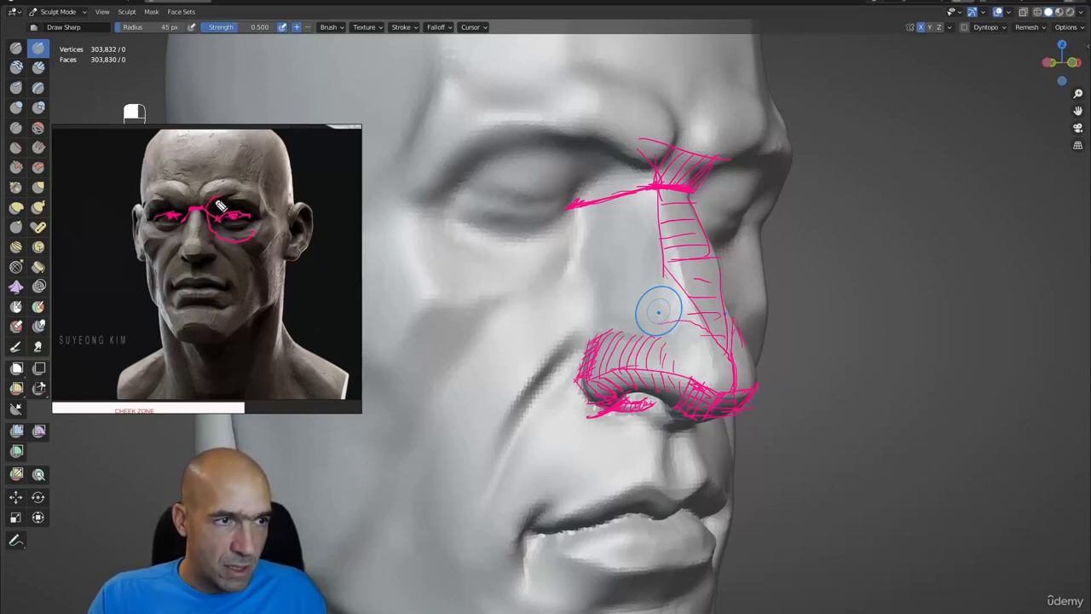
left_click_drag(220, 207, 263, 215)
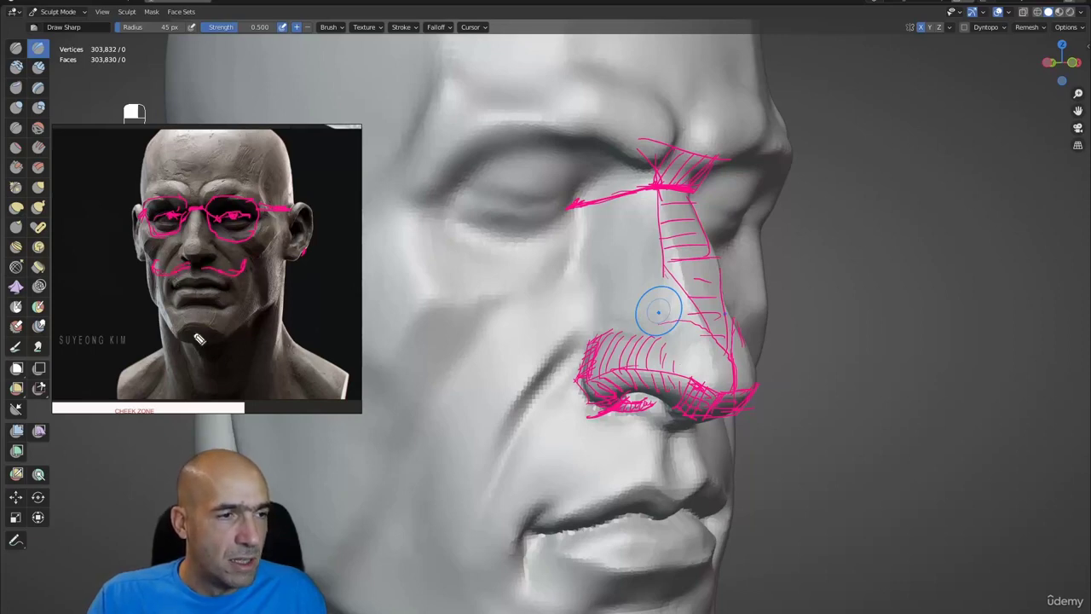
mouse_move(197, 340)
left_mouse_down()
mouse_move(202, 323)
mouse_move(186, 378)
left_mouse_up()
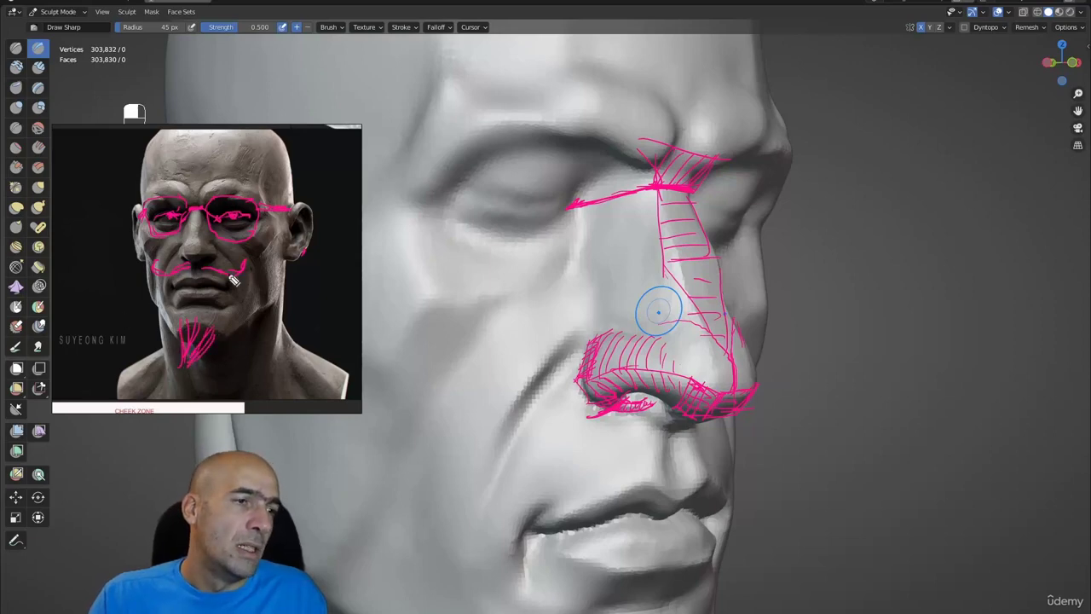
key("ctrl+shift+c")
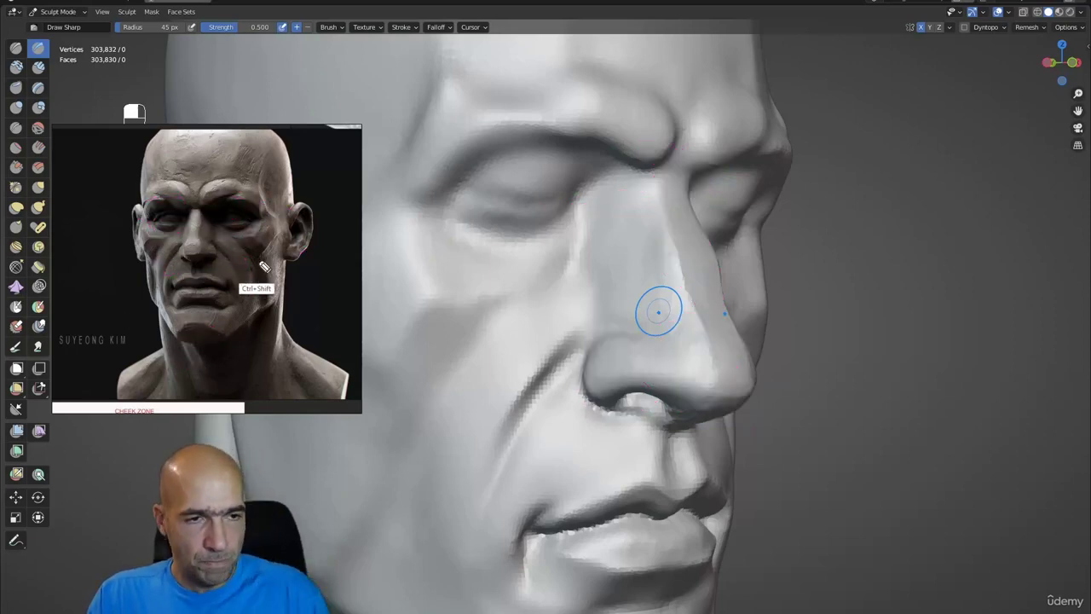
Step: Sharpen the nasolabial fold with Draw Sharp at 45 px, then build up and smooth its surroundings with Clay Strips
left_click_drag(742, 367, 688, 355, "alt")
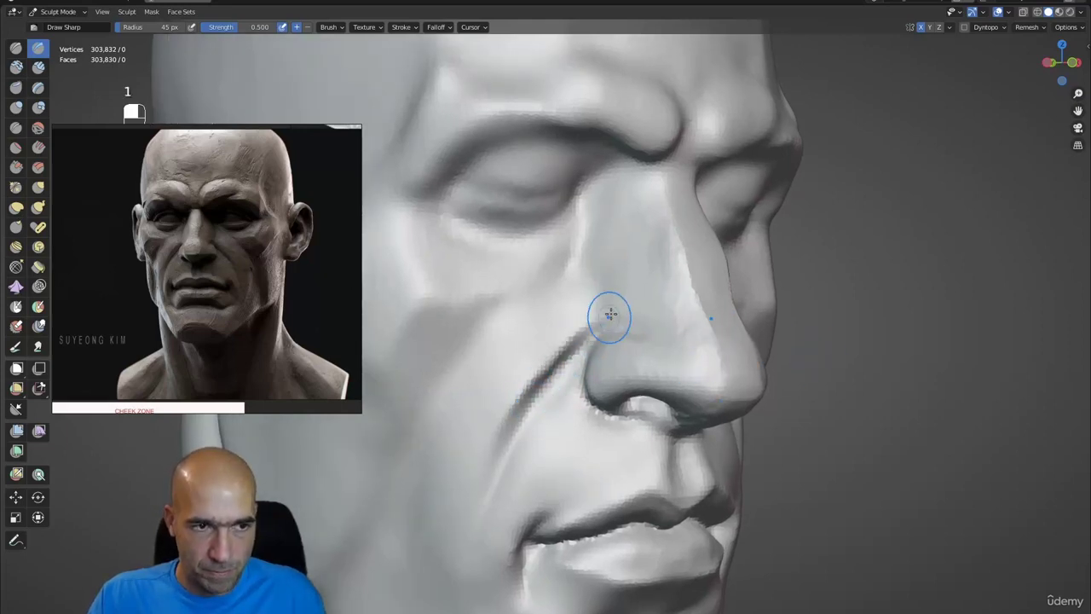
left_click_drag(544, 382, 579, 336)
key("2")
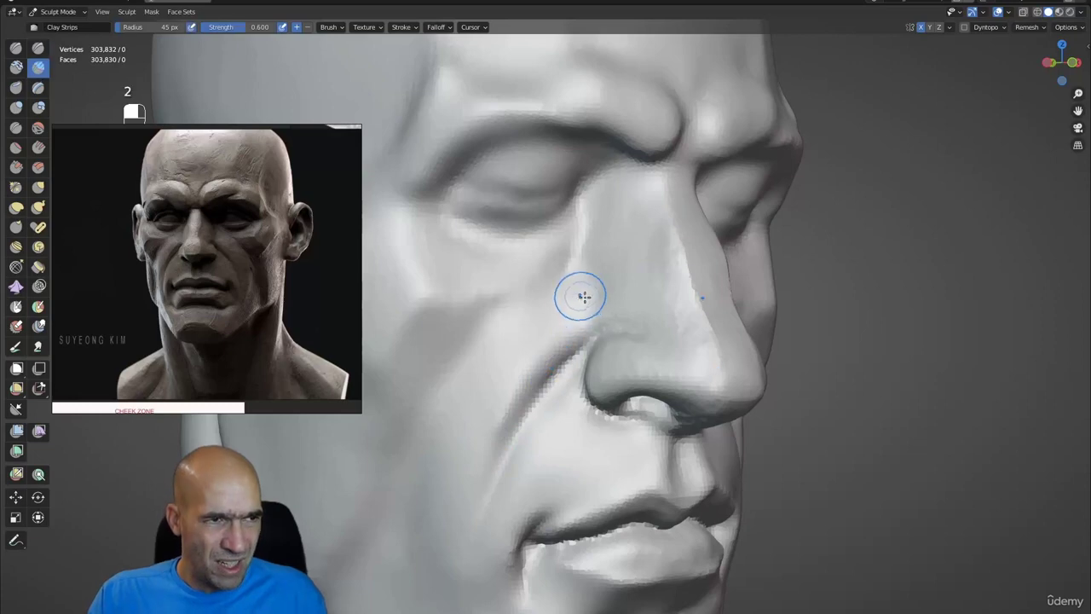
mouse_move(588, 317)
left_mouse_down()
mouse_move(475, 450)
mouse_move(565, 336)
mouse_move(426, 531)
mouse_move(529, 372)
mouse_move(448, 533)
mouse_move(468, 432)
mouse_move(558, 349)
mouse_move(499, 503)
left_mouse_up()
left_click_drag(499, 503, 546, 392, "alt+shift")
key("2")
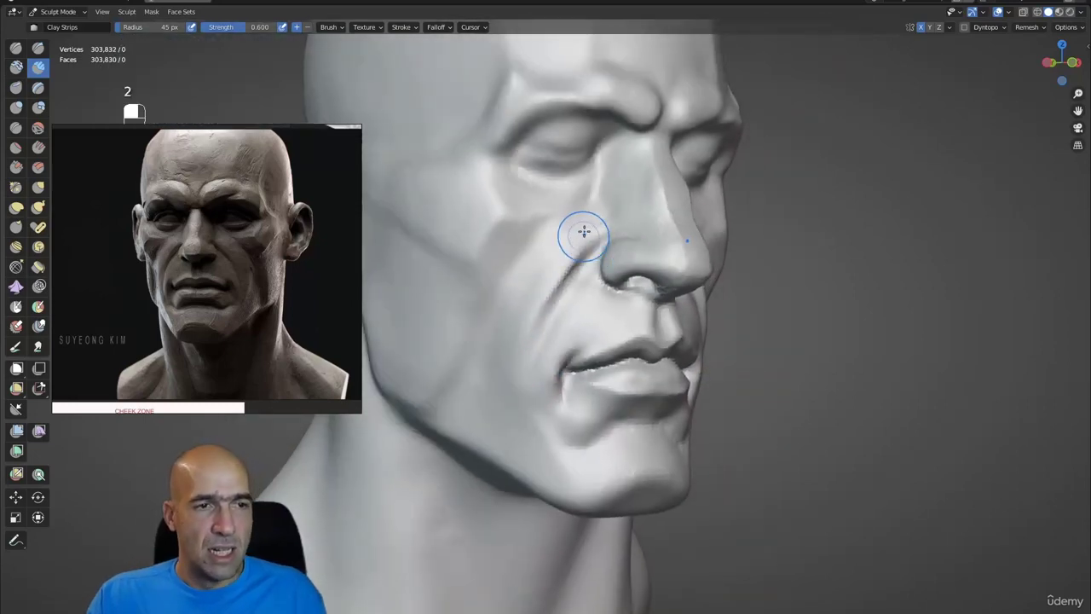
left_click_drag(590, 225, 613, 215, "shift")
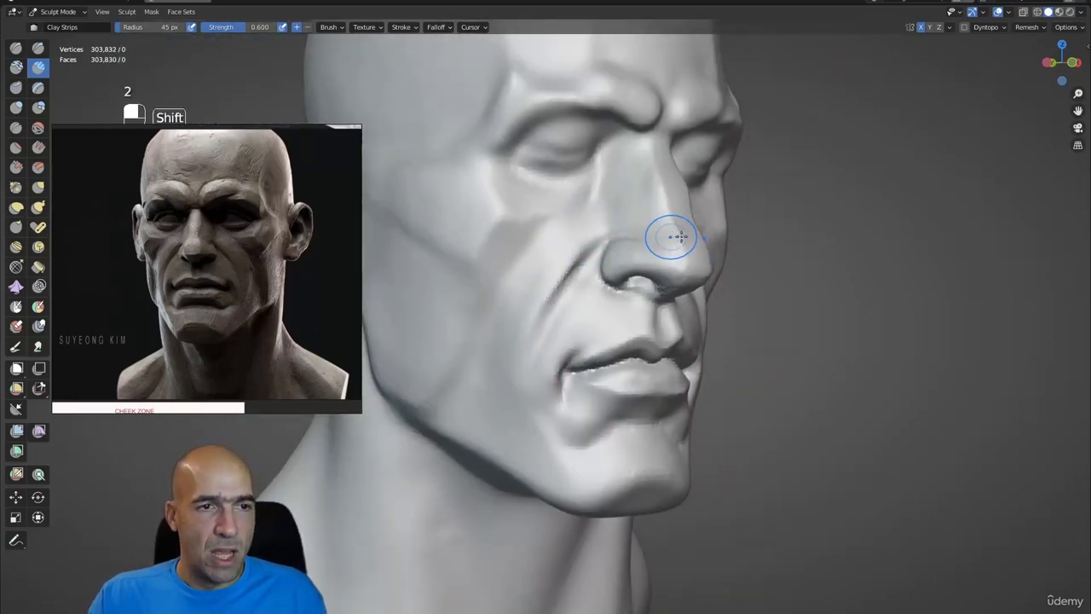
Step: Define the contour of the nose wing with Draw Sharp at 45 px and flatten the lower nose planes with Scrape/Peaks
mouse_move(672, 236)
left_mouse_down("alt")
mouse_move(673, 275)
mouse_move(748, 292)
left_mouse_up("alt")
key("1")
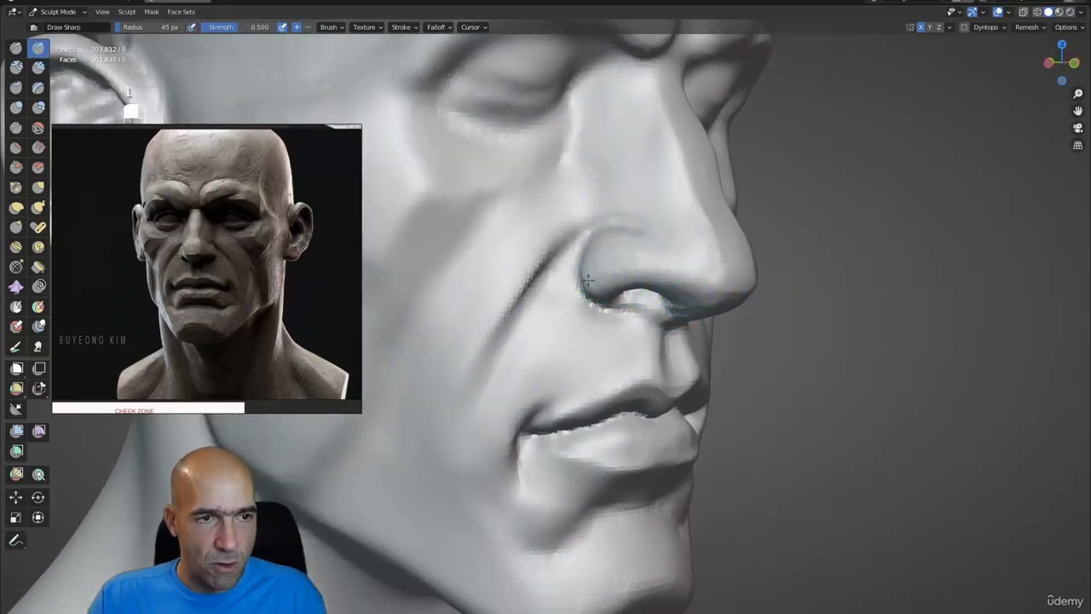
mouse_move(588, 280)
left_mouse_down()
mouse_move(660, 265)
mouse_move(696, 289)
mouse_move(673, 267)
left_mouse_up()
key("3")
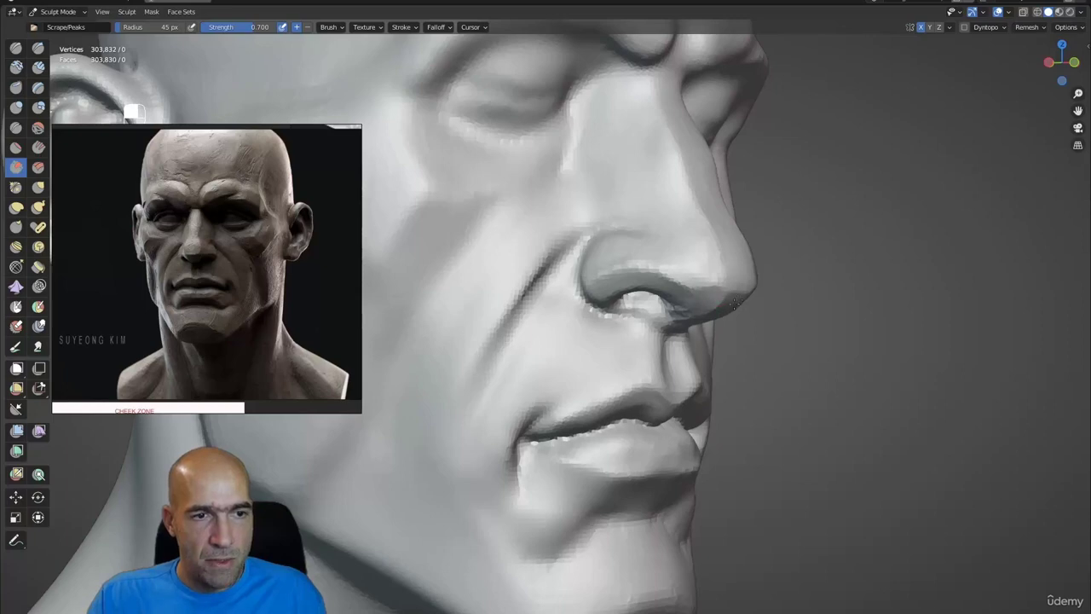
key("KP_1")
mouse_move(716, 307)
left_mouse_down("alt")
mouse_move(620, 265)
mouse_move(655, 302)
mouse_move(635, 295)
left_mouse_up("alt")
mouse_move(704, 286)
left_mouse_down("alt")
mouse_move(635, 280)
mouse_move(684, 285)
mouse_move(667, 238)
mouse_move(634, 250)
mouse_move(682, 255)
mouse_move(612, 317)
mouse_move(631, 290)
mouse_move(609, 298)
left_mouse_up("alt")
Step: Refine the nose tip and its transition to the wing with Draw Sharp and Clay Strips at 45 px
key("1")
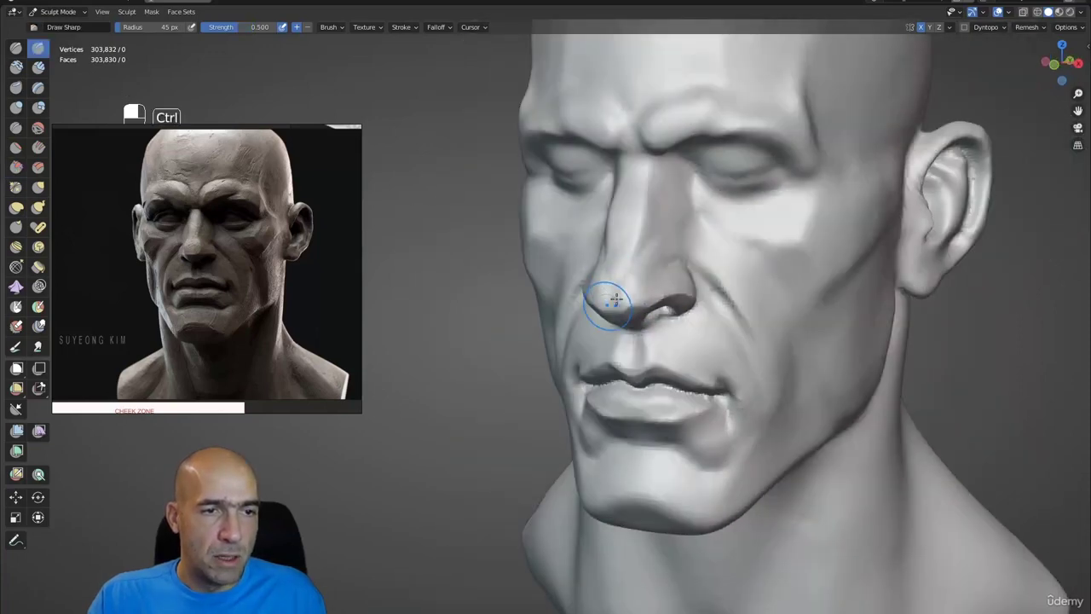
key("2")
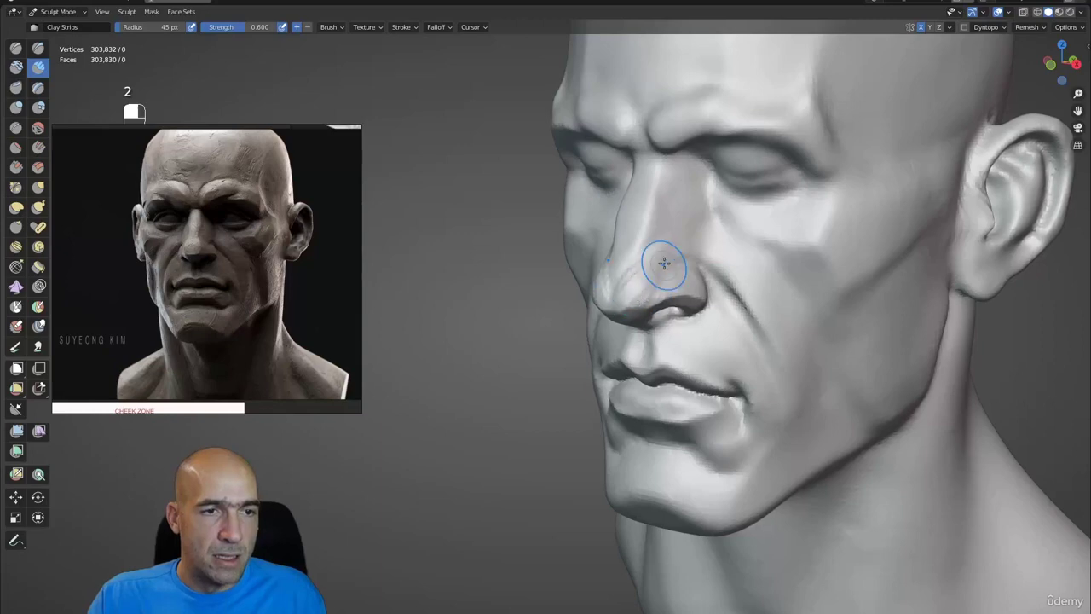
left_click_drag(626, 313, 648, 284, "alt")
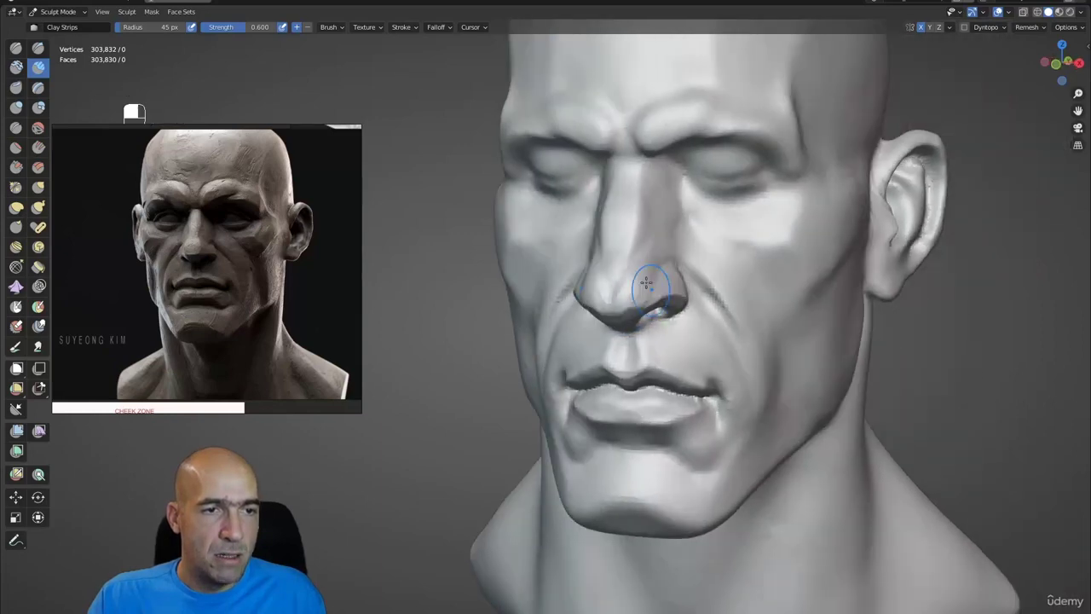
left_click_drag(659, 331, 612, 297, "alt")
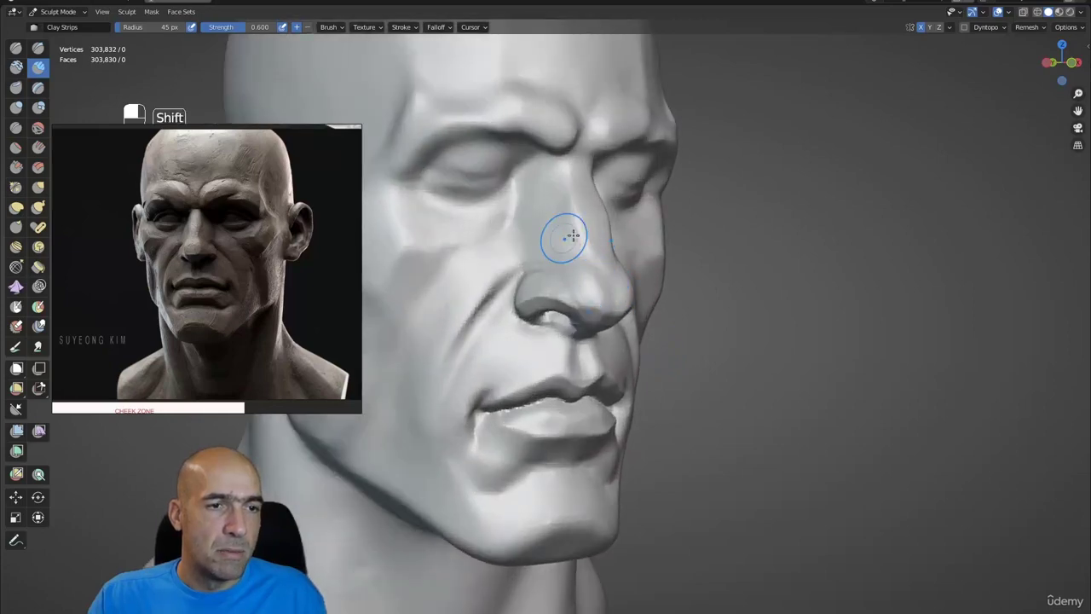
mouse_move(574, 235)
left_mouse_down("alt")
mouse_move(631, 290)
mouse_move(609, 258)
mouse_move(620, 314)
mouse_move(540, 282)
mouse_move(539, 256)
mouse_move(526, 258)
mouse_move(589, 272)
mouse_move(501, 271)
mouse_move(550, 250)
mouse_move(597, 266)
mouse_move(554, 272)
mouse_move(565, 233)
mouse_move(565, 266)
mouse_move(599, 267)
mouse_move(482, 278)
mouse_move(537, 286)
mouse_move(588, 265)
mouse_move(565, 252)
mouse_move(599, 274)
mouse_move(545, 249)
mouse_move(484, 264)
mouse_move(537, 223)
mouse_move(511, 230)
mouse_move(550, 223)
mouse_move(598, 242)
mouse_move(592, 260)
mouse_move(562, 229)
mouse_move(524, 256)
left_mouse_up("alt")
Step: Sharpen the upper and lower eyelid creases with Draw Sharp at 45 px, then refine the area under the eye with Clay Strips
key("1")
mouse_move(516, 303)
left_mouse_down("ctrl")
mouse_move(588, 299)
mouse_move(482, 324)
mouse_move(511, 345)
left_mouse_up("ctrl")
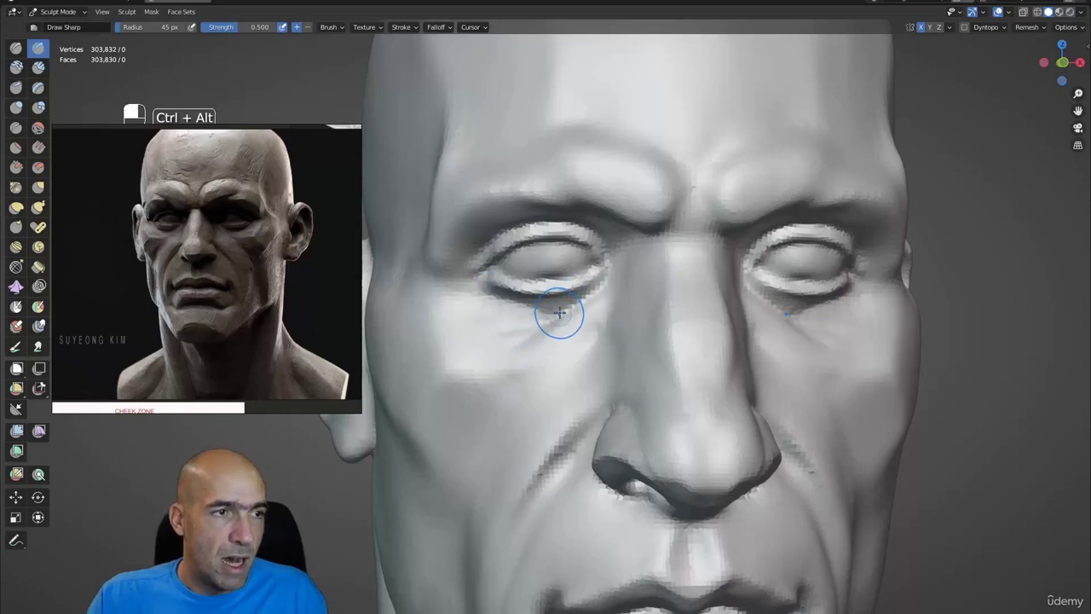
middle_click_drag(558, 316, 572, 292)
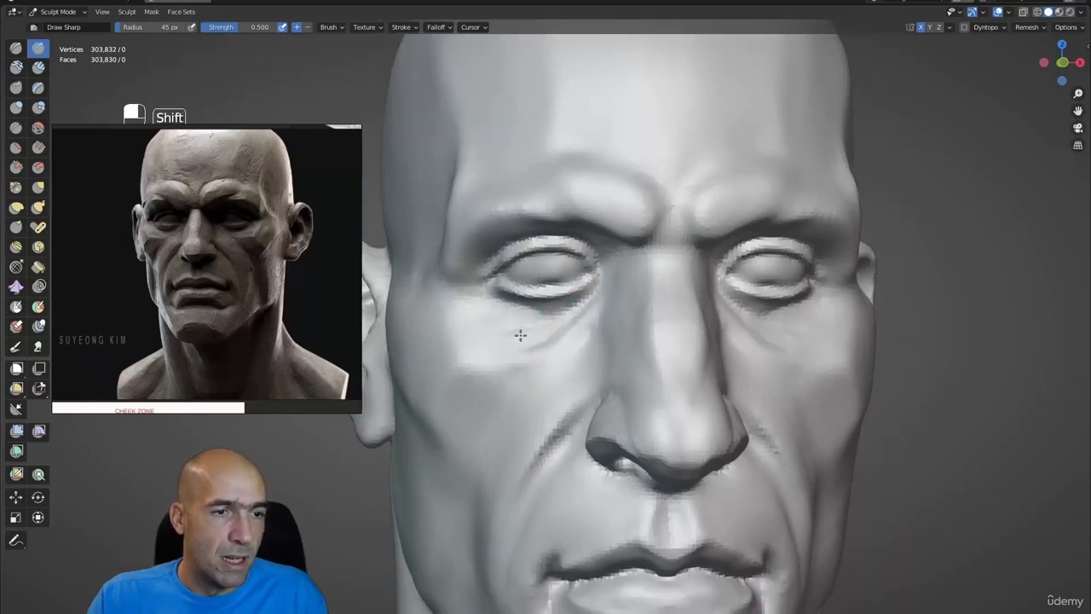
key("2")
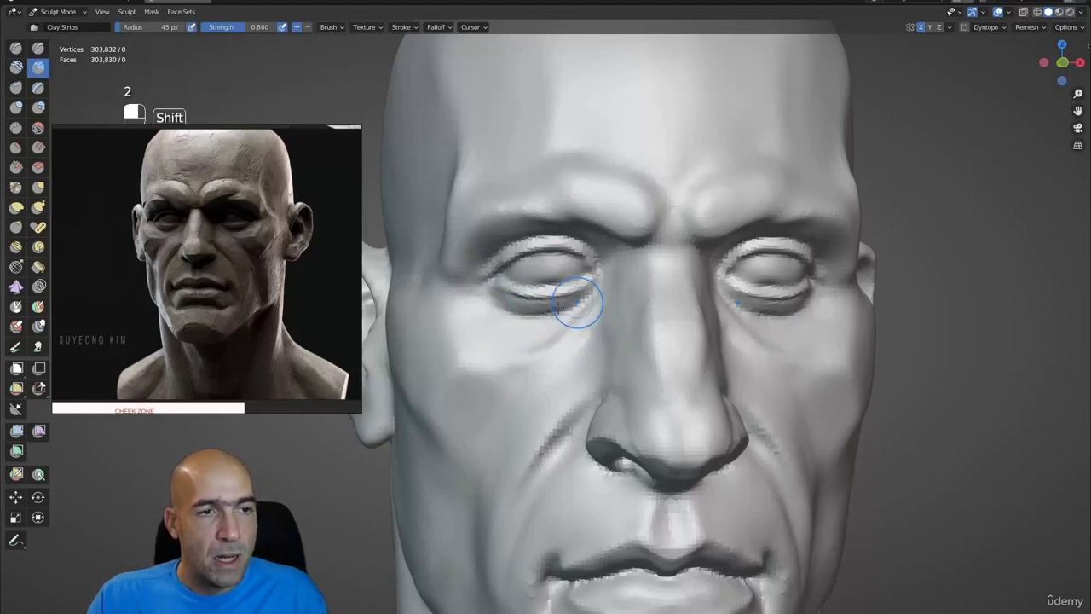
left_click_drag(578, 303, 539, 307, "shift")
Step: Reshape the eyelids and the area under the eyes using Grab with the radius increased to 61 px
key("g")
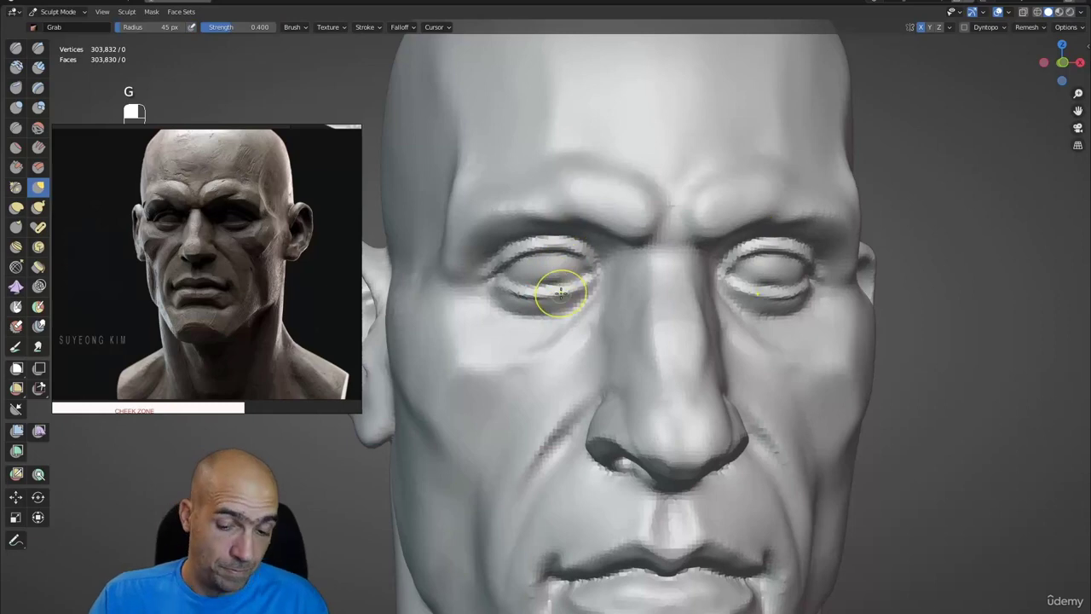
key("bracketright")
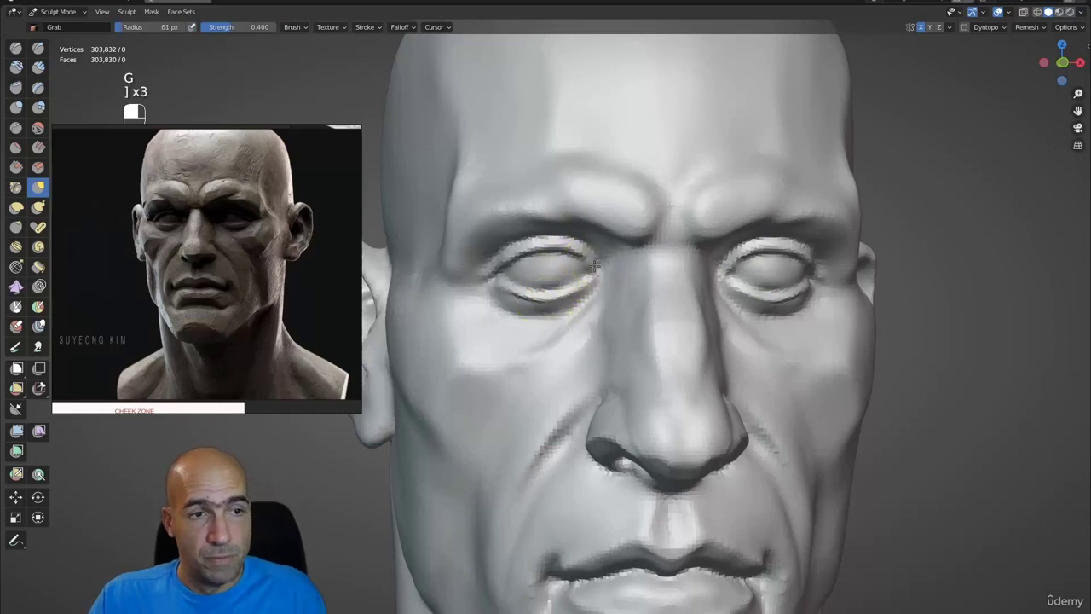
scroll(504, 258, "down", 5)
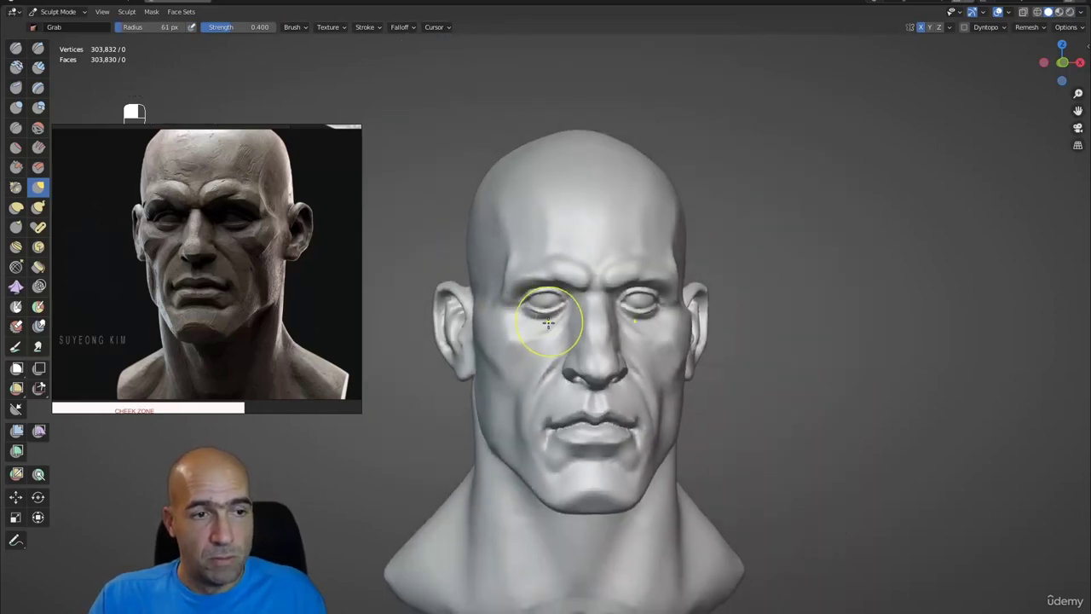
left_click_drag(548, 322, 545, 314)
scroll(533, 306, "up", 2)
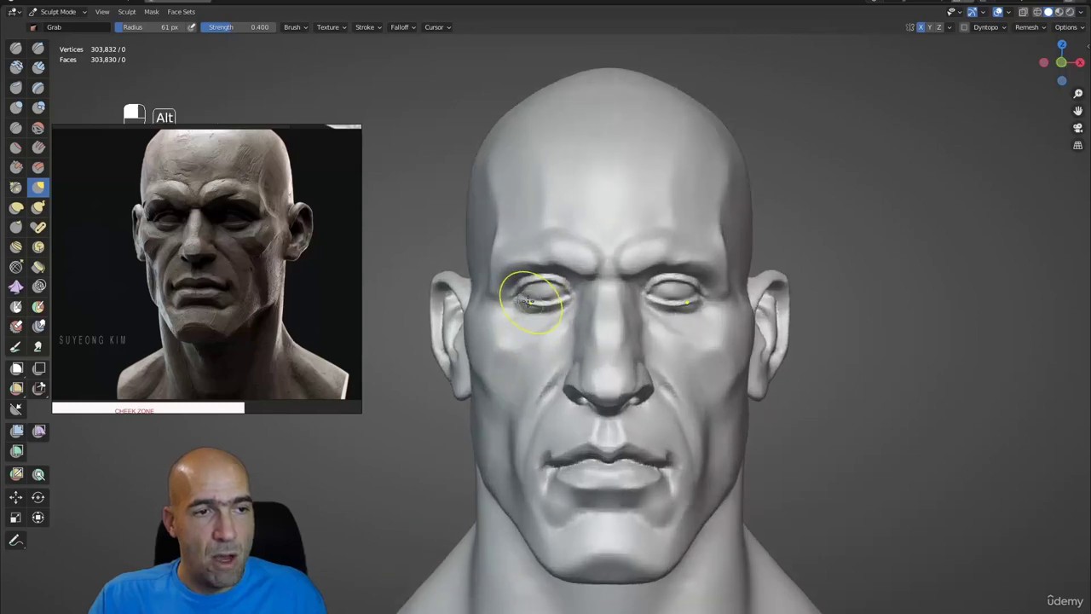
scroll(521, 312, "up", 3)
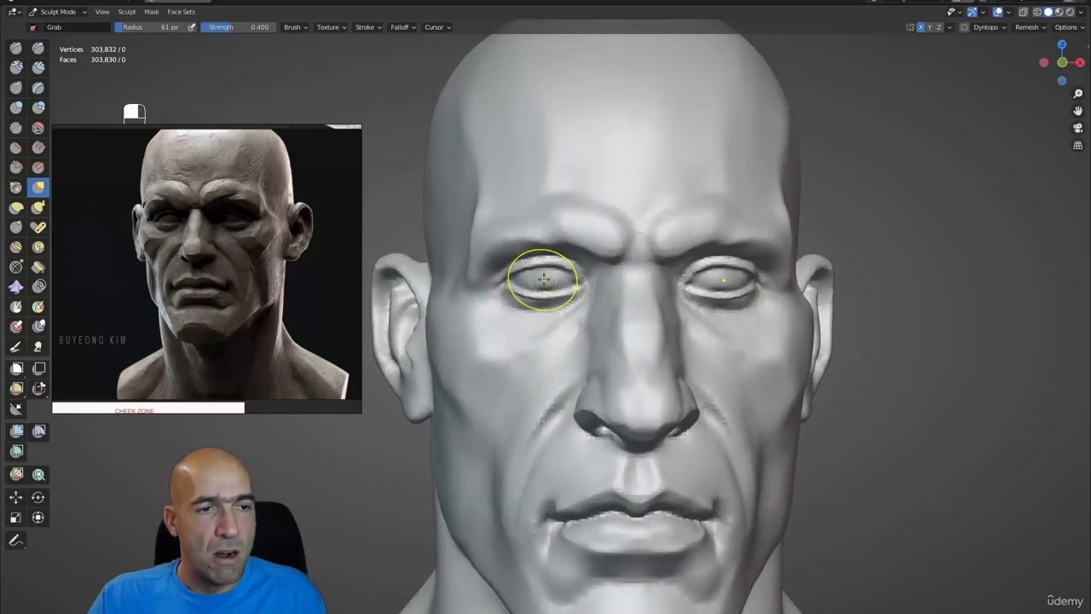
middle_click_drag(549, 263, 499, 245)
Step: Carve the iris and pupil into the eyeballs with Draw Sharp at 61 px
key("x")
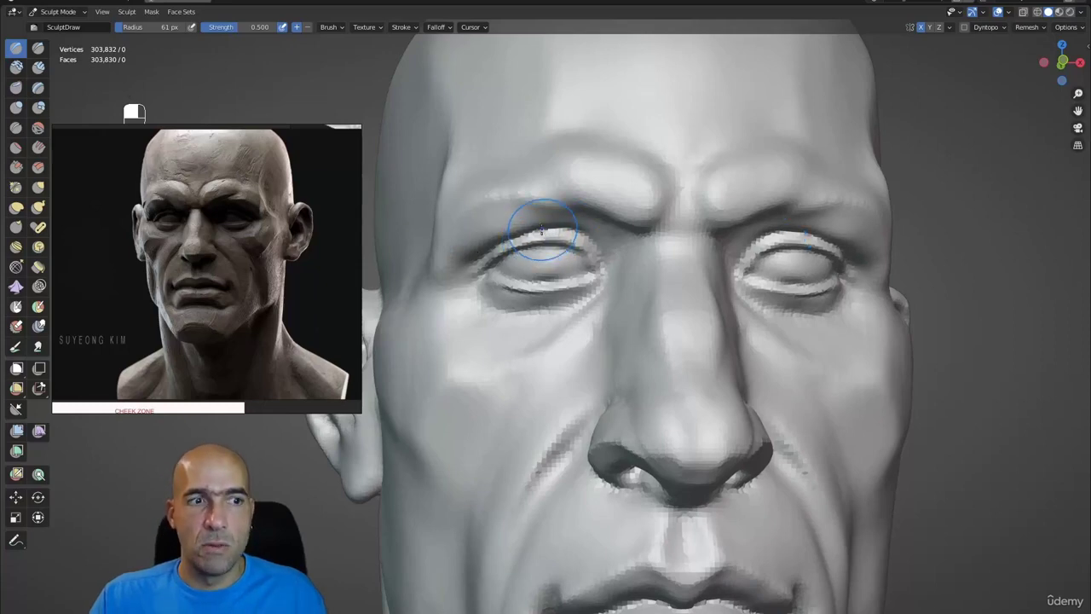
scroll(548, 250, "down", 2)
scroll(546, 239, "up", 5)
key("1")
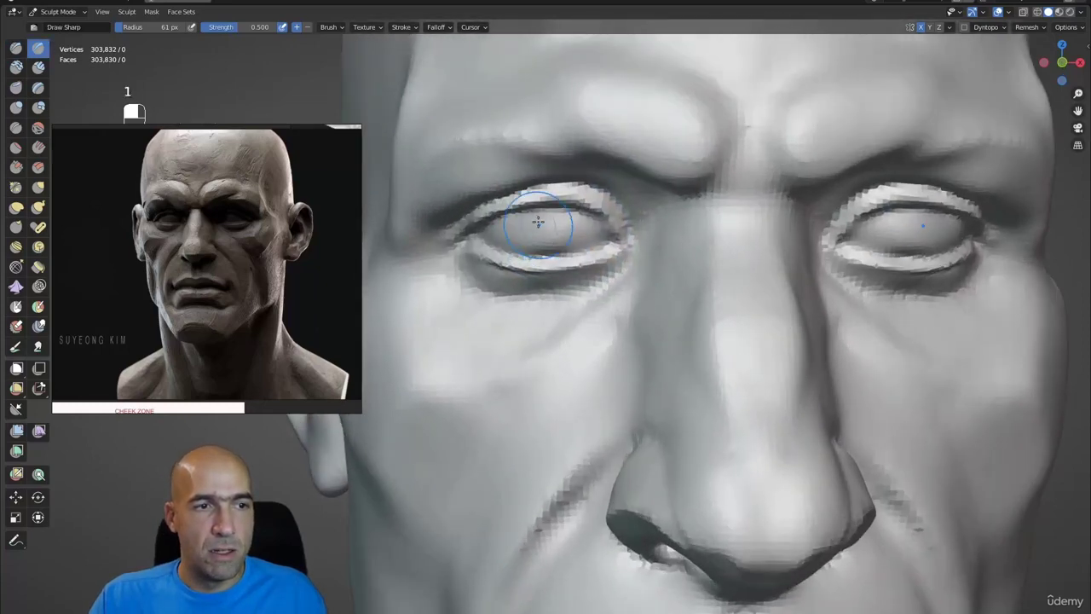
mouse_move(557, 226)
left_mouse_down()
mouse_move(566, 218)
mouse_move(550, 224)
left_mouse_up()
scroll(542, 224, "down", 6)
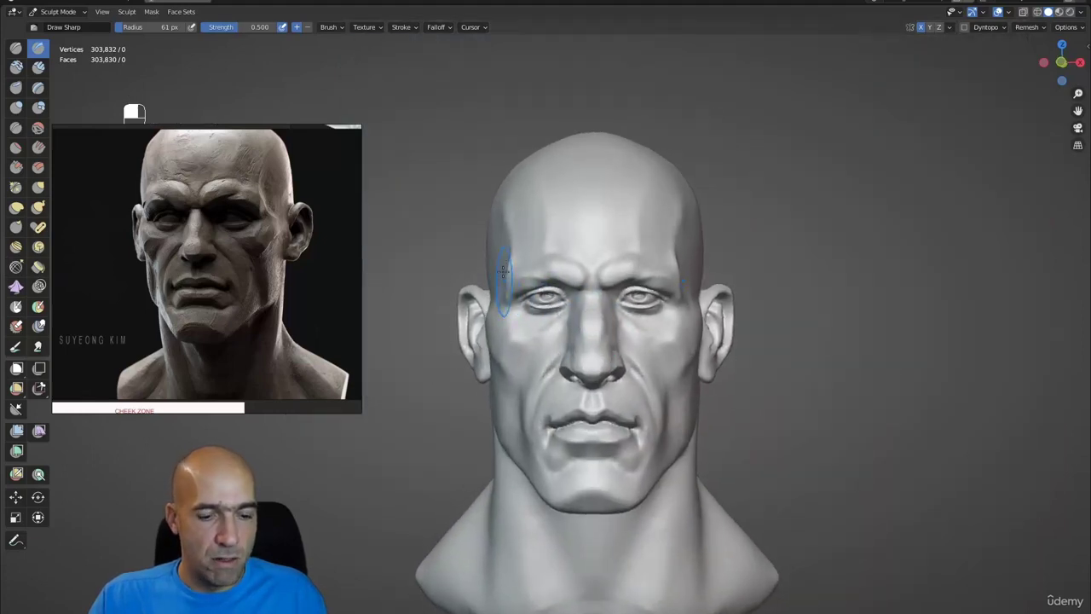
Step: Adjust the eye corners and the curvature of the eyelids from the front and from below with Grab at 61 px
key("g")
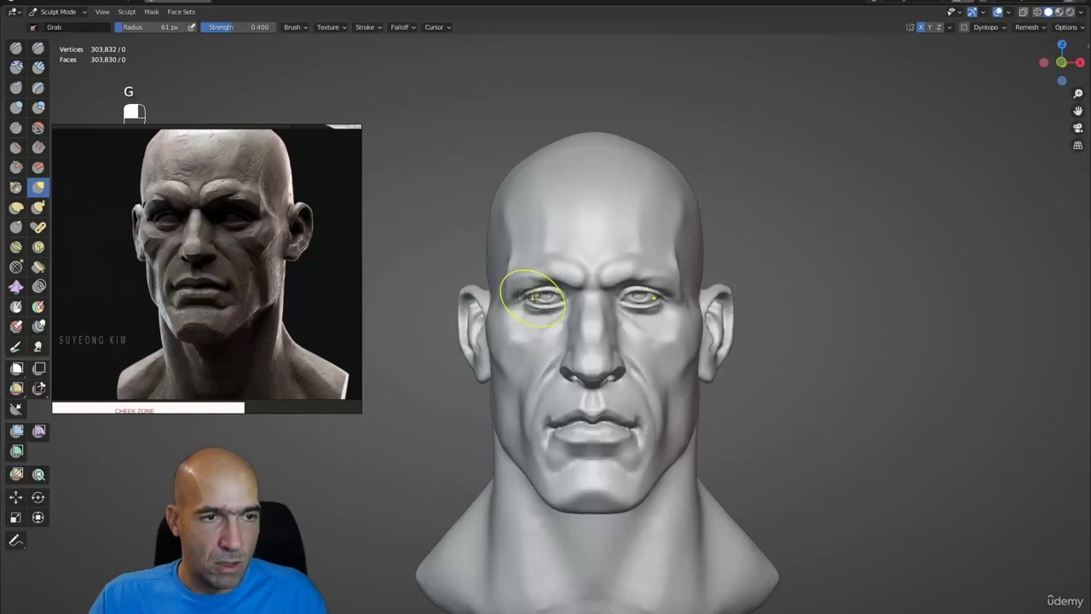
mouse_move(532, 296)
middle_mouse_down("alt")
mouse_move(553, 311)
mouse_move(565, 364)
mouse_move(579, 351)
mouse_move(626, 358)
mouse_move(556, 386)
mouse_move(575, 426)
mouse_move(546, 405)
mouse_move(567, 435)
mouse_move(615, 317)
middle_mouse_up("alt")
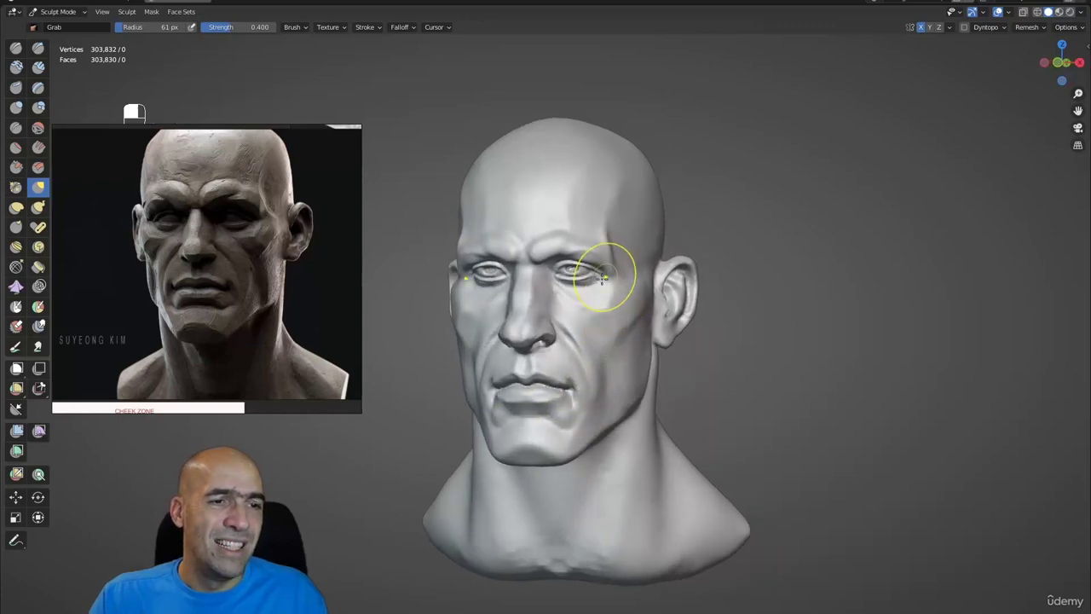
middle_click_drag(601, 273, 612, 276)
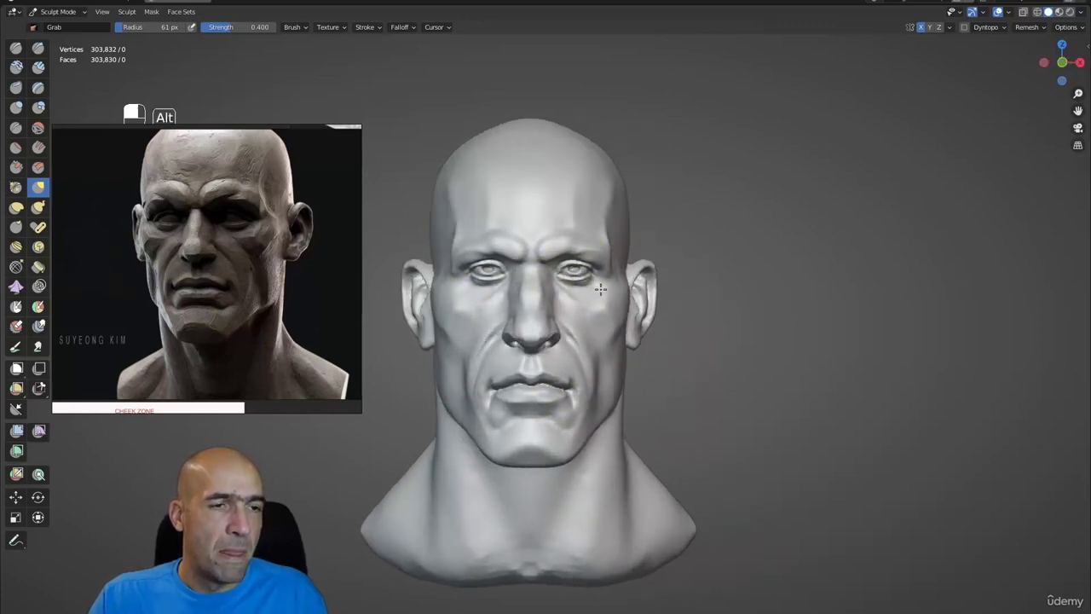
scroll(585, 290, "up", 5)
key("1")
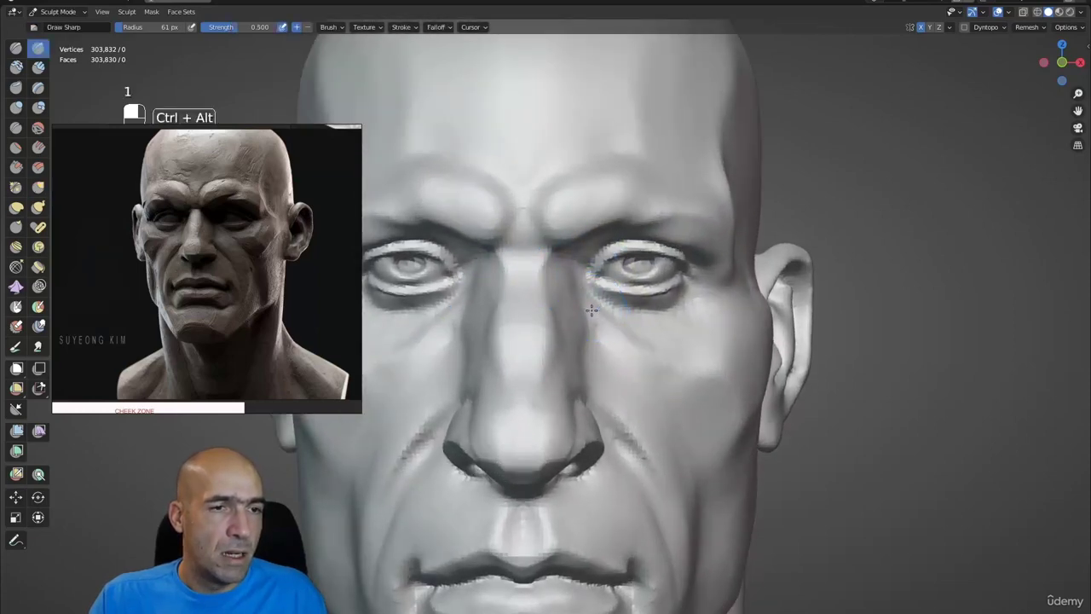
scroll(592, 310, "down", 5)
middle_click_drag(591, 341, 587, 266)
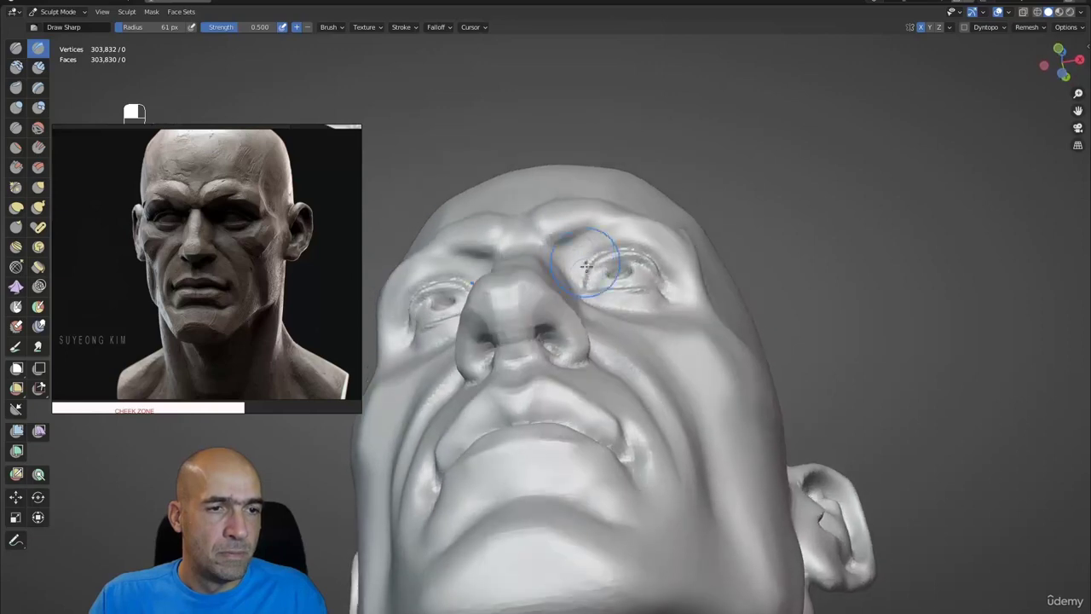
key("g")
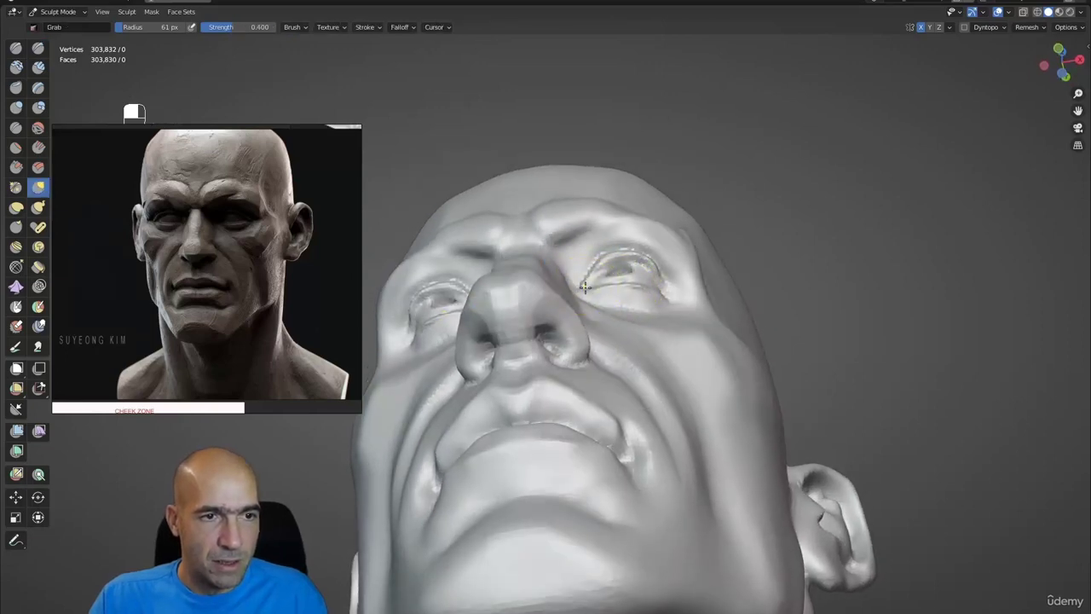
middle_click_drag(645, 292, 650, 290)
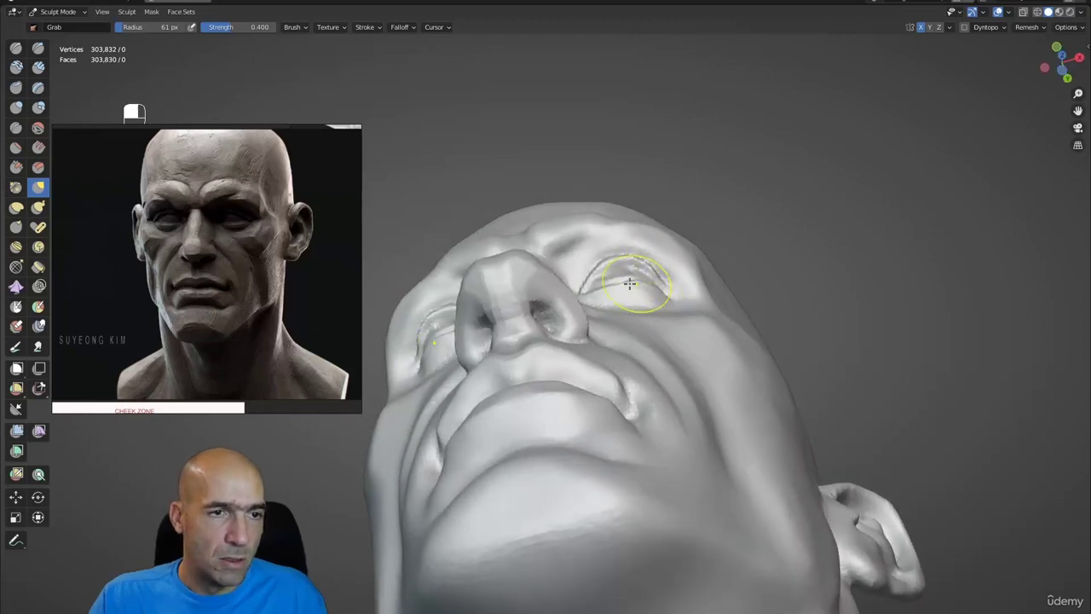
Step: Undo the last stroke and refine the eyelid and iris detail with Draw Sharp at 61 px
mouse_move(686, 241)
left_mouse_down("alt")
mouse_move(611, 315)
mouse_move(628, 299)
mouse_move(623, 319)
mouse_move(626, 302)
mouse_move(699, 318)
mouse_move(662, 314)
mouse_move(675, 310)
mouse_move(669, 330)
mouse_move(594, 332)
mouse_move(704, 369)
mouse_move(706, 441)
left_mouse_up("alt")
key("ctrl+1")
key("ctrl+z")
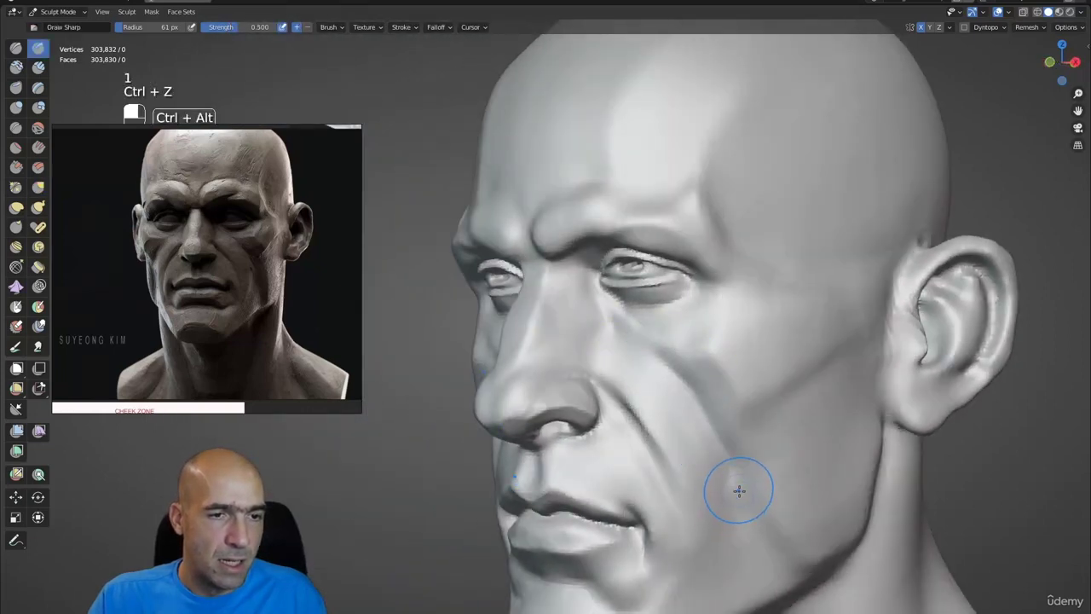
left_click_drag(738, 486, 677, 441, "ctrl+alt")
mouse_move(637, 492)
left_mouse_down("alt")
mouse_move(650, 458)
mouse_move(635, 353)
mouse_move(670, 356)
mouse_move(620, 297)
mouse_move(620, 318)
mouse_move(603, 319)
mouse_move(654, 322)
mouse_move(677, 297)
left_mouse_up("alt")
Step: Fine-tune the outer eye corners and the eyelid outline with Grab at 61 px
key("g")
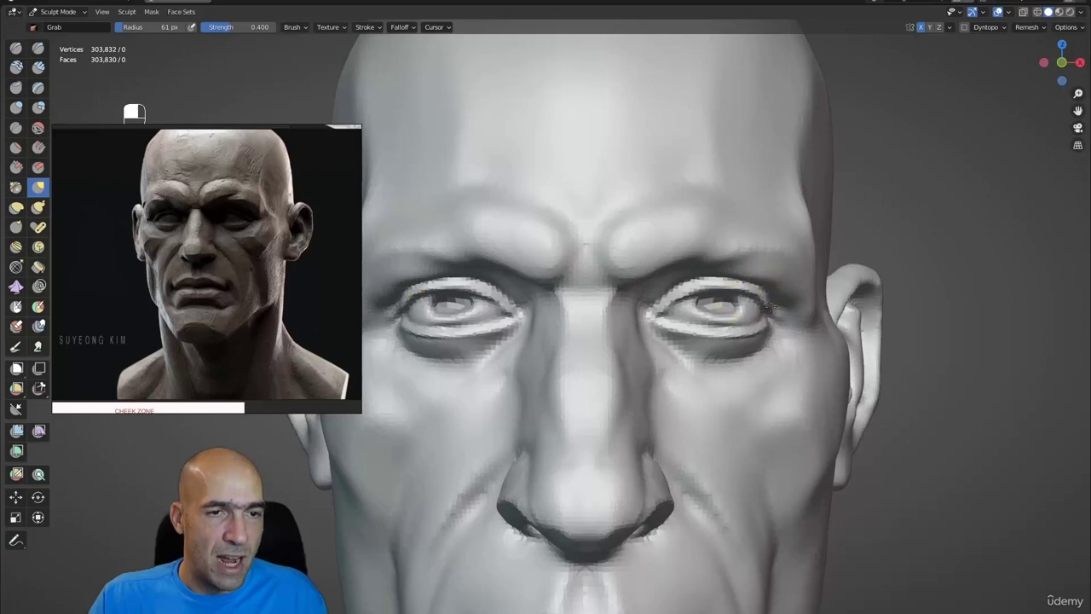
left_click_drag(774, 317, 676, 311, "ctrl+alt")
middle_click_drag(687, 304, 687, 317)
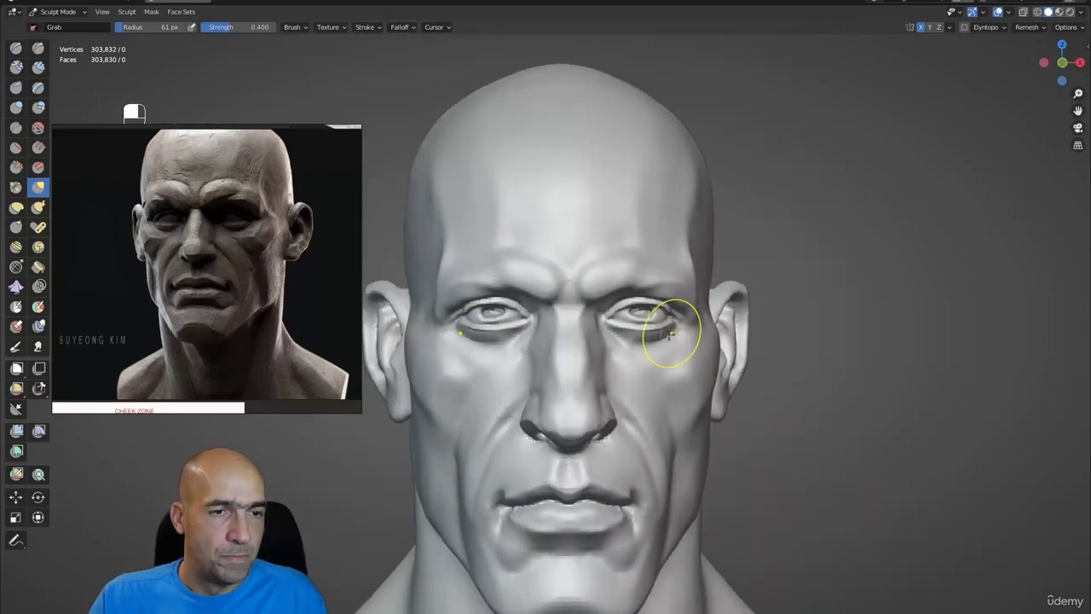
left_click_drag(639, 353, 635, 386, "ctrl+alt")
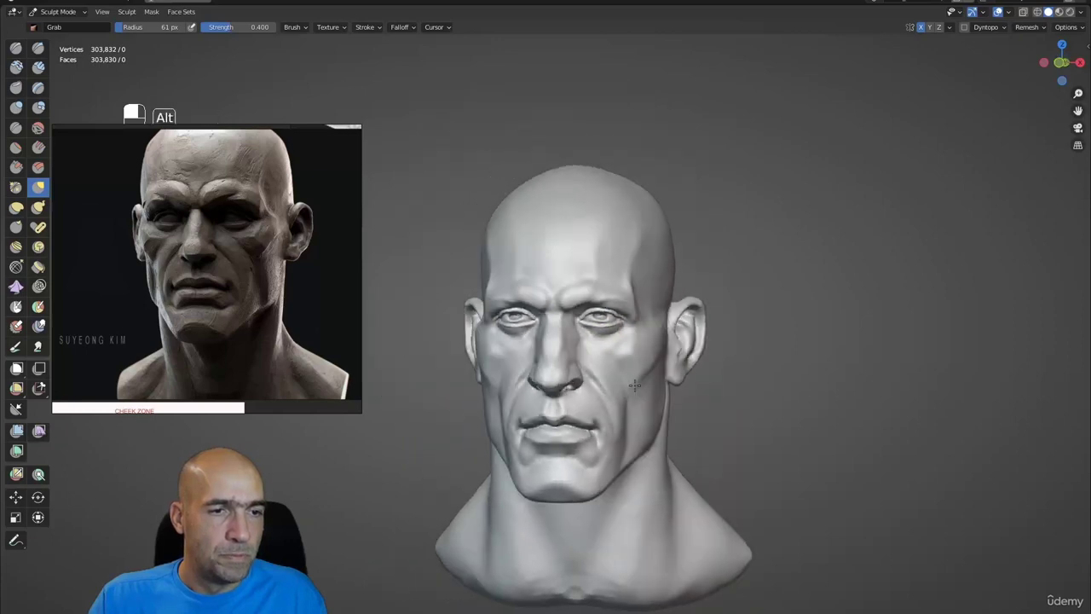
Step: Enable the Shadow option in the viewport shading and inspect the bust in Object Mode
left_click(1080, 12)
left_click(947, 242)
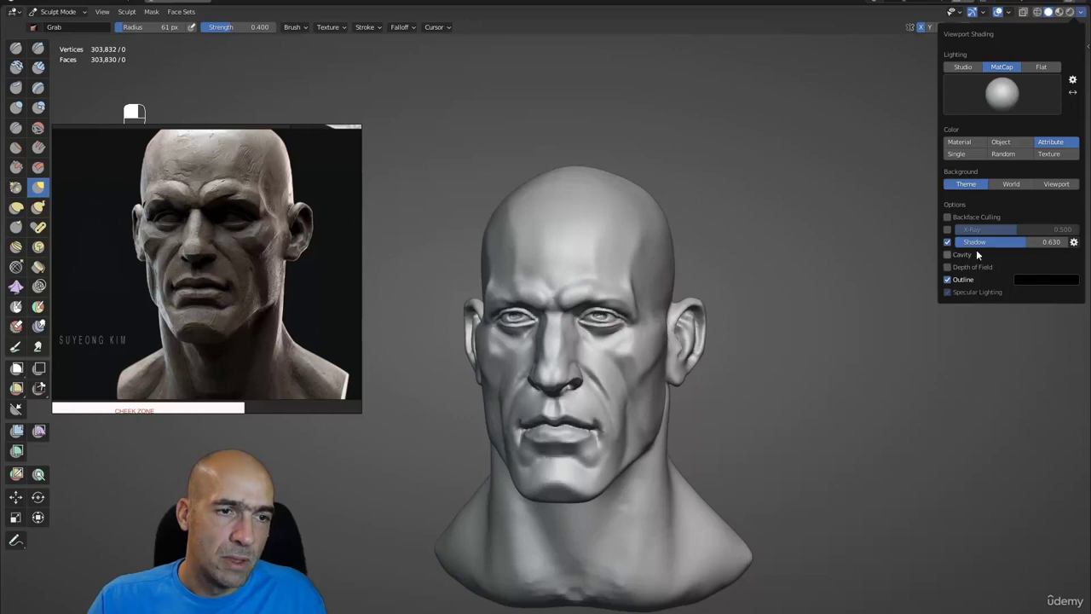
key("ctrl+Tab")
left_click(803, 334)
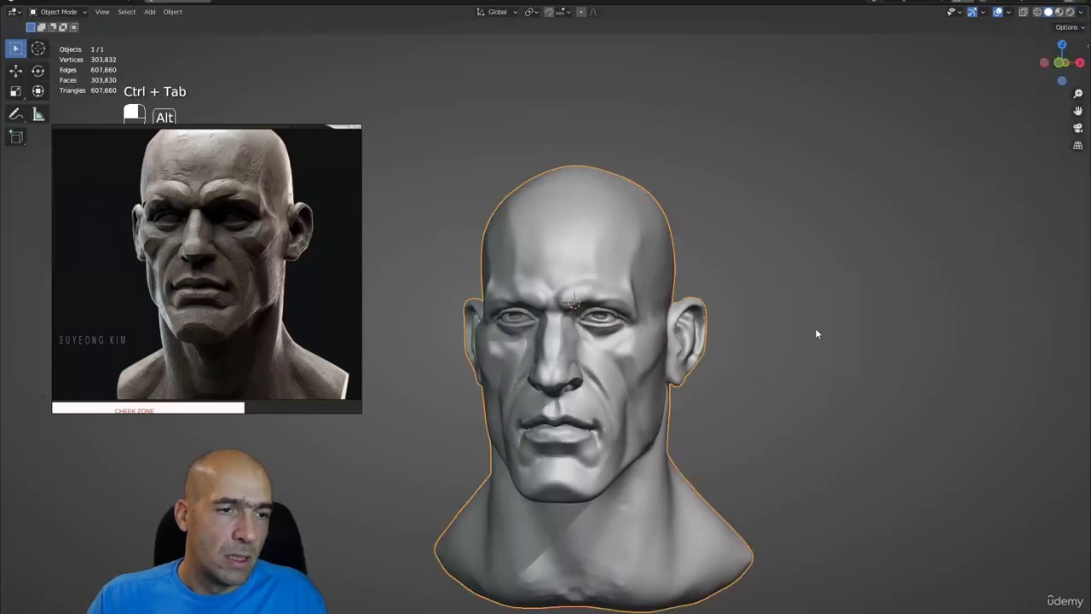
middle_click_drag(816, 333, 658, 322)
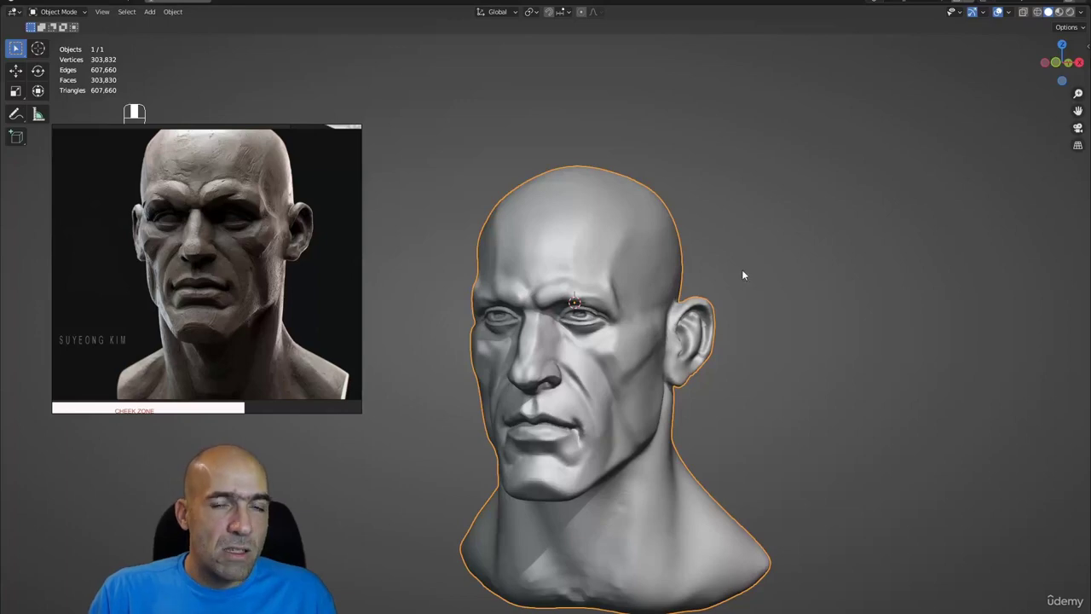
Step: Return to Sculpt Mode and reshape the cheek and side of the face using Grab at 112 px
key("ctrl+Tab")
left_click(760, 339)
left_click_drag(770, 354, 687, 316, "ctrl+alt")
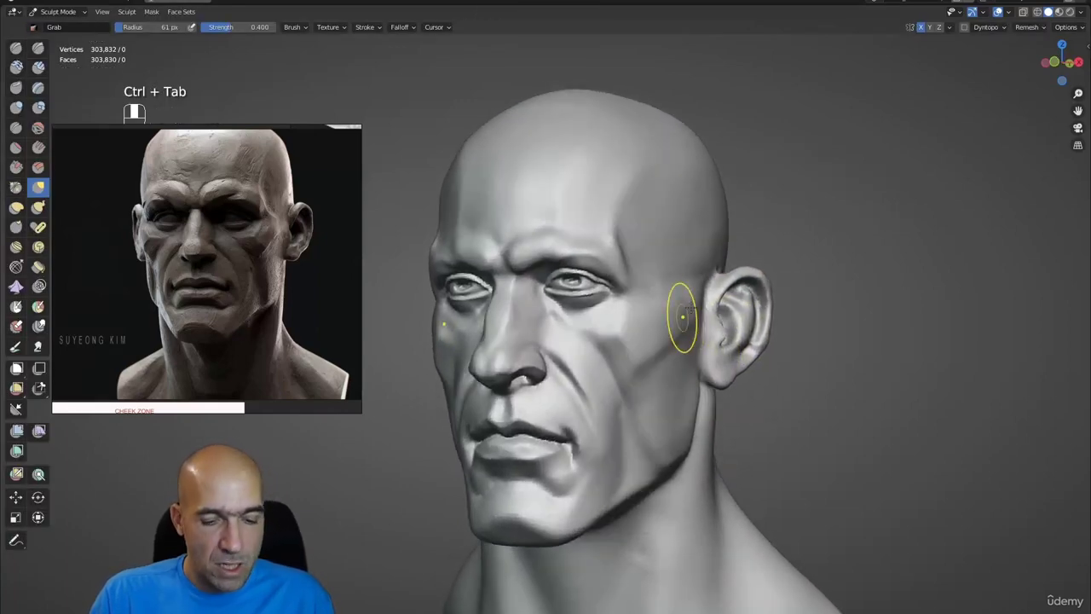
key("g")
key("bracketright")
key("bracketright")
key("bracketright")
key("bracketright")
key("bracketright")
key("bracketright")
left_click_drag(677, 358, 653, 346)
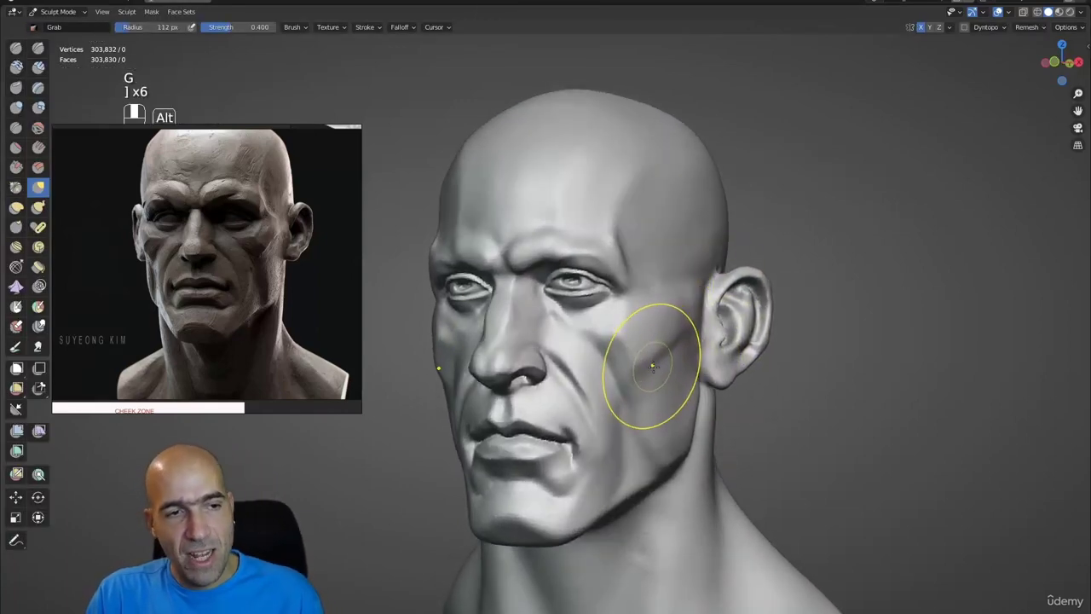
mouse_move(652, 346)
middle_mouse_down()
mouse_move(597, 341)
mouse_move(658, 333)
middle_mouse_up()
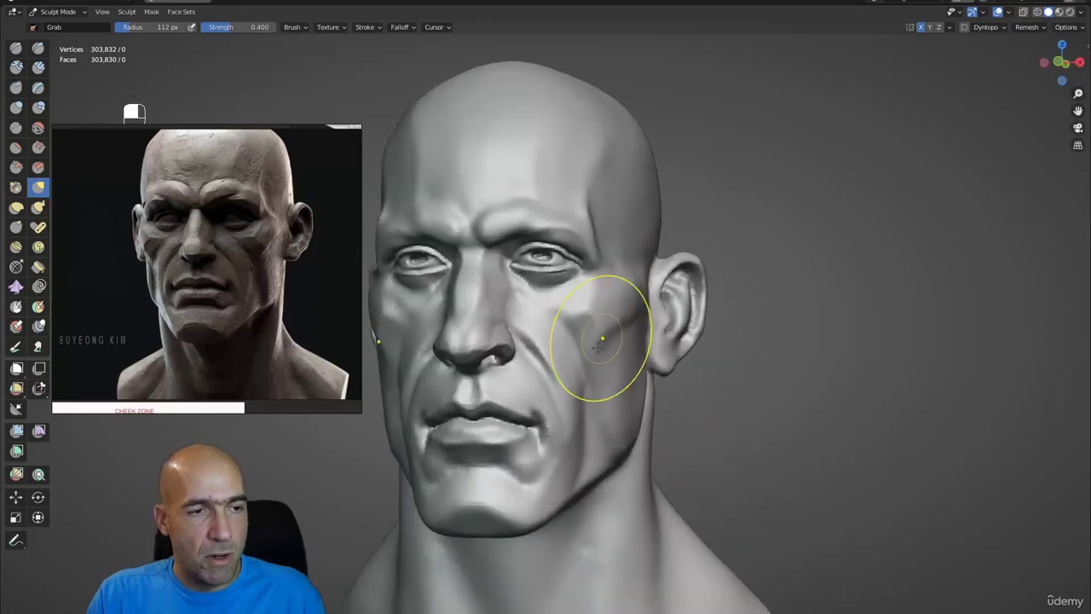
mouse_move(592, 350)
middle_mouse_down()
mouse_move(554, 341)
mouse_move(582, 329)
mouse_move(592, 278)
mouse_move(565, 262)
mouse_move(517, 273)
mouse_move(554, 277)
middle_mouse_up()
mouse_move(640, 310)
middle_mouse_down()
mouse_move(653, 353)
mouse_move(674, 350)
middle_mouse_up()
mouse_move(731, 295)
middle_mouse_down("alt")
mouse_move(946, 281)
mouse_move(847, 267)
middle_mouse_up("alt")
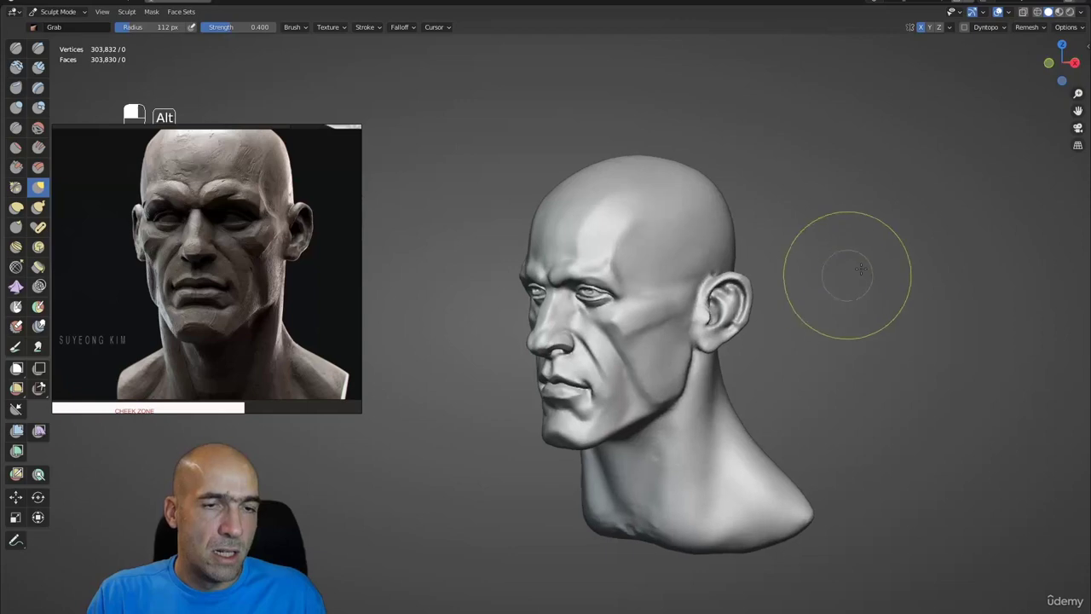
Step: Turn off the viewport shadow and check the head's proportions from the front and in three-quarter view
left_click(1079, 12)
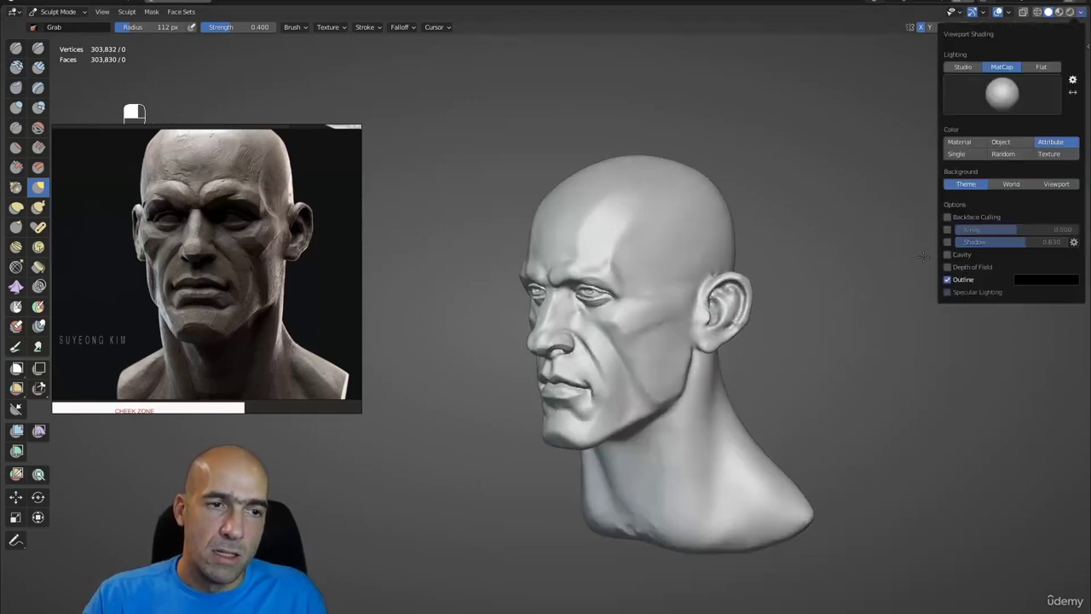
mouse_move(871, 268)
middle_mouse_down("alt")
mouse_move(927, 267)
mouse_move(898, 241)
middle_mouse_up("alt")
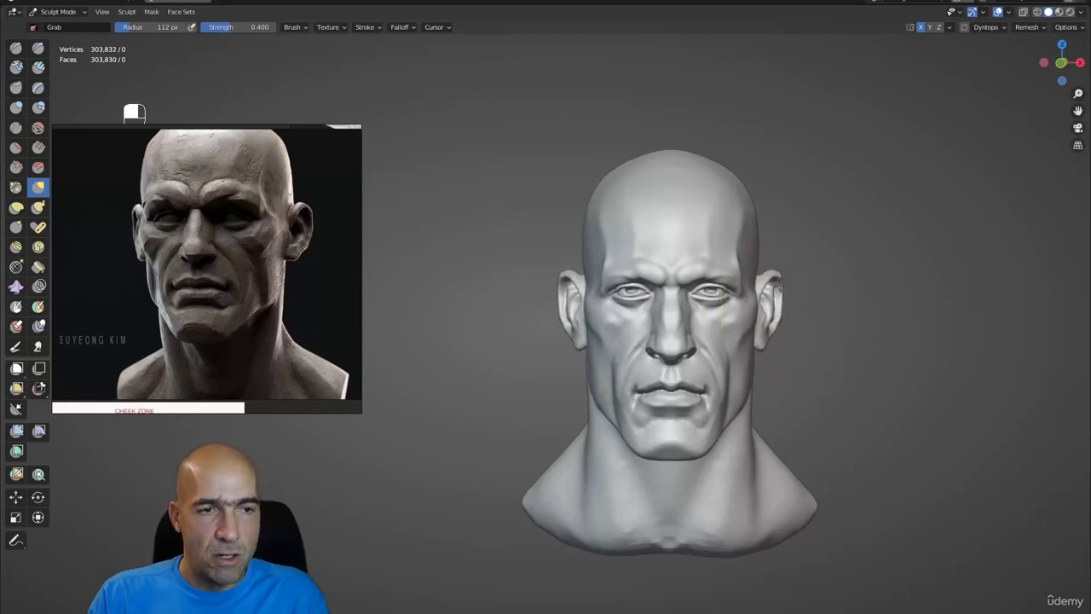
mouse_move(829, 312)
left_mouse_down("alt")
mouse_move(771, 307)
mouse_move(762, 281)
left_mouse_up("alt")
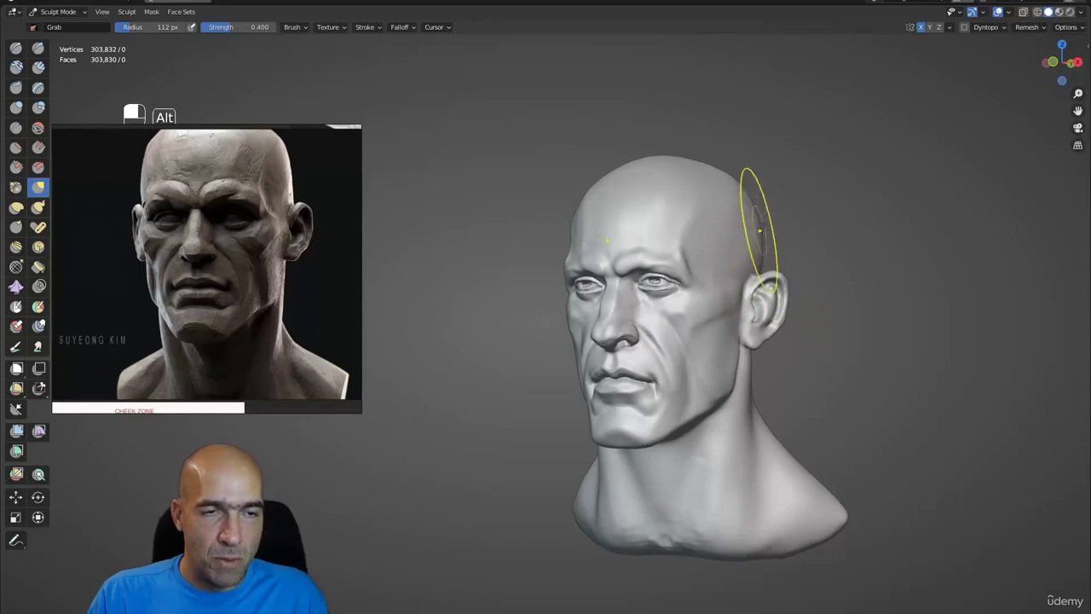
left_click_drag(758, 230, 799, 224, "alt")
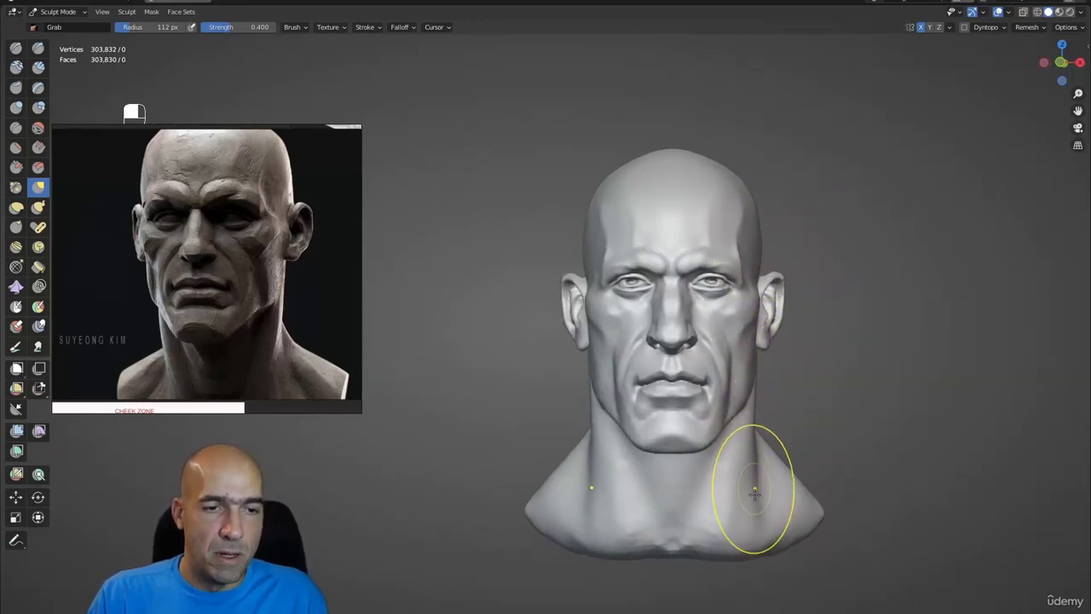
Step: Build up the neck muscles at the front of the neck with Clay Strips at 112 px and smooth the strokes
key("shift")
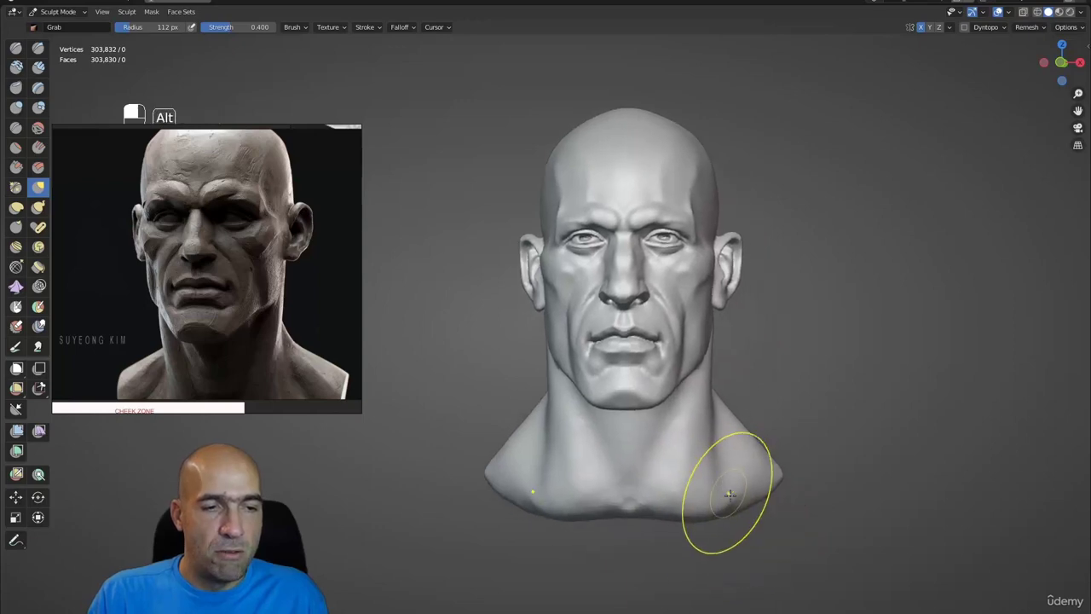
left_click_drag(731, 475, 711, 463, "alt")
key("2")
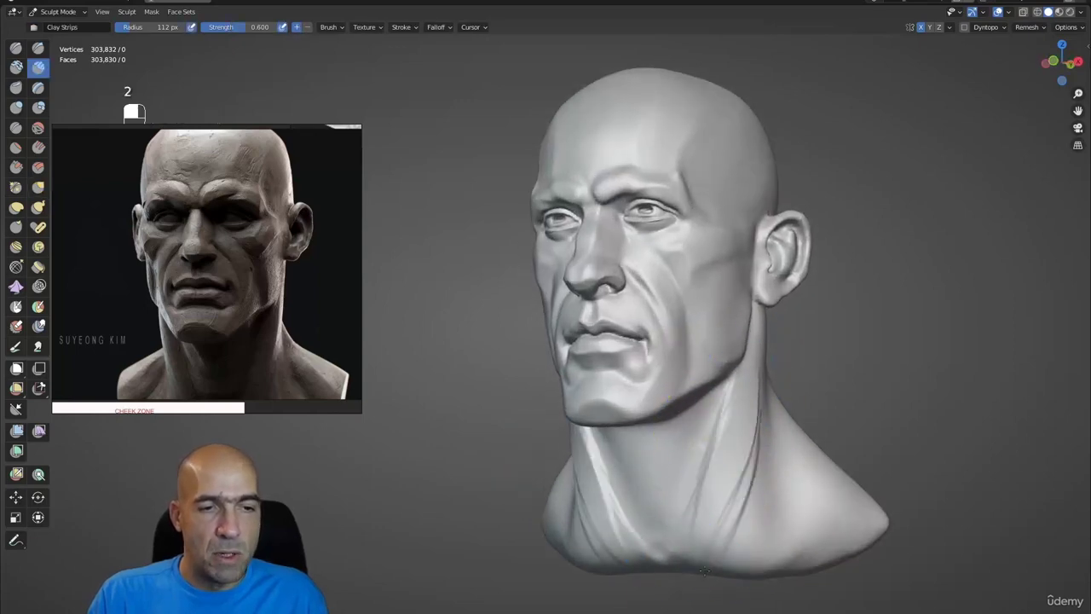
mouse_move(742, 504)
left_mouse_down("shift")
mouse_move(760, 401)
mouse_move(687, 529)
left_mouse_up("shift")
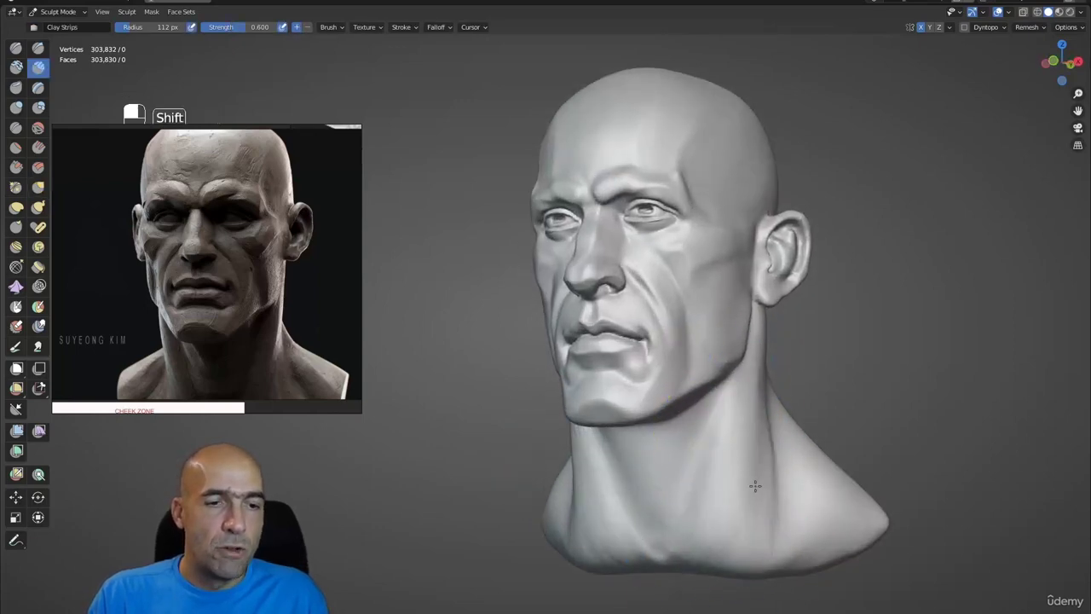
mouse_move(755, 485)
left_mouse_down("alt")
mouse_move(706, 475)
mouse_move(818, 434)
mouse_move(804, 414)
left_mouse_up("alt")
Step: Carve the groove behind the side neck muscle with Draw Sharp, and build up and smooth the trapezius with Clay Strips
key("1")
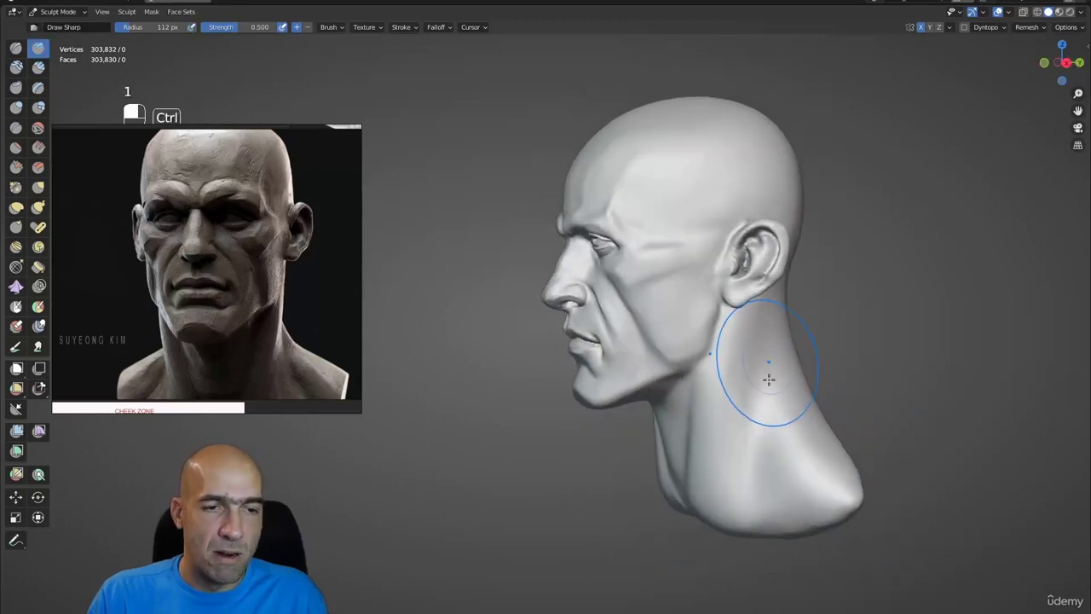
left_click_drag(804, 487, 795, 491, "alt")
key("2")
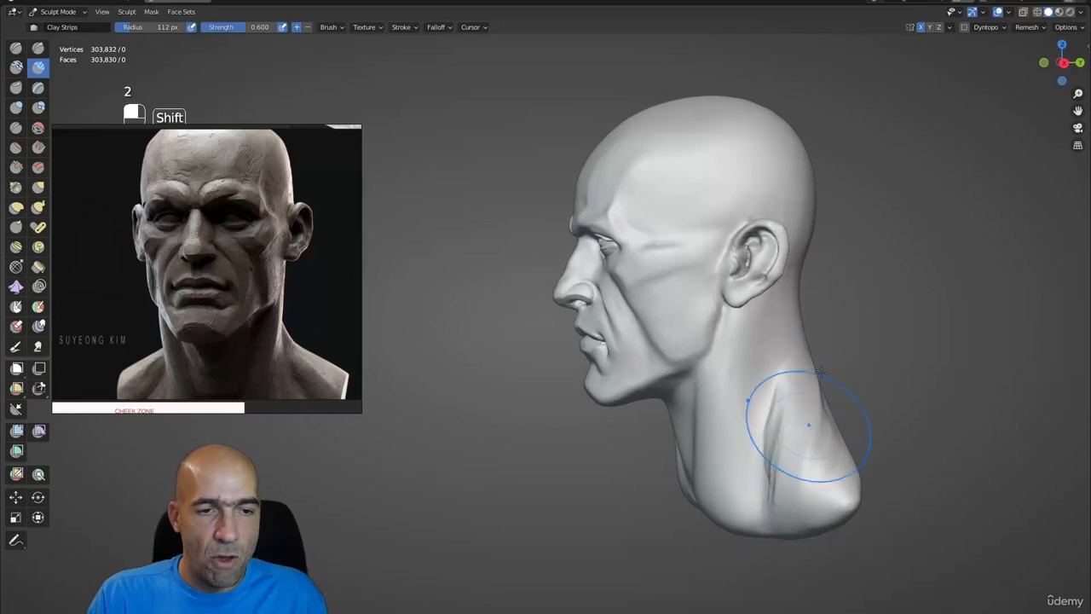
left_click_drag(791, 393, 811, 415, "alt")
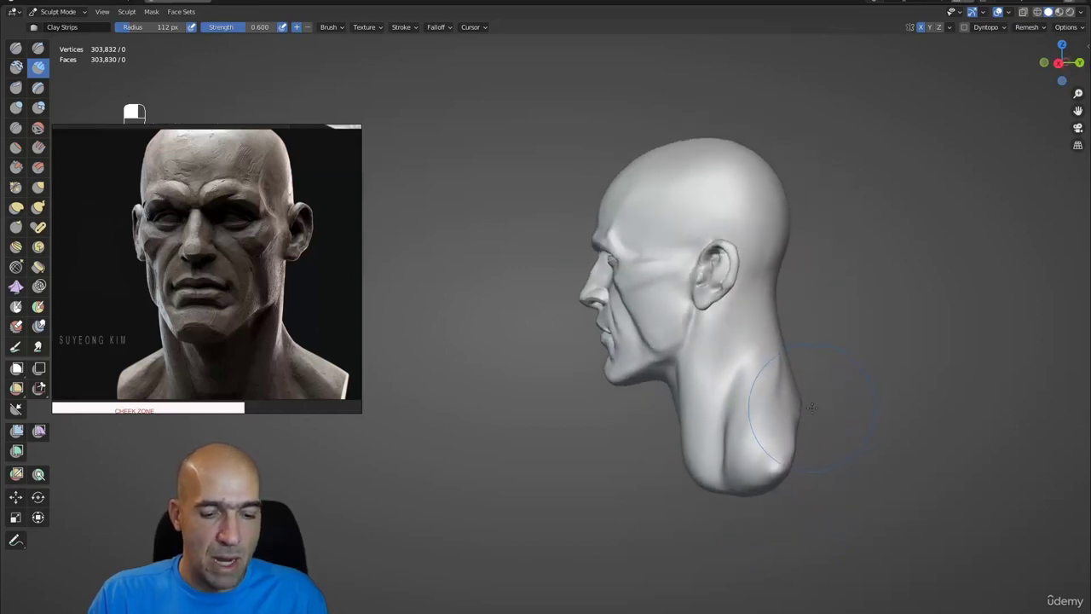
Step: Reshape the back of the neck and the trapezius contour using Grab at 137 px
key("g")
key("bracketright")
key("bracketright")
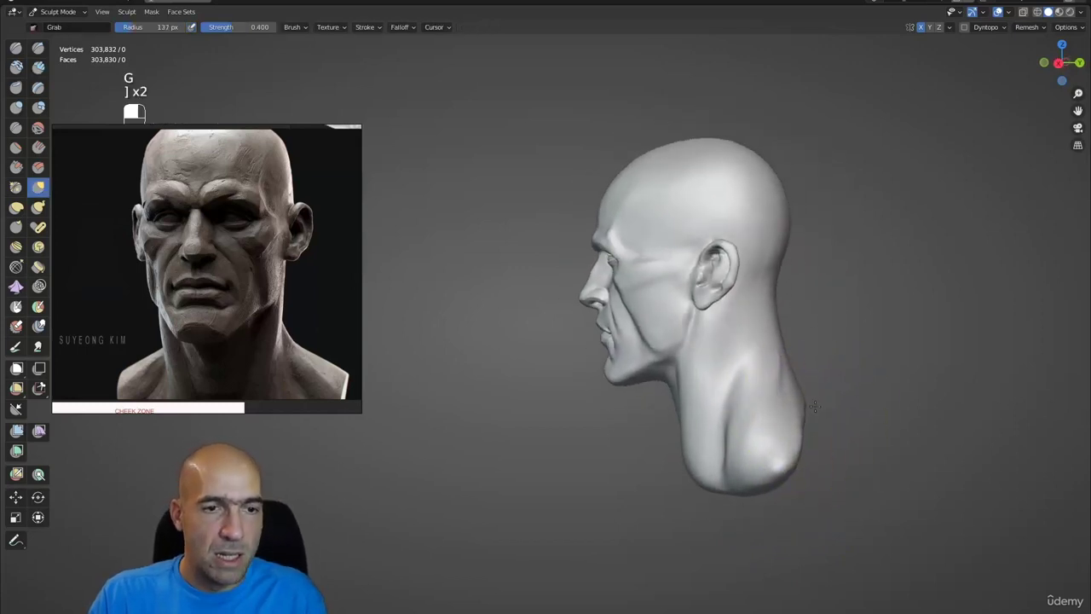
left_click_drag(791, 430, 807, 409)
mouse_move(790, 353)
left_mouse_down("alt+shift")
mouse_move(796, 414)
mouse_move(803, 387)
left_mouse_up("alt+shift")
left_click_drag(800, 462, 784, 409, "alt+shift")
left_click_drag(805, 392, 825, 380, "alt")
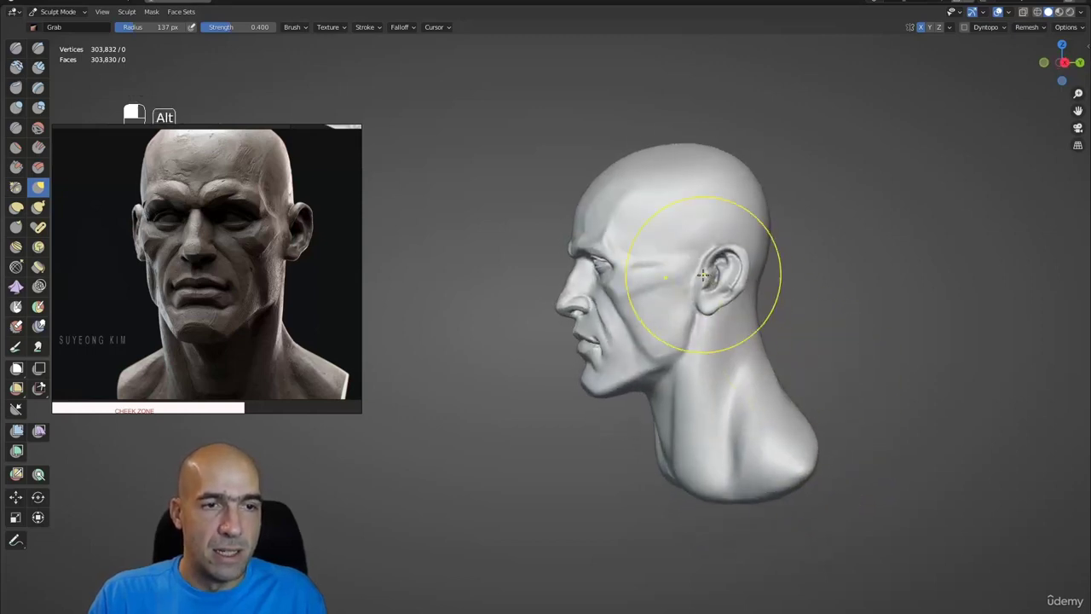
Step: Adjust the side of the head around the ear with Grab at 137 px and check the bust from the front
mouse_move(690, 277)
left_mouse_down()
mouse_move(746, 284)
mouse_move(725, 271)
left_mouse_up()
left_click_drag(759, 271, 785, 302, "ctrl+alt")
mouse_move(738, 263)
left_mouse_down("alt")
mouse_move(1006, 268)
mouse_move(916, 260)
mouse_move(879, 270)
left_mouse_up("alt")
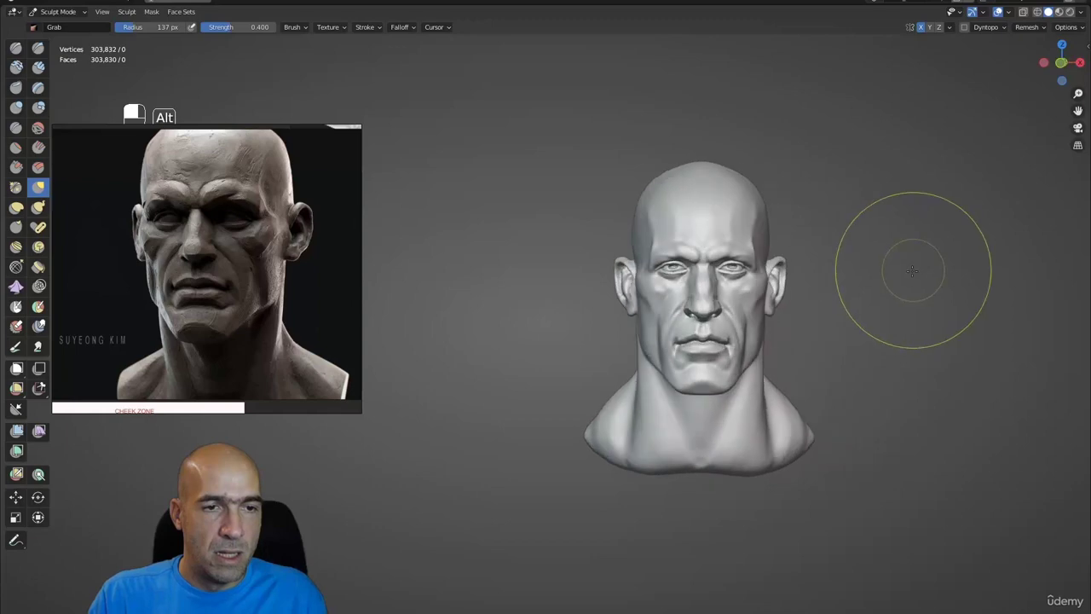
Step: Save the sculpt as 06.blend in the "Head sculpting exersises course" folder
key("ctrl")
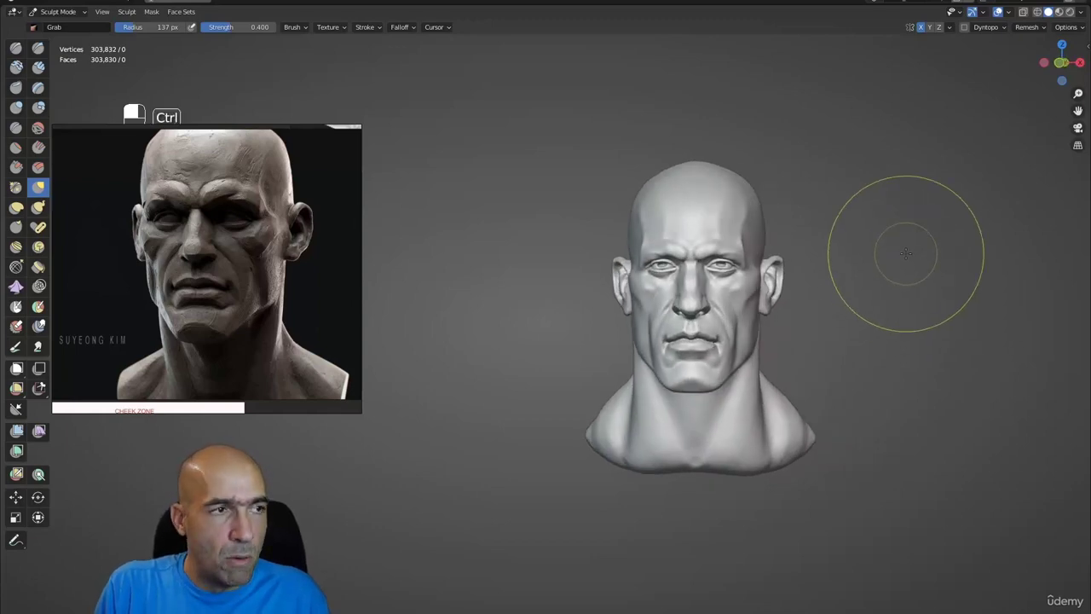
key("ctrl+shift+s")
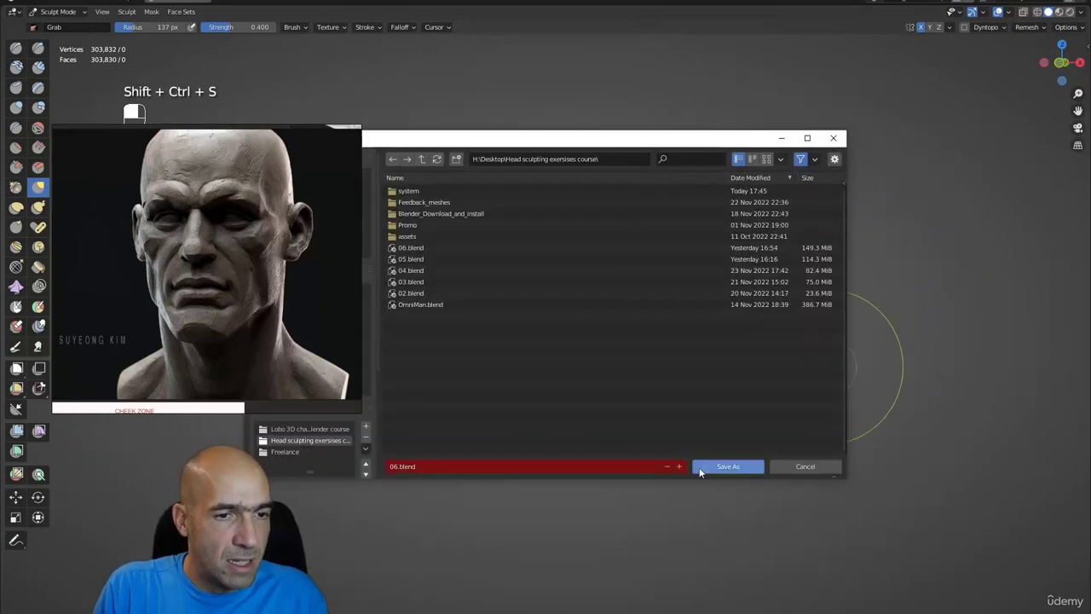
left_click(726, 466)
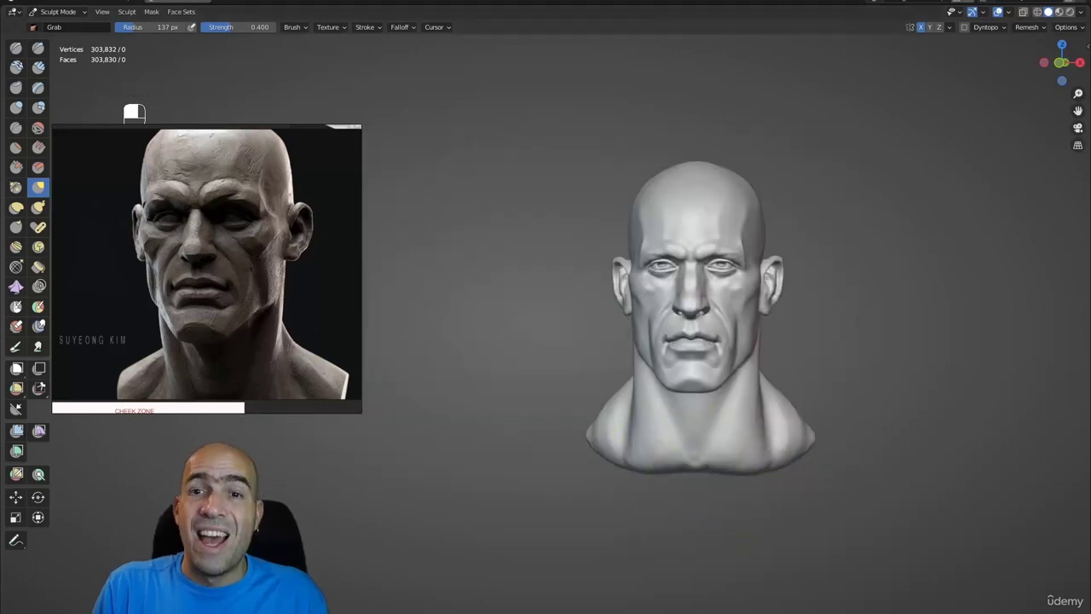
Step: Examine the coloured cheek planes in the CHEEK ZONE reference and compare them with the bust in three-quarter view
scroll(195, 284, "down", 5)
scroll(195, 302, "up", 6)
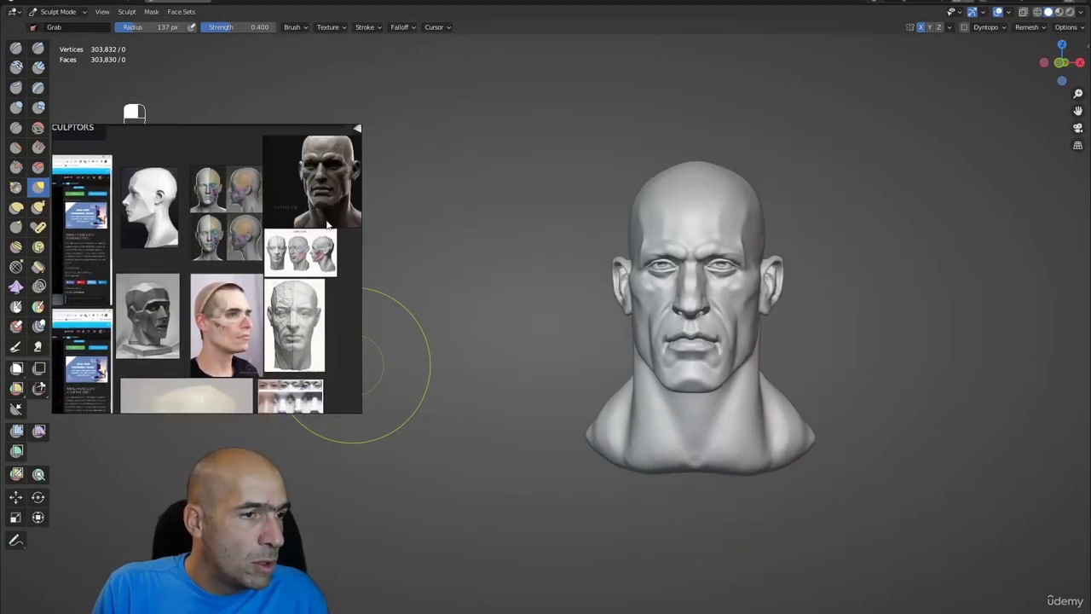
scroll(168, 300, "up", 4)
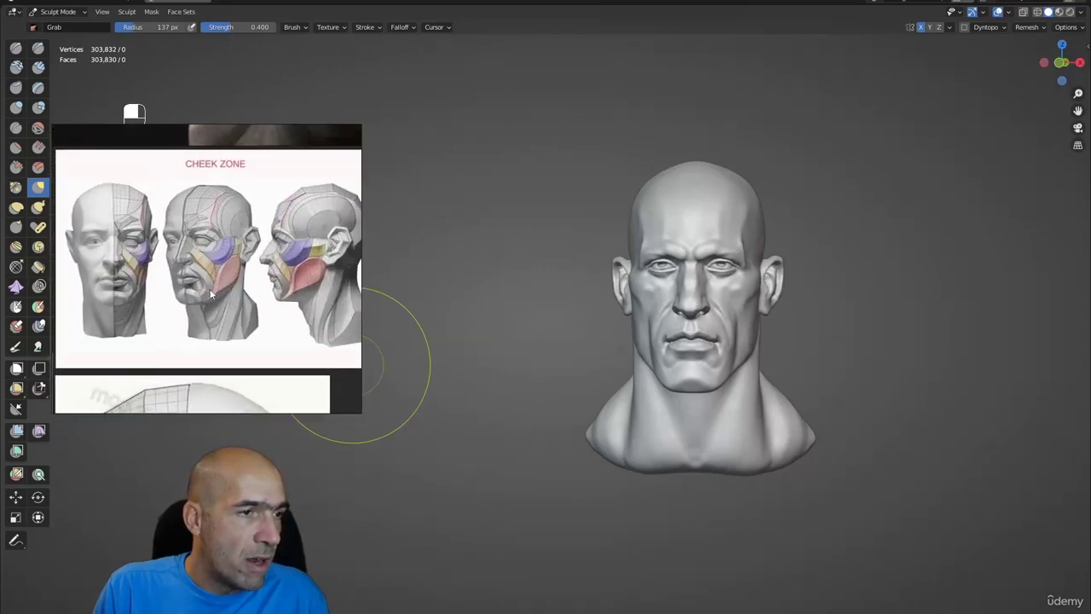
left_click_drag(228, 282, 239, 280)
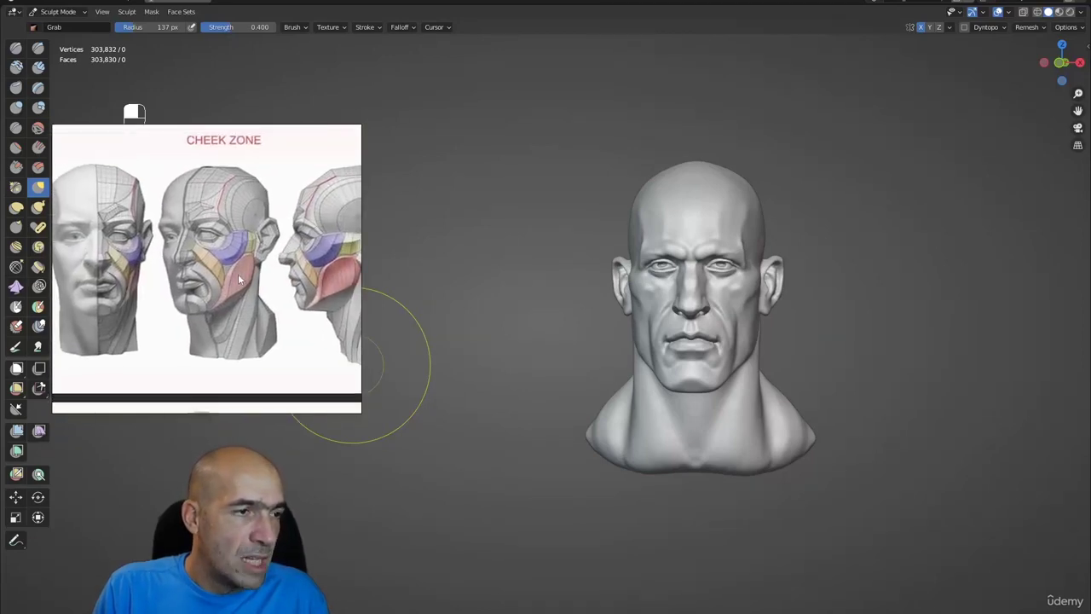
scroll(206, 273, "up", 5)
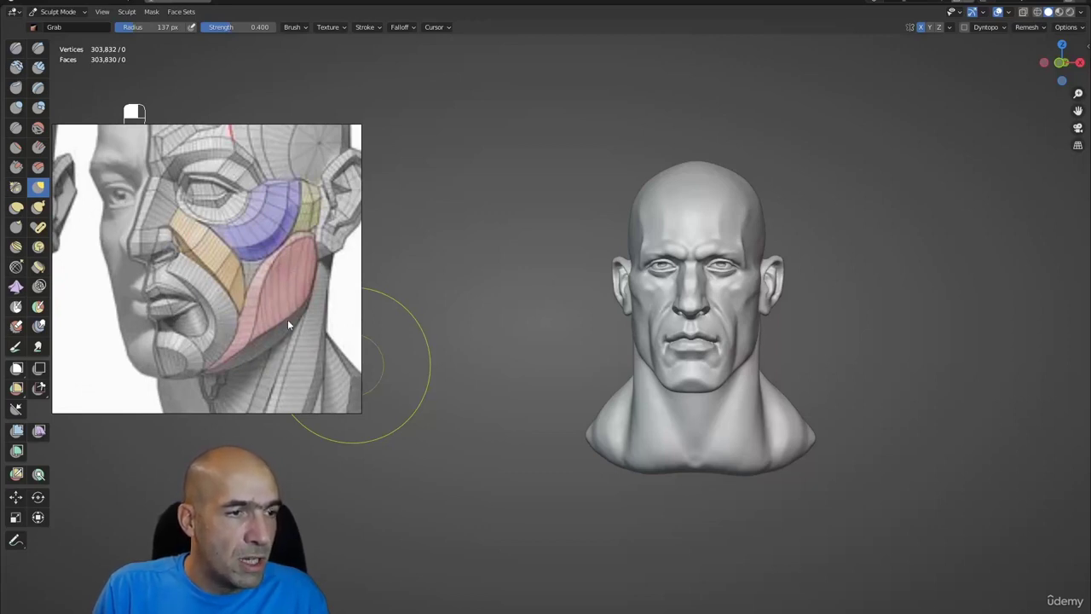
scroll(302, 262, "down", 3)
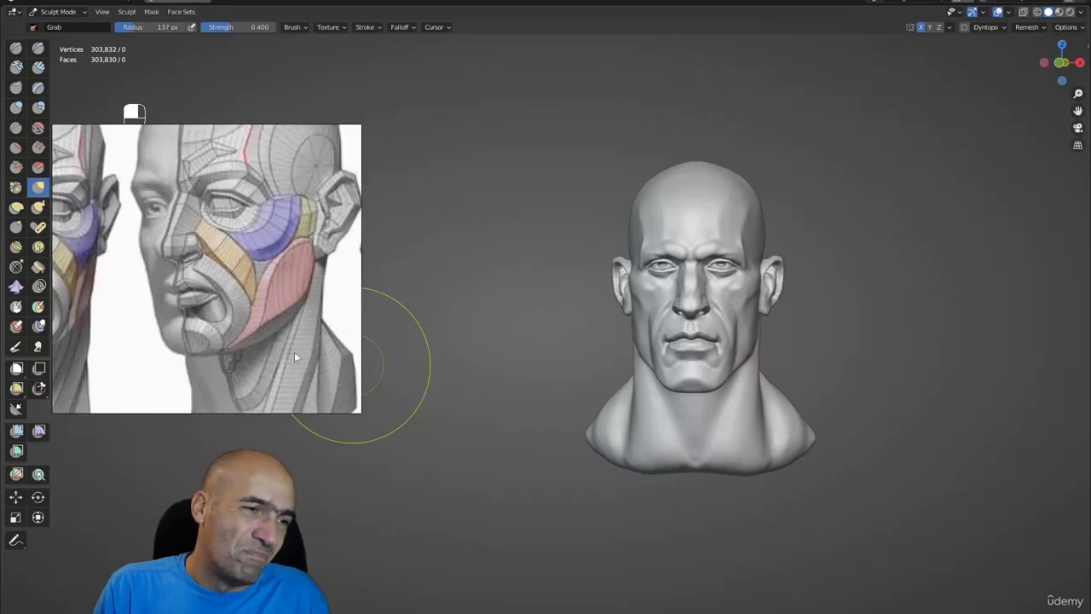
scroll(287, 254, "down", 2)
scroll(207, 296, "down", 2)
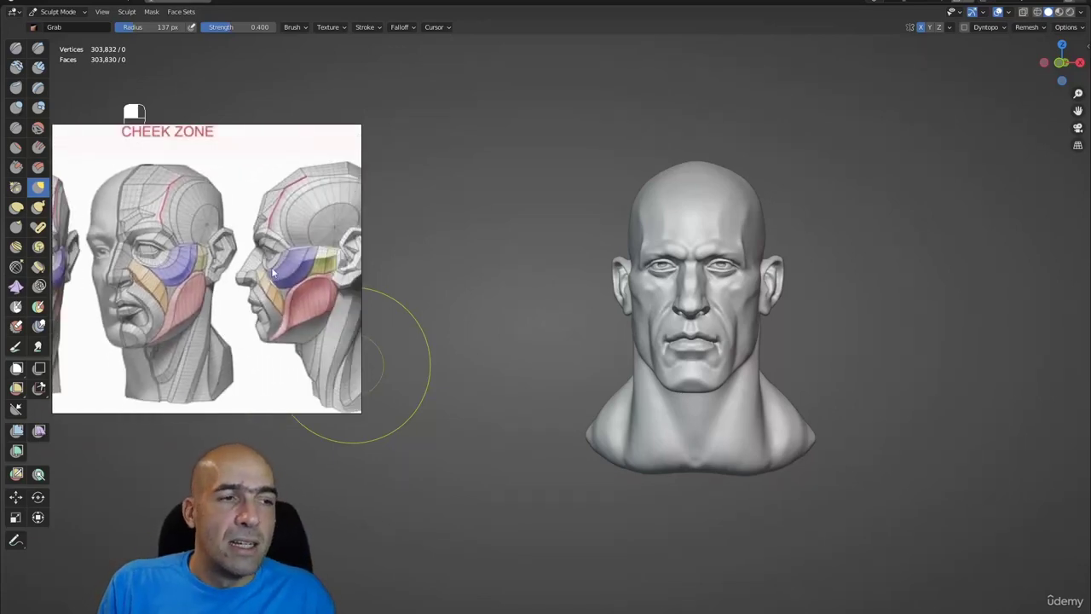
scroll(272, 271, "down", 1)
scroll(208, 248, "up", 2)
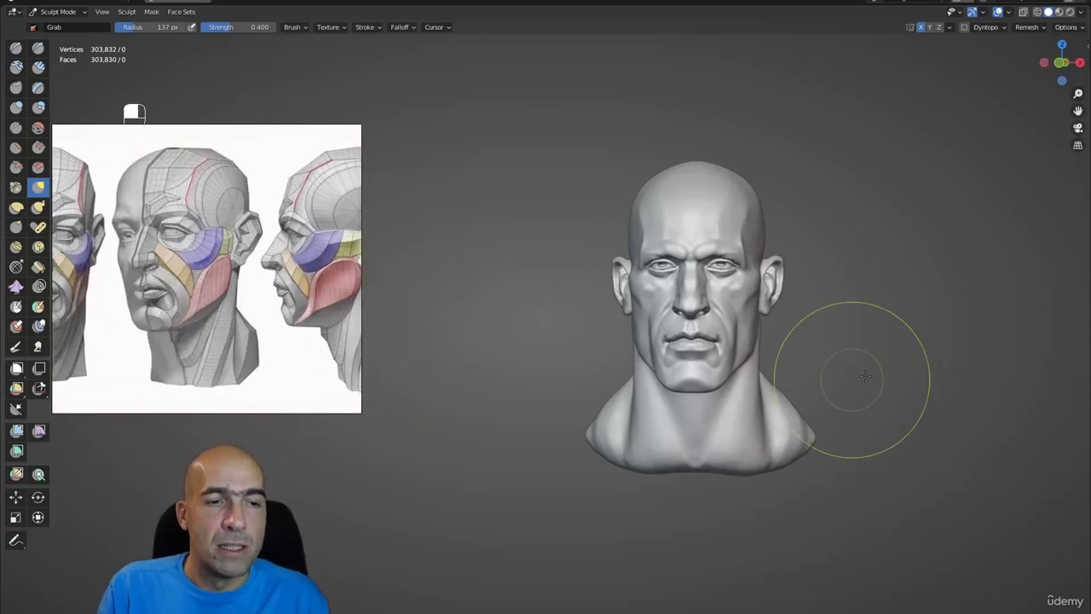
left_click_drag(857, 366, 846, 367, "alt")
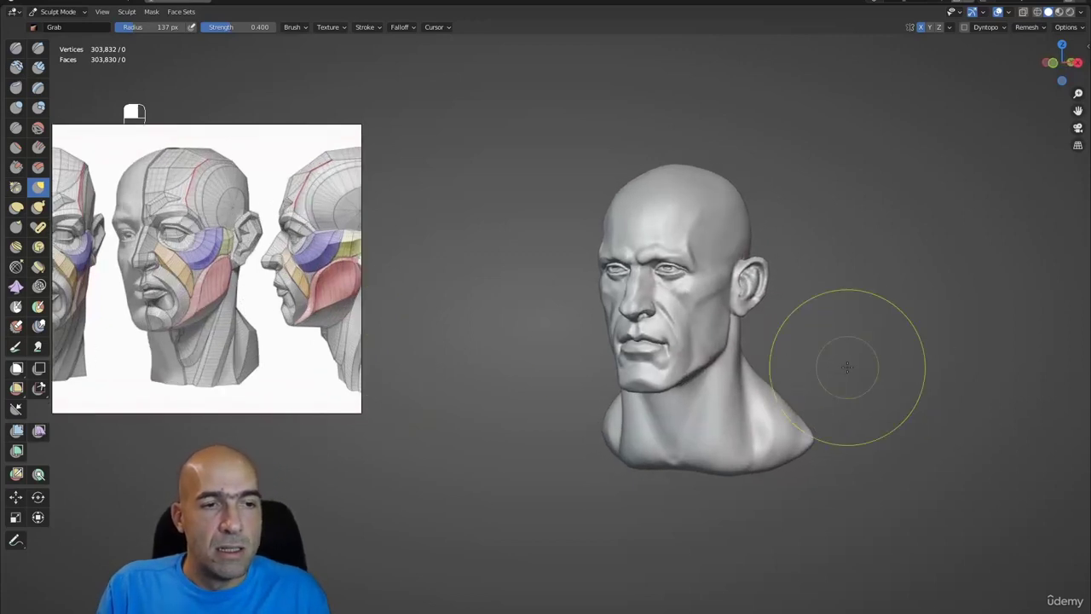